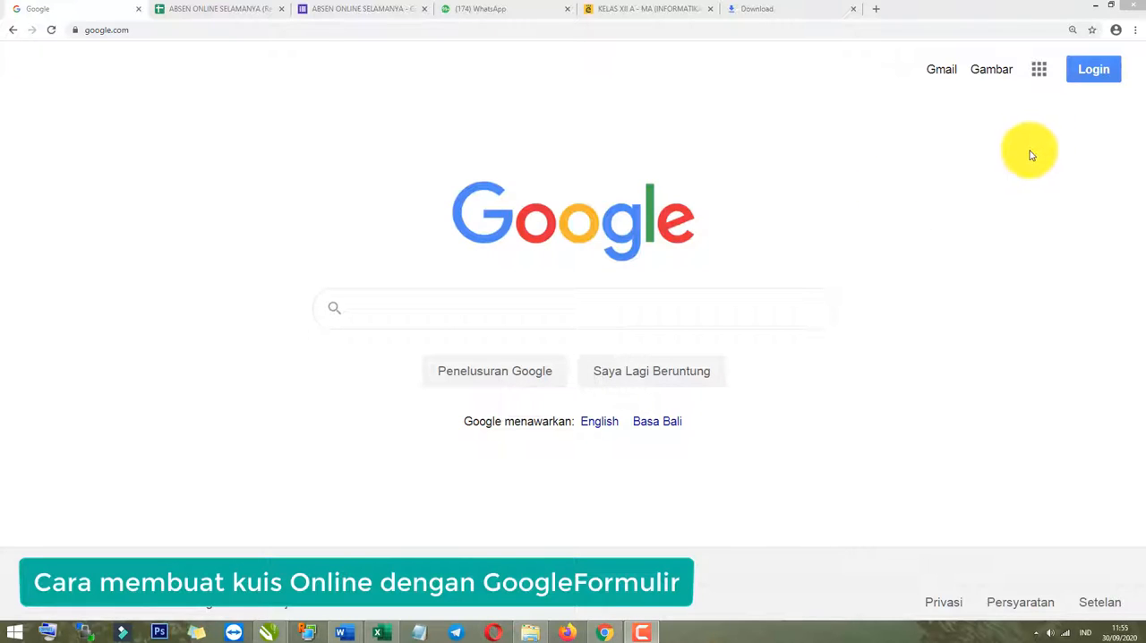
pyautogui.click(698, 310)
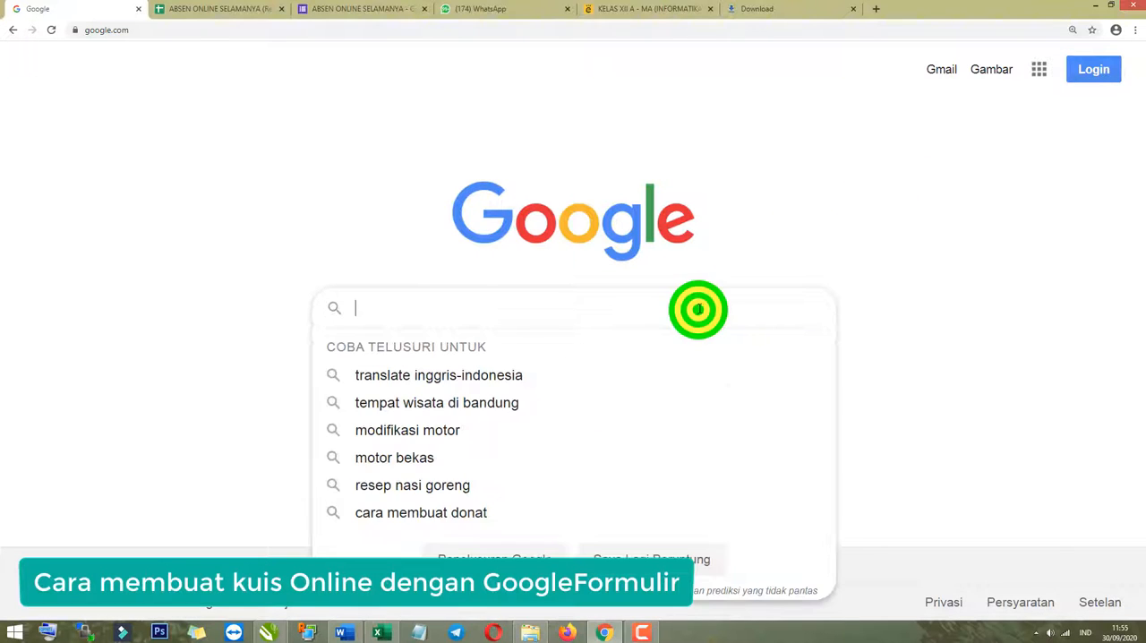
pyautogui.click(1007, 226)
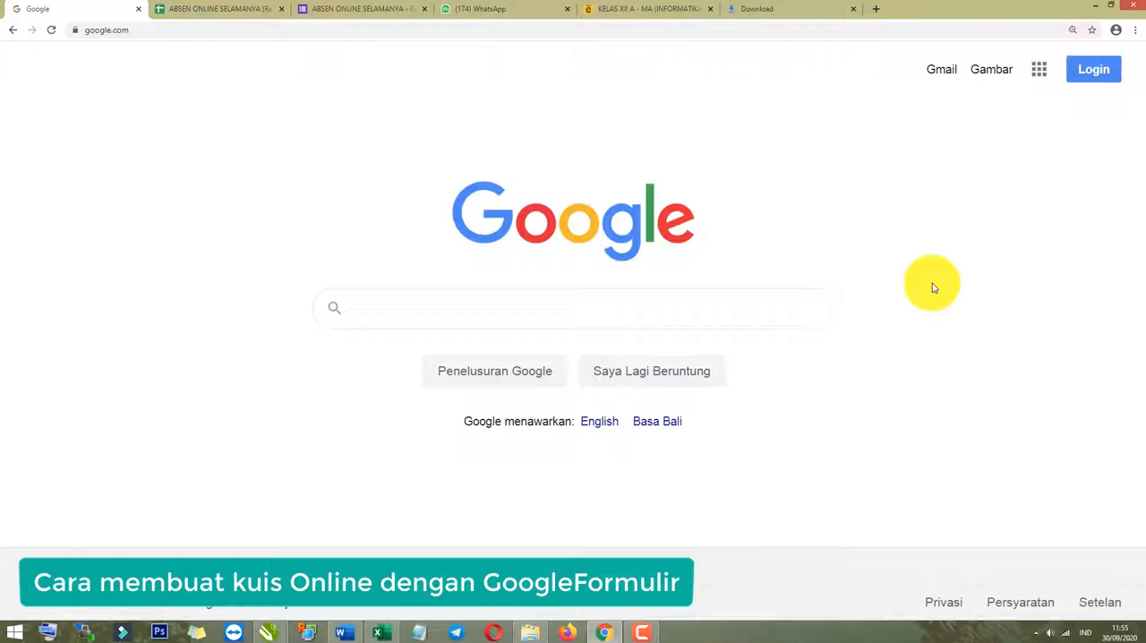
pyautogui.click(1005, 211)
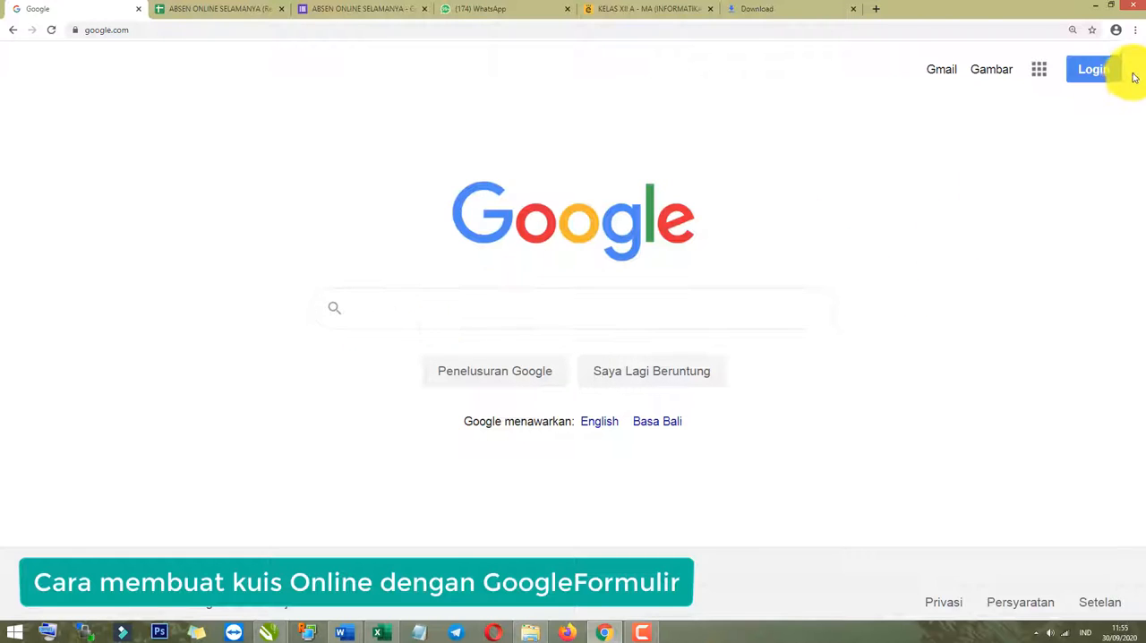
# Sign in with the first listed Google account using its account password, and check which account is active.
pyautogui.click(1097, 72)
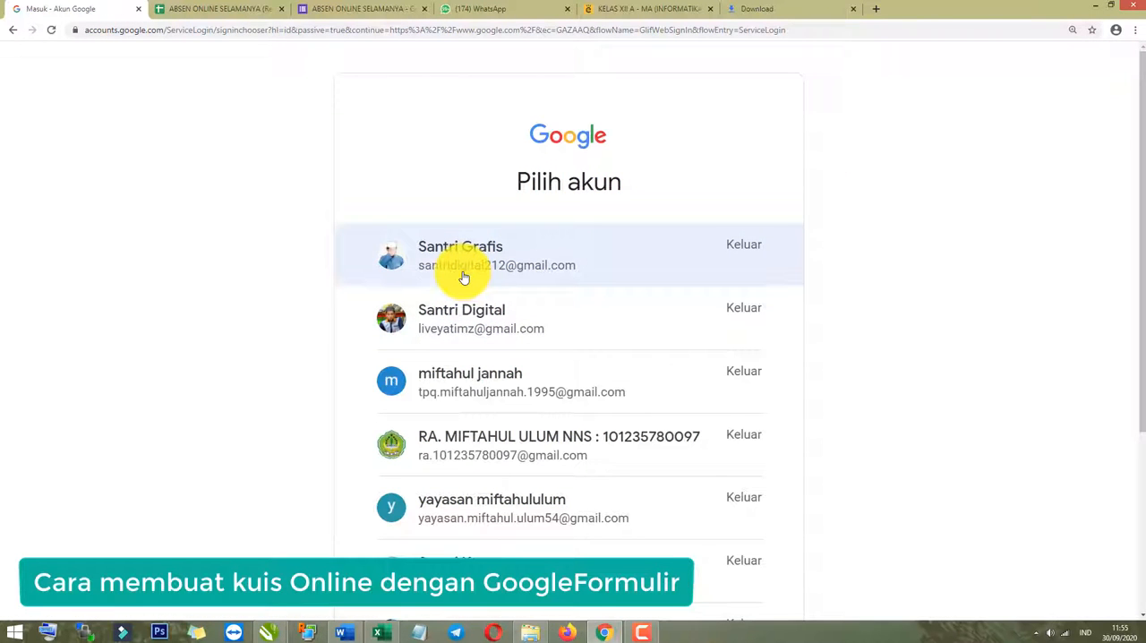
pyautogui.click(463, 273)
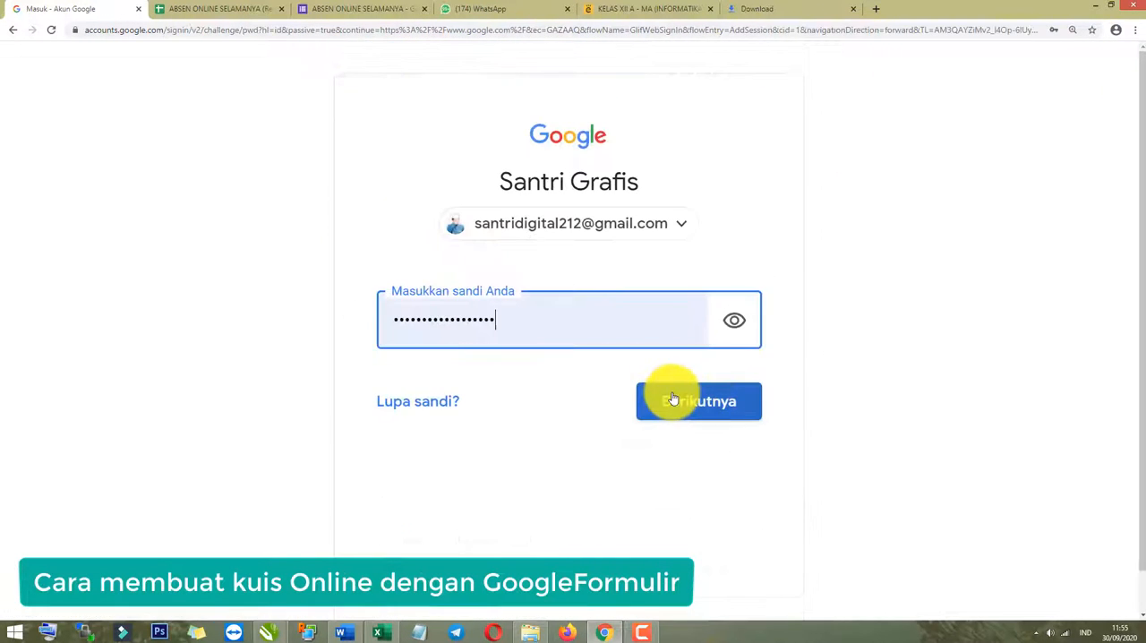
pyautogui.click(668, 408)
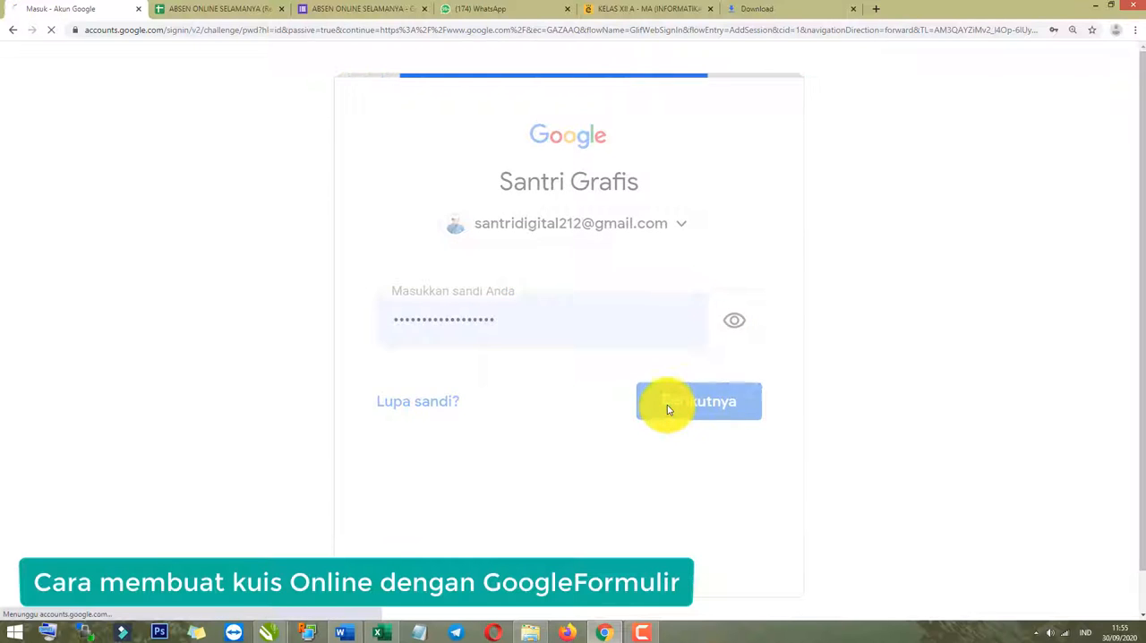
pyautogui.click(1113, 70)
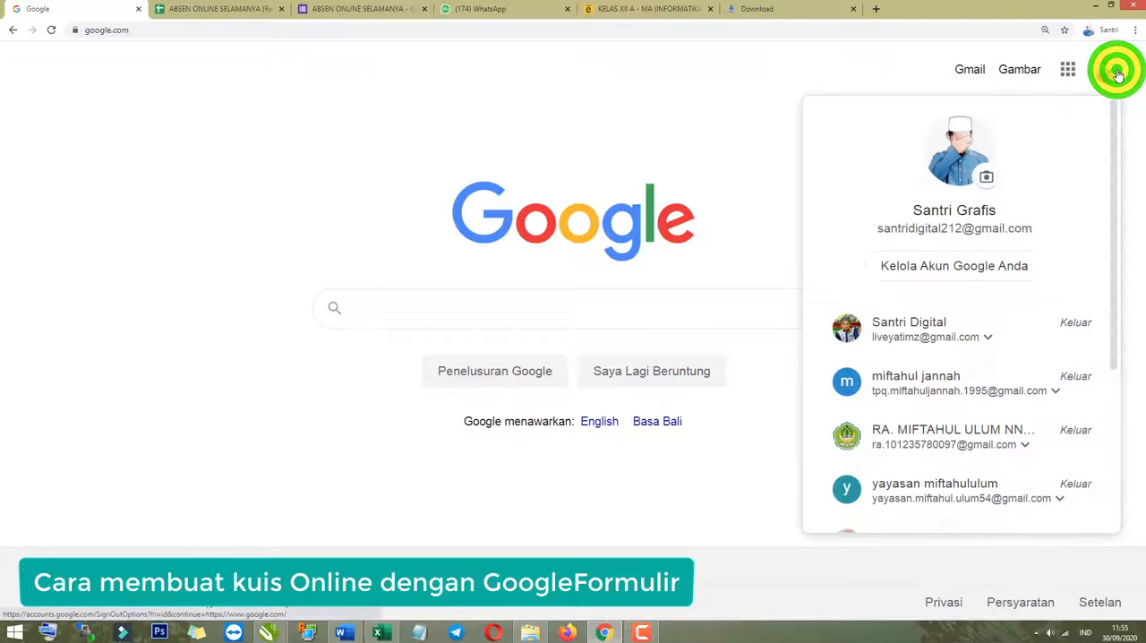
# Open Google Drive from the list of Google apps.
pyautogui.click(1067, 76)
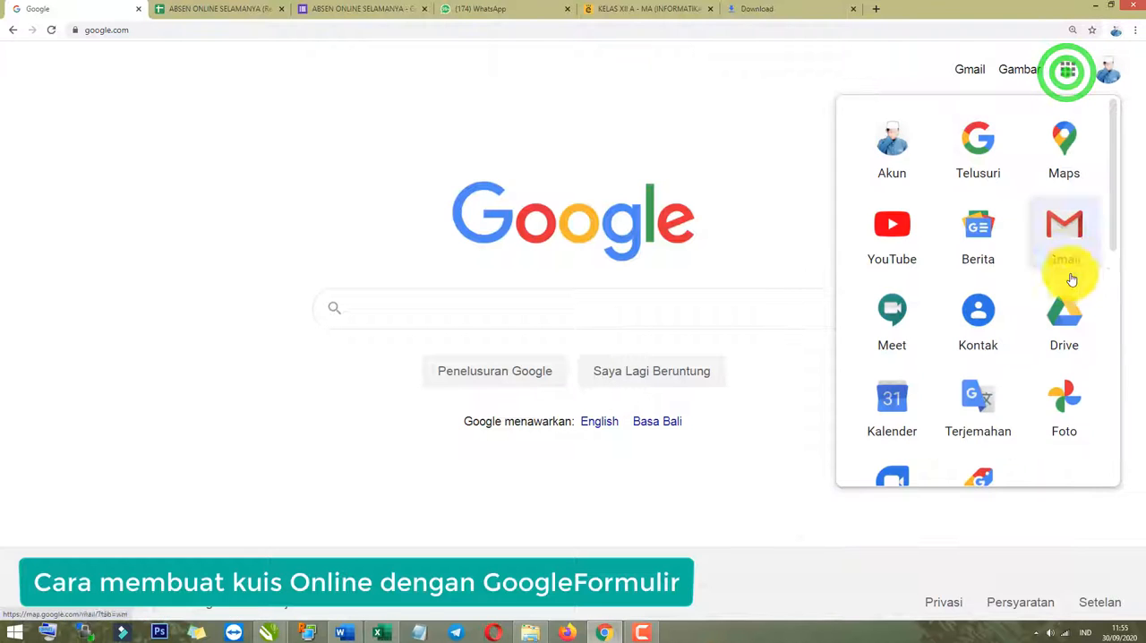
pyautogui.scroll(-2, 1069, 277)
pyautogui.scroll(2, 1047, 319)
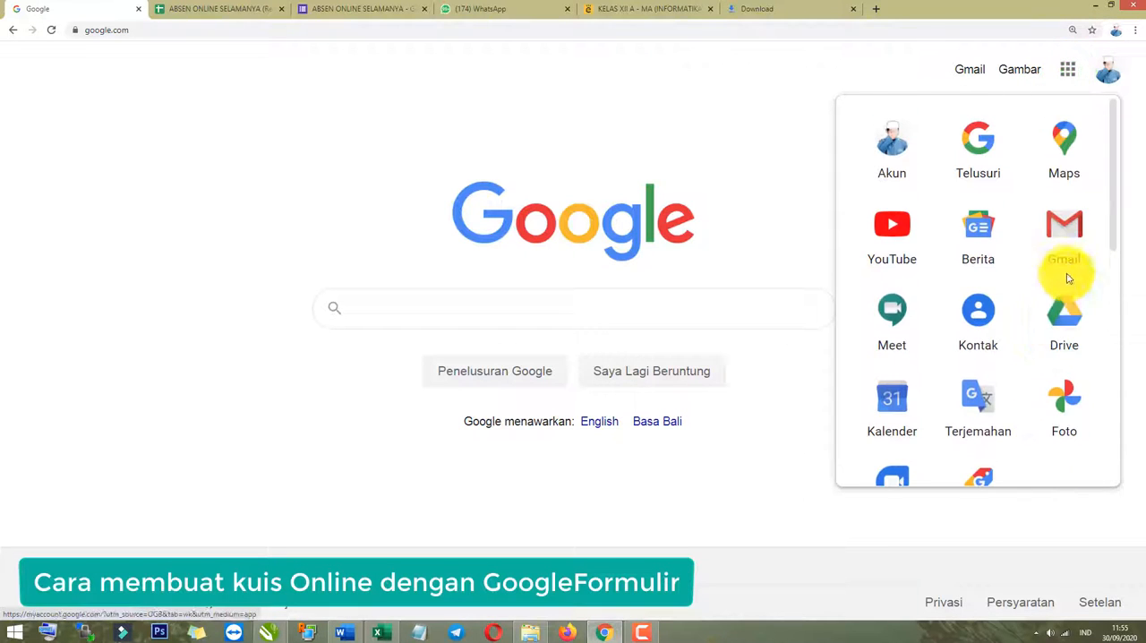
pyautogui.click(1056, 317)
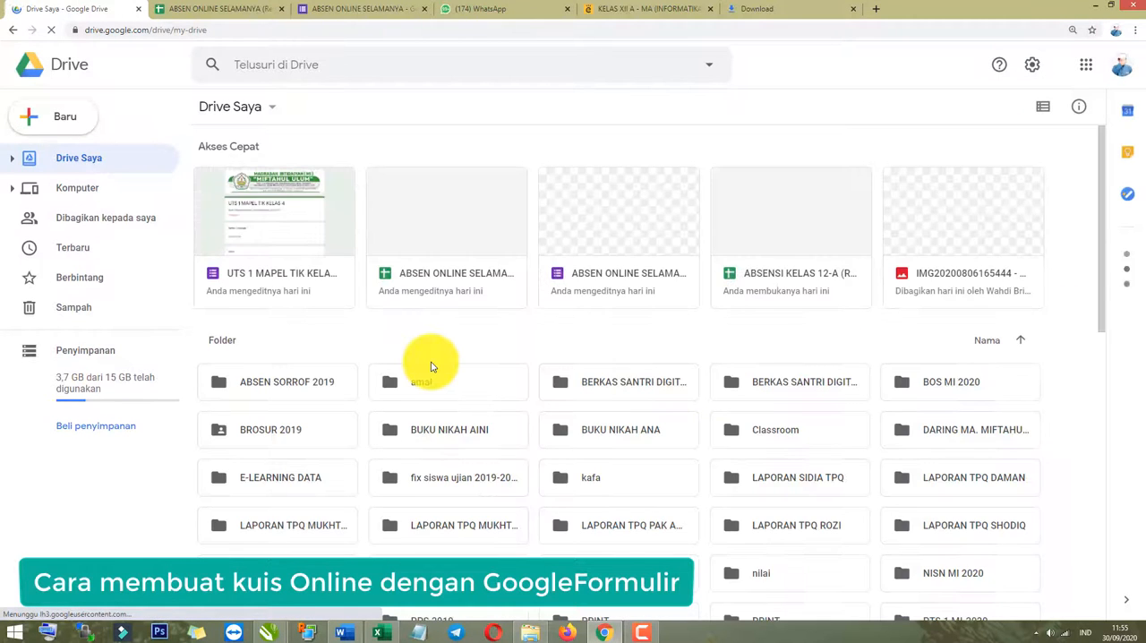
pyautogui.scroll(-1, 421, 360)
pyautogui.scroll(1, 592, 385)
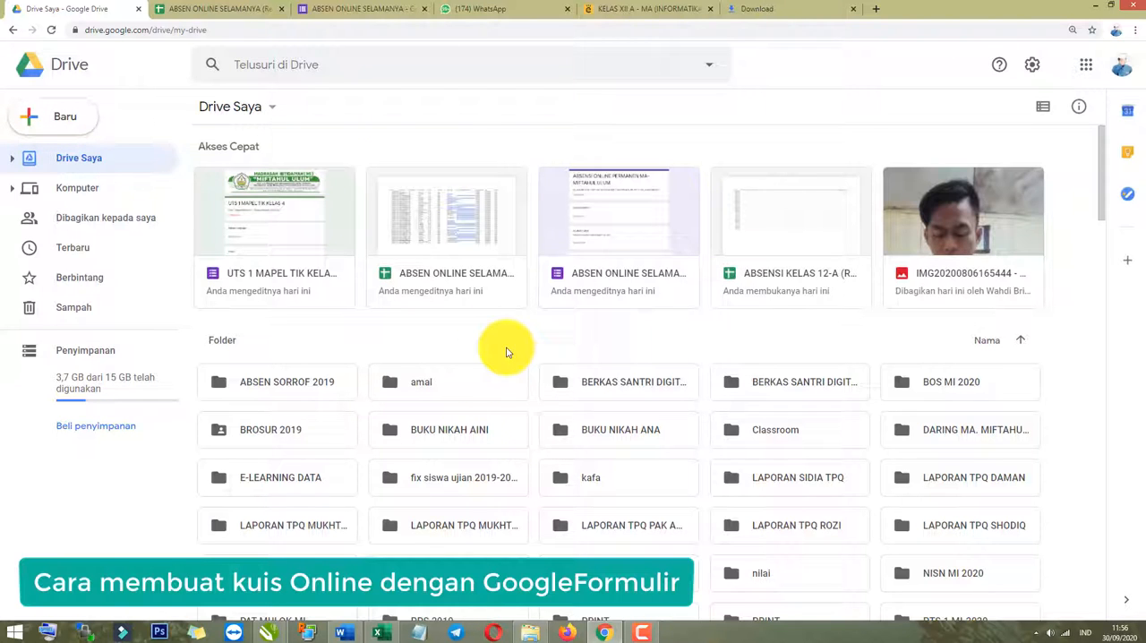
pyautogui.scroll(-3, 502, 355)
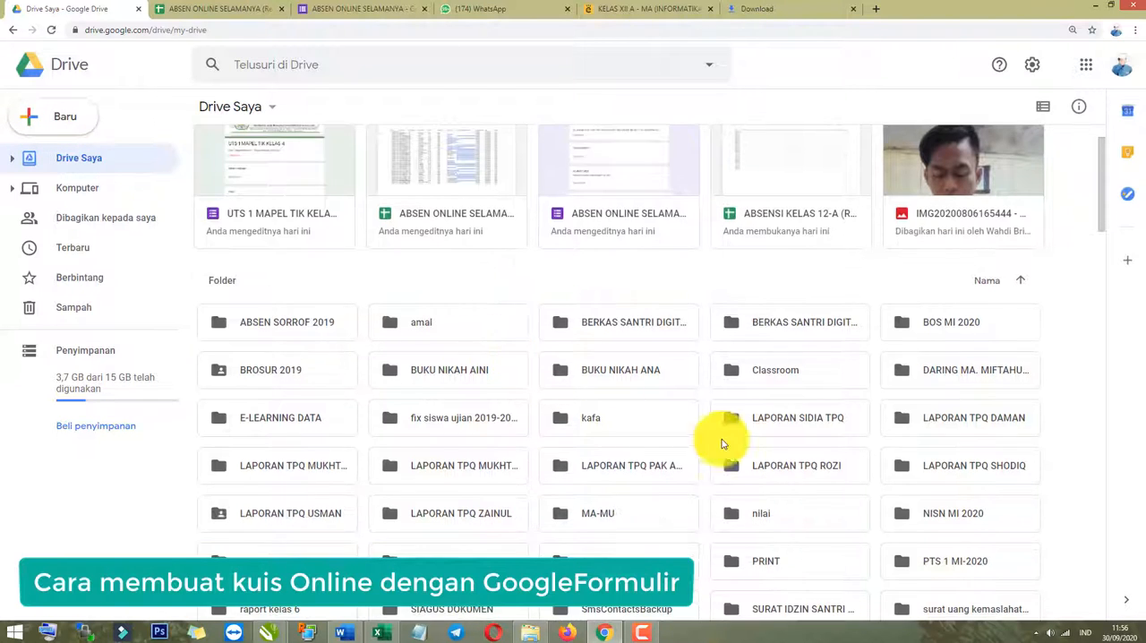
pyautogui.scroll(2, 627, 541)
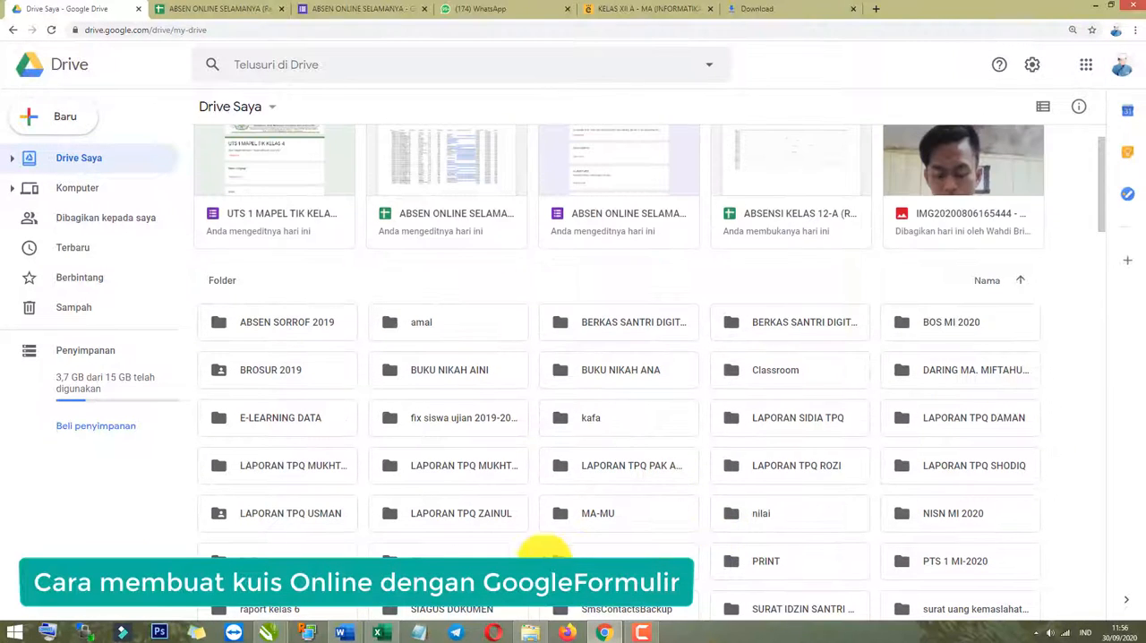
pyautogui.rightClick(657, 284)
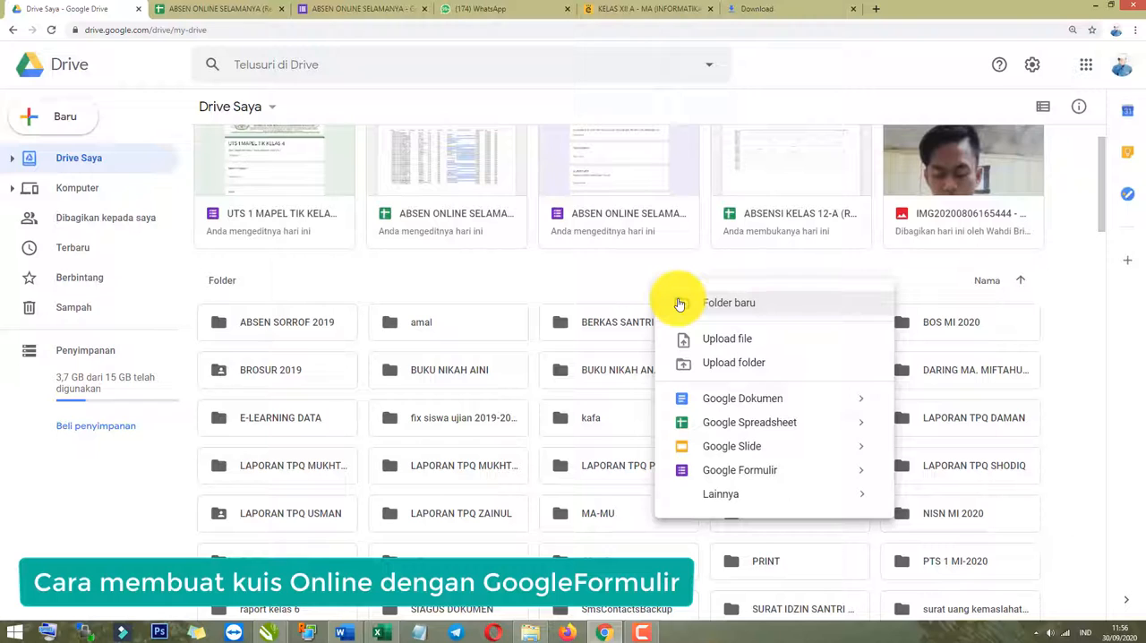
pyautogui.click(685, 307)
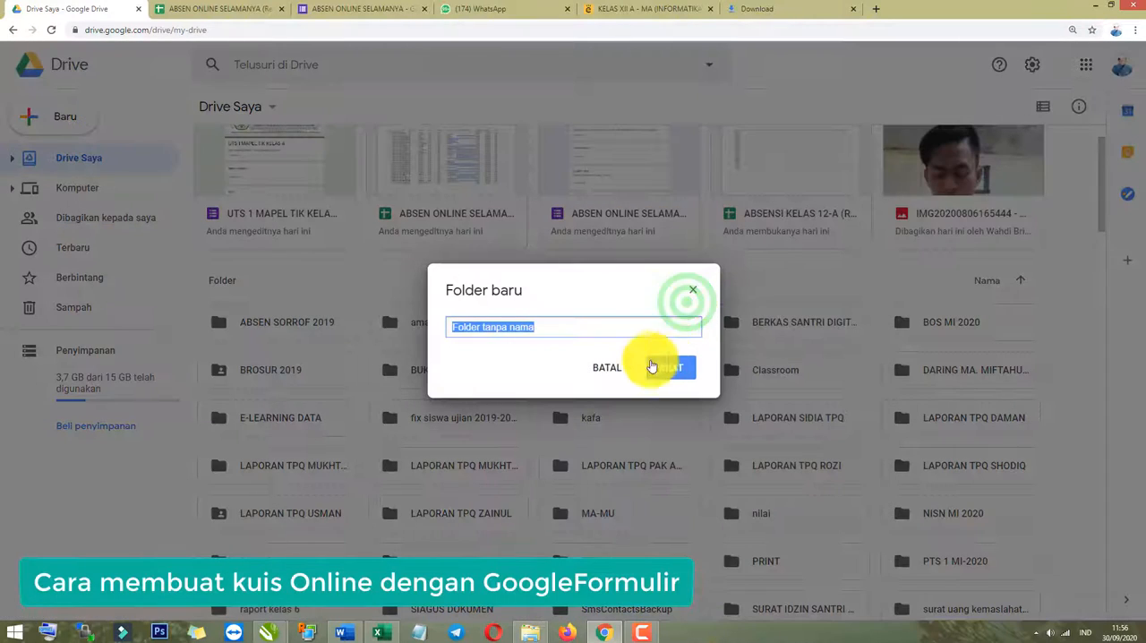
pyautogui.click(620, 368)
pyautogui.rightClick(621, 222)
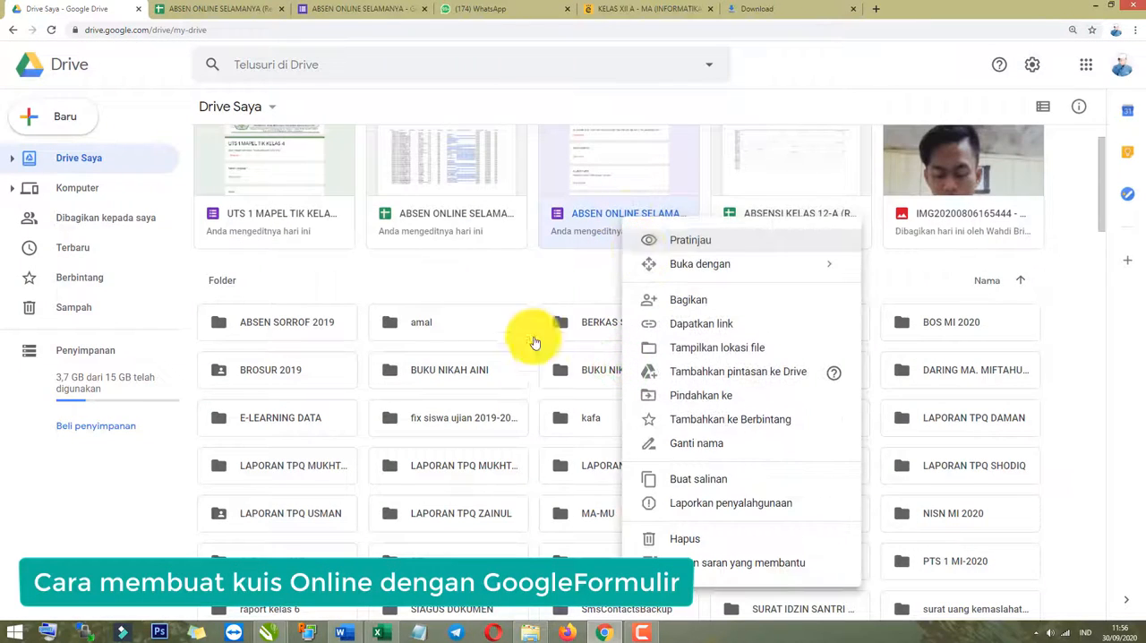
pyautogui.scroll(1, 513, 304)
pyautogui.rightClick(514, 286)
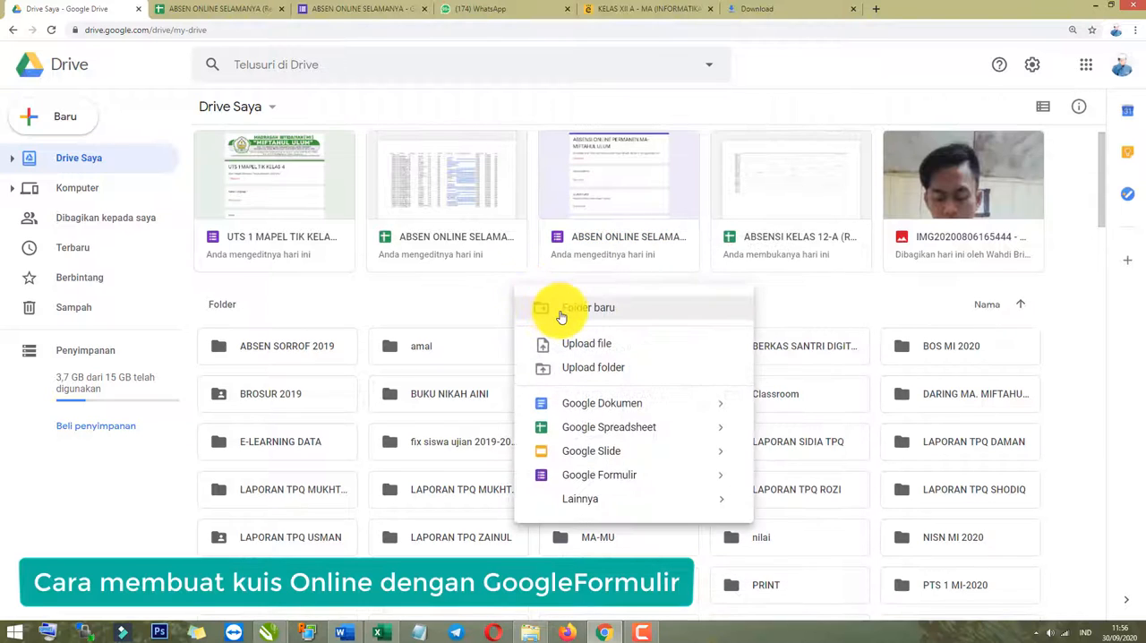
pyautogui.click(31, 124)
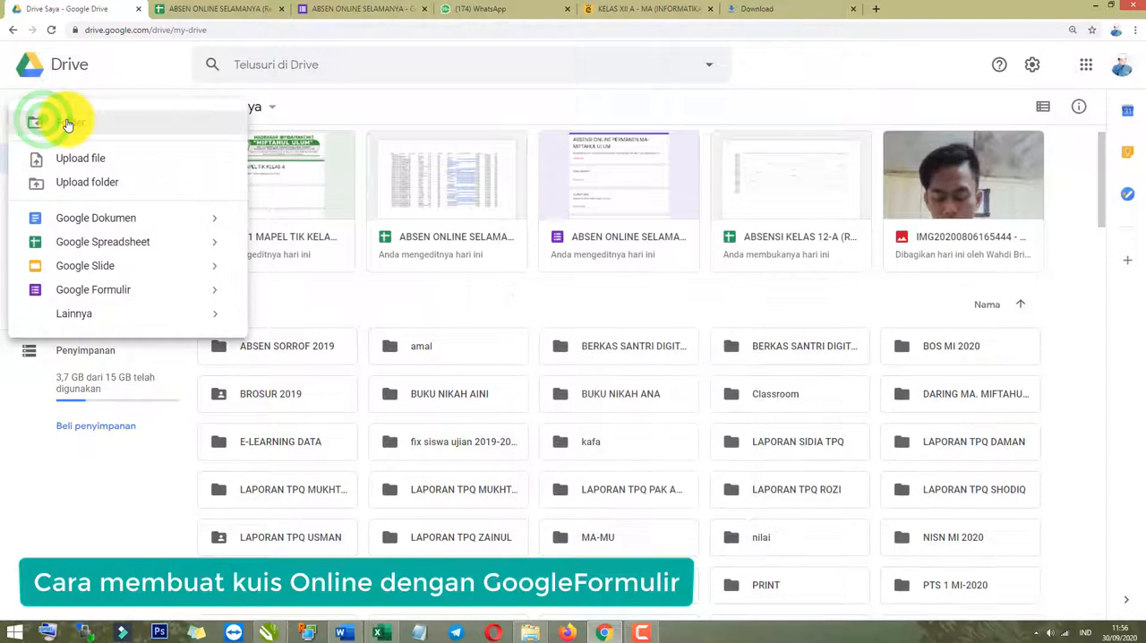
pyautogui.click(493, 289)
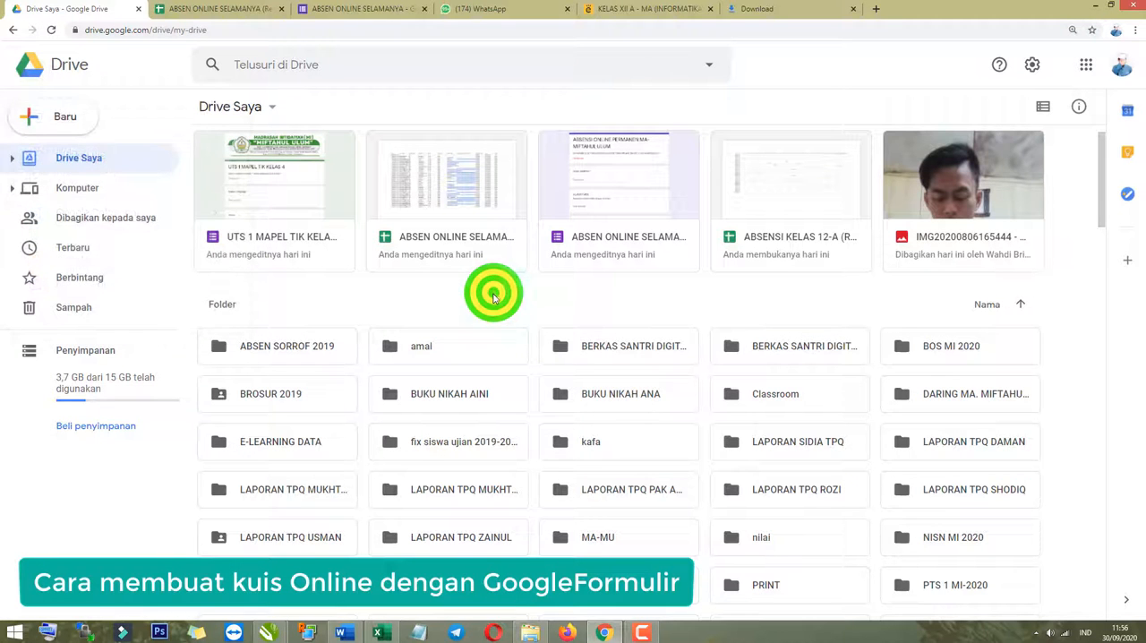
# Create a new folder named UTS KELAS 4 in Drive Saya and open it.
pyautogui.rightClick(493, 298)
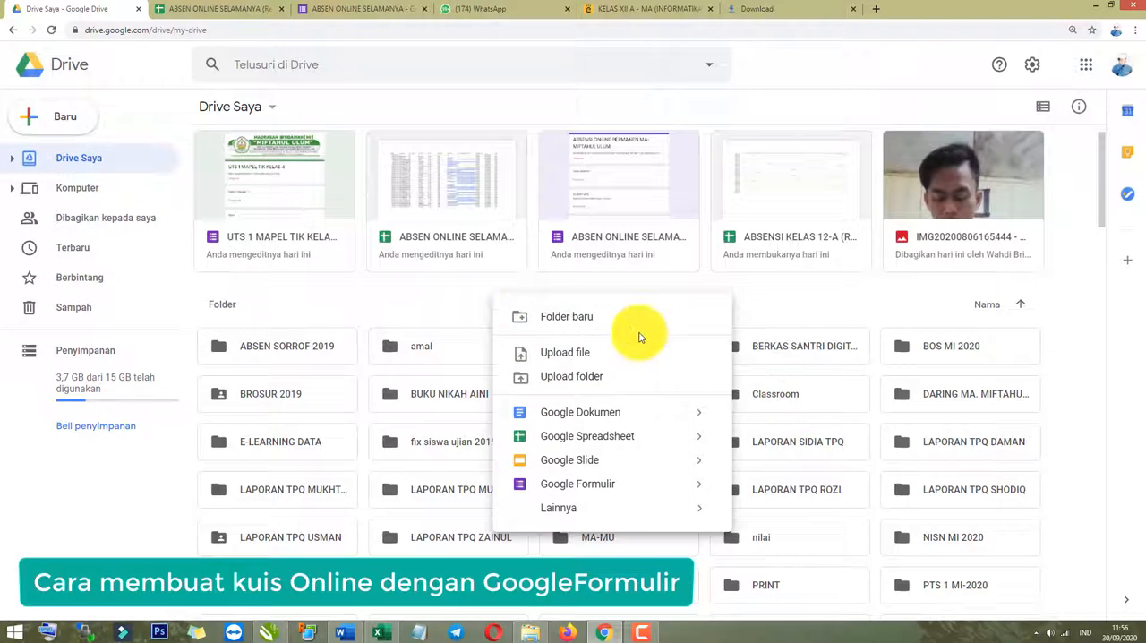
pyautogui.click(612, 312)
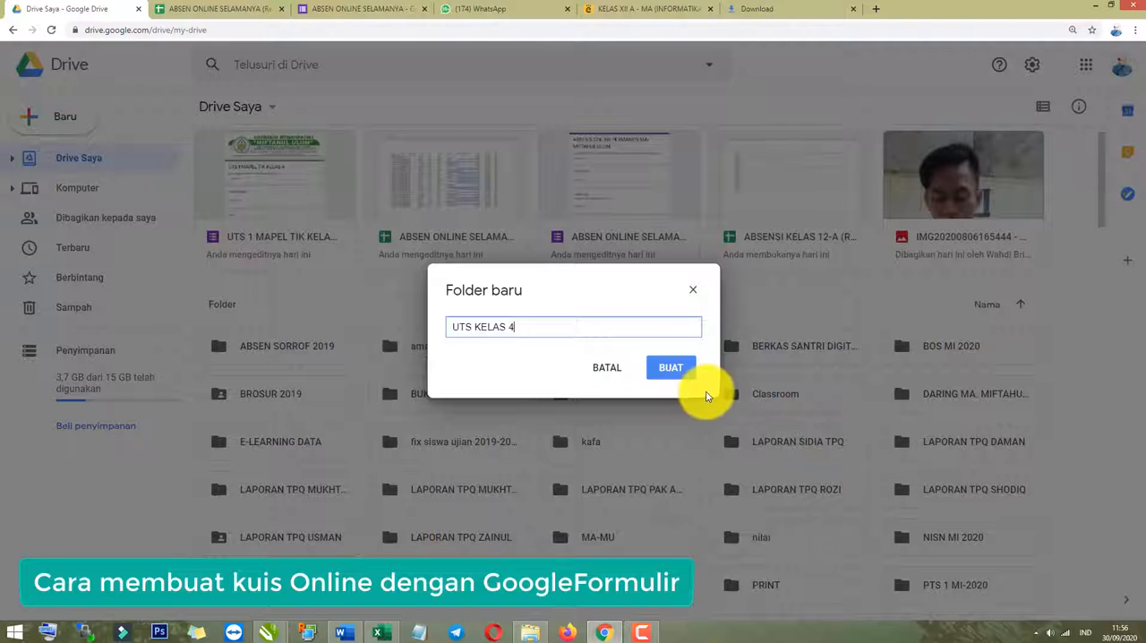
pyautogui.click(671, 367)
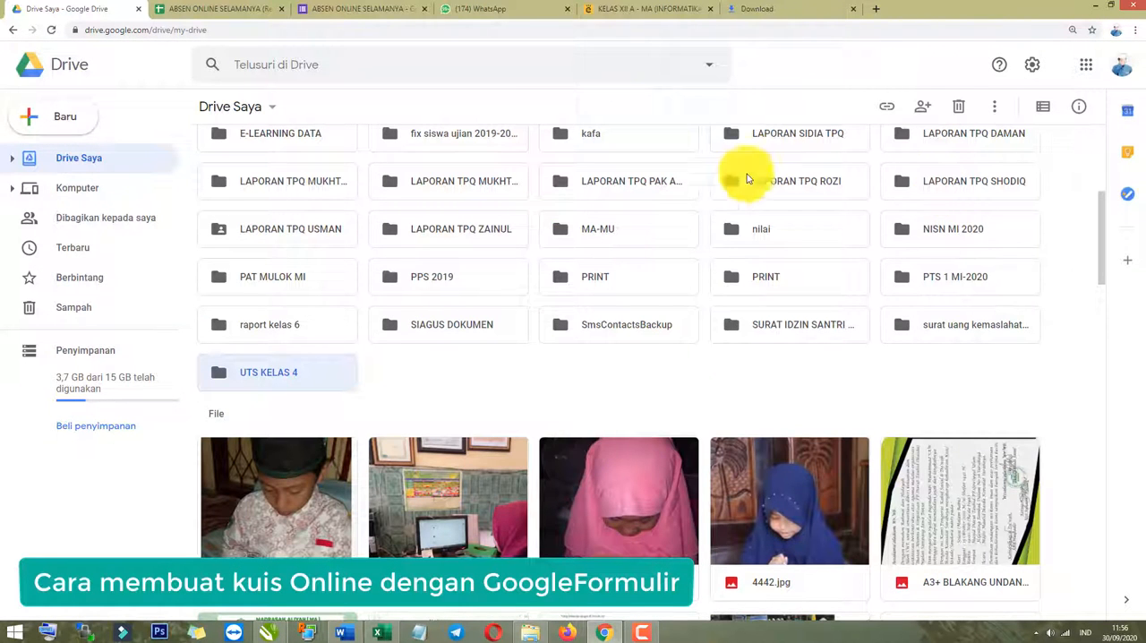
pyautogui.doubleClick(268, 377)
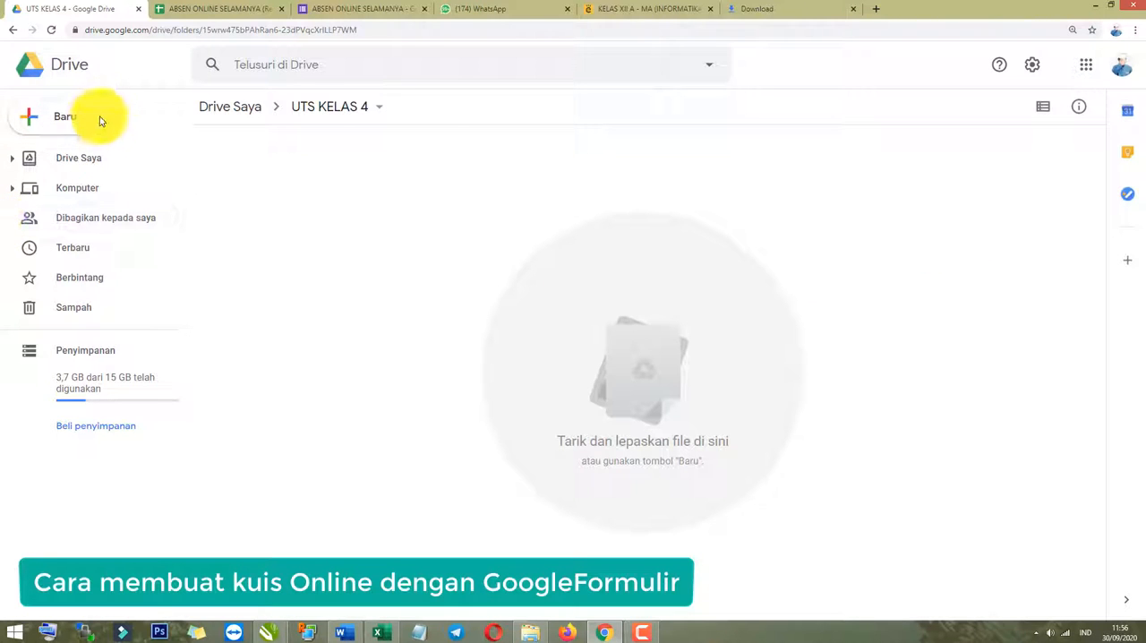
# Create a blank Google Formulir inside the UTS KELAS 4 folder.
pyautogui.click(457, 227)
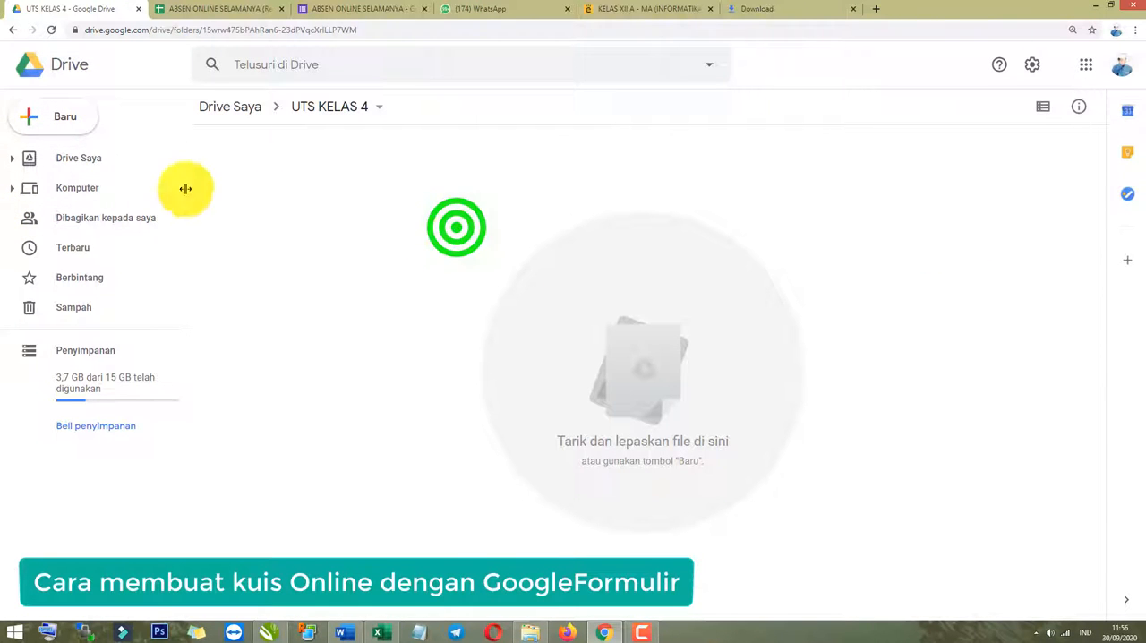
pyautogui.click(54, 130)
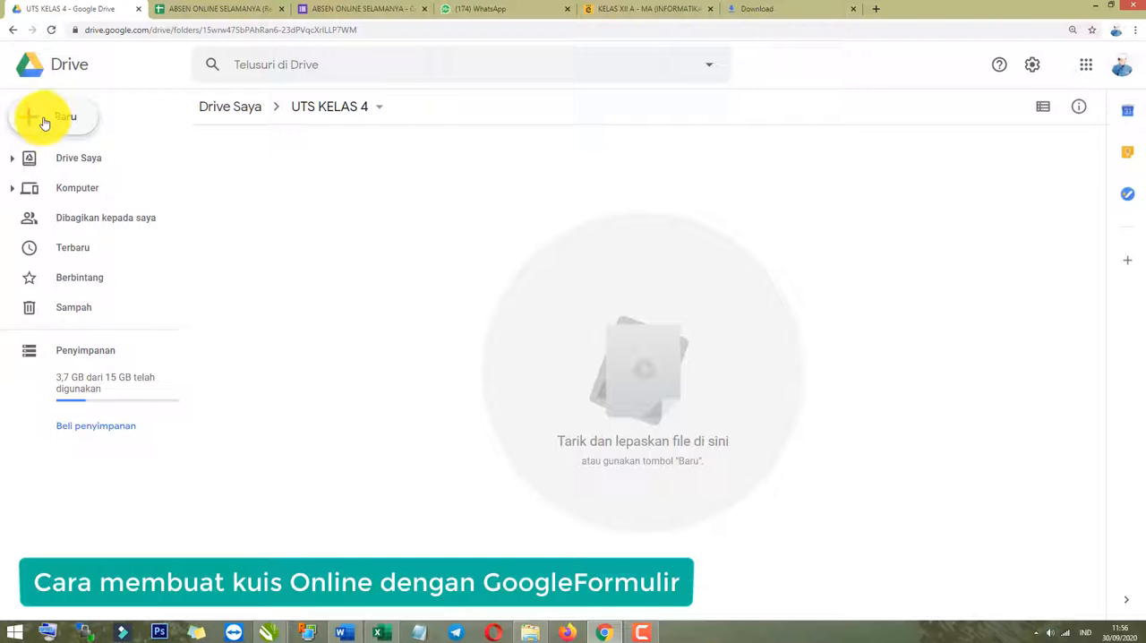
pyautogui.click(46, 124)
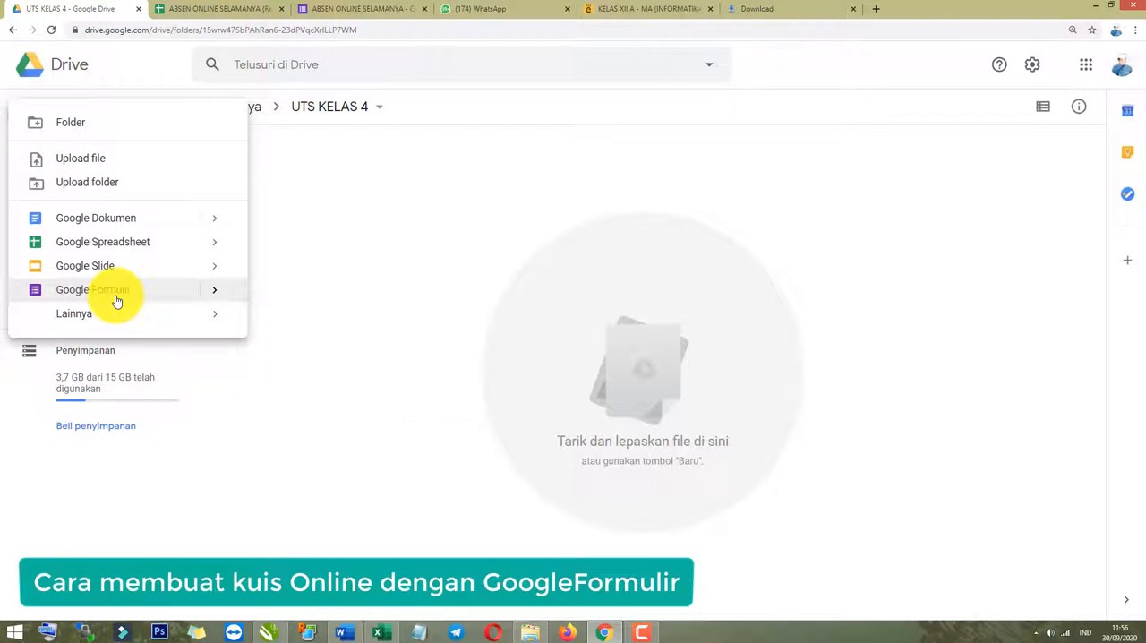
pyautogui.moveTo(212, 298)
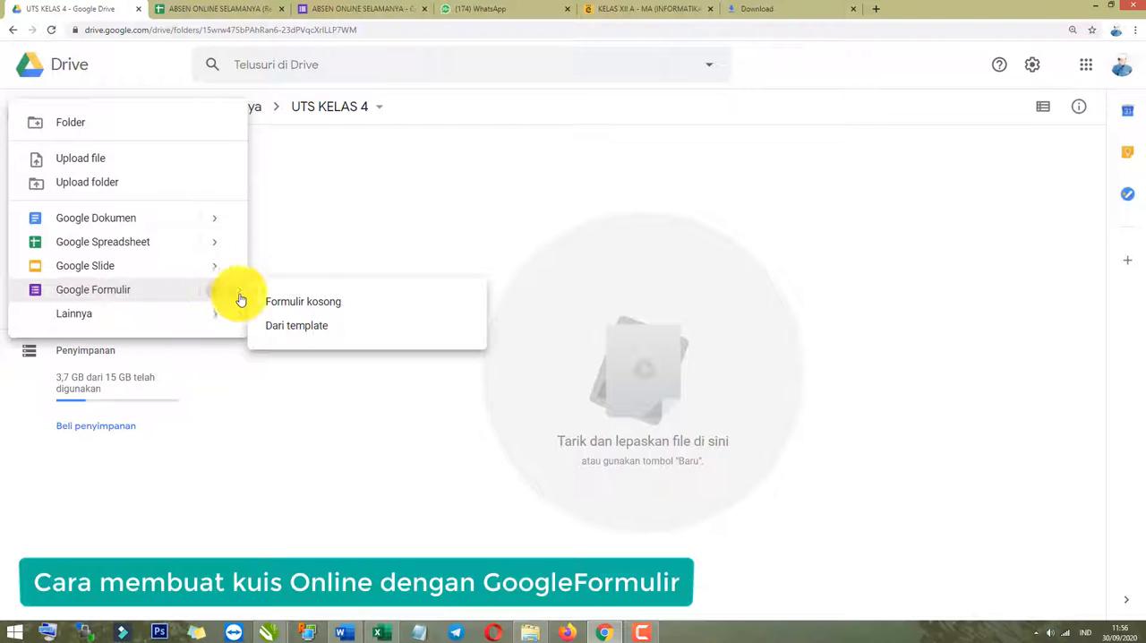
pyautogui.click(310, 305)
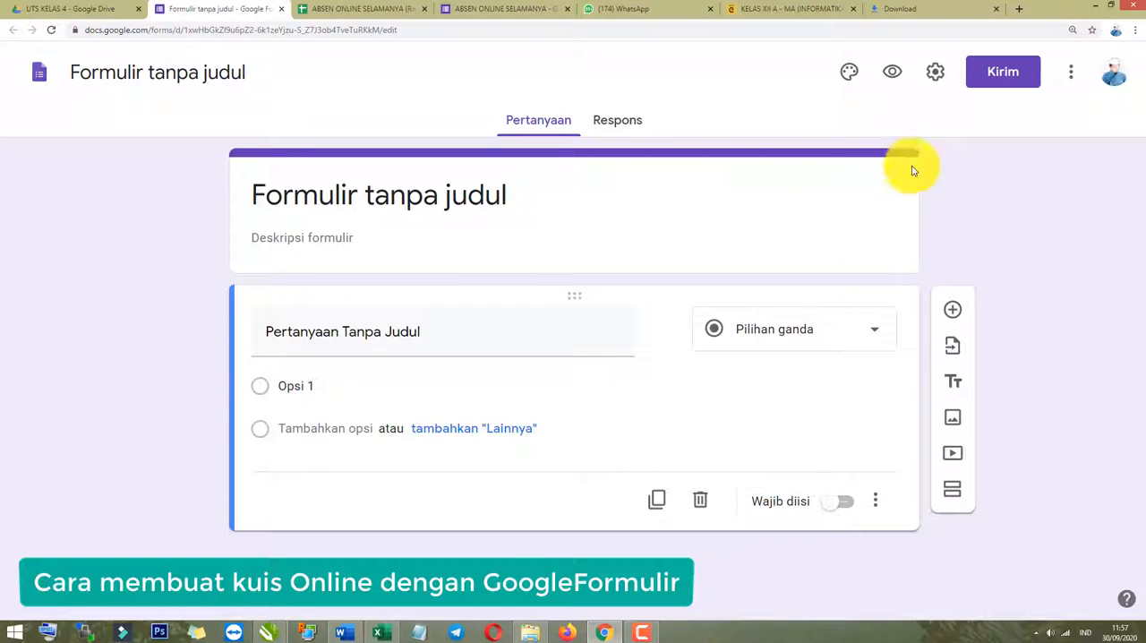
# Upload the KOP MI DARING image from the Desktop as the form's header.
pyautogui.click(997, 192)
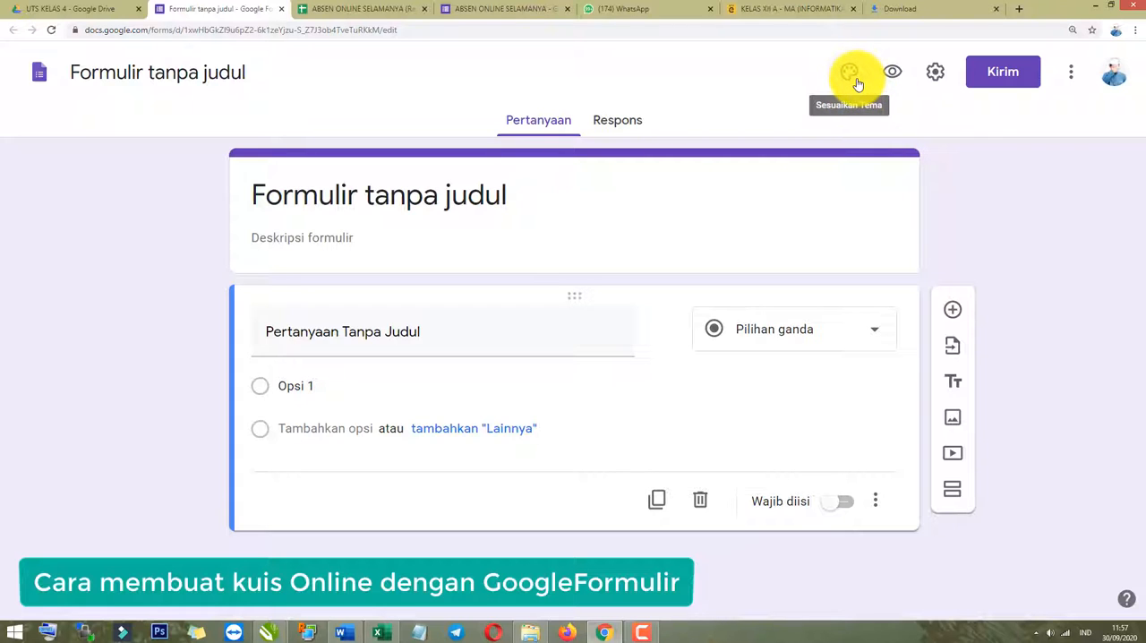
pyautogui.click(973, 178)
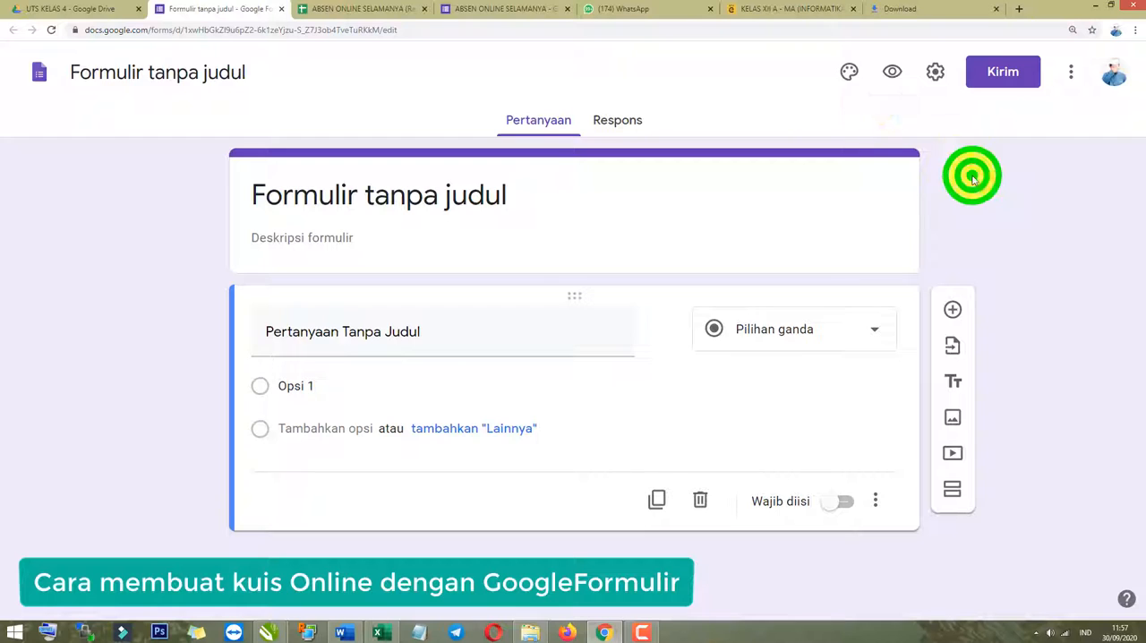
pyautogui.click(846, 79)
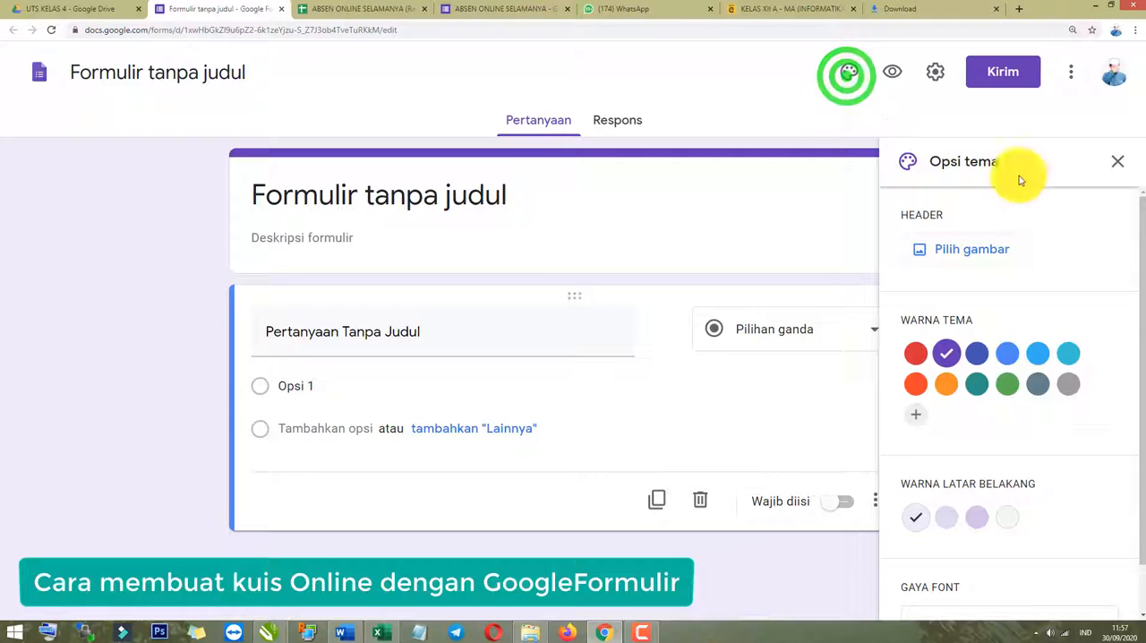
pyautogui.click(971, 253)
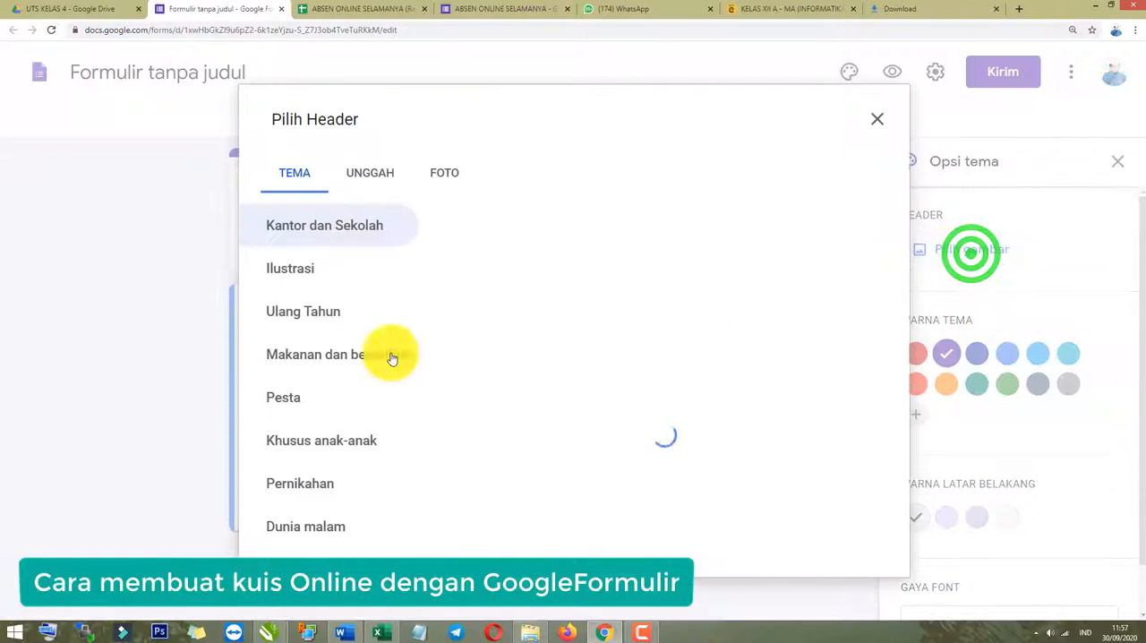
pyautogui.scroll(-4, 713, 424)
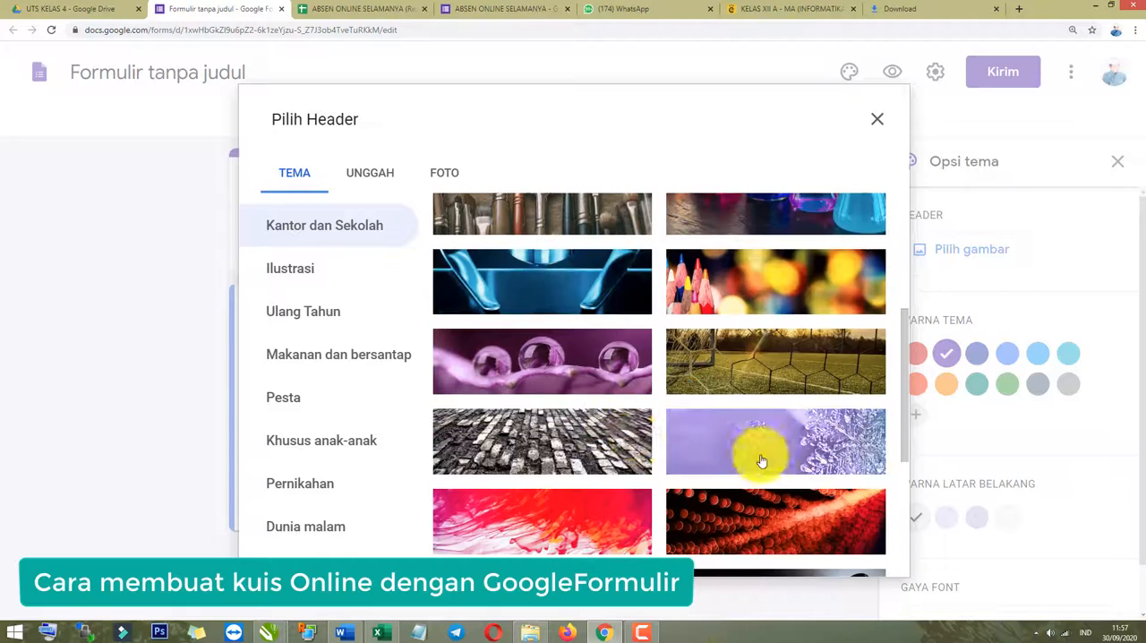
pyautogui.scroll(3, 621, 440)
pyautogui.scroll(-3, 618, 349)
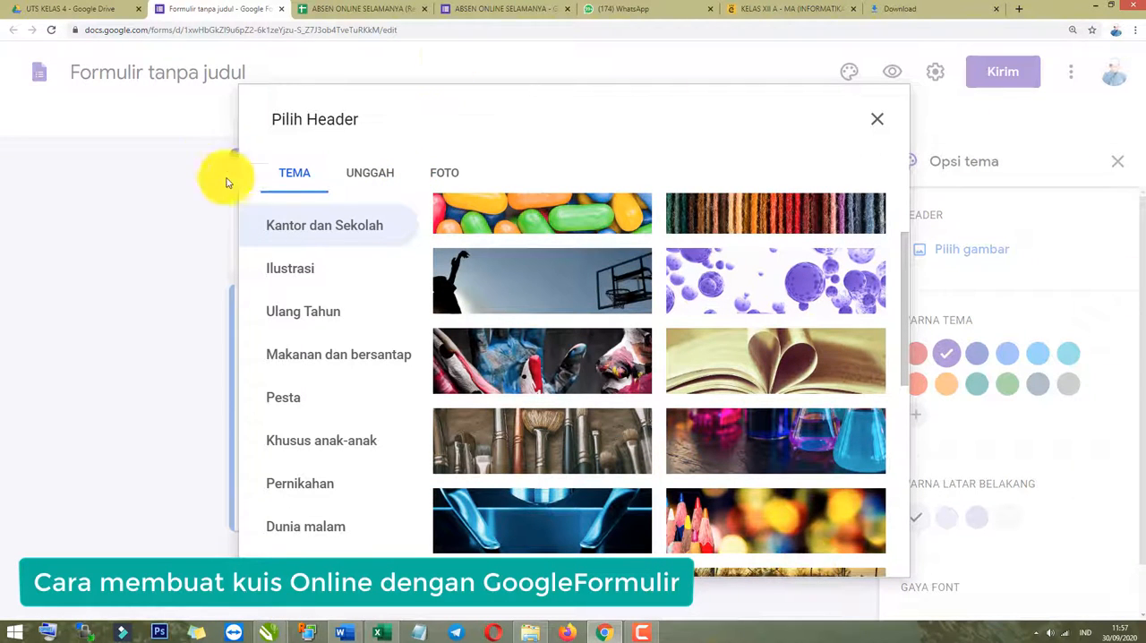
pyautogui.click(374, 174)
pyautogui.click(567, 438)
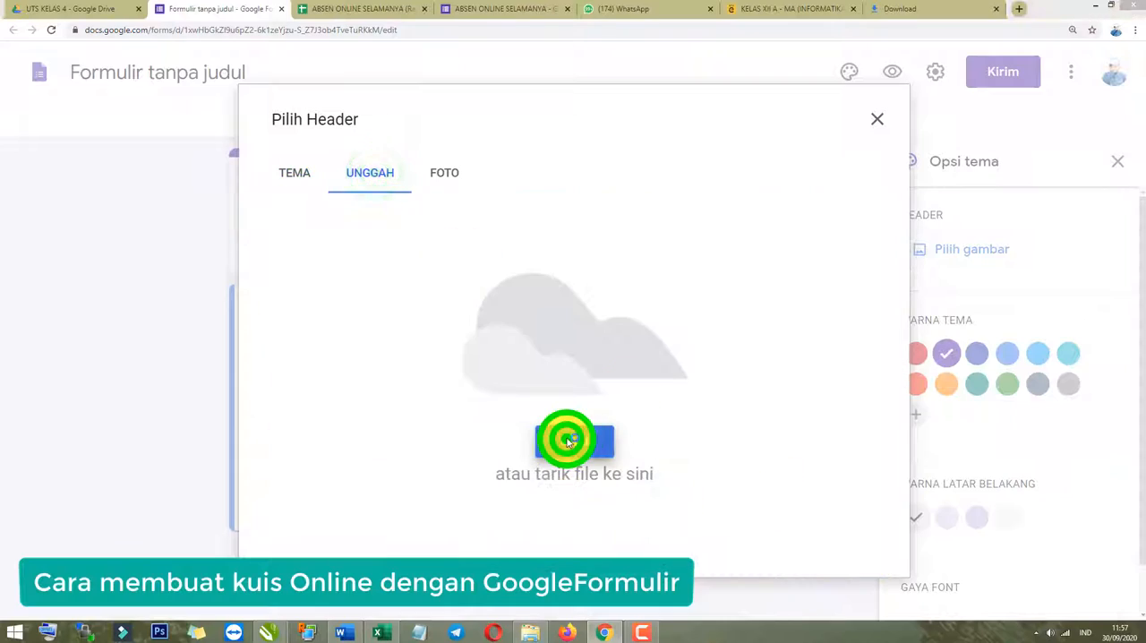
pyautogui.scroll(-3, 376, 504)
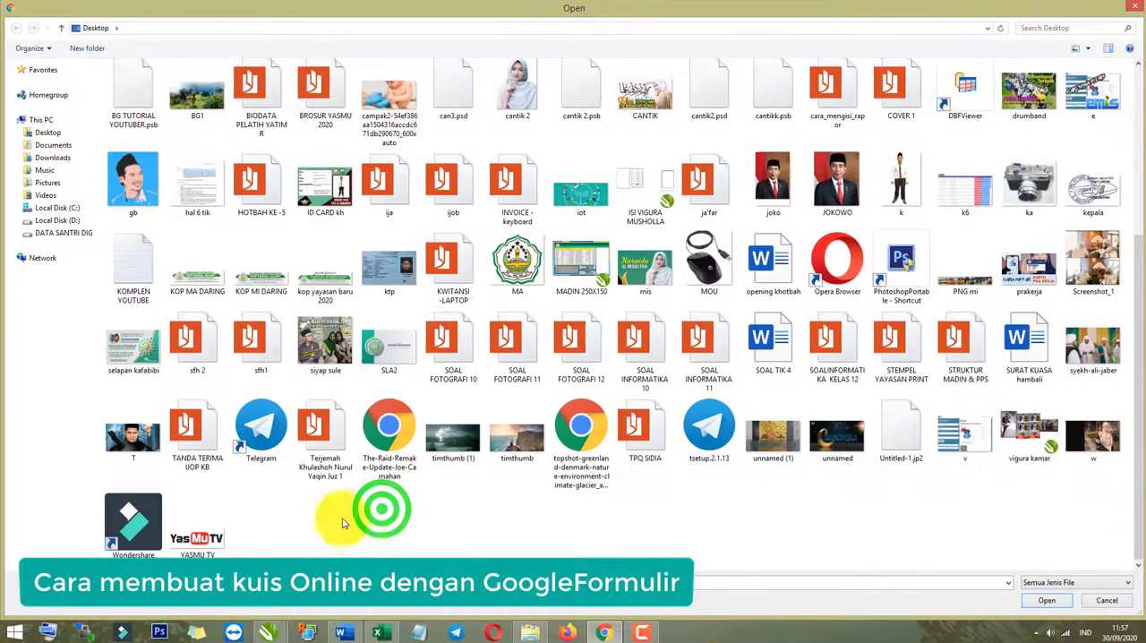
pyautogui.doubleClick(255, 280)
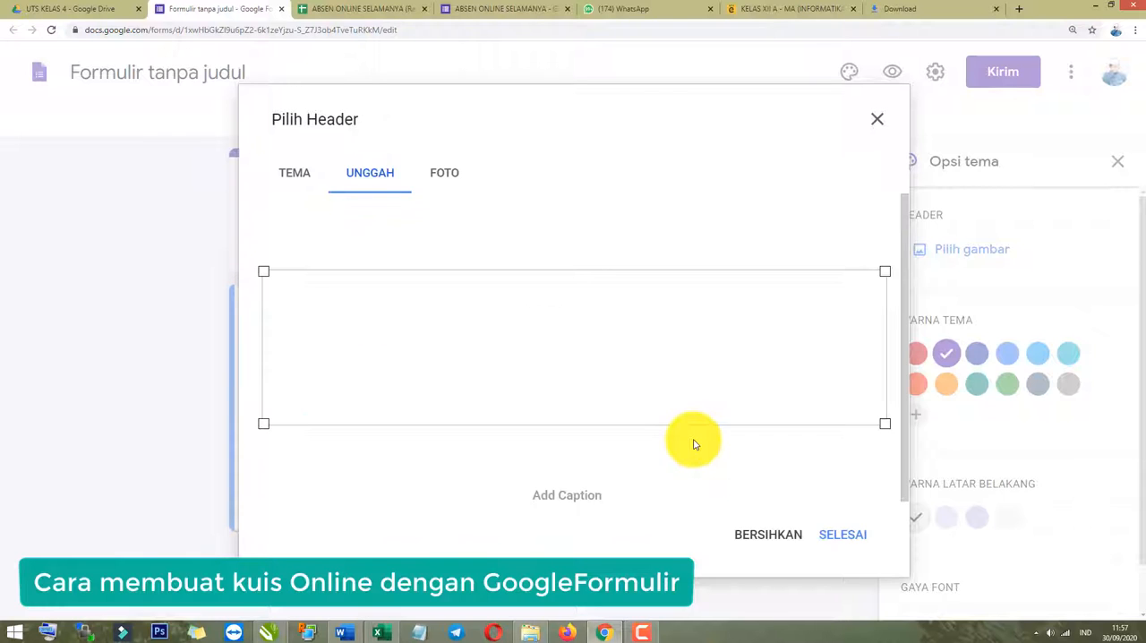
pyautogui.click(848, 537)
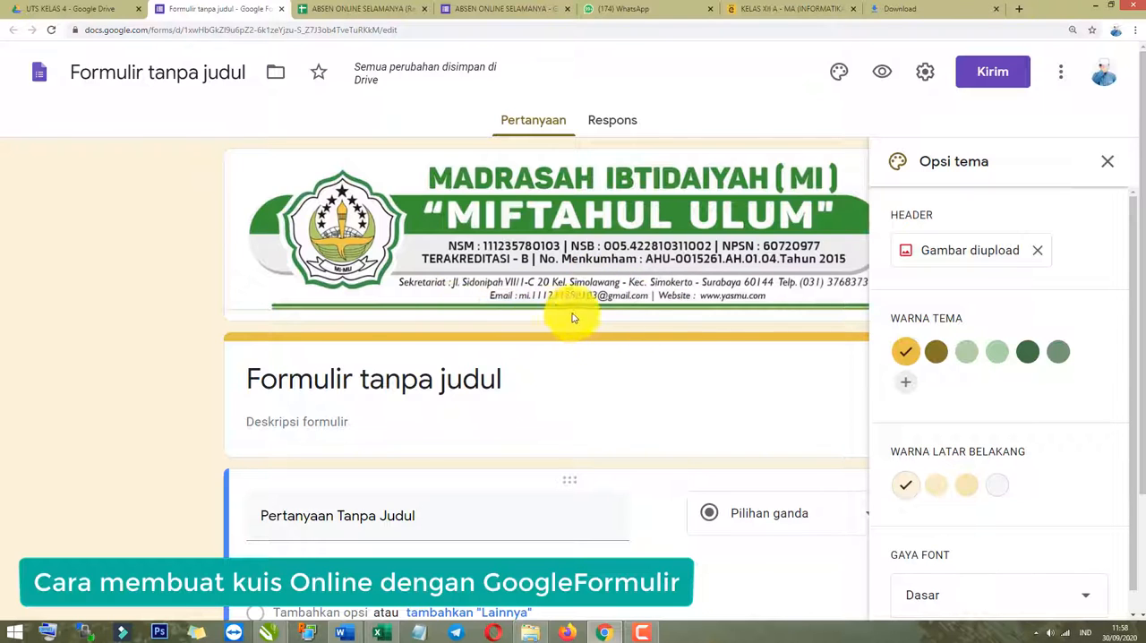
# Set the form's theme colour to dark green and its background colour to the #c5d4c6 shade.
pyautogui.click(1027, 358)
pyautogui.scroll(-1, 989, 413)
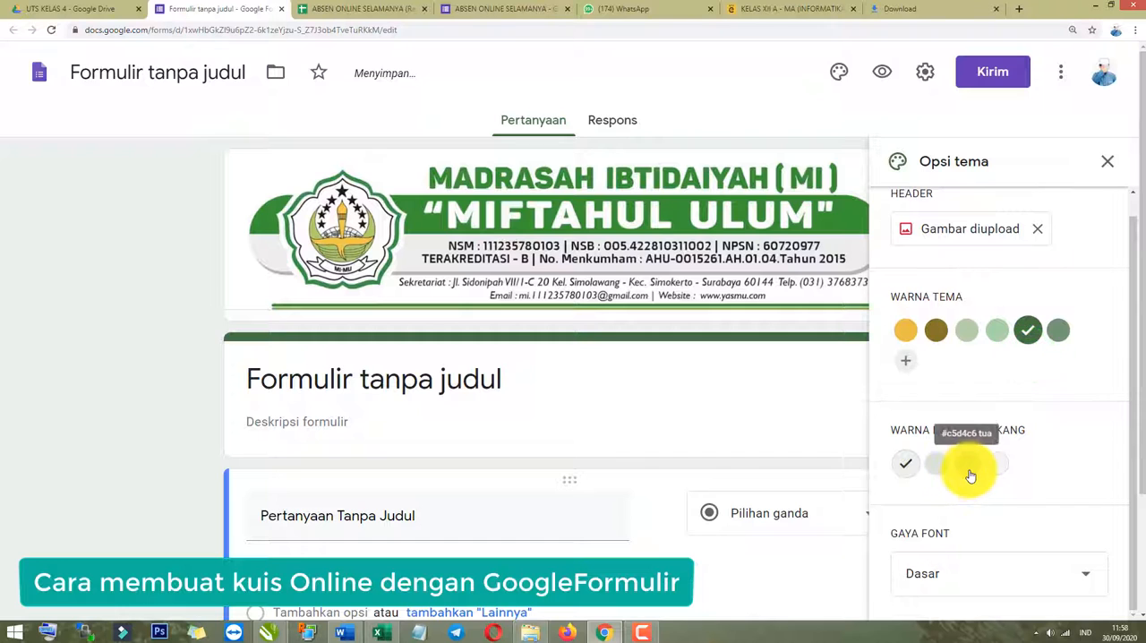
pyautogui.click(966, 463)
pyautogui.scroll(-2, 958, 511)
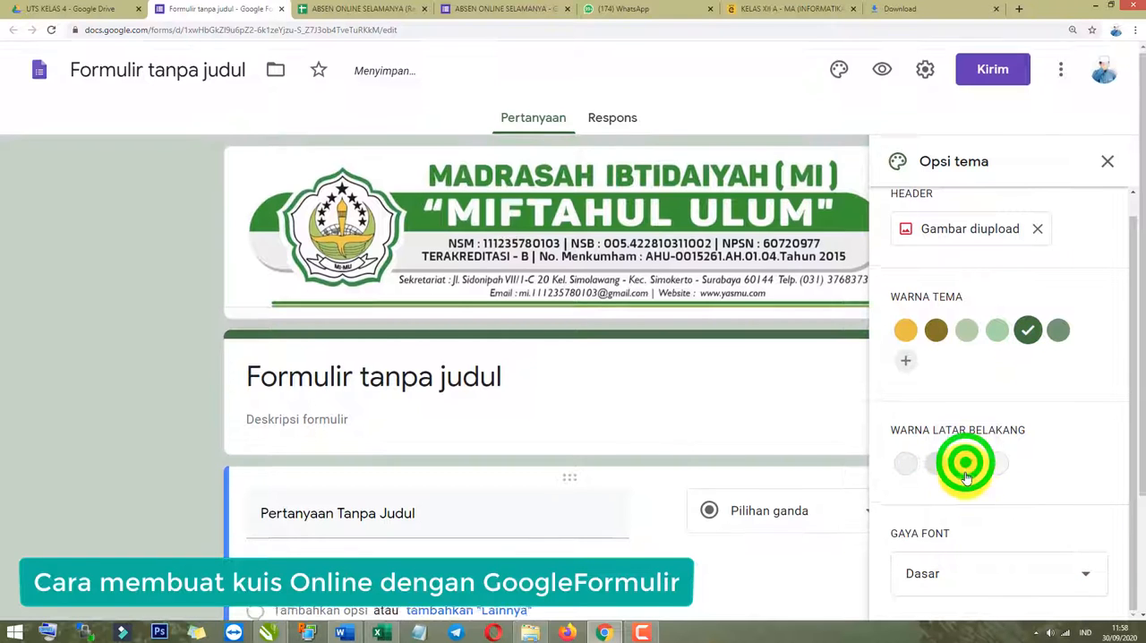
# Set the form's font style to Lucu and close the theme options.
pyautogui.click(958, 575)
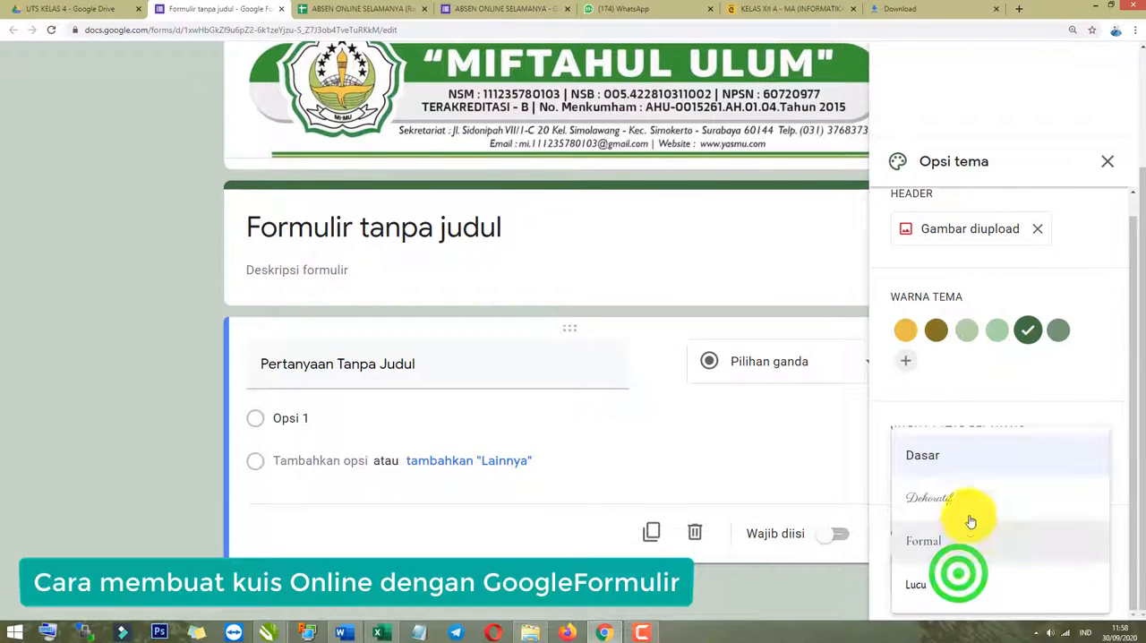
pyautogui.click(918, 589)
pyautogui.scroll(2, 409, 384)
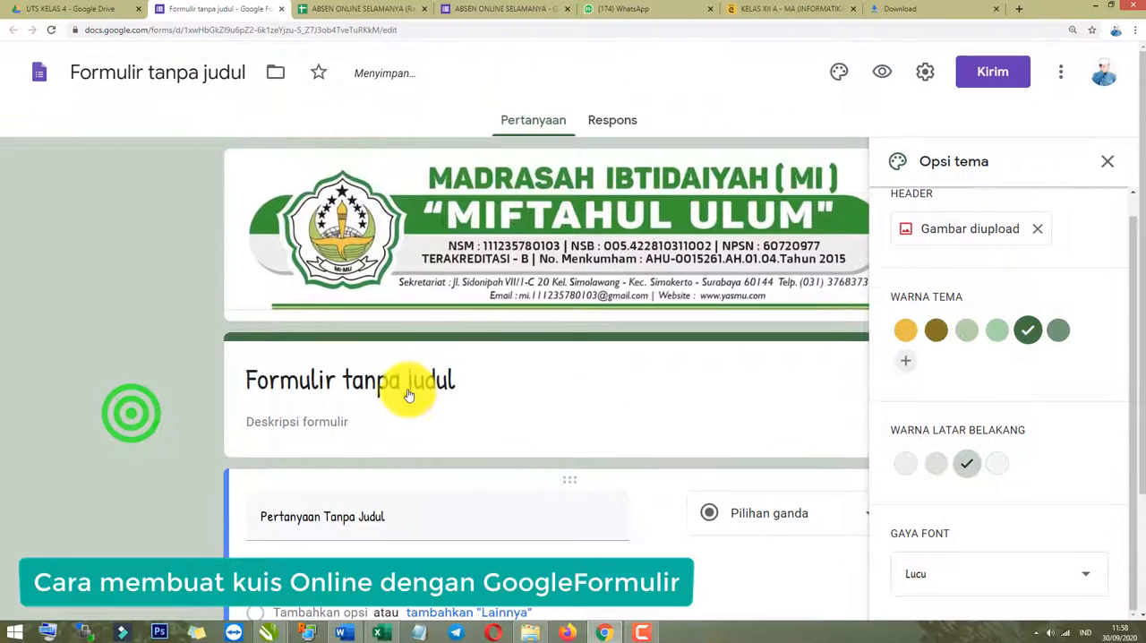
pyautogui.click(1110, 165)
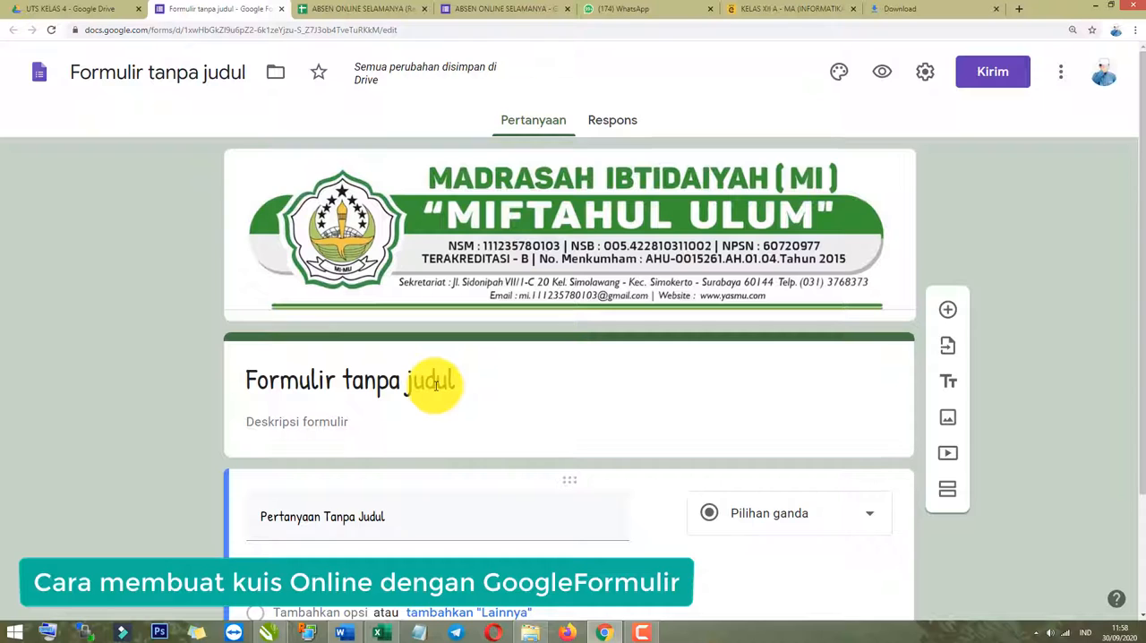
# Title the form UTS MAPEL TIK KELAS 4 and apply the same name to the form file.
pyautogui.click(341, 383)
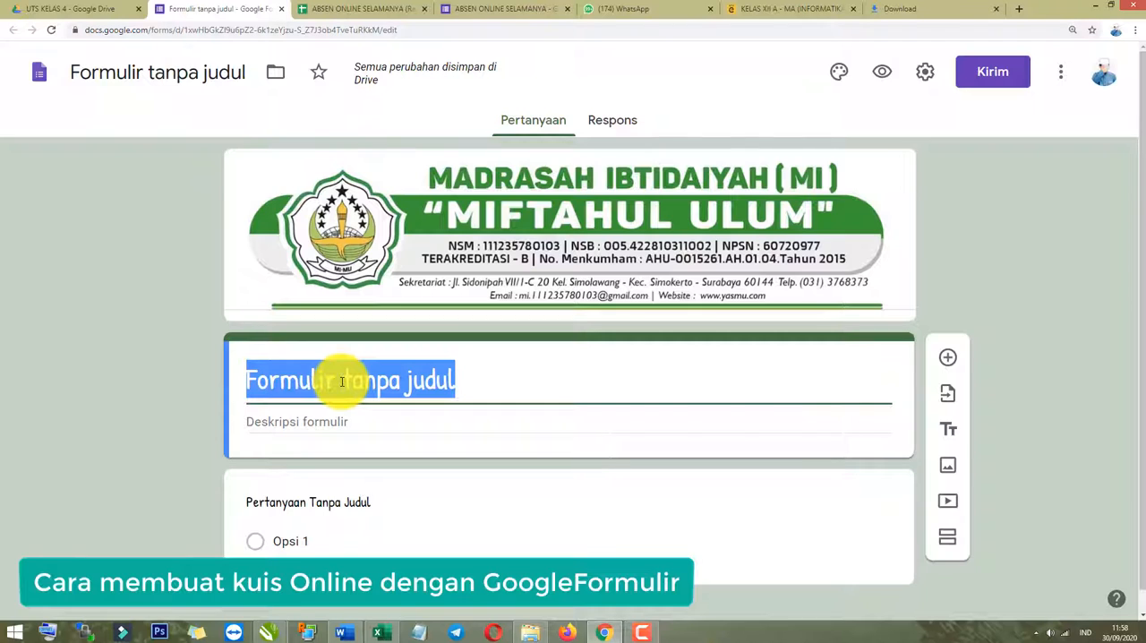
pyautogui.write('UTS ')
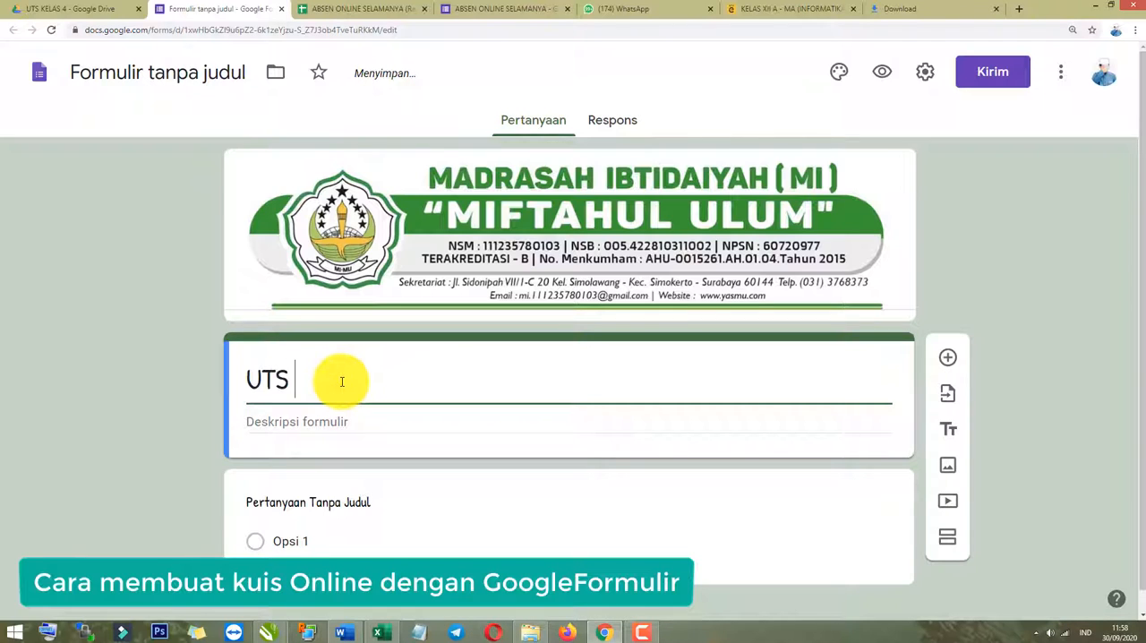
pyautogui.write('MAPEL TIK')
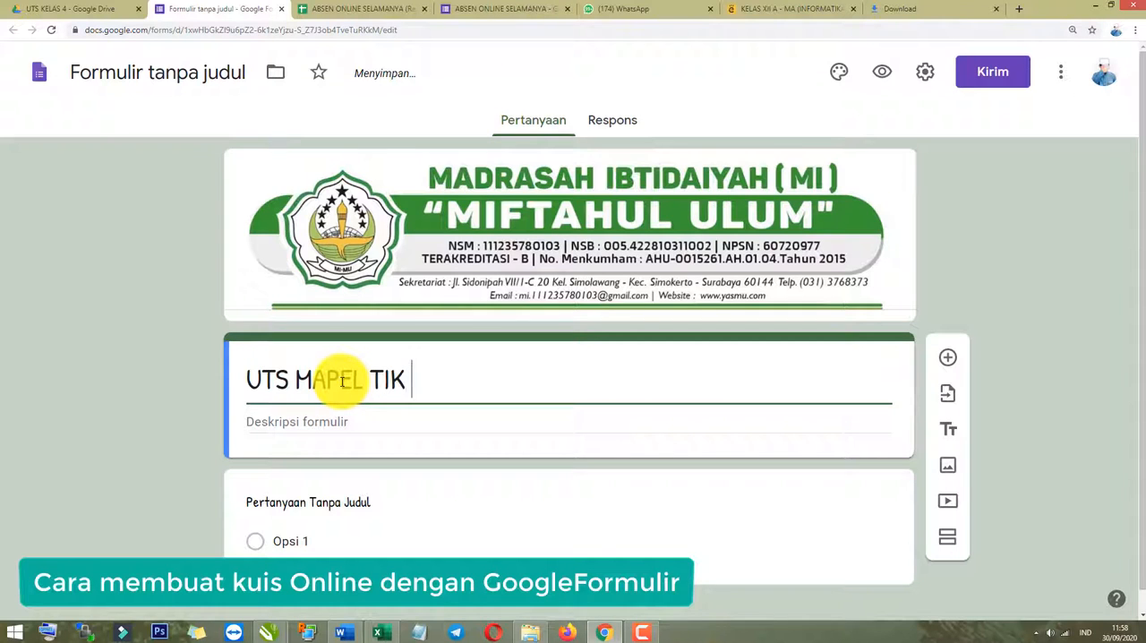
pyautogui.write(' KELAS 4')
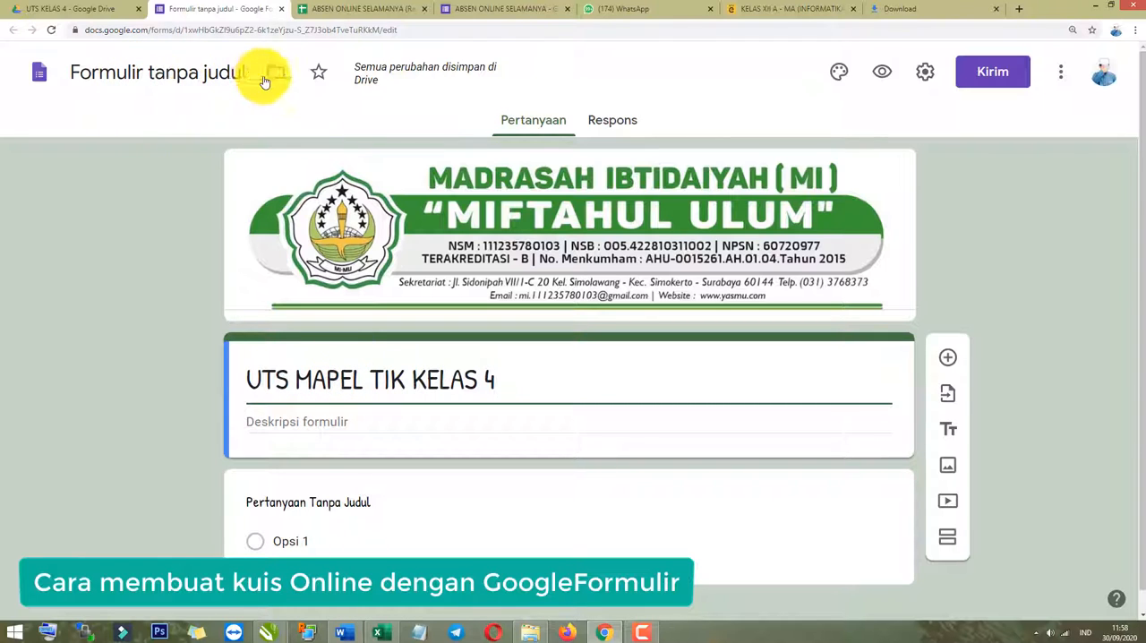
pyautogui.click(179, 72)
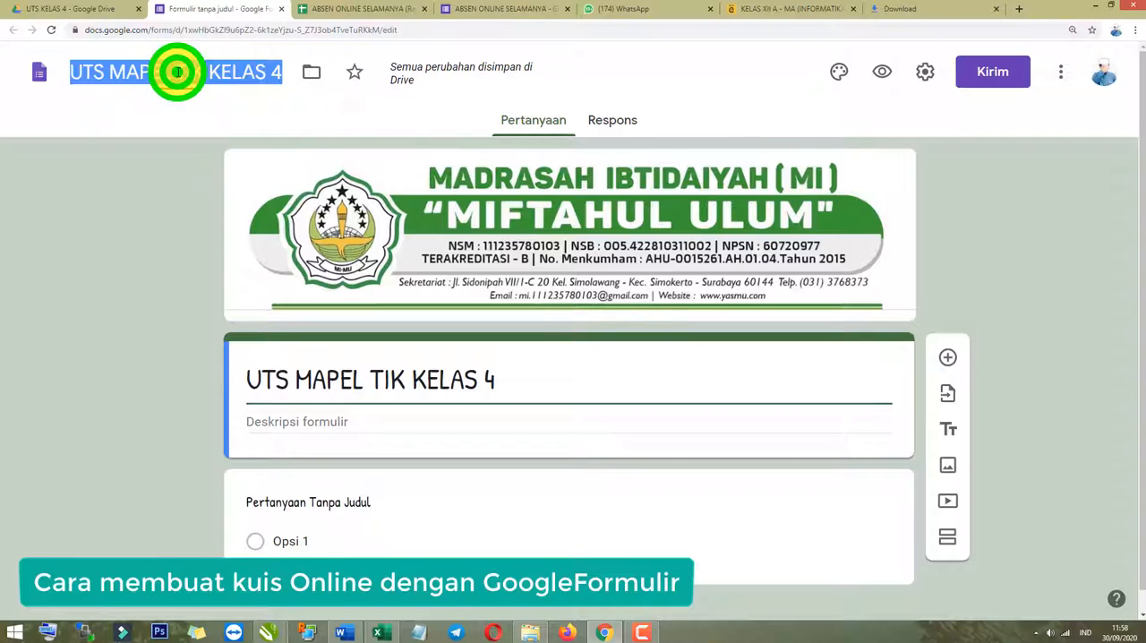
pyautogui.click(129, 388)
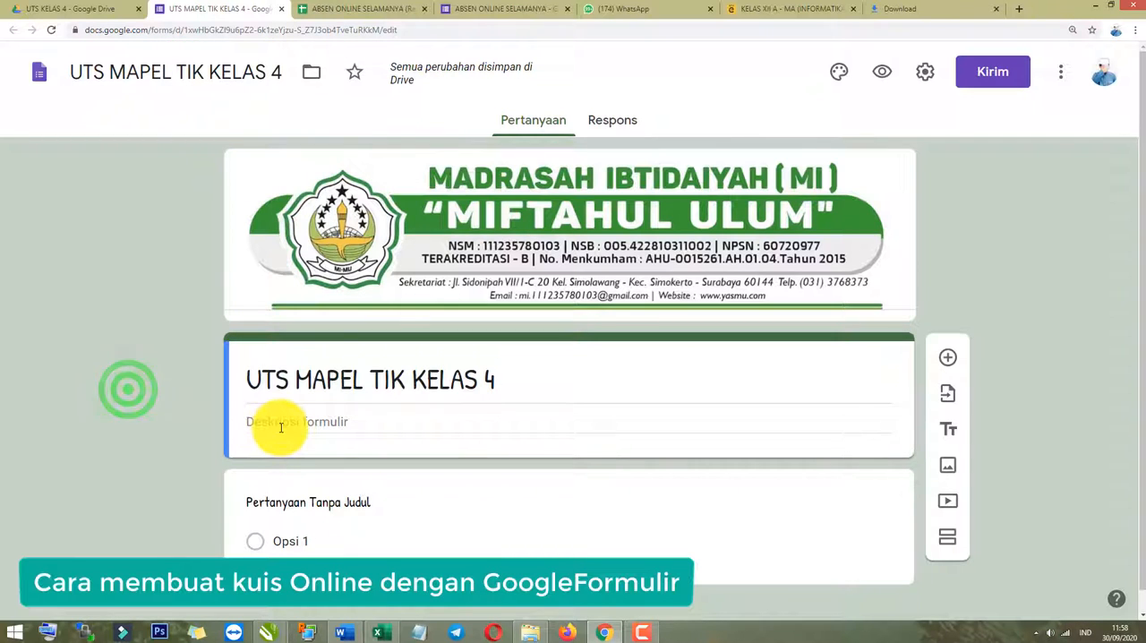
# Enter "Ujian Tengah Semester 1 Tahun pelajaran 2020-2020" as the form description.
pyautogui.click(281, 422)
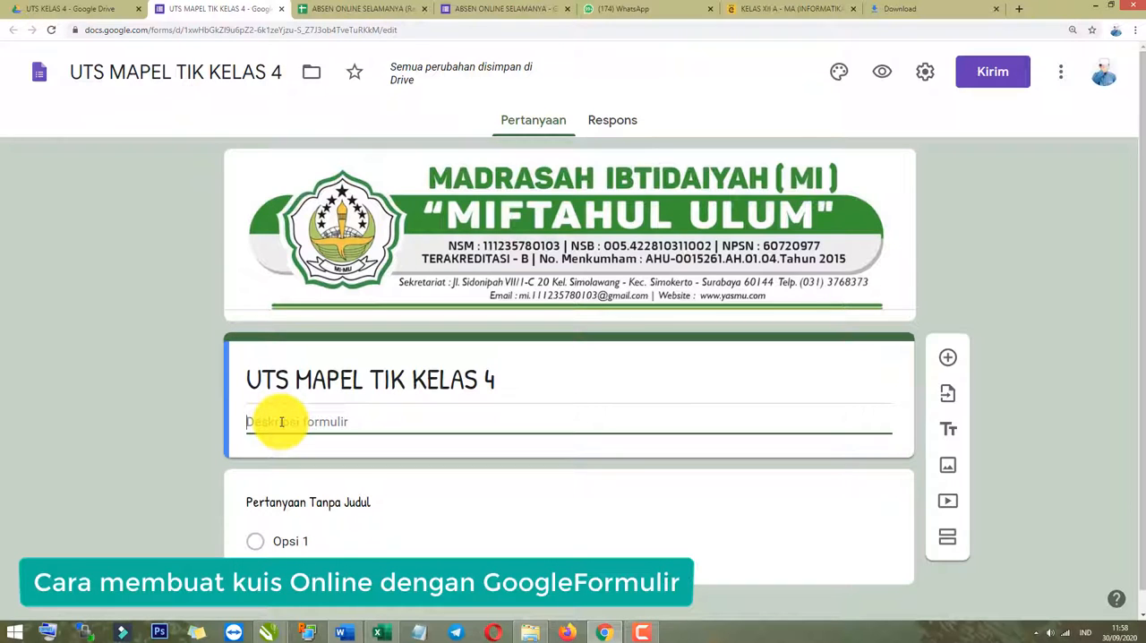
pyautogui.write('Ujian Tengah Semester 1 Tah')
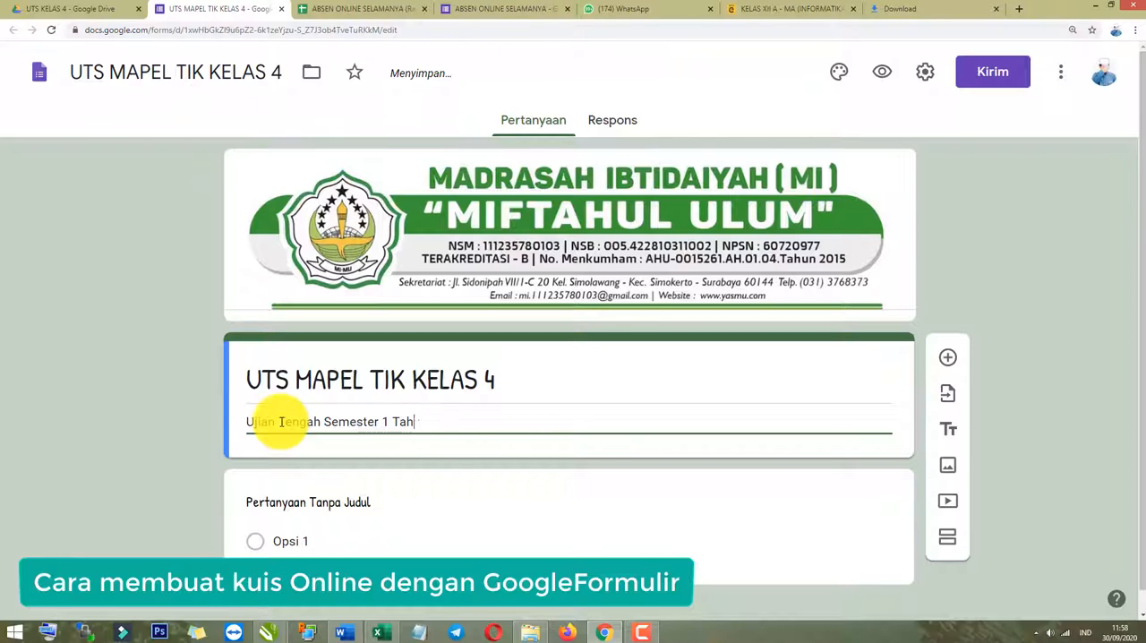
pyautogui.write('un pelajara')
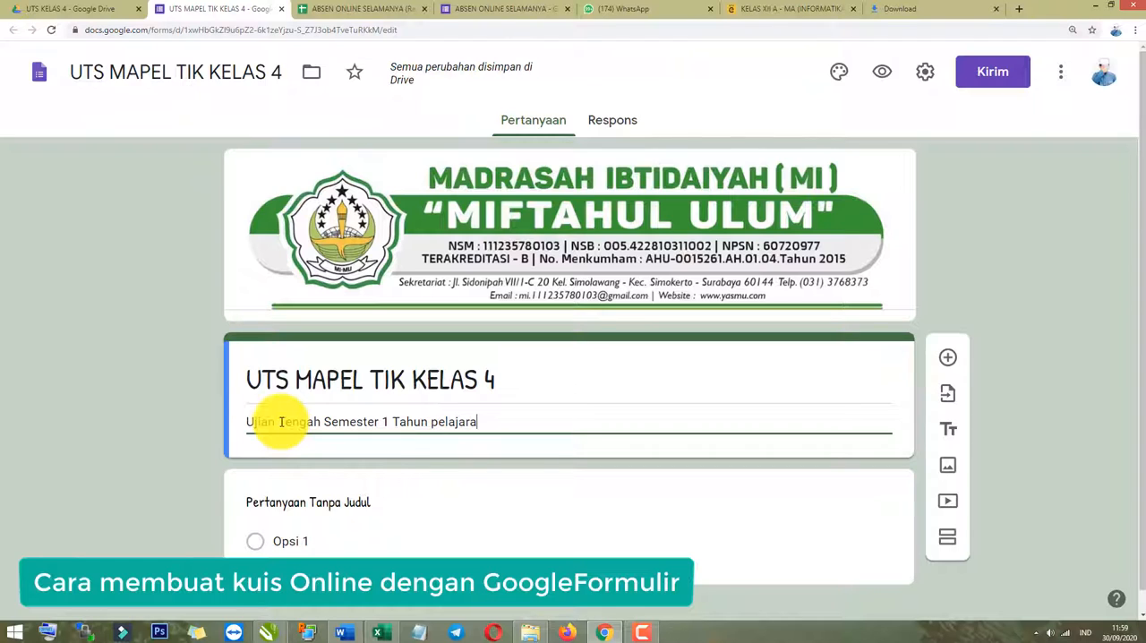
pyautogui.write('n 2020-2020')
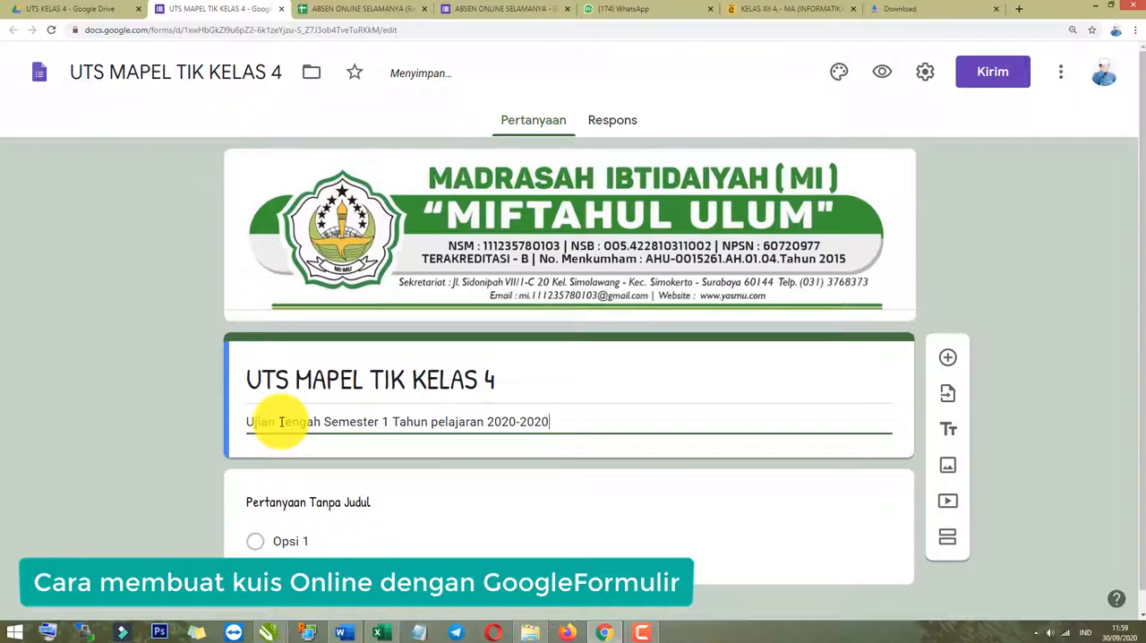
pyautogui.scroll(-1, 93, 512)
pyautogui.click(112, 455)
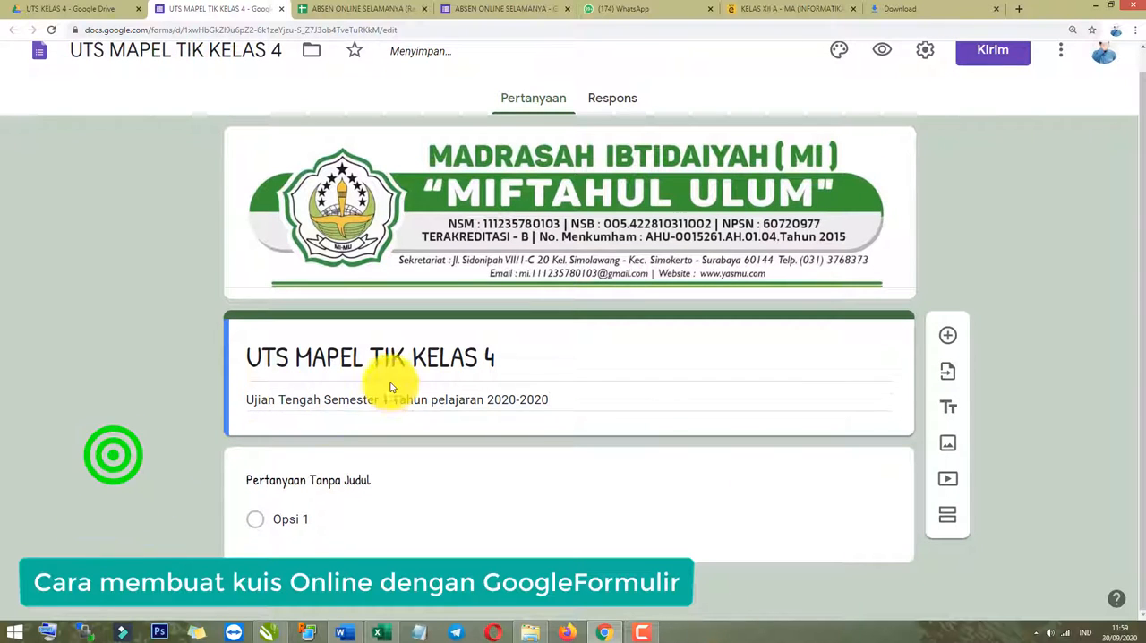
pyautogui.click(169, 439)
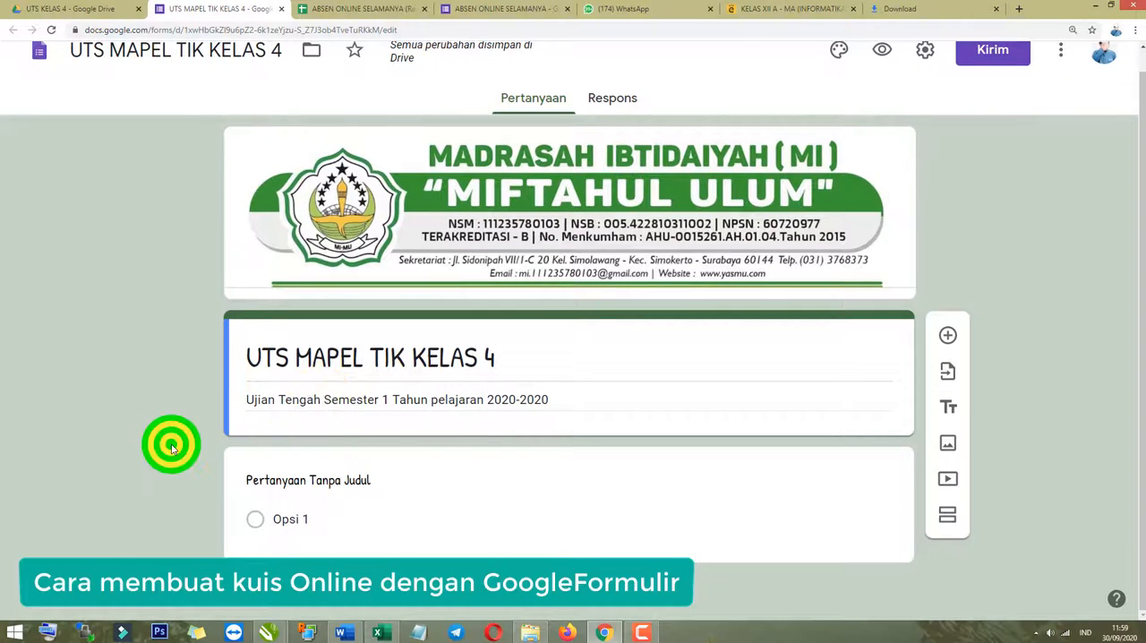
pyautogui.click(214, 477)
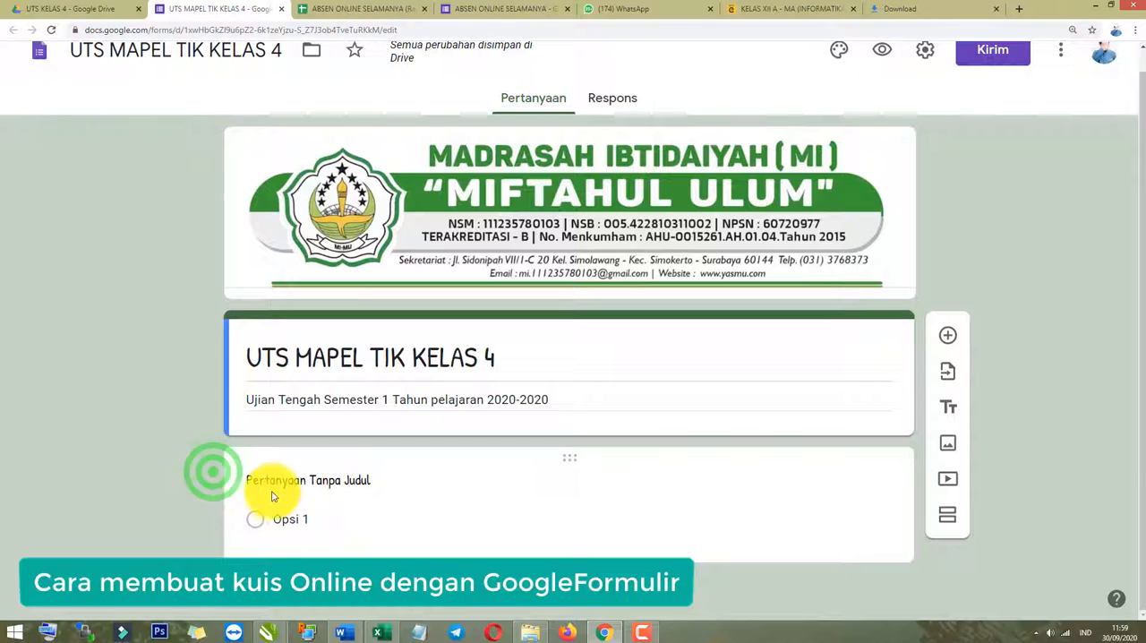
# Make the first question a required short-answer question (Jawaban singkat) reading "Masukkan Nama Lengkap".
pyautogui.click(311, 480)
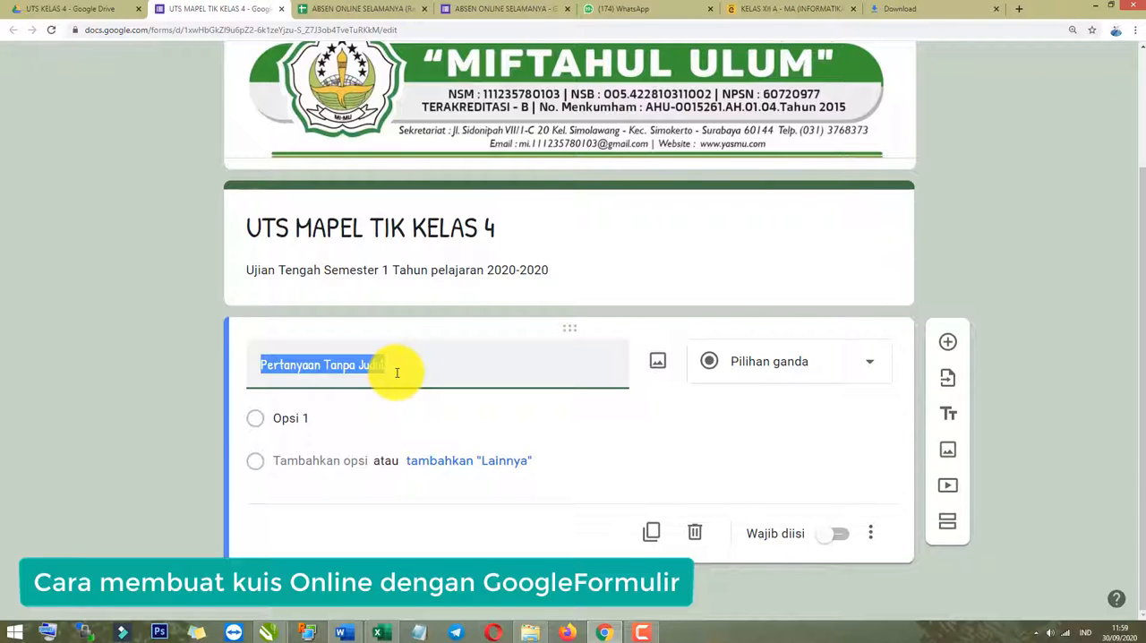
pyautogui.write('Masukkan Nama Lengkap')
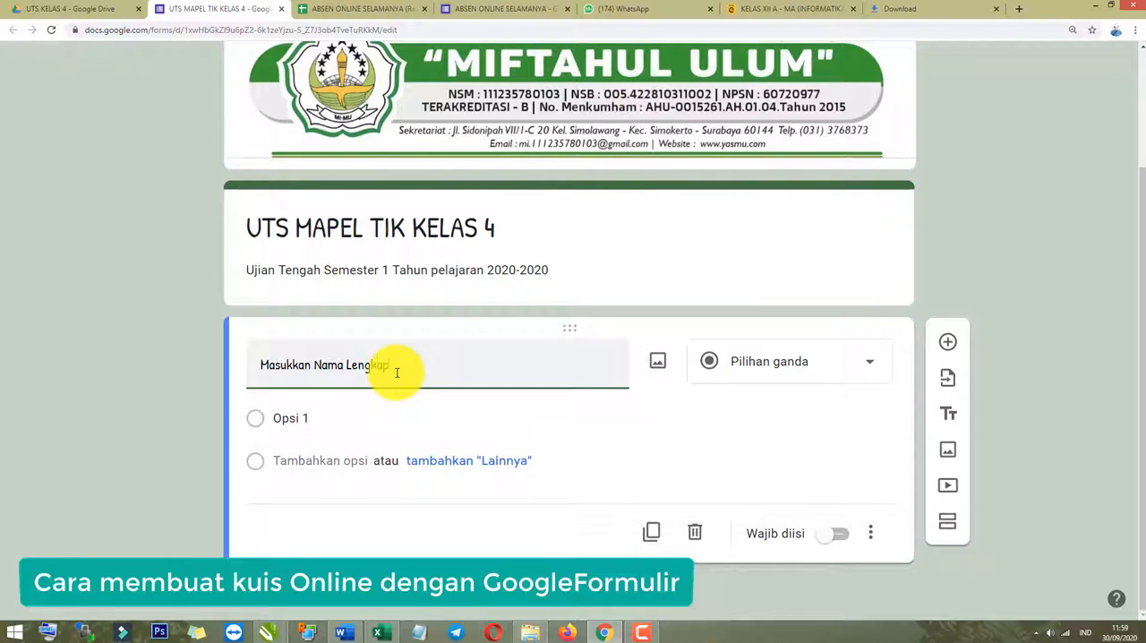
pyautogui.click(141, 457)
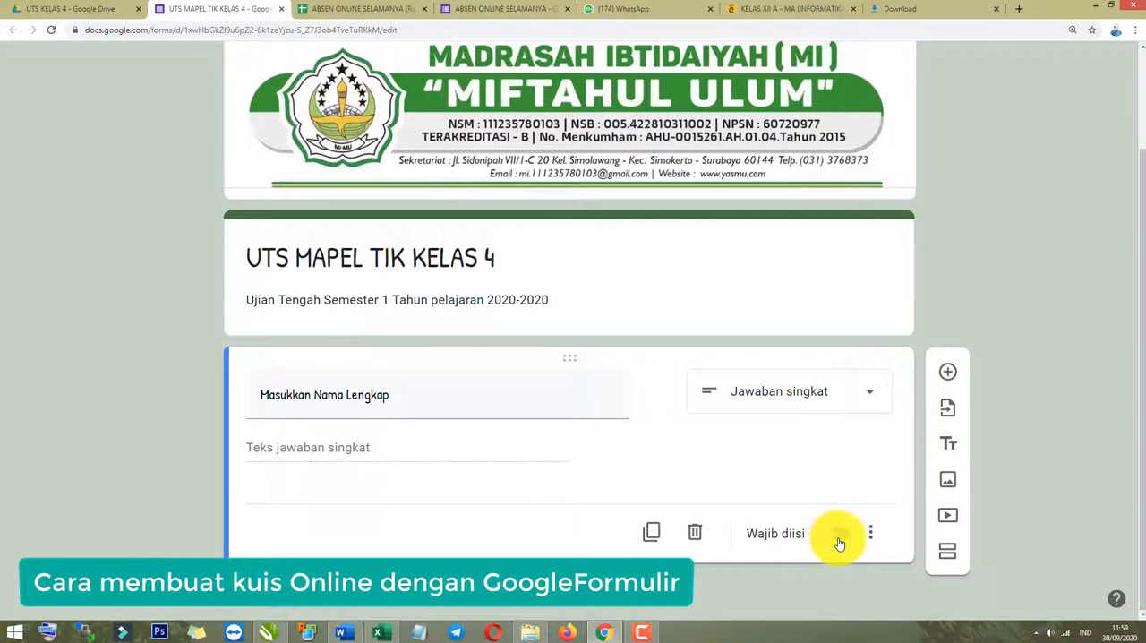
pyautogui.click(832, 541)
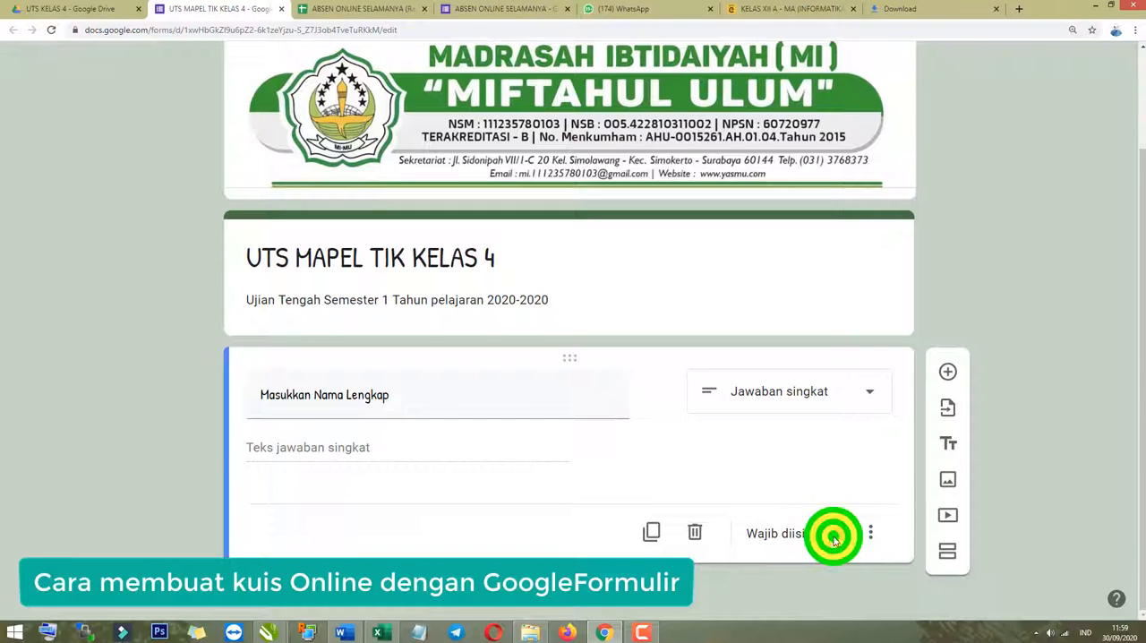
# Preview the form, test the Masukkan Nama Lengkap field with sample entries, and leave the preview without submitting.
pyautogui.scroll(2, 783, 512)
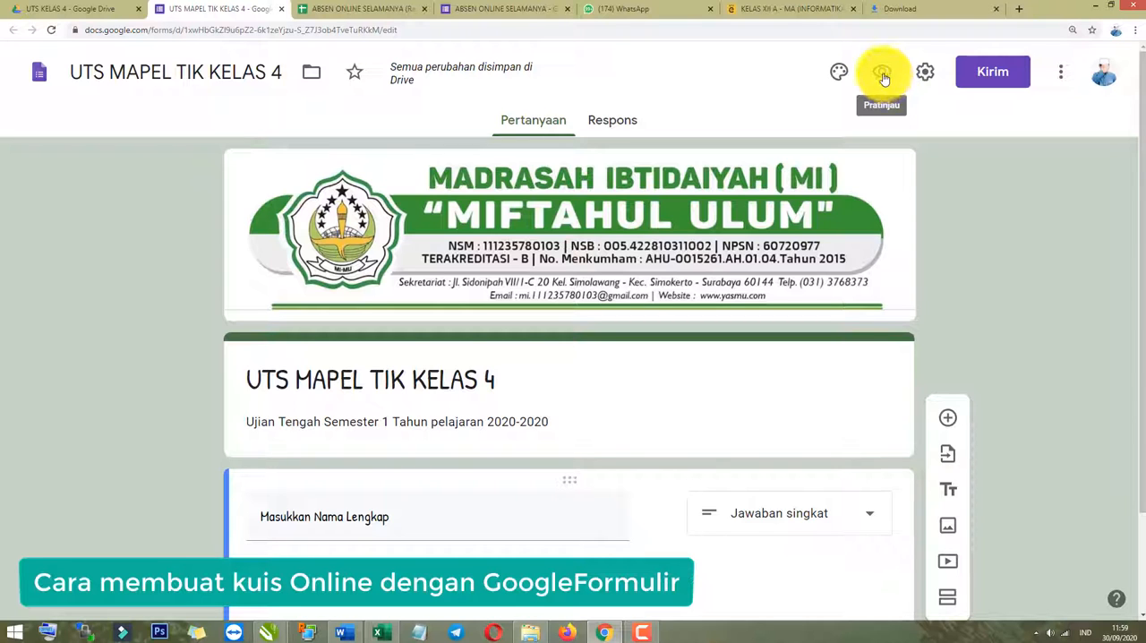
pyautogui.click(883, 79)
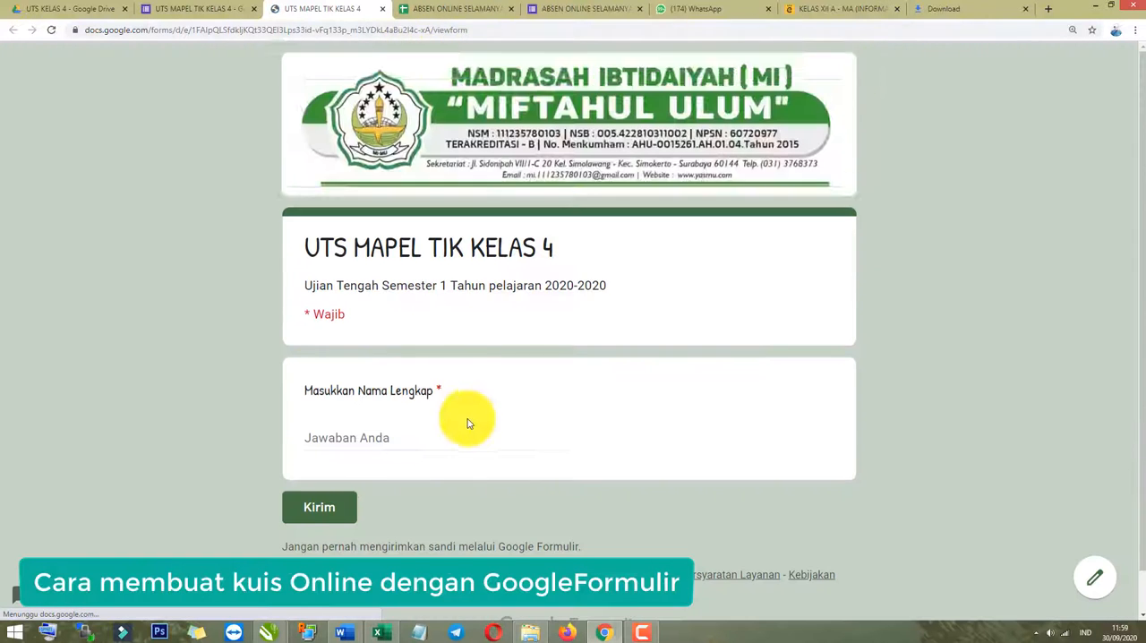
pyautogui.click(362, 393)
pyautogui.write('dadadadadad')
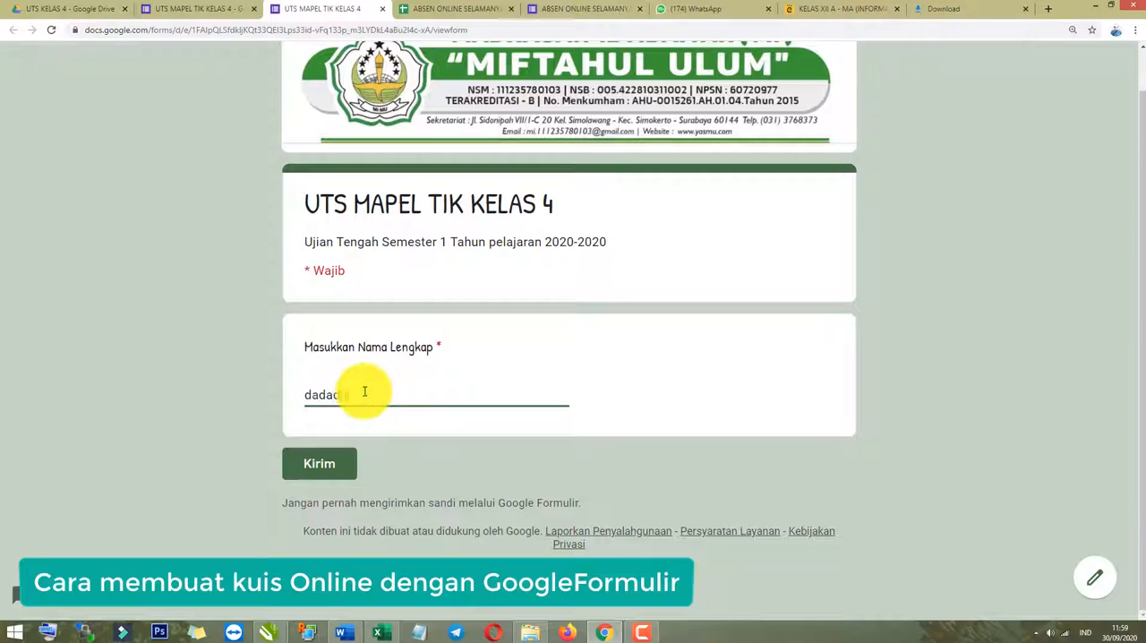
pyautogui.doubleClick(407, 392)
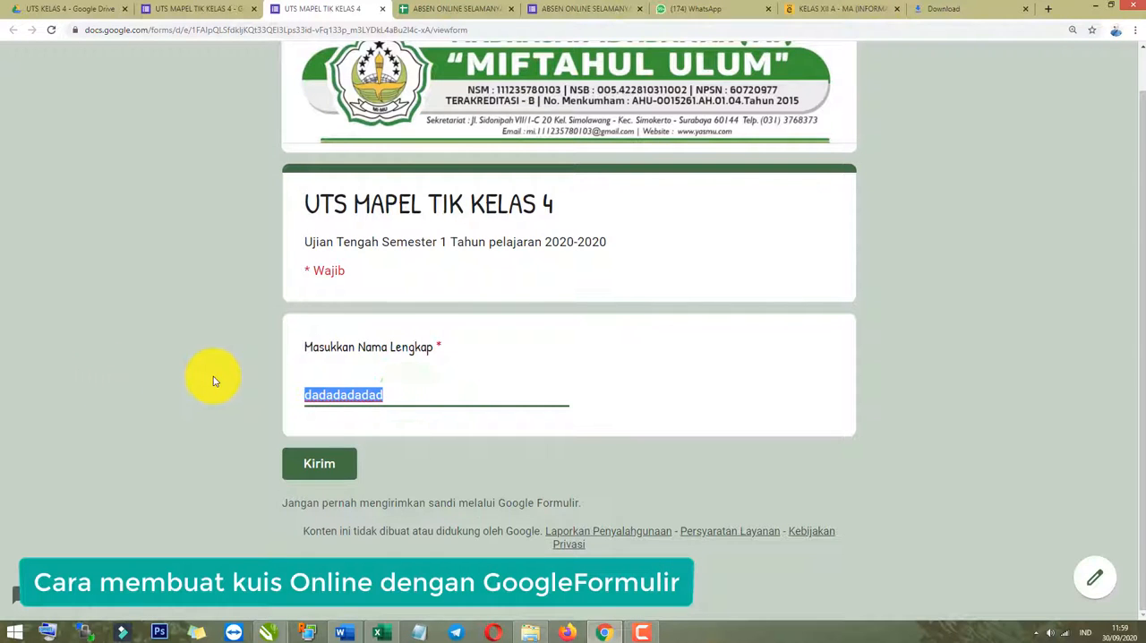
pyautogui.write('Aziz')
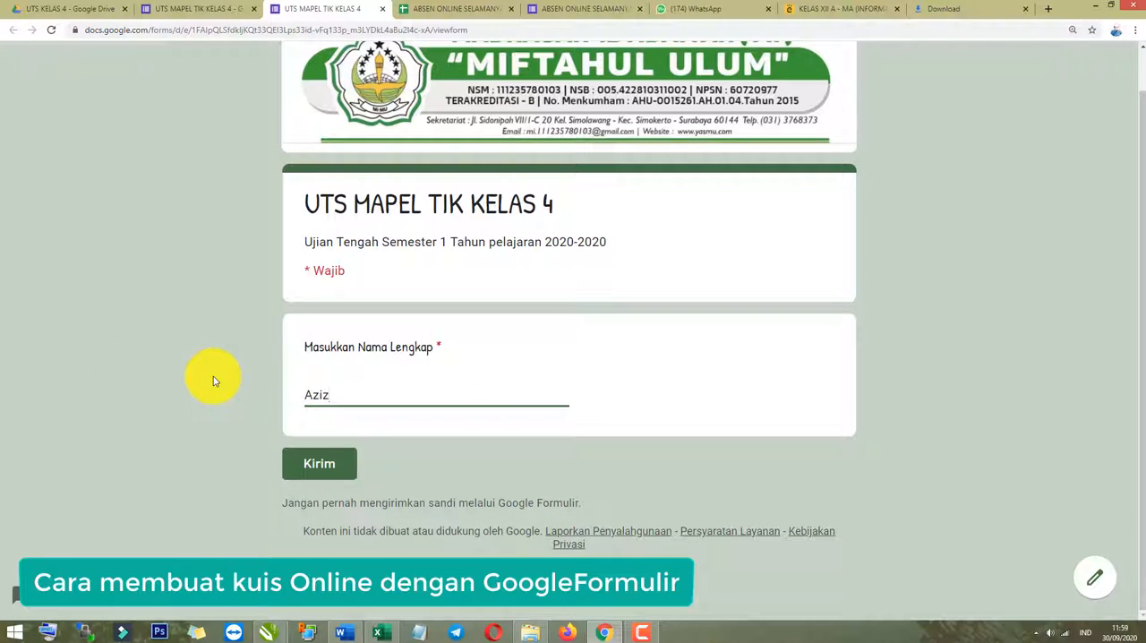
pyautogui.click(403, 270)
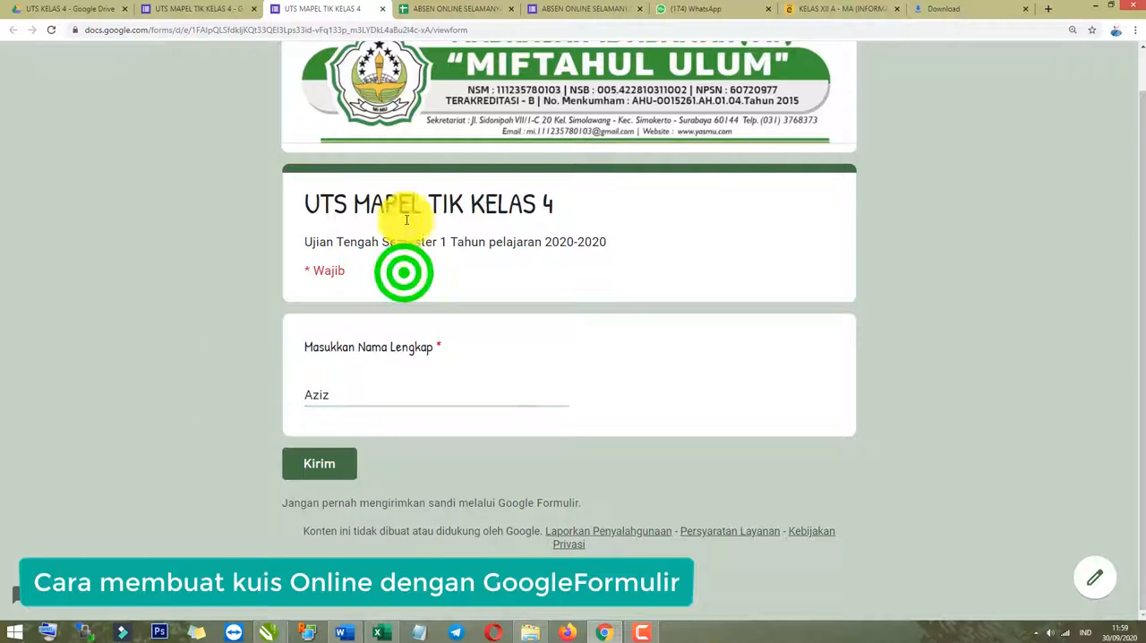
pyautogui.scroll(1, 366, 174)
pyautogui.click(383, 12)
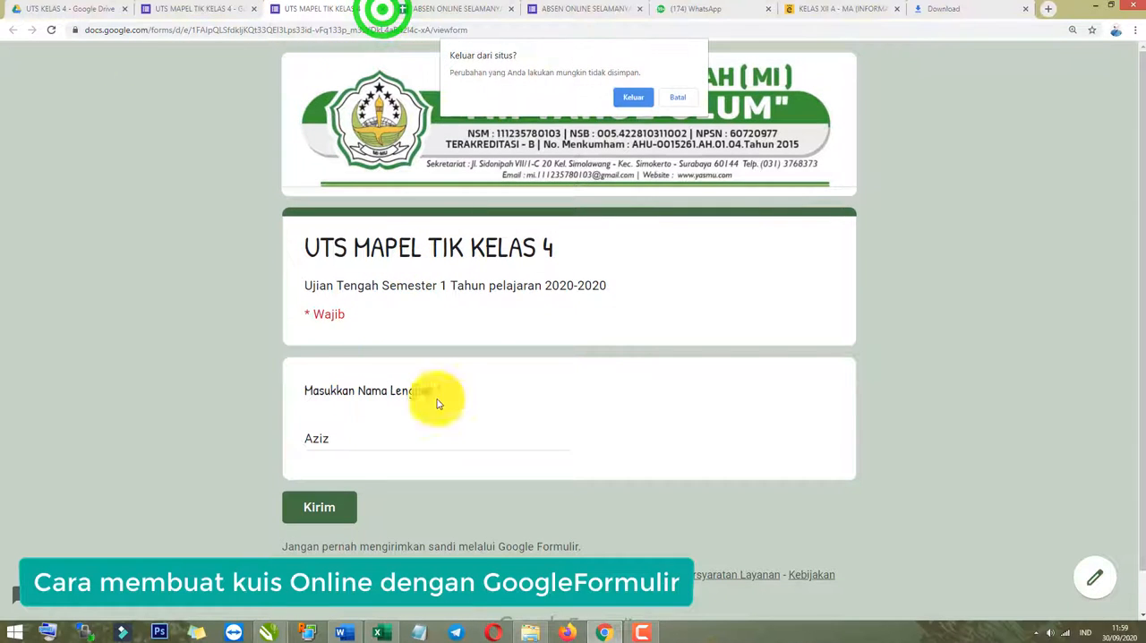
pyautogui.click(627, 95)
# Add a second question reading "Pilih Kelas" and set its type to Drop-down.
pyautogui.scroll(-1, 750, 577)
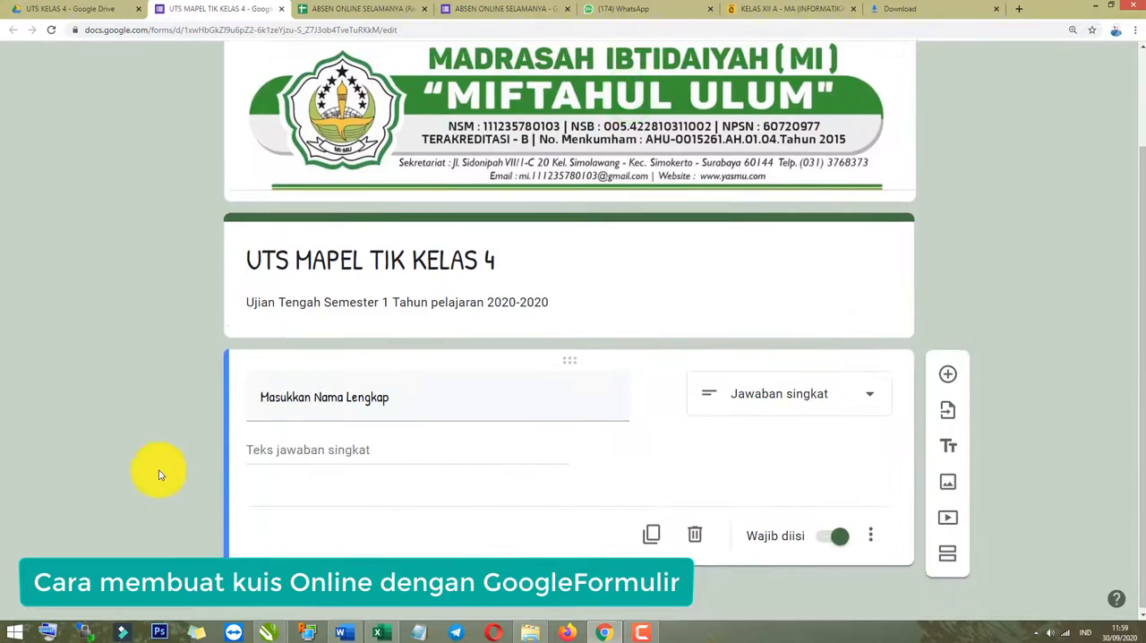
pyautogui.click(134, 452)
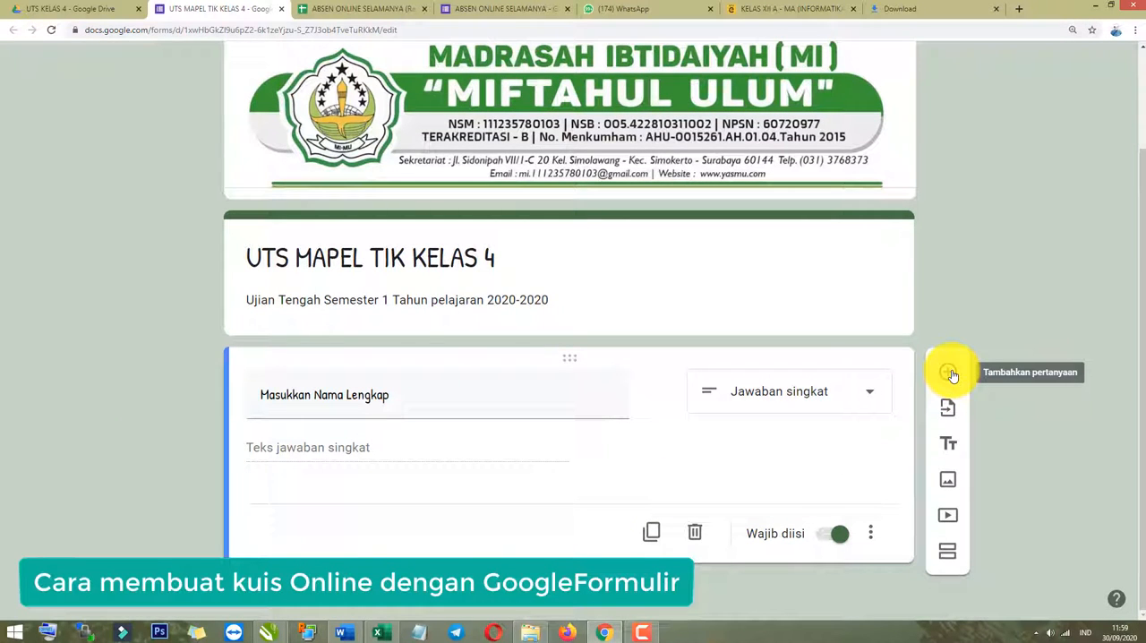
pyautogui.click(949, 374)
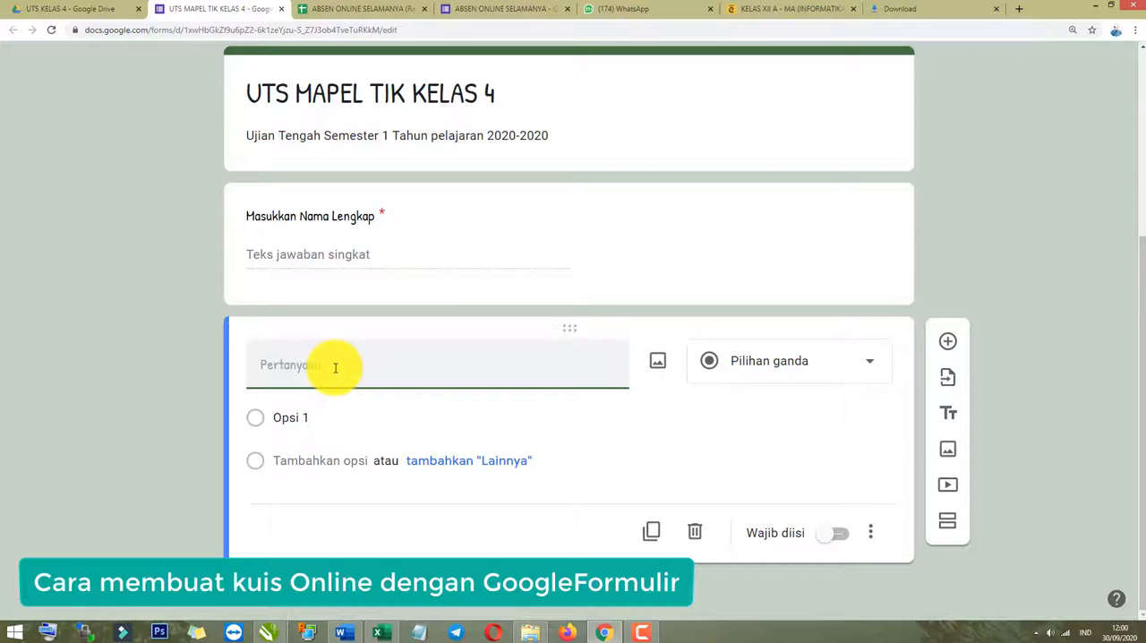
pyautogui.write('Kelas')
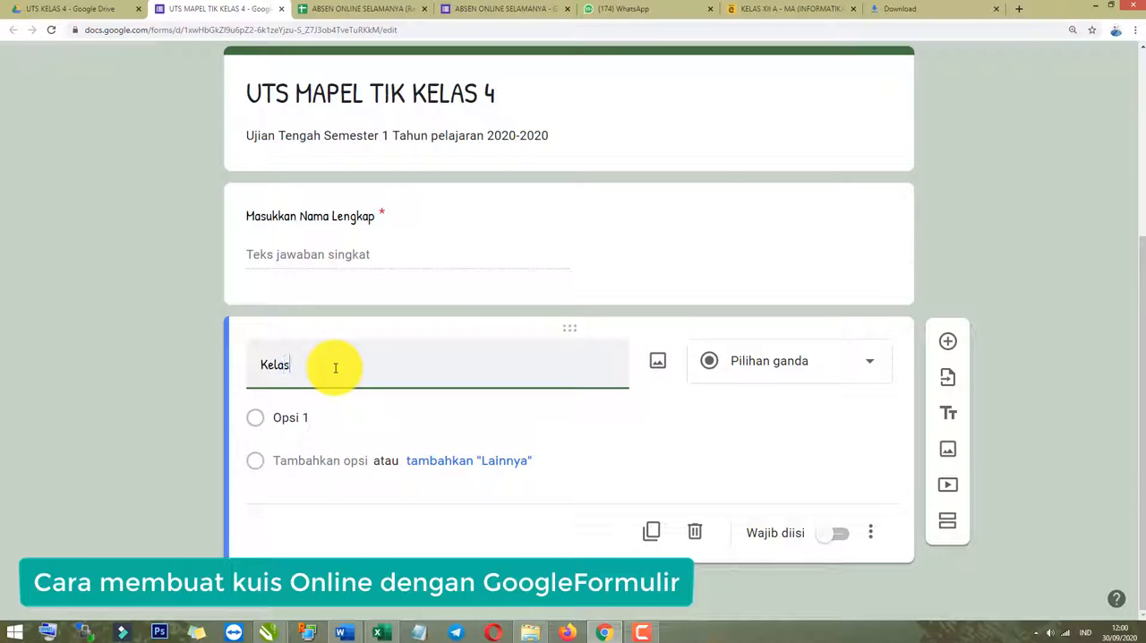
pyautogui.press('BackSpace')
pyautogui.press('BackSpace')
pyautogui.press('BackSpace')
pyautogui.press('BackSpace')
pyautogui.press('BackSpace')
pyautogui.write('Pilih')
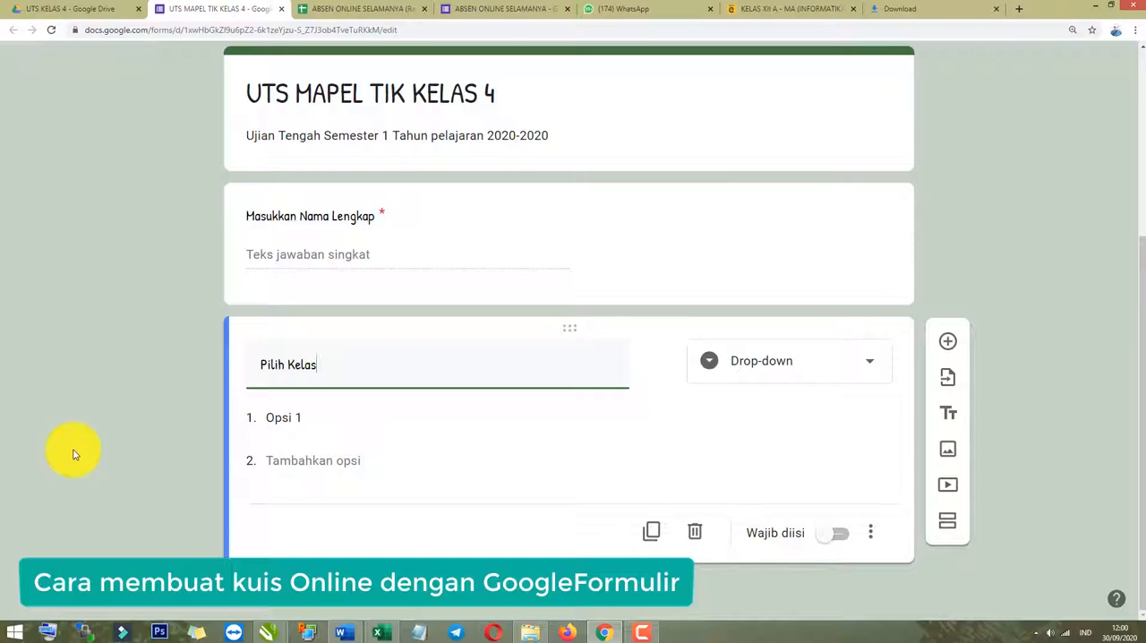
# Enter Kelas 1 and Kelas 2 as the first two options of the Pilih Kelas question.
pyautogui.click(314, 418)
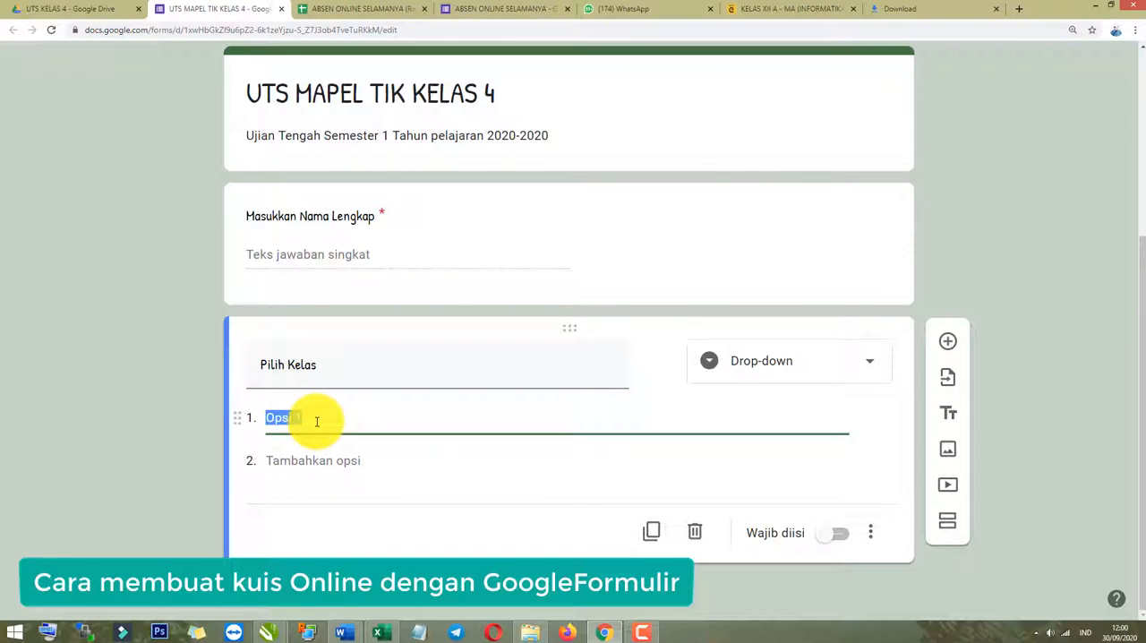
pyautogui.write('Kelas 1')
pyautogui.press('Return')
pyautogui.write('Ke')
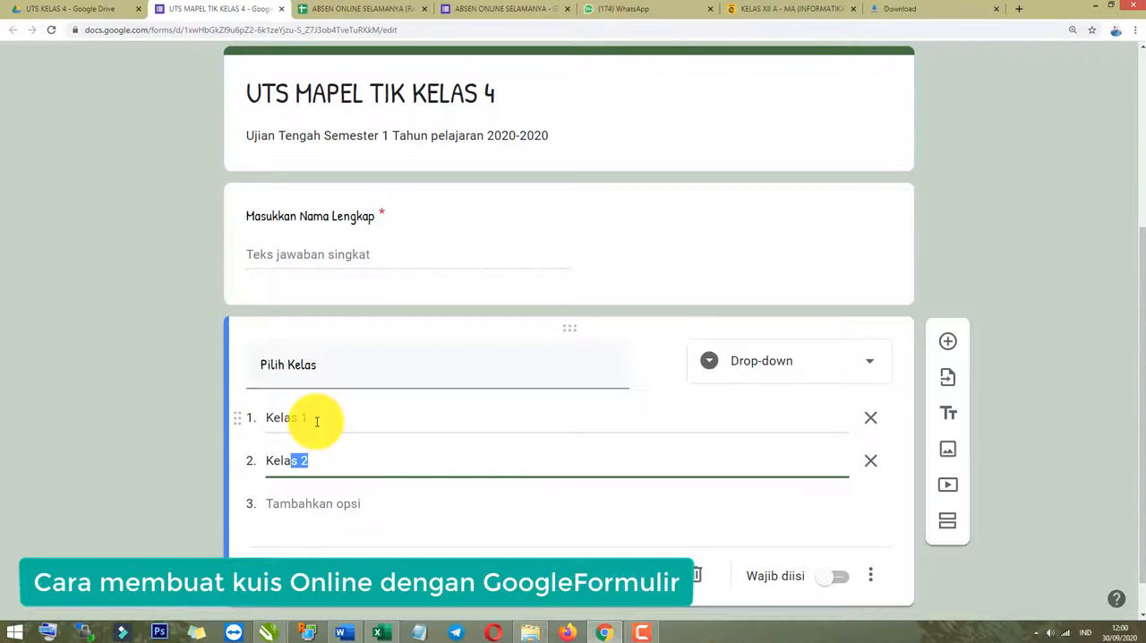
# Copy the Kelas 2 option text and reuse it to create a third option, Kelas 3.
pyautogui.hotkey('shift', 'Left')
pyautogui.hotkey('shift', 'Left')
pyautogui.hotkey('shift', 'Left')
pyautogui.hotkey('shift', 'Left')
pyautogui.hotkey('ctrl', 'c')
pyautogui.press('Right')
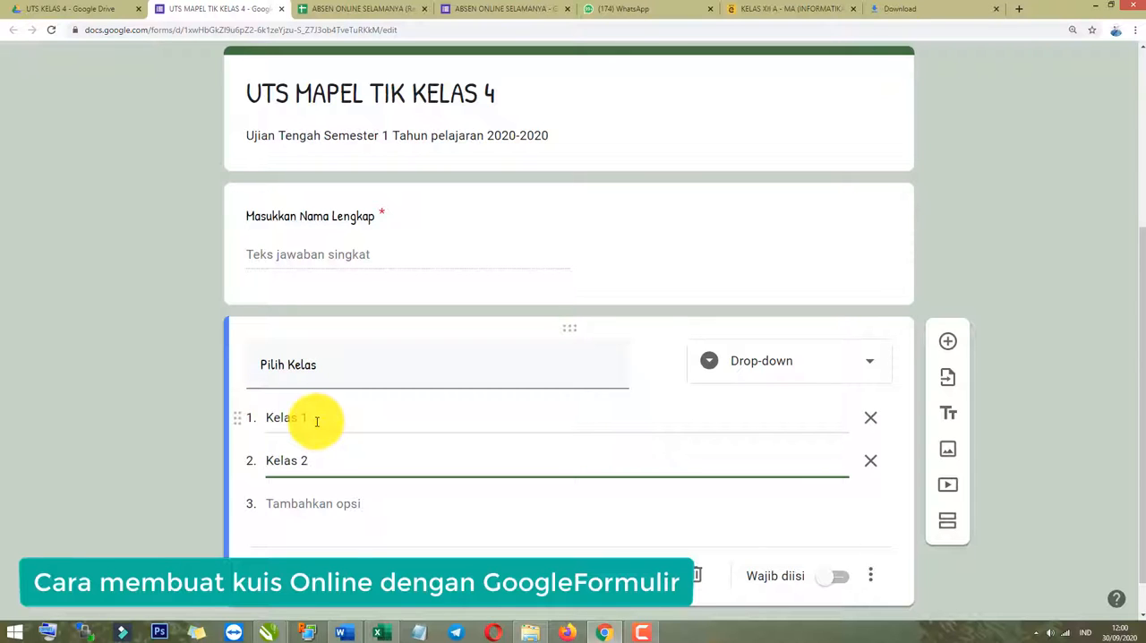
pyautogui.press('Return')
pyautogui.hotkey('ctrl', 'v')
pyautogui.press('BackSpace')
pyautogui.write('3')
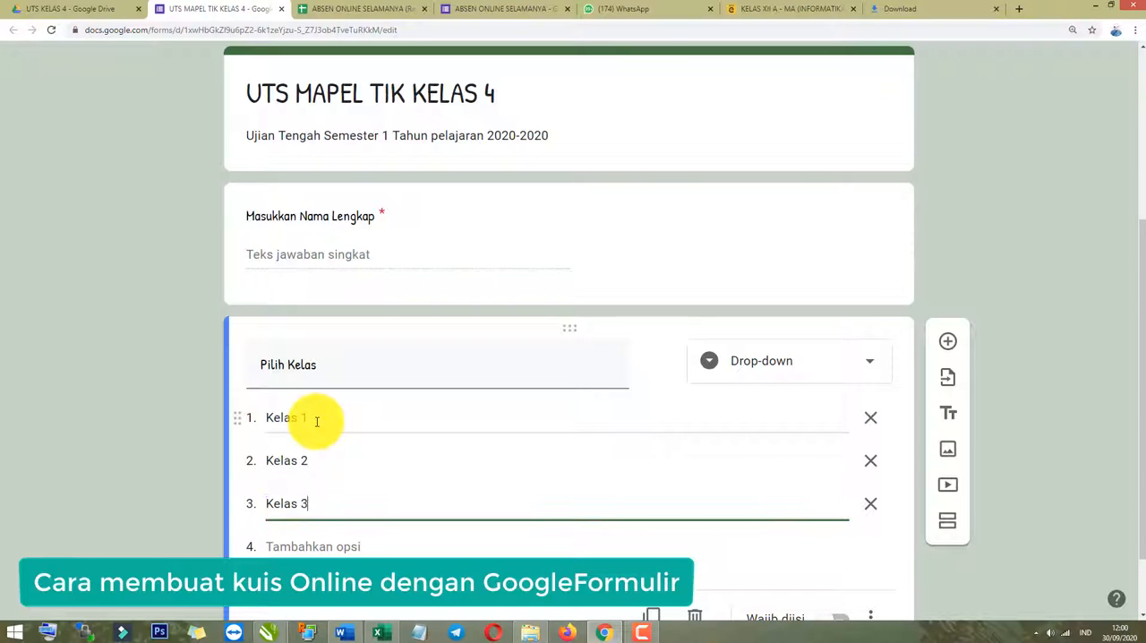
# Add Kelas 4, Kelas 5 and Kelas 6 as further options using the copied option text.
pyautogui.press('Return')
pyautogui.hotkey('ctrl', 'v')
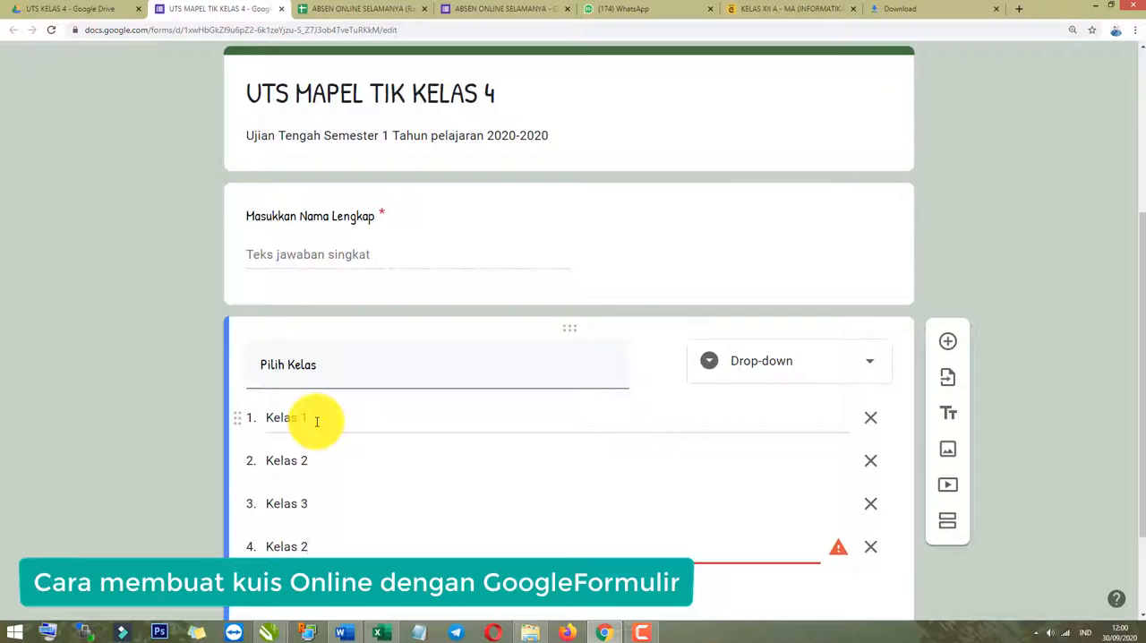
pyautogui.press('BackSpace')
pyautogui.press('Return')
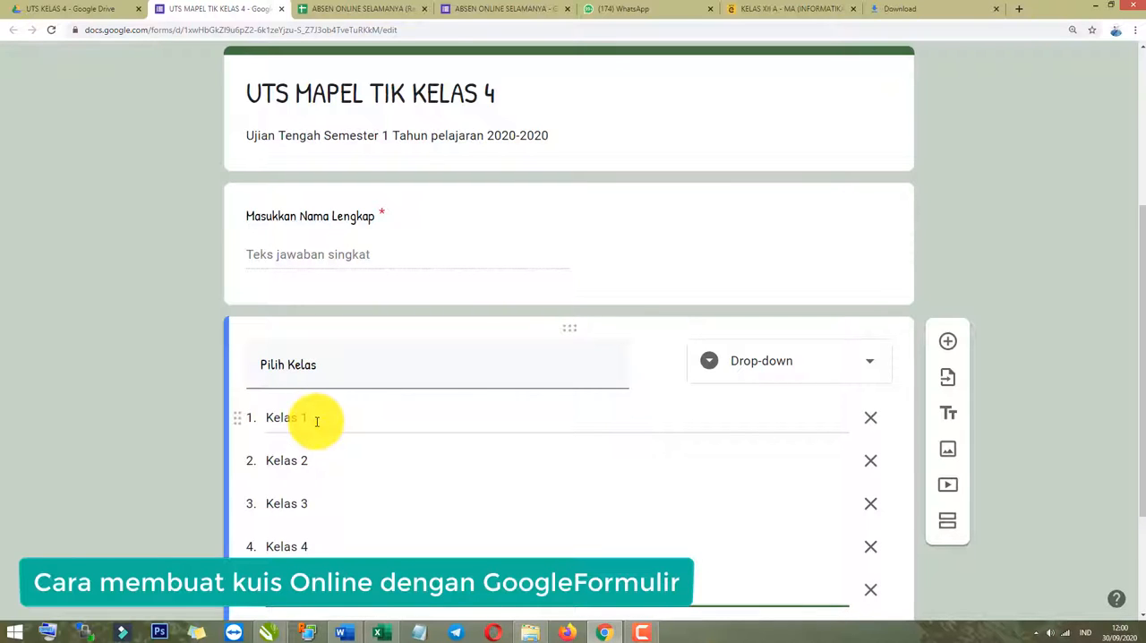
pyautogui.press('Return')
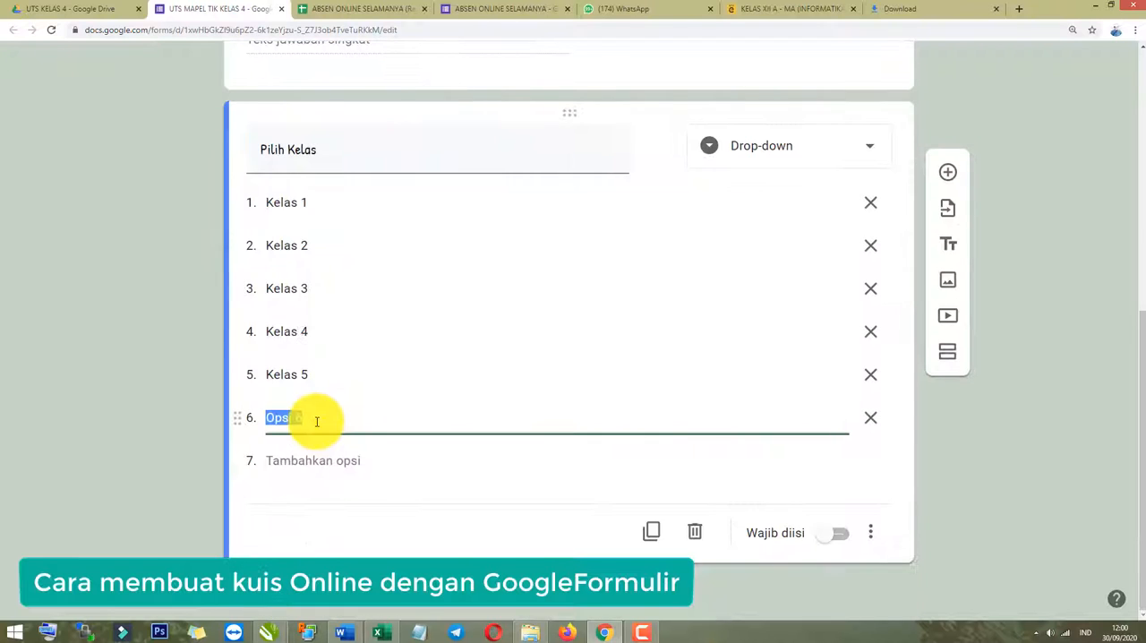
pyautogui.write('Kelas 2')
pyautogui.press('BackSpace')
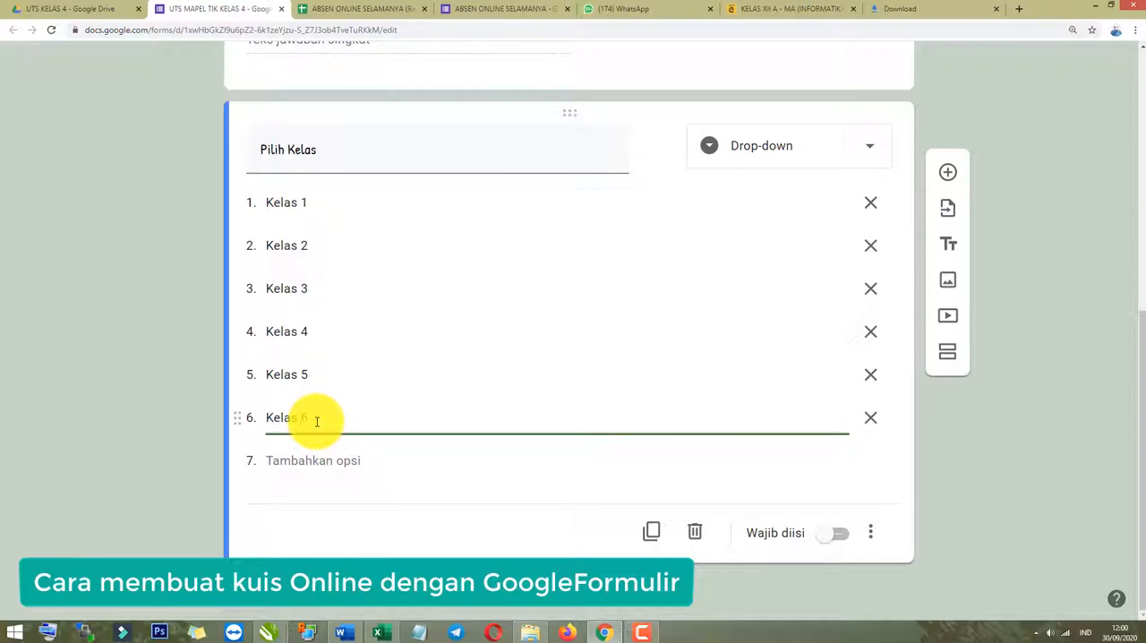
pyautogui.write('6')
pyautogui.click(537, 460)
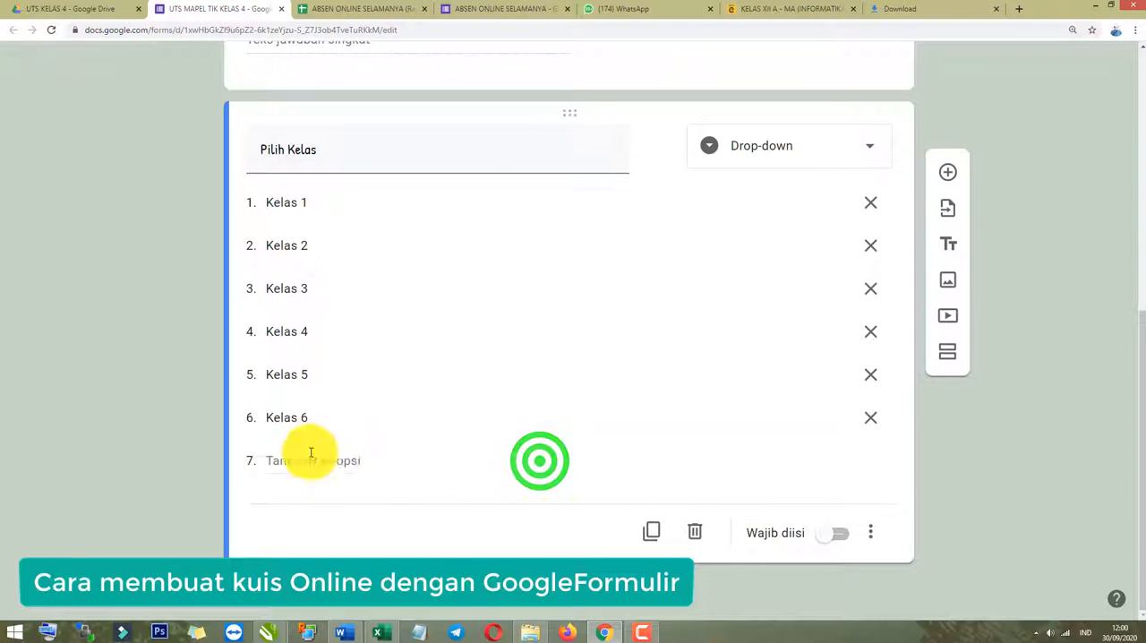
pyautogui.click(191, 447)
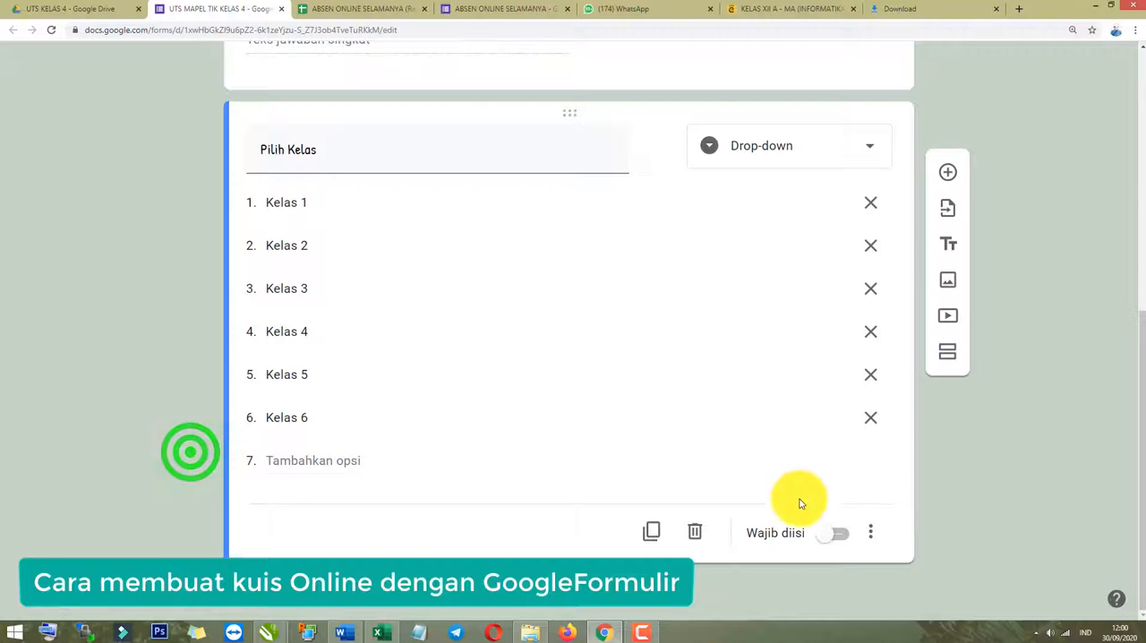
# Make the Pilih Kelas question required (Wajib diisi).
pyautogui.scroll(1, 665, 435)
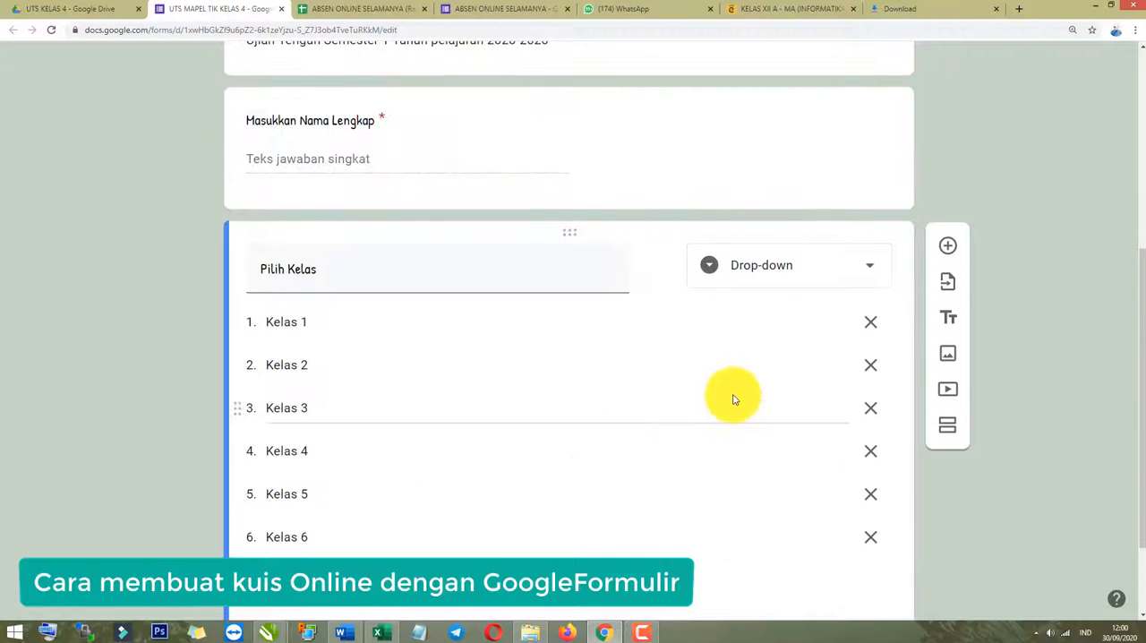
pyautogui.scroll(-1, 730, 429)
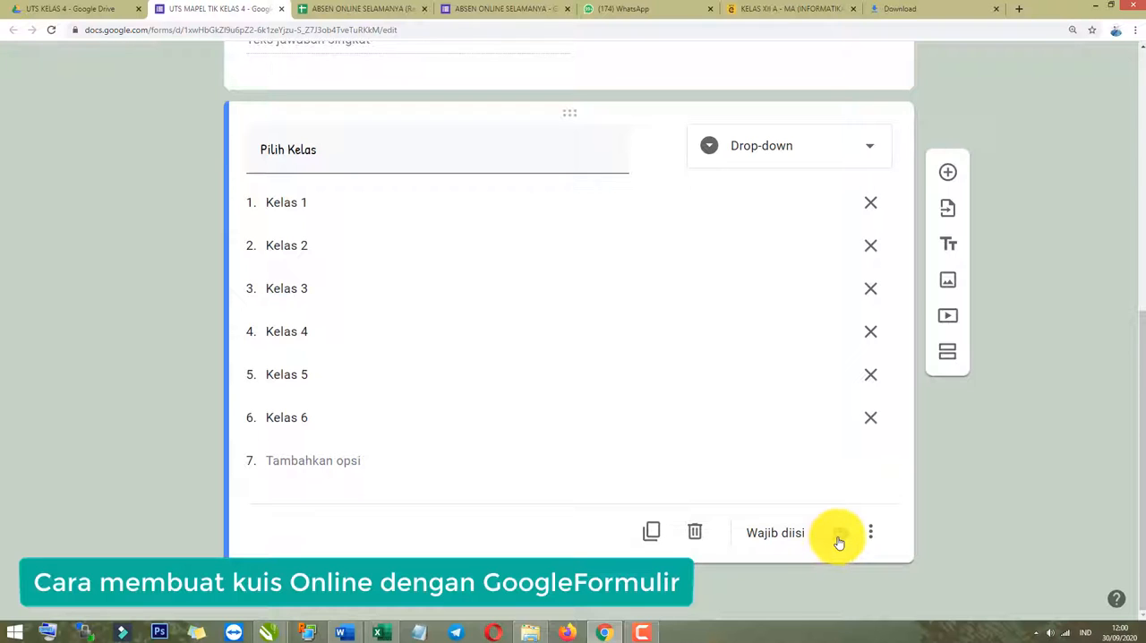
pyautogui.click(838, 535)
# Preview the form, test the Pilih Kelas drop-down by choosing Kelas 4, and leave the preview without submitting.
pyautogui.scroll(1, 478, 450)
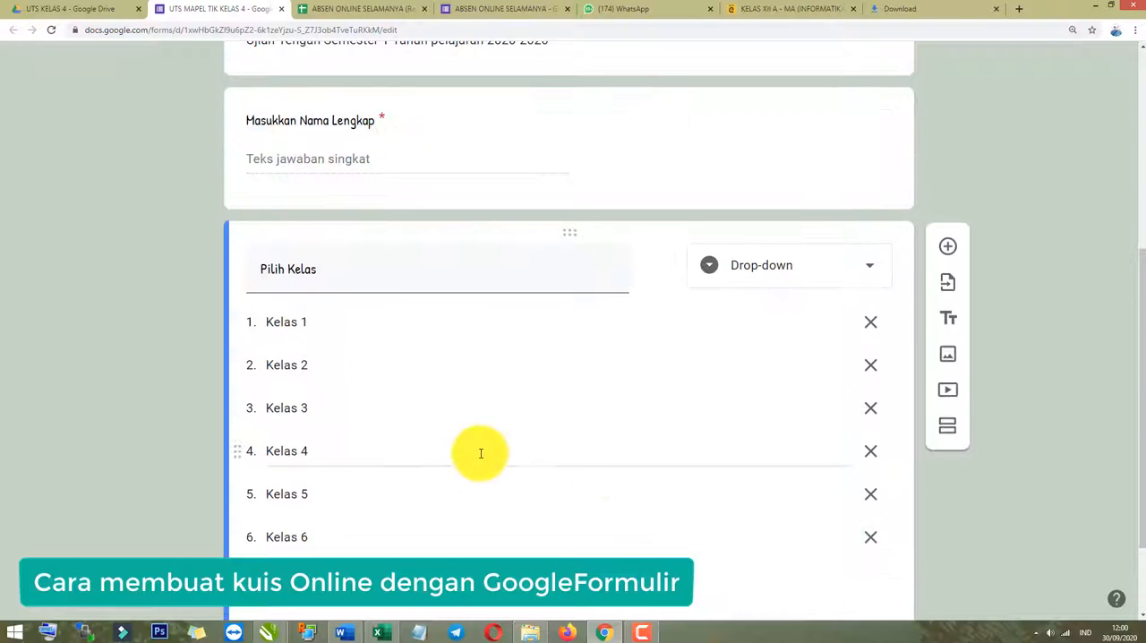
pyautogui.scroll(-1, 421, 470)
pyautogui.scroll(6, 726, 433)
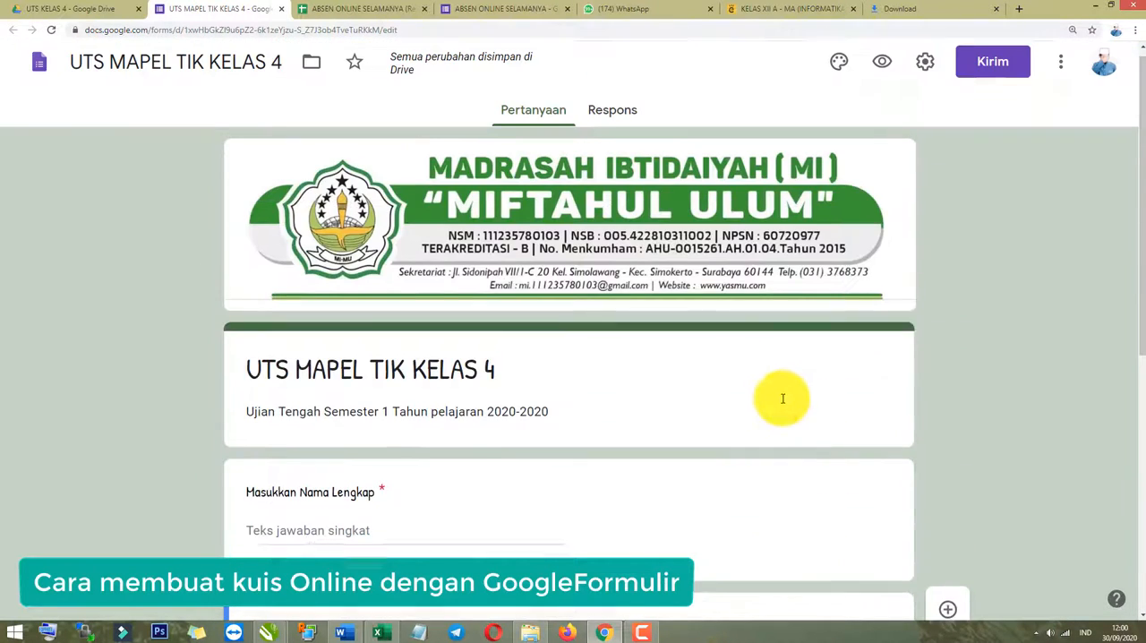
pyautogui.click(881, 71)
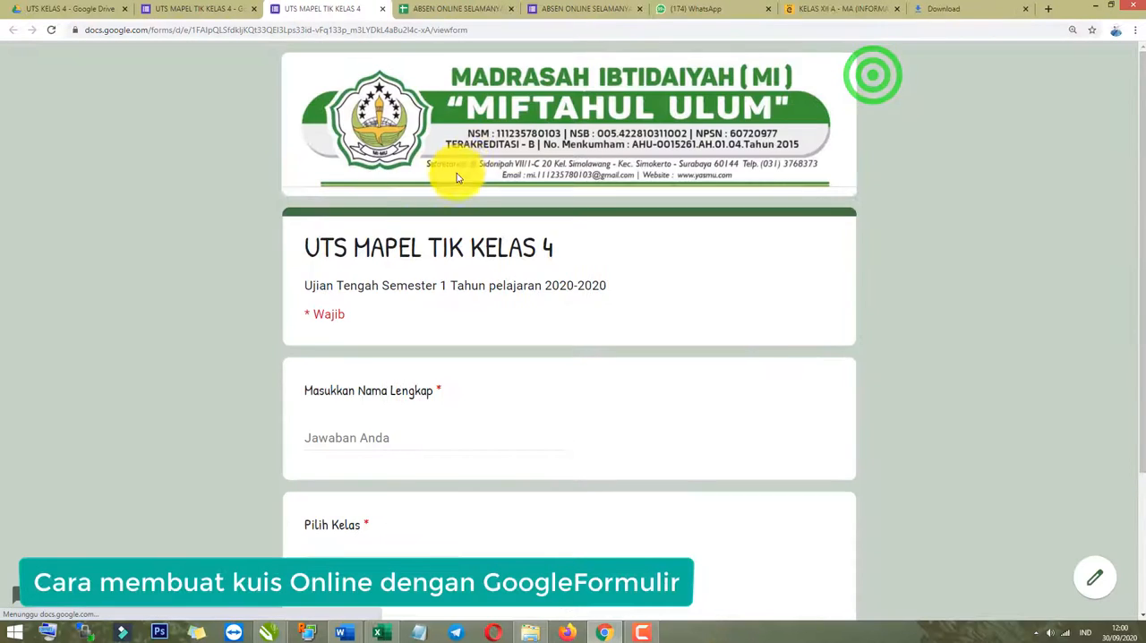
pyautogui.scroll(-2, 403, 268)
pyautogui.scroll(-1, 351, 372)
pyautogui.click(421, 400)
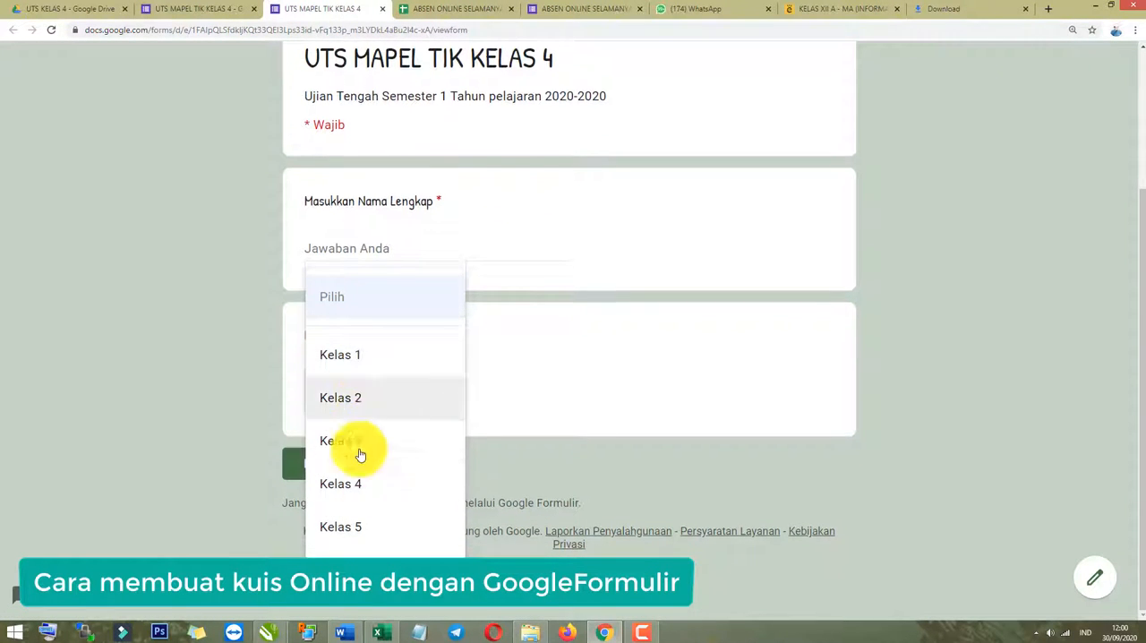
pyautogui.click(353, 483)
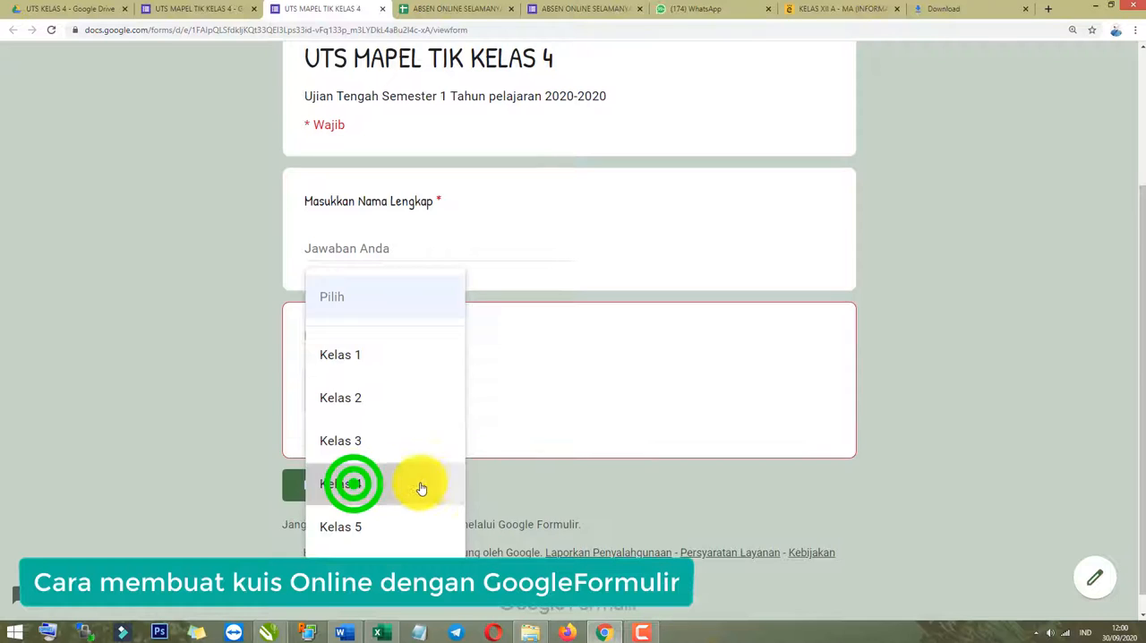
pyautogui.click(388, 244)
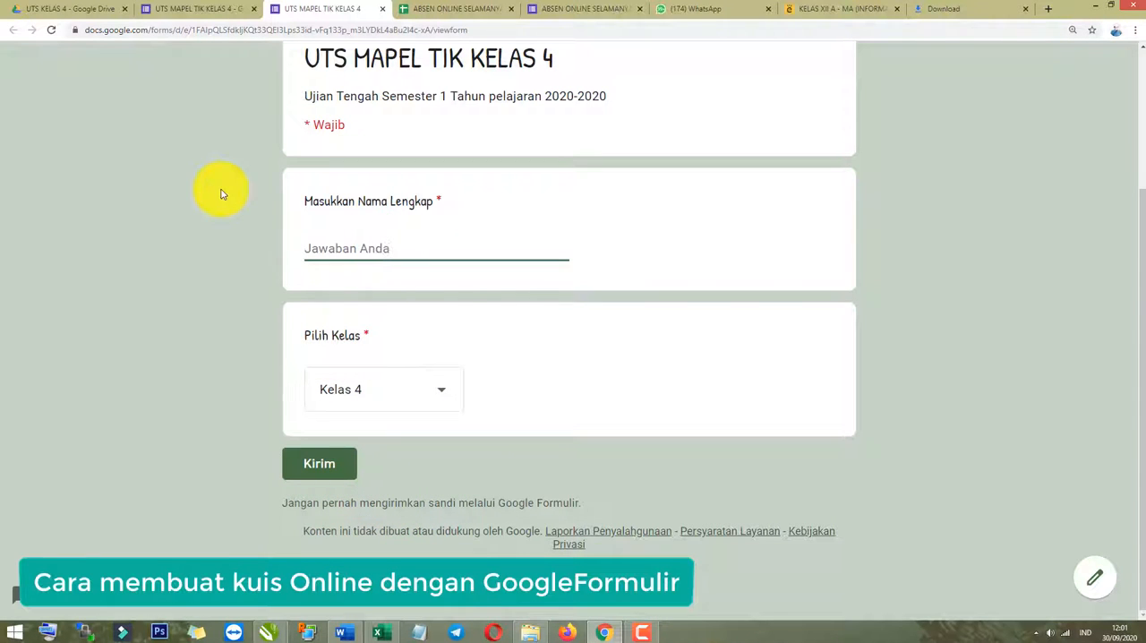
pyautogui.click(382, 9)
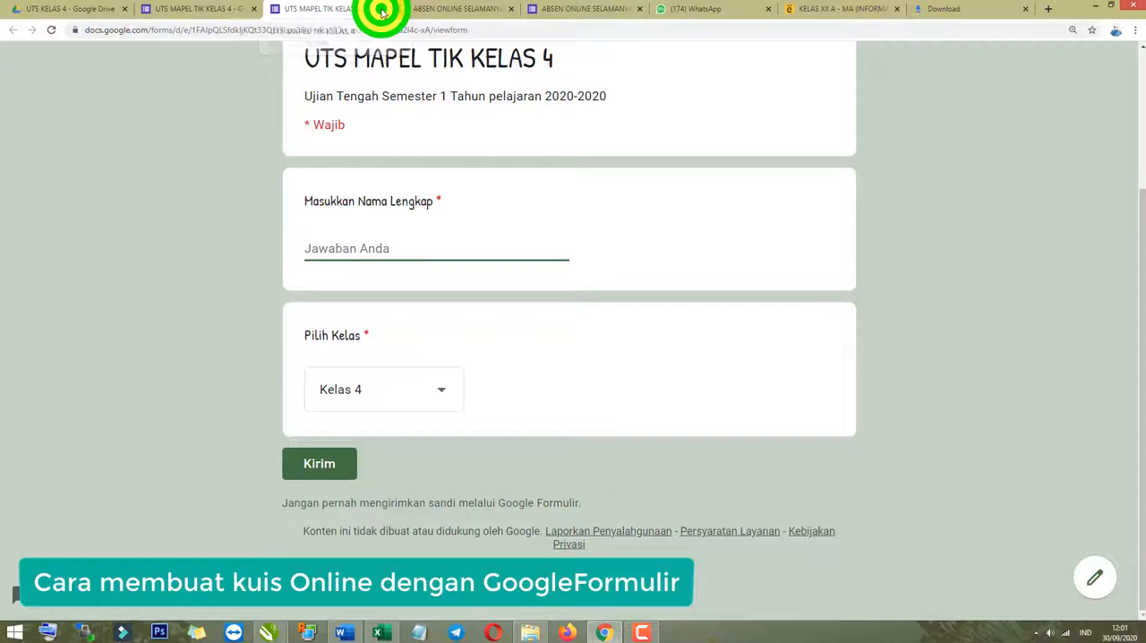
pyautogui.click(624, 100)
# Add a short-answer question titled Token Soal with response validation below the Pilih Kelas question.
pyautogui.scroll(-4, 489, 485)
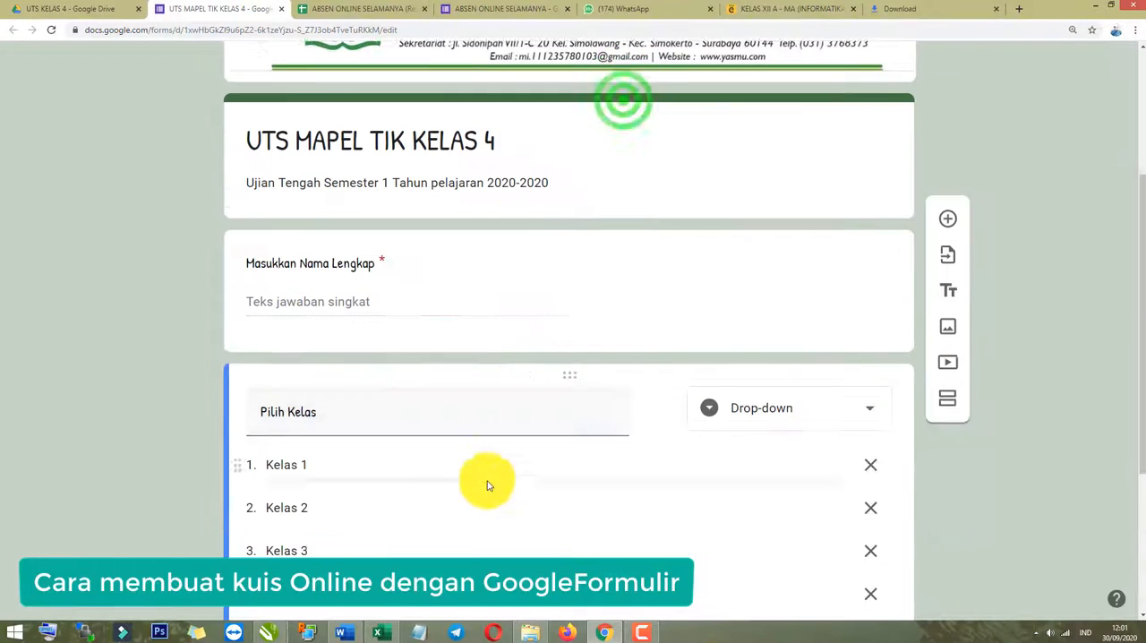
pyautogui.scroll(-2, 430, 541)
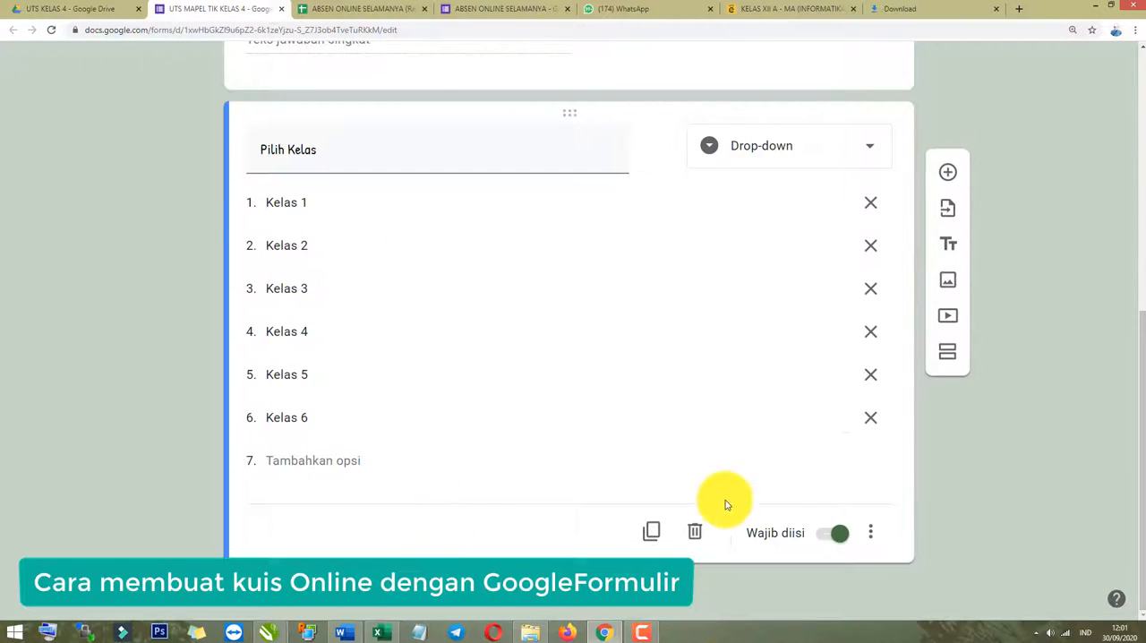
pyautogui.scroll(2, 770, 465)
pyautogui.scroll(3, 851, 416)
pyautogui.scroll(-5, 972, 327)
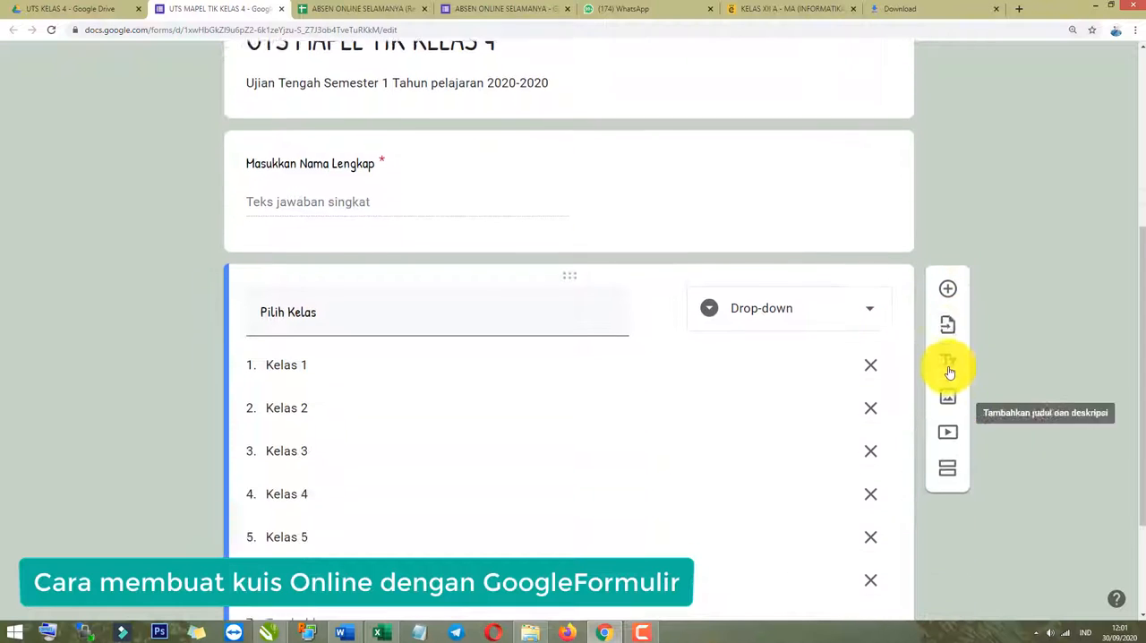
pyautogui.click(950, 242)
pyautogui.scroll(2, 404, 366)
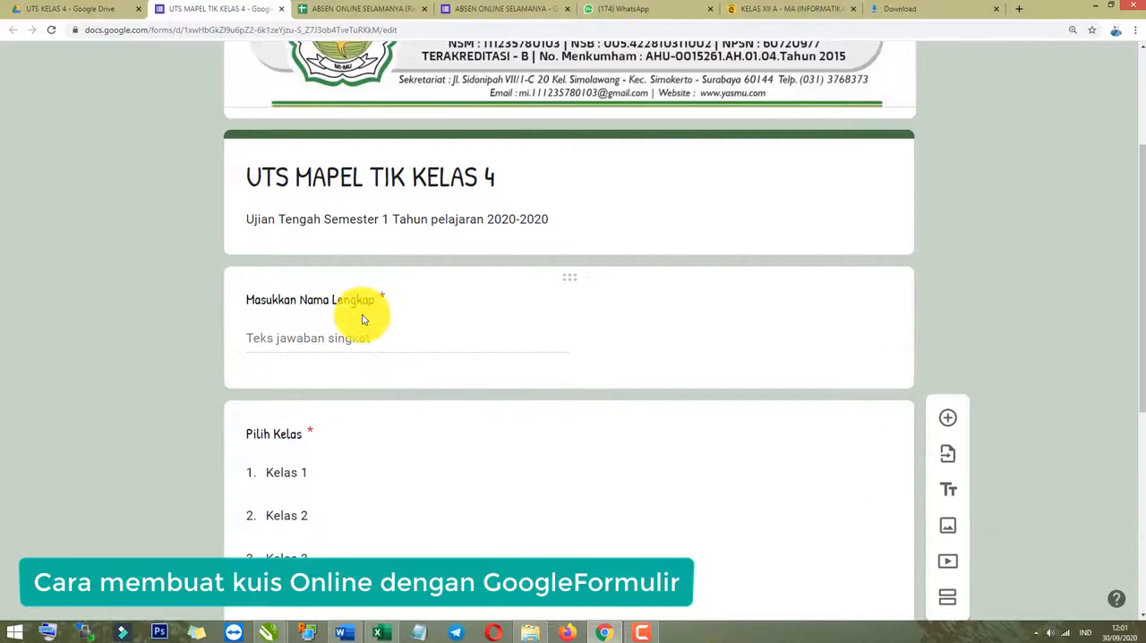
pyautogui.scroll(-5, 349, 349)
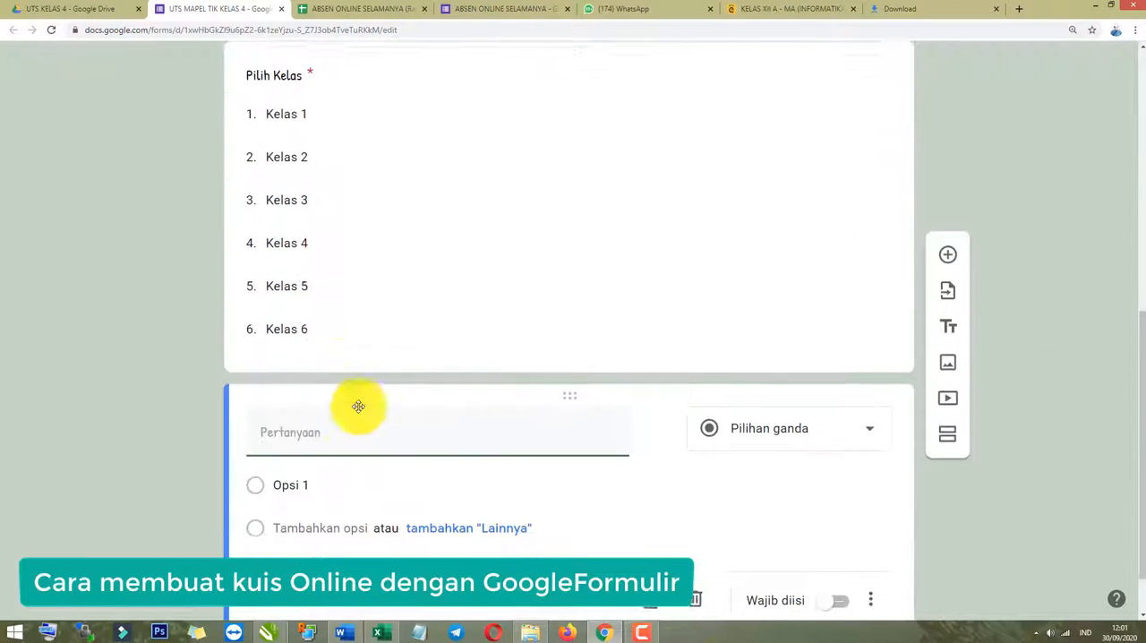
pyautogui.click(315, 375)
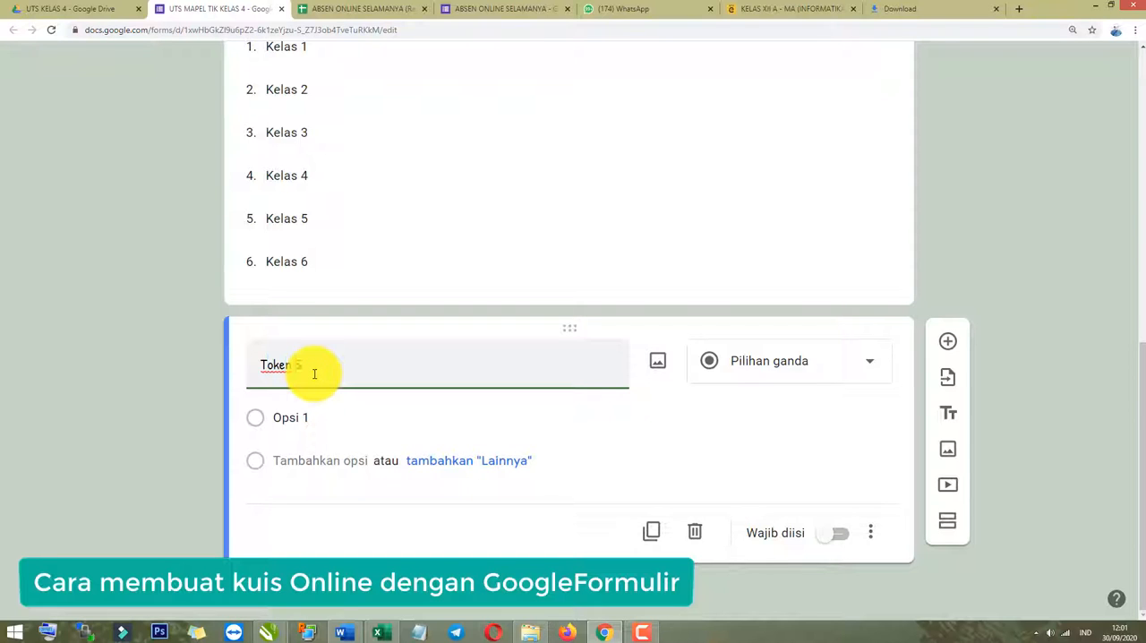
pyautogui.write('Token Soal')
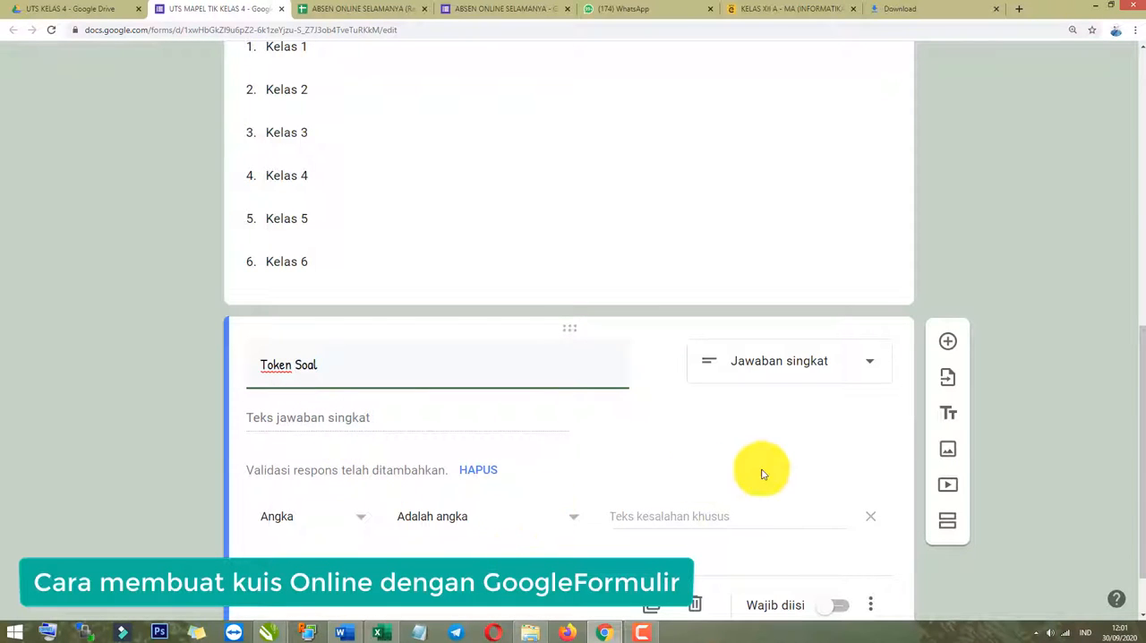
# Try a number (Angka) validation with the condition Lebih dari atau sama dengan for the Token Soal answer.
pyautogui.click(153, 443)
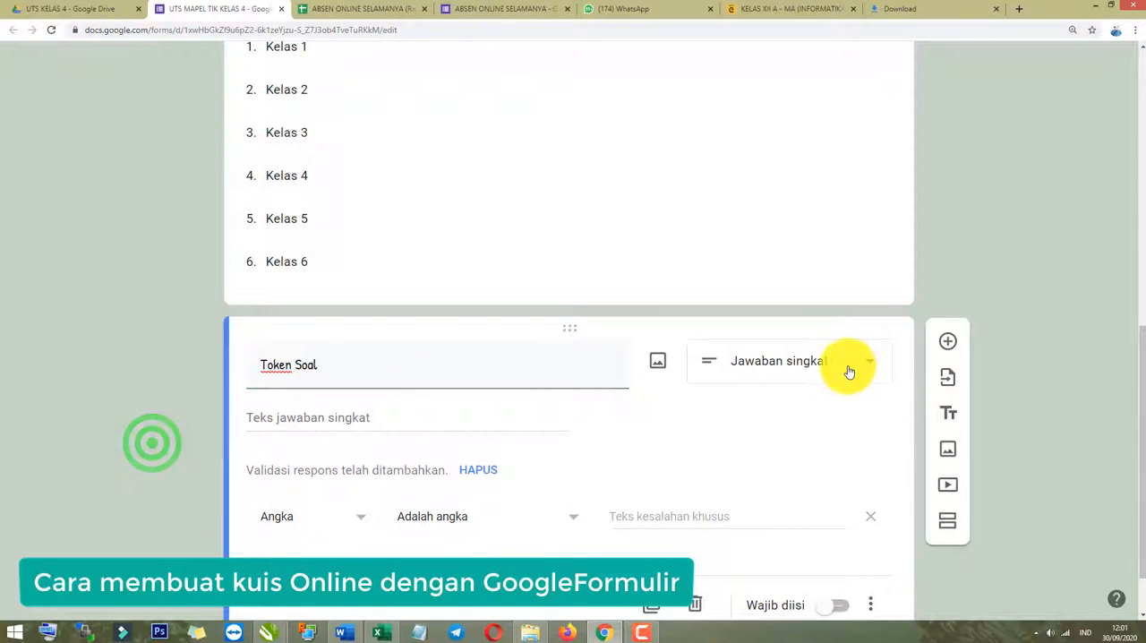
pyautogui.click(339, 519)
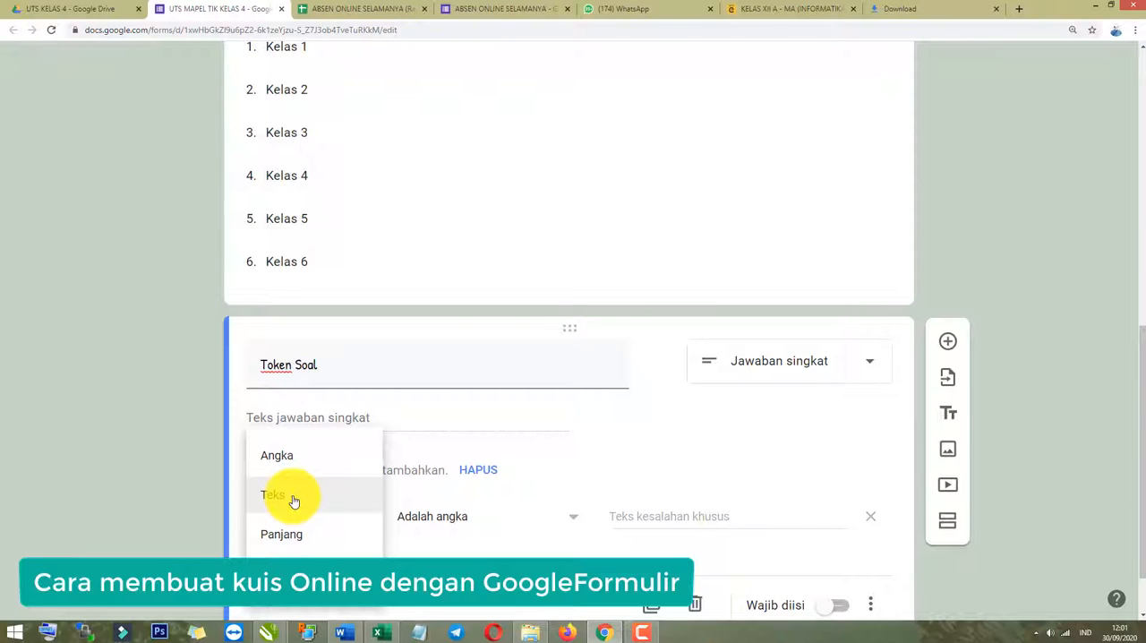
pyautogui.click(179, 532)
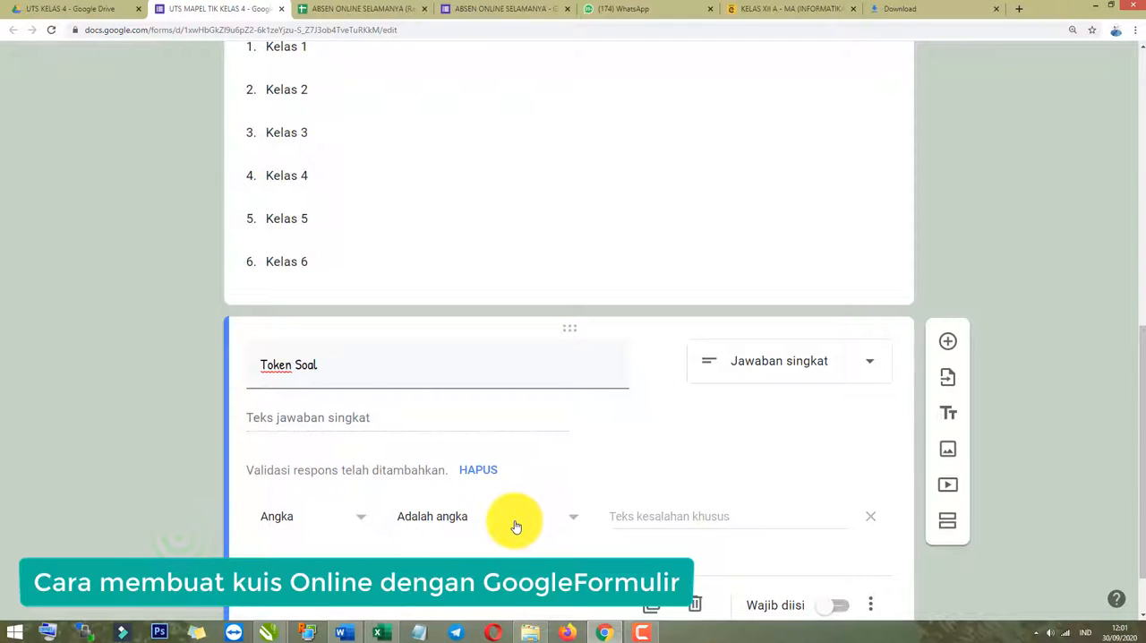
pyautogui.click(569, 517)
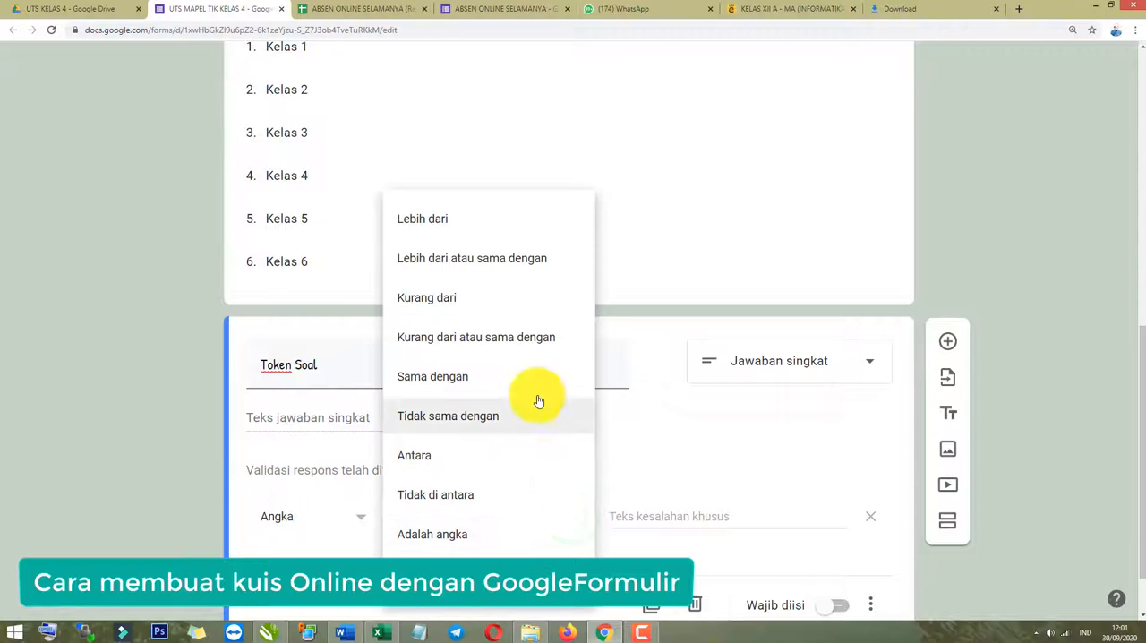
pyautogui.click(507, 272)
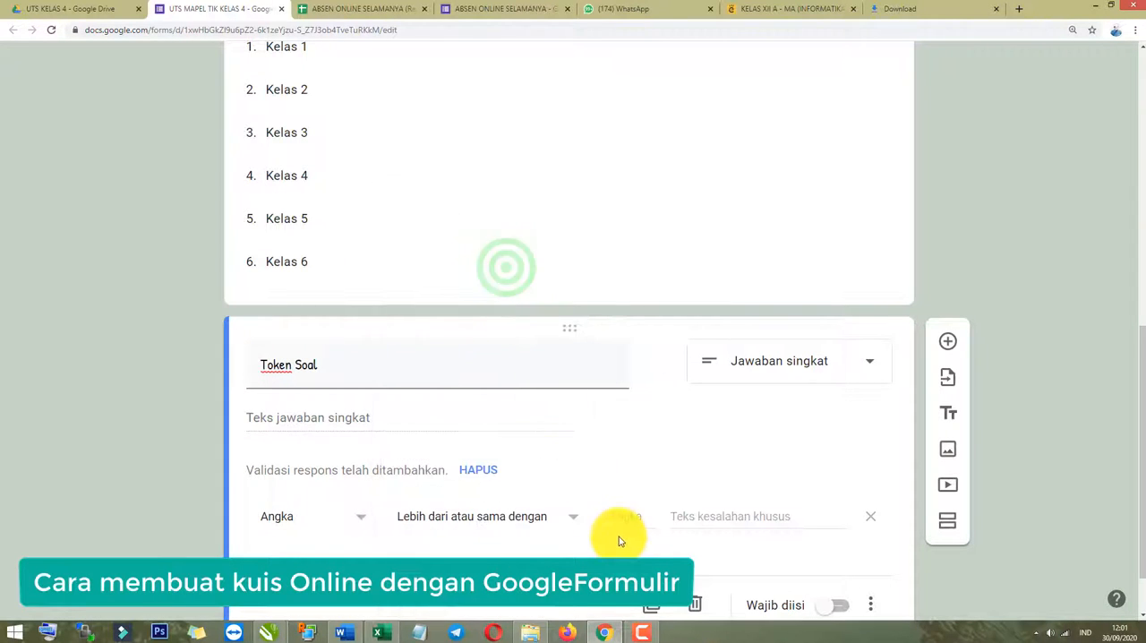
pyautogui.click(627, 520)
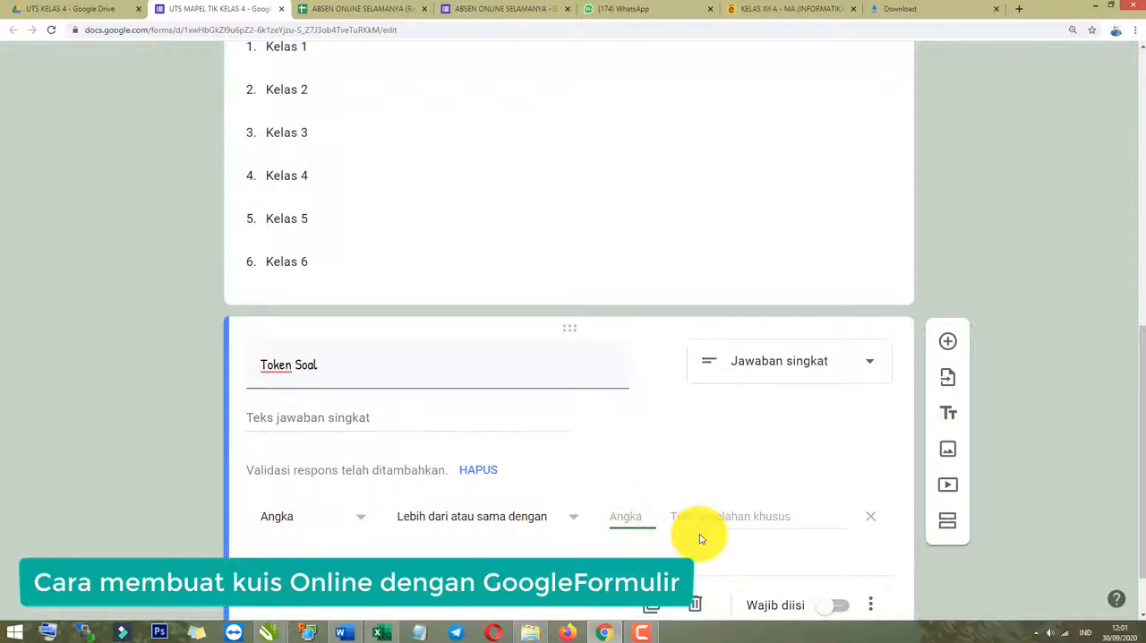
# Switch the Token Soal validation to Teks with the condition Berisi and enter the token word.
pyautogui.click(351, 517)
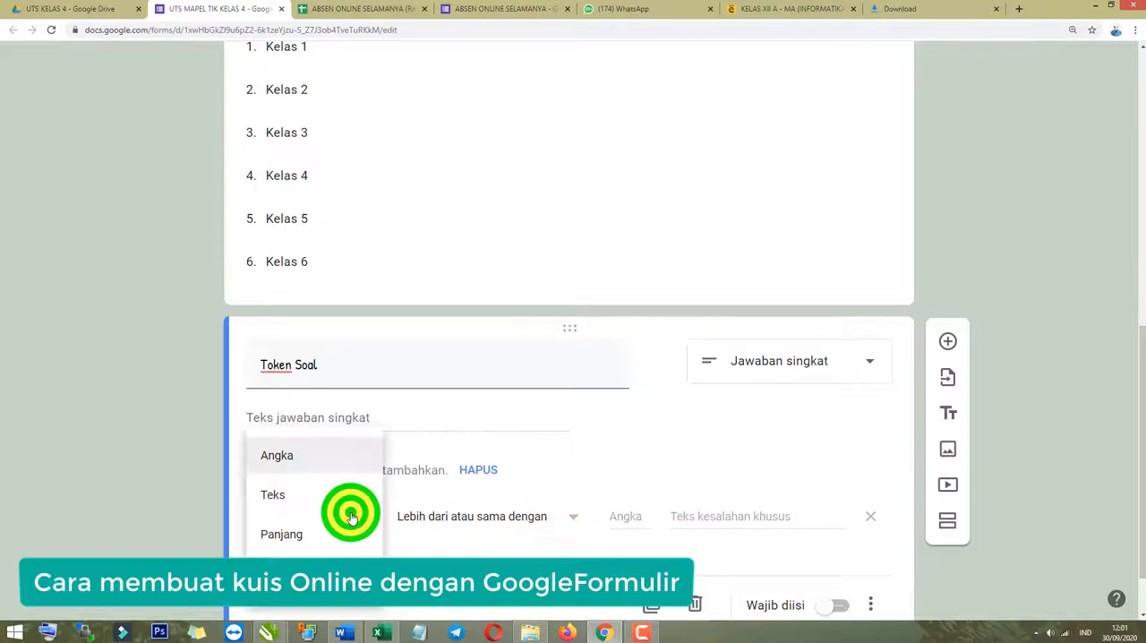
pyautogui.click(278, 502)
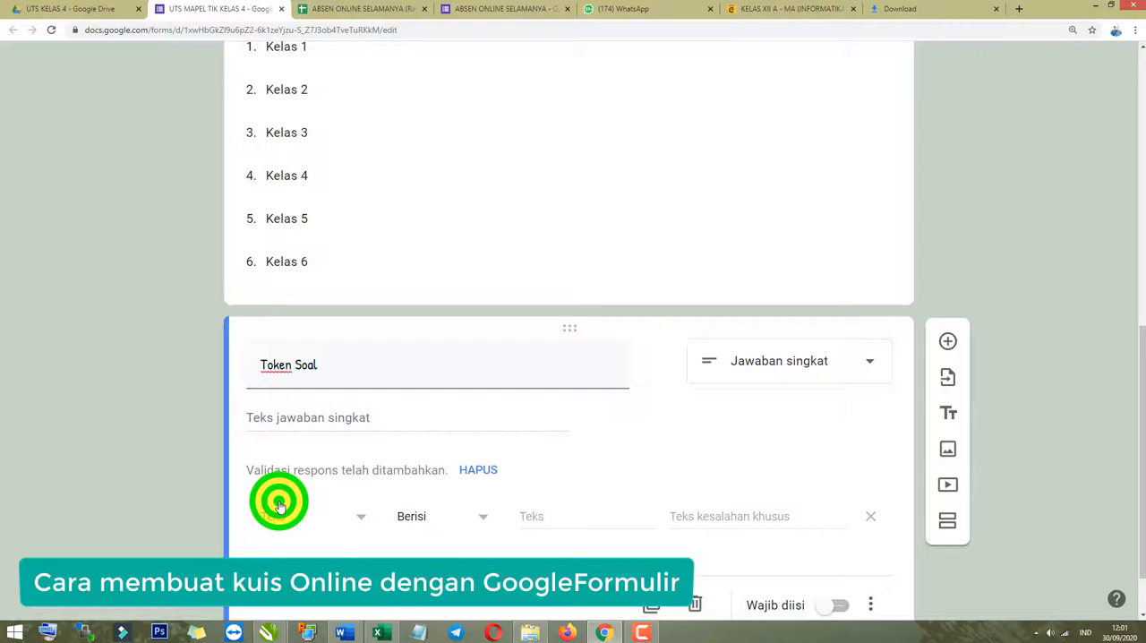
pyautogui.click(559, 519)
pyautogui.click(431, 517)
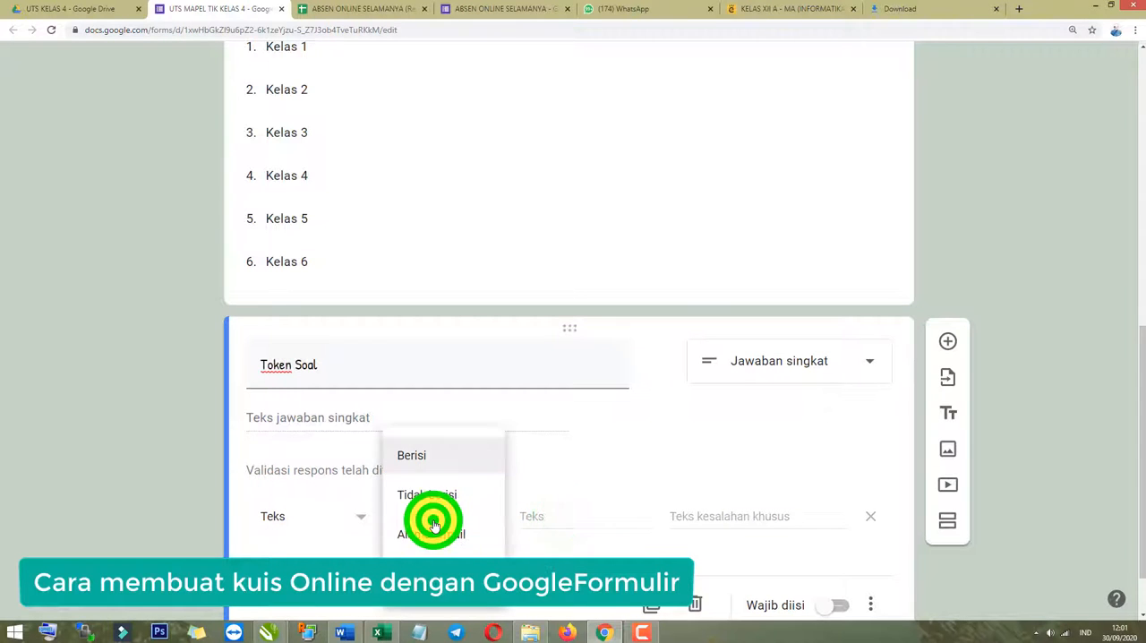
pyautogui.click(220, 514)
pyautogui.click(544, 518)
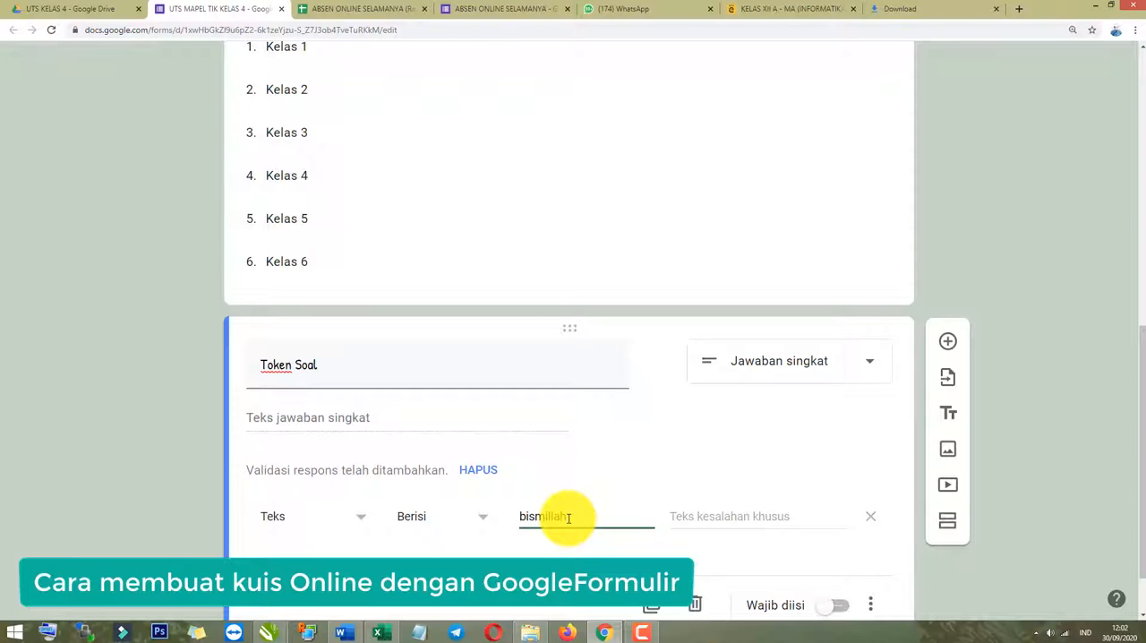
# Try an Angka validation with the condition Lebih dari on Token Soal, entering a numeric token.
pyautogui.doubleClick(573, 517)
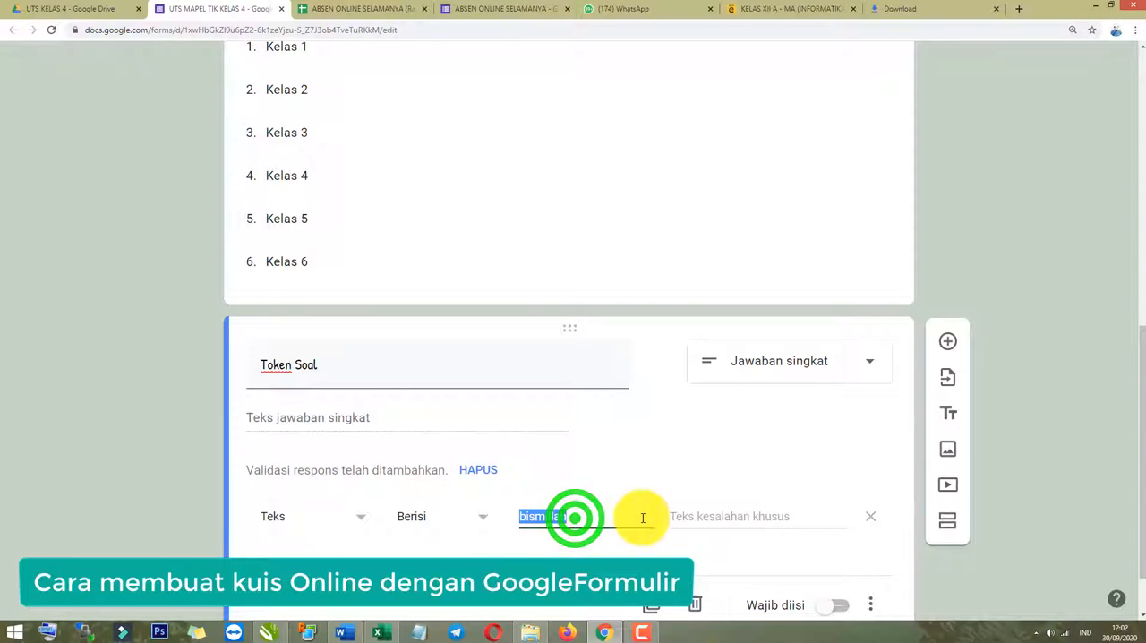
pyautogui.click(348, 518)
pyautogui.click(294, 447)
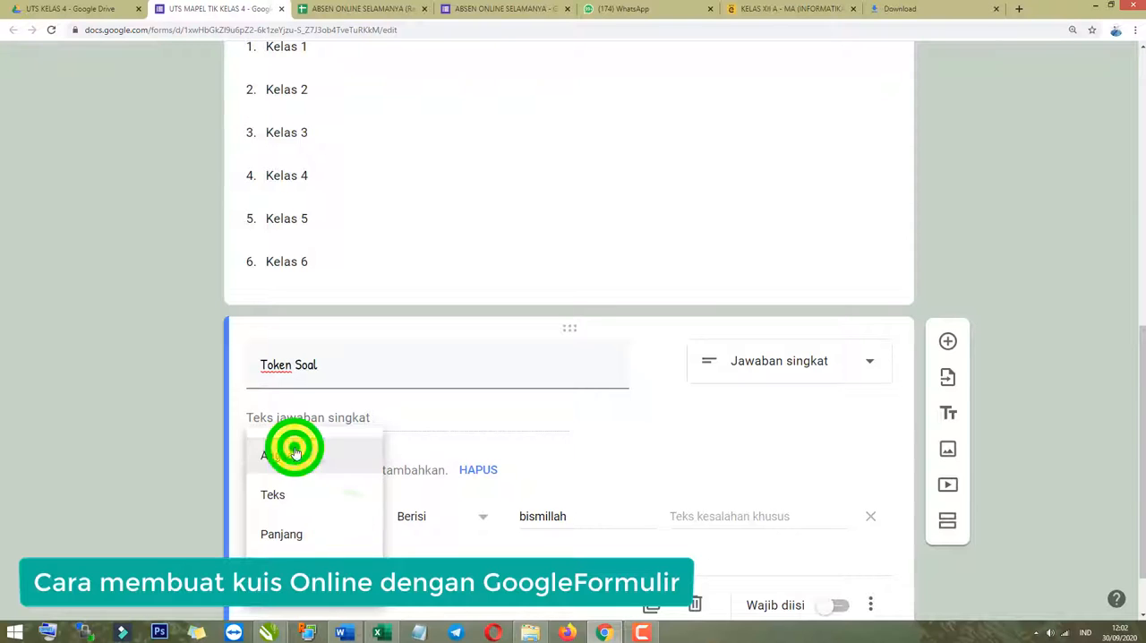
pyautogui.click(624, 517)
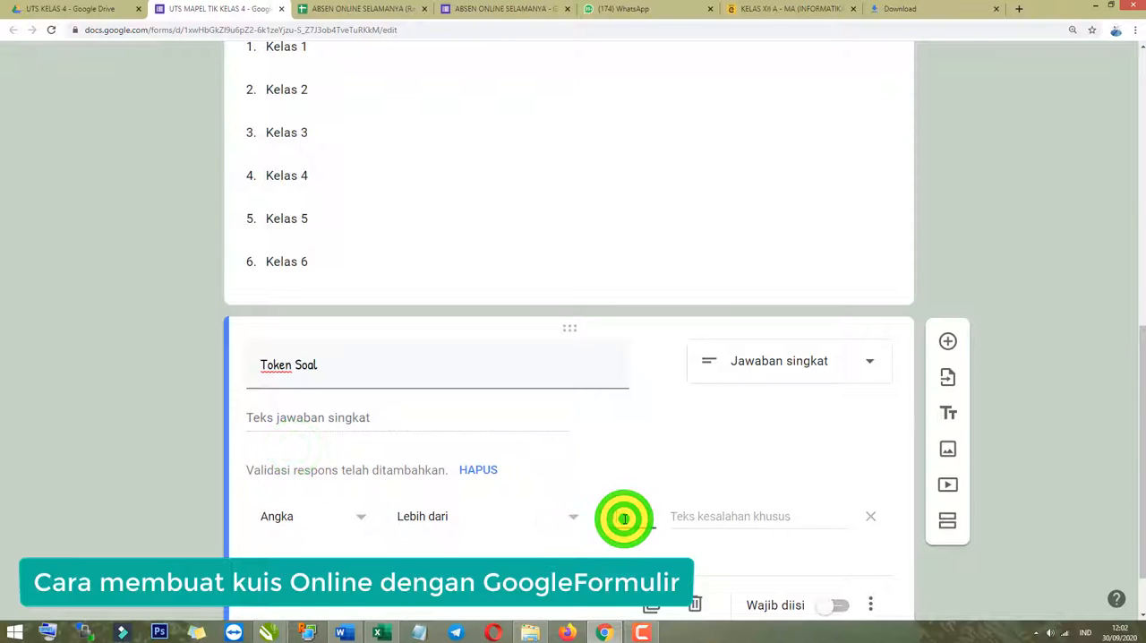
pyautogui.write('1234')
pyautogui.doubleClick(648, 515)
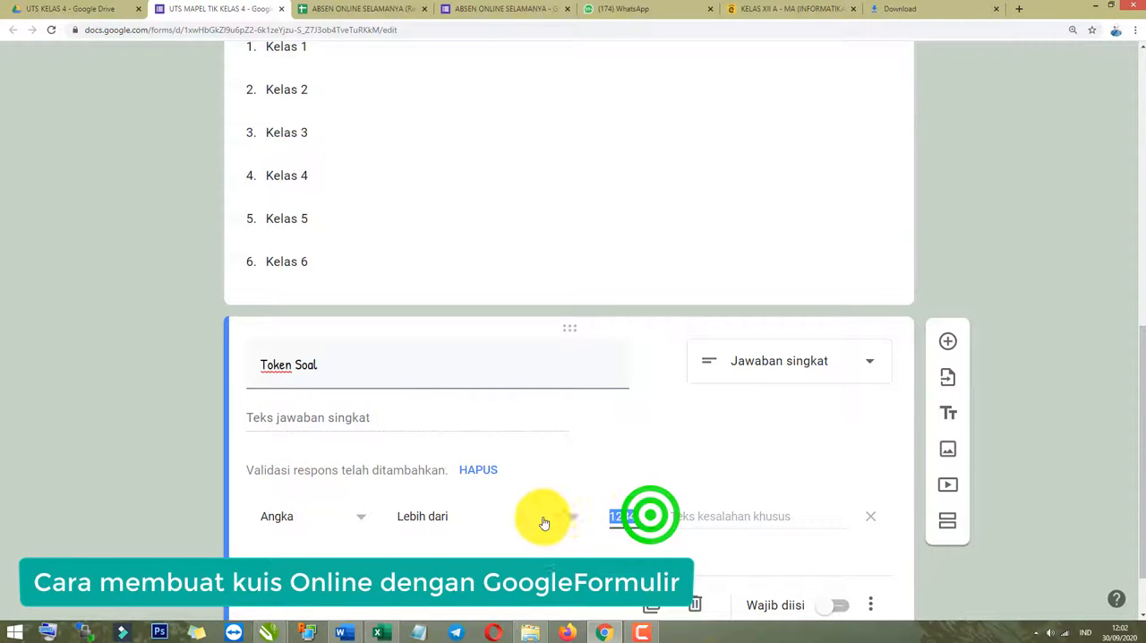
# Set the Token Soal validation back to Teks, Berisi and enter the token word as the required text.
pyautogui.click(341, 519)
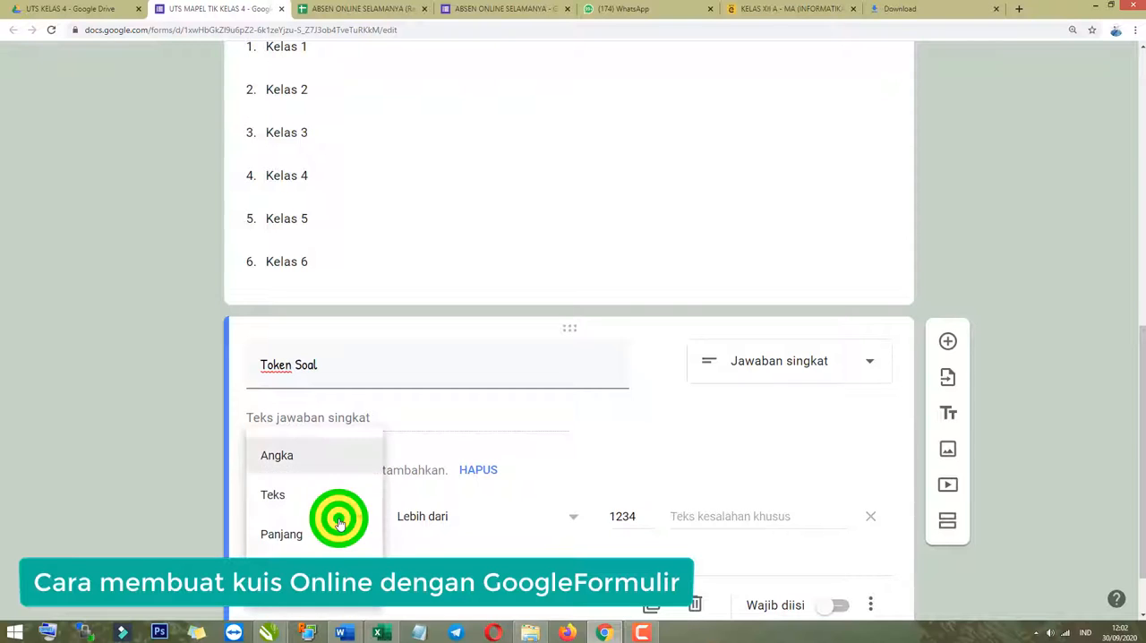
pyautogui.click(296, 490)
pyautogui.click(540, 515)
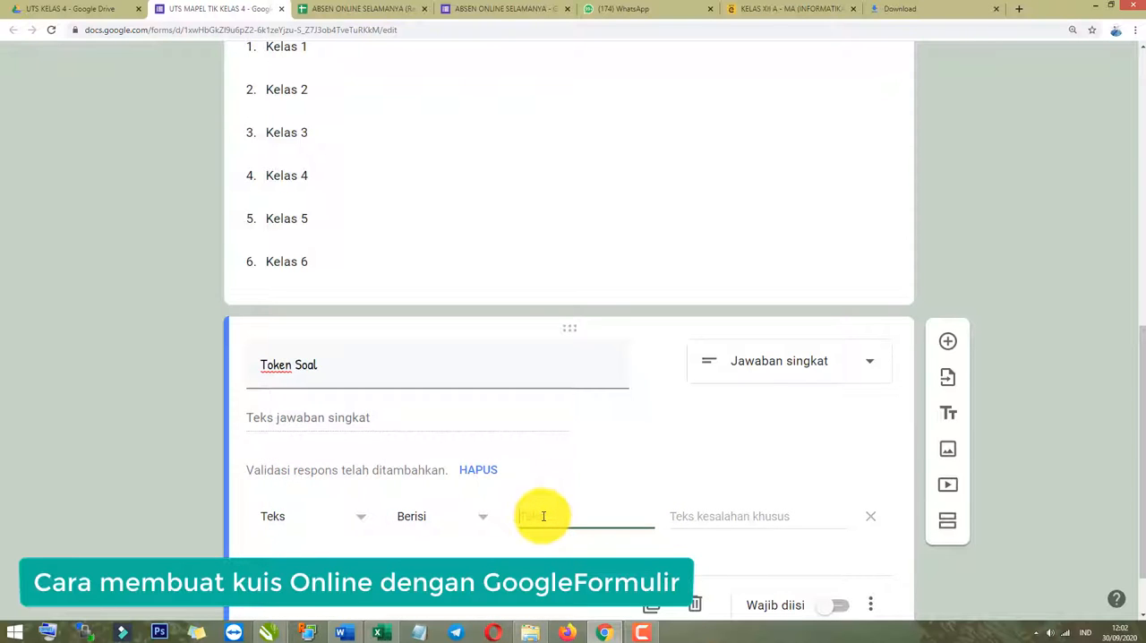
pyautogui.click(542, 515)
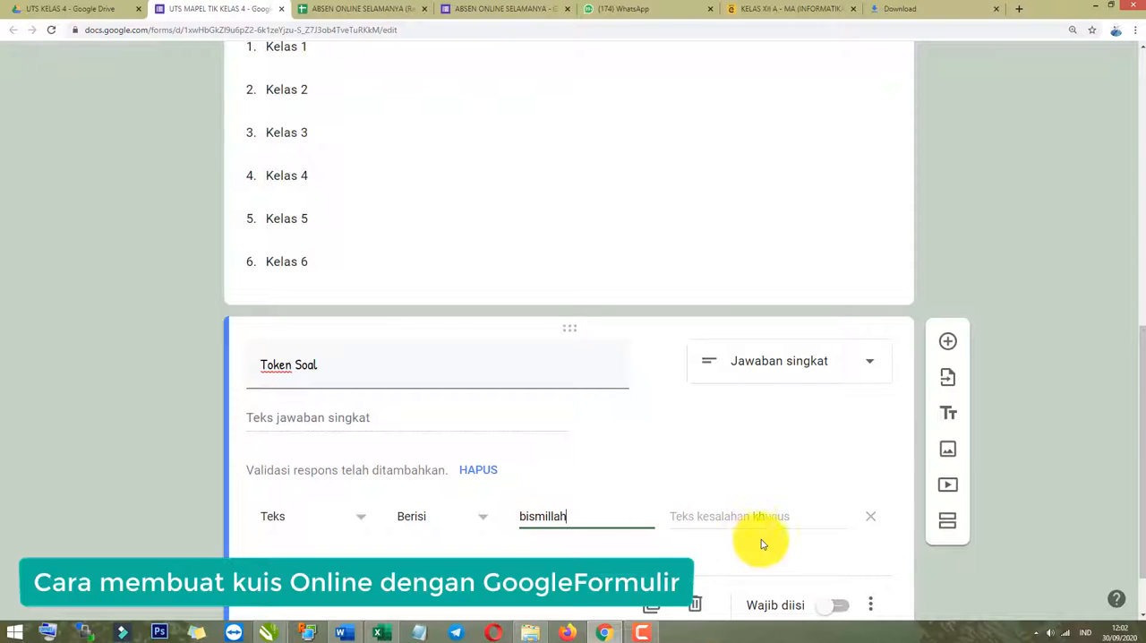
# Set the custom error text to "Masukkan Token Soal dengan benar !" and make the Token Soal question required (Wajib diisi).
pyautogui.click(752, 517)
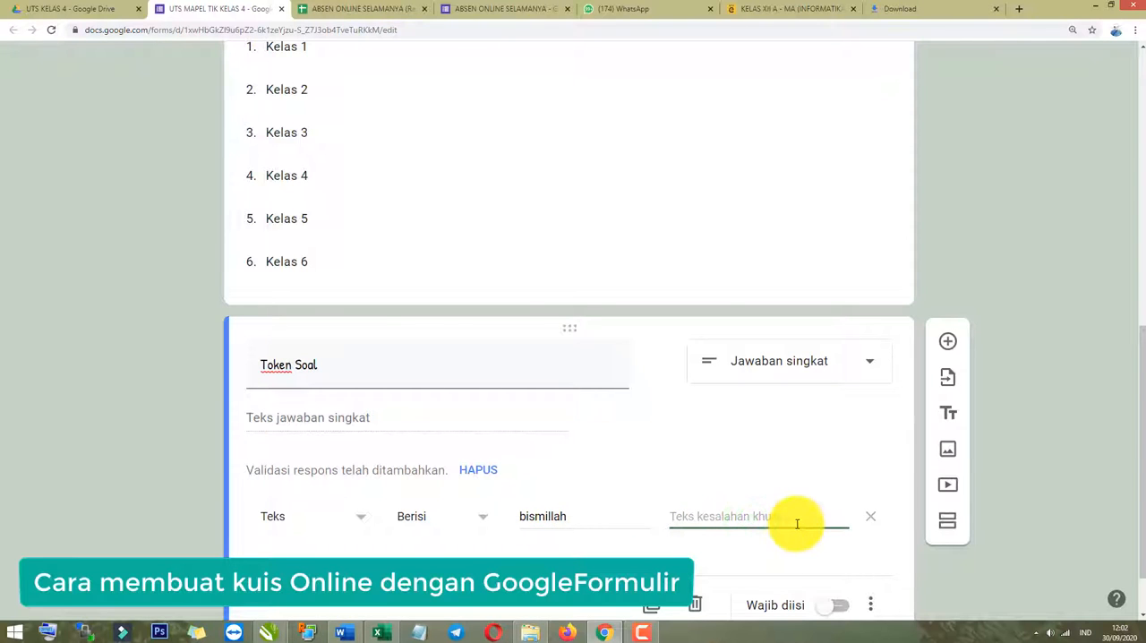
pyautogui.doubleClick(573, 518)
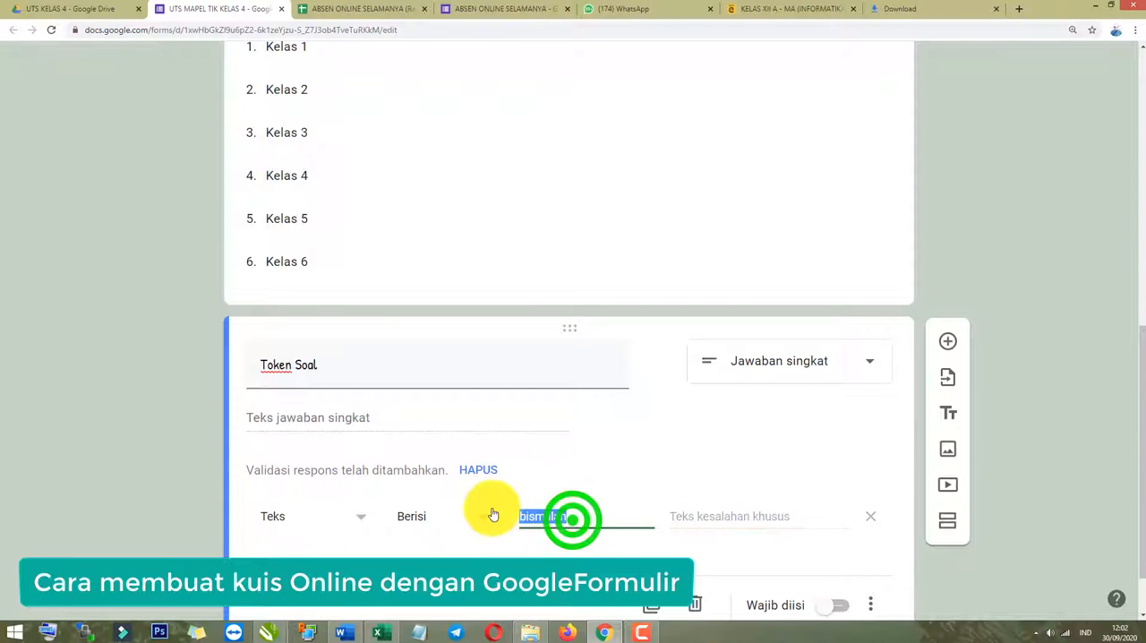
pyautogui.click(706, 517)
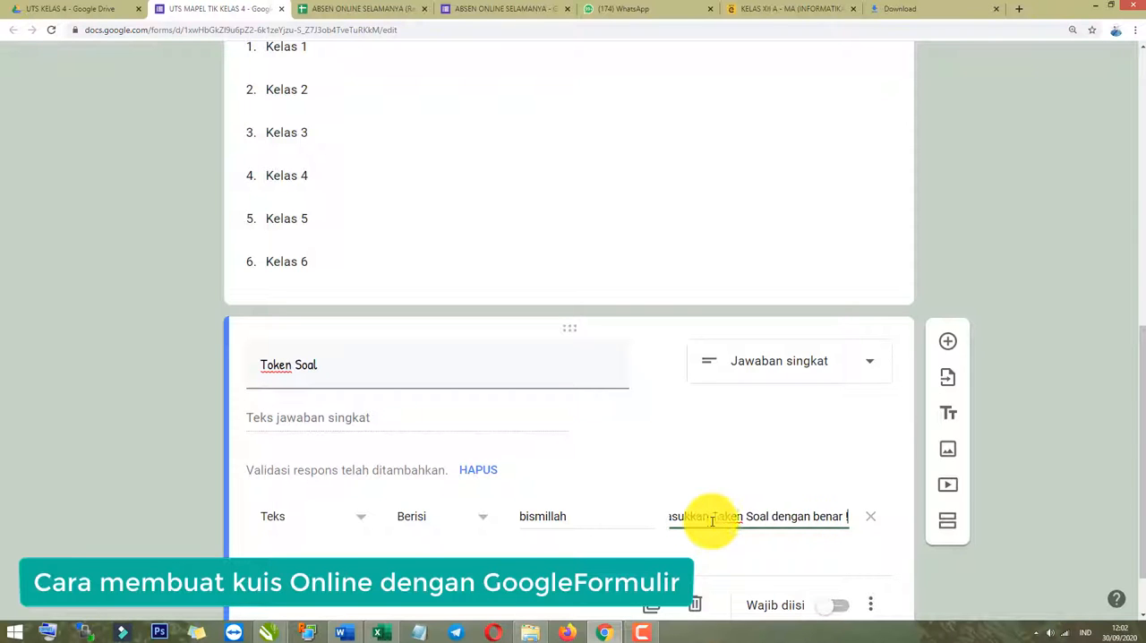
pyautogui.scroll(-1, 681, 542)
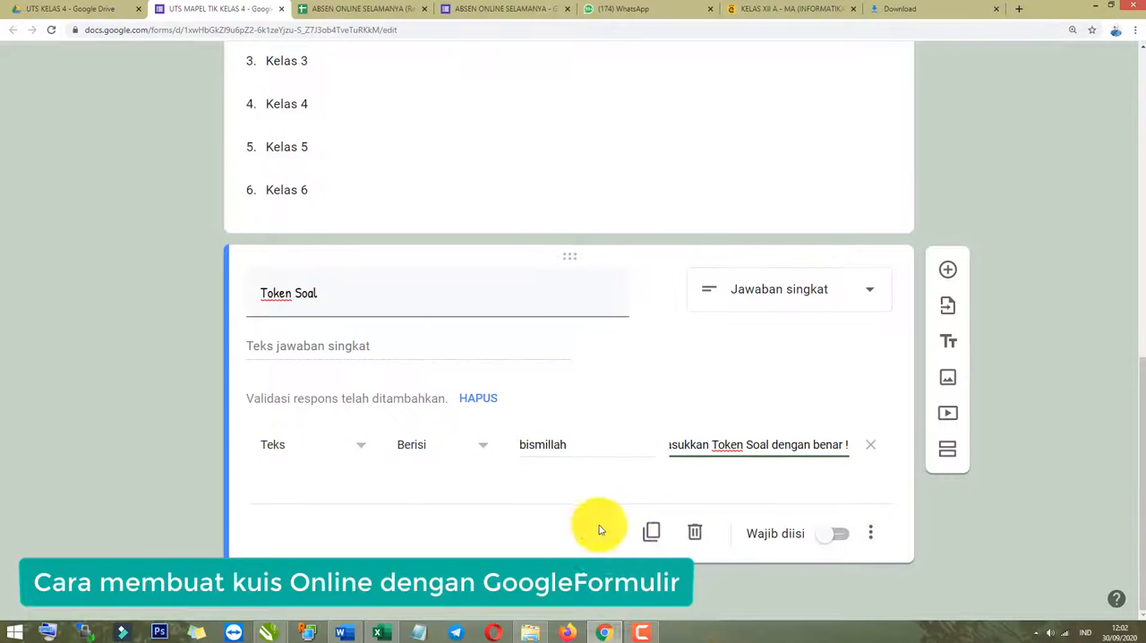
pyautogui.click(833, 538)
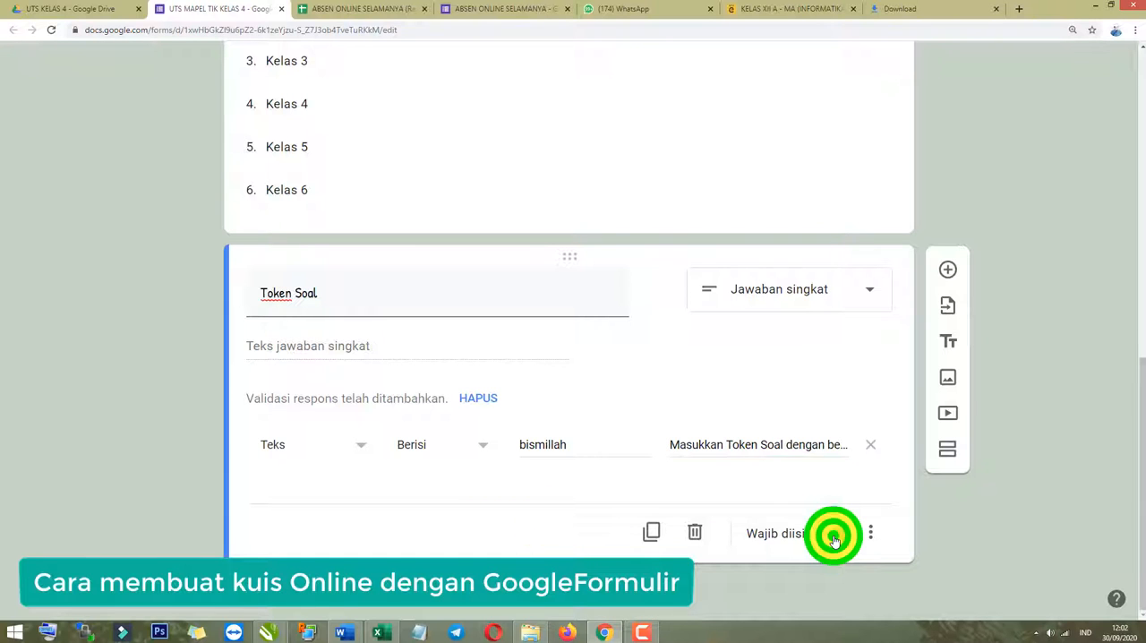
# Preview the form, enter a student name under Masukkan Nama Lengkap and choose Kelas 4 for Pilih Kelas.
pyautogui.scroll(10, 831, 573)
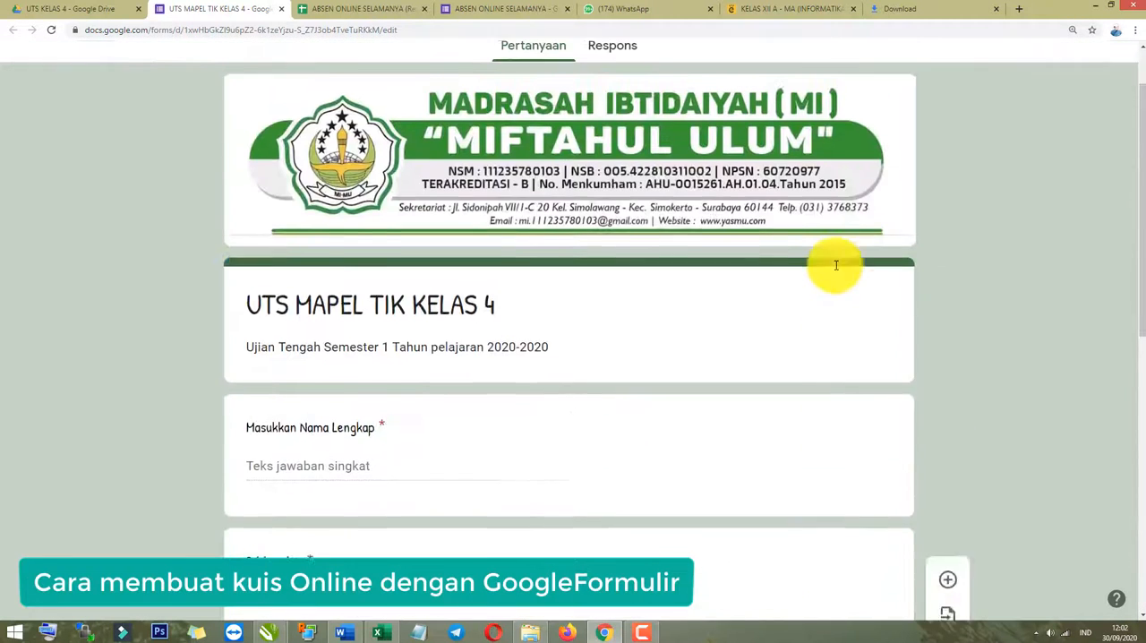
pyautogui.click(887, 77)
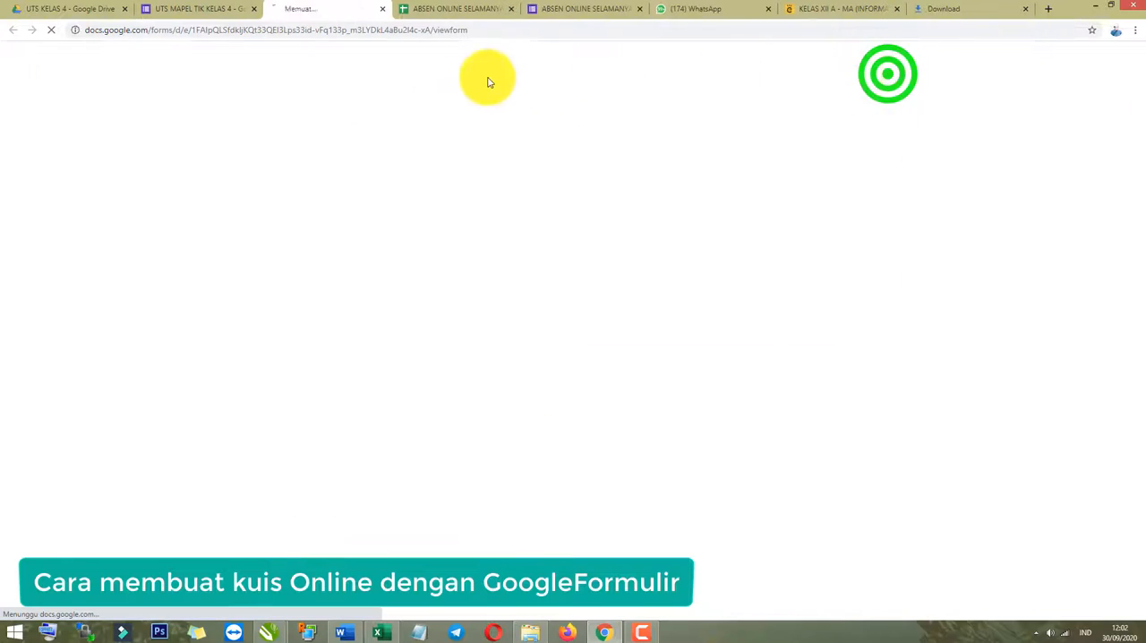
pyautogui.scroll(-3, 385, 326)
pyautogui.click(340, 315)
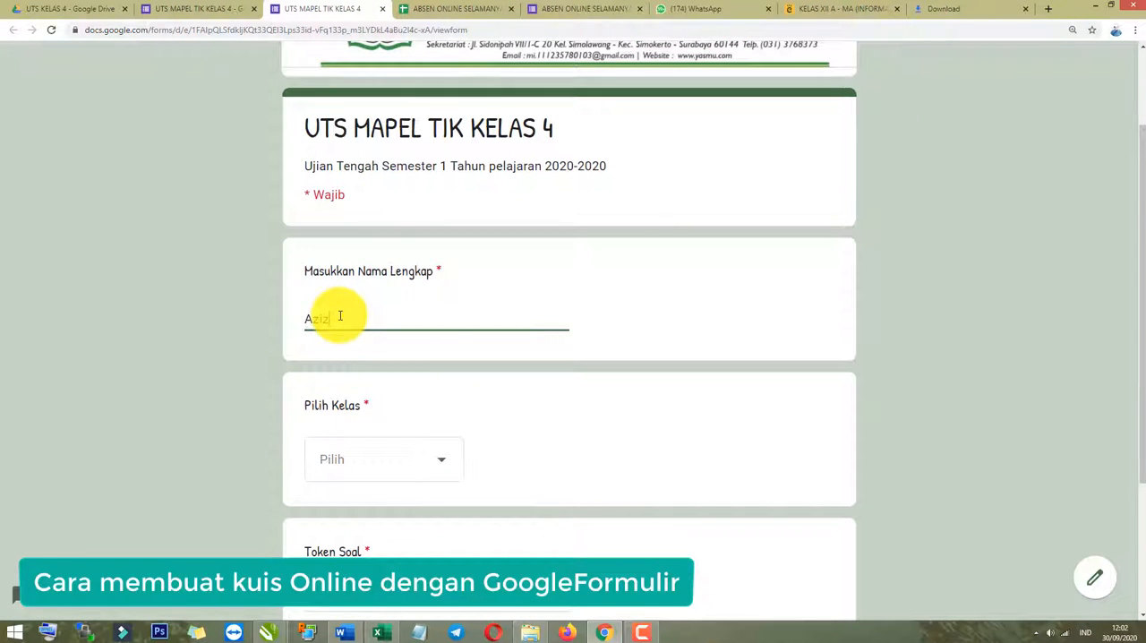
pyautogui.click(376, 458)
pyautogui.click(374, 479)
# Test the Token Soal validation in the form preview by entering an incomplete token word and leaving the field.
pyautogui.scroll(-2, 376, 519)
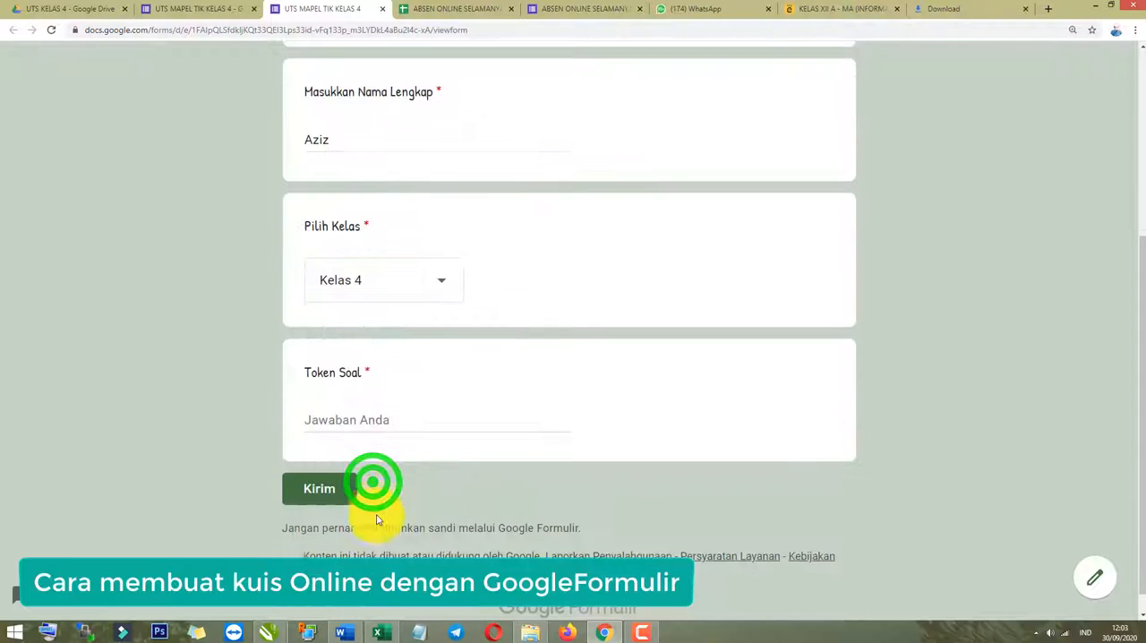
pyautogui.scroll(3, 375, 502)
pyautogui.click(345, 537)
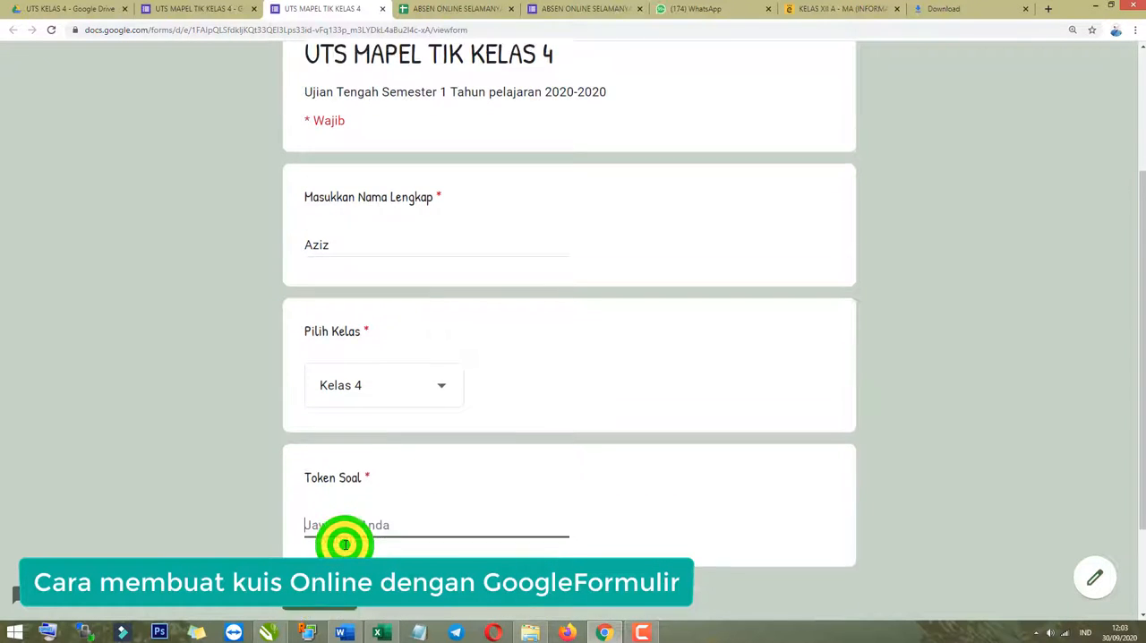
pyautogui.scroll(-1, 344, 544)
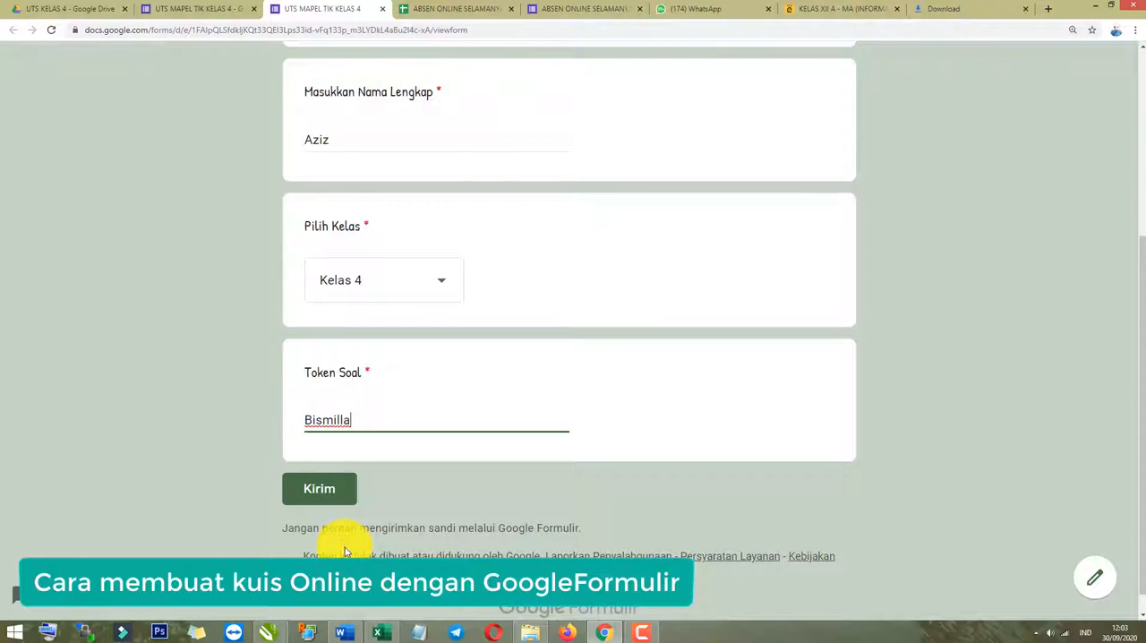
pyautogui.click(537, 507)
pyautogui.moveTo(360, 452); pyautogui.dragTo(510, 451)
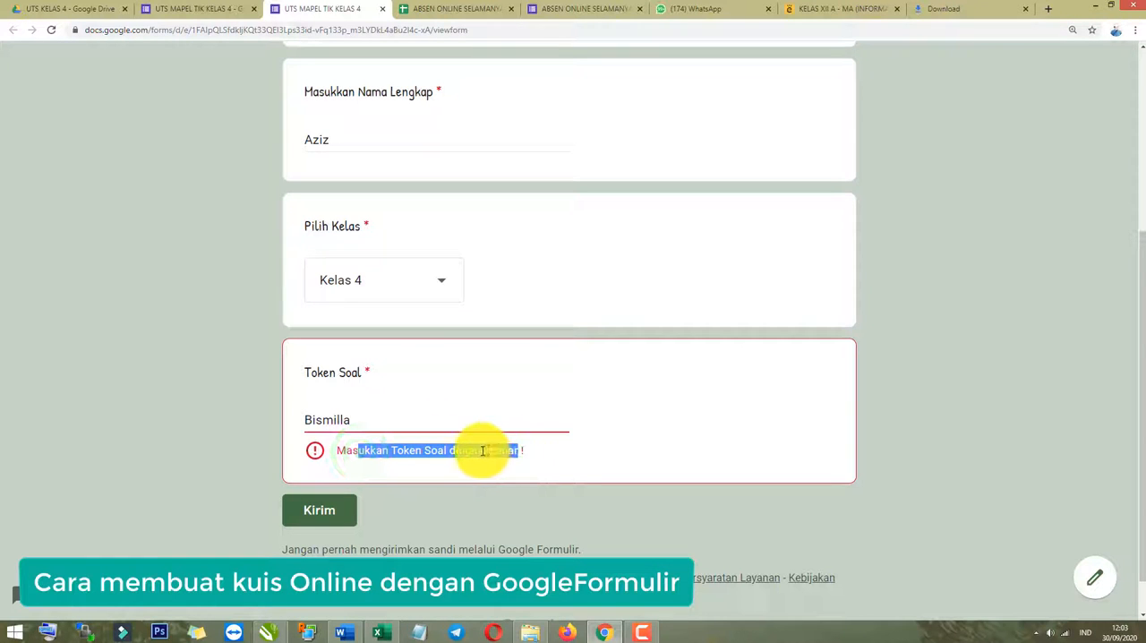
# Correct the Token Soal answer in the preview to the full lowercase token word and check the validation again.
pyautogui.click(384, 427)
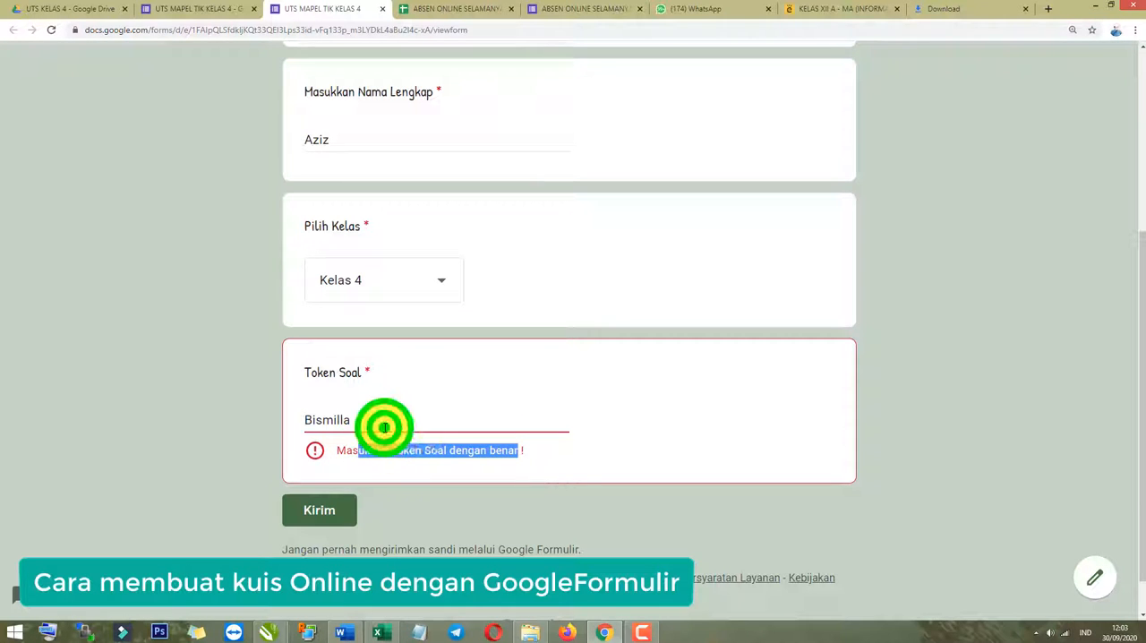
pyautogui.click(311, 419)
pyautogui.press('BackSpace')
pyautogui.write('b')
pyautogui.click(361, 421)
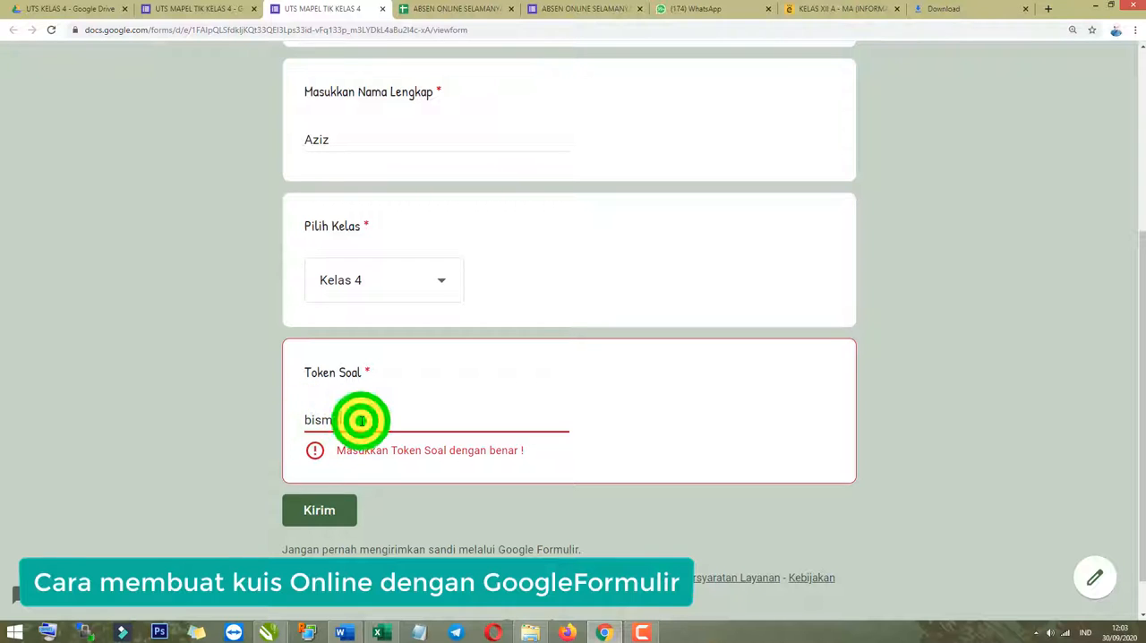
pyautogui.write('h')
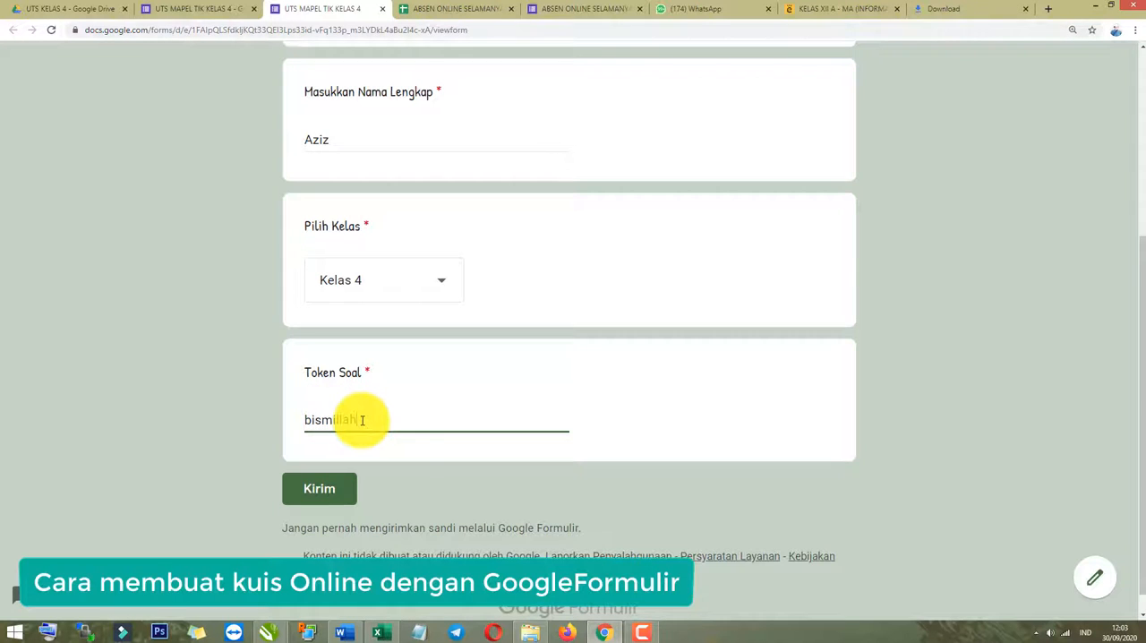
pyautogui.click(407, 460)
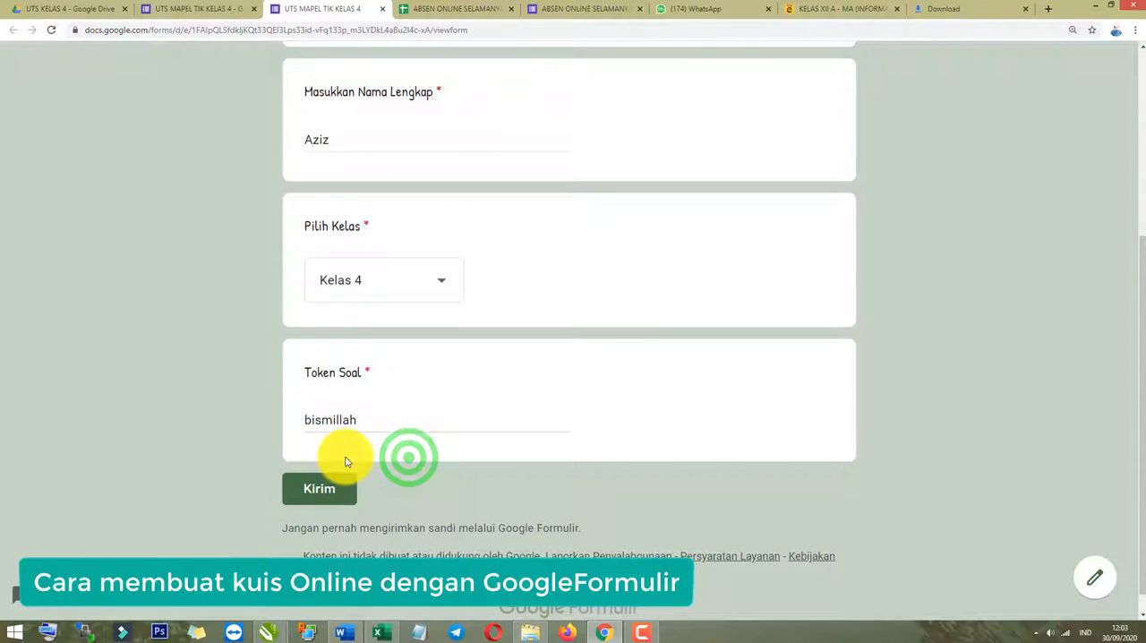
pyautogui.scroll(3, 418, 391)
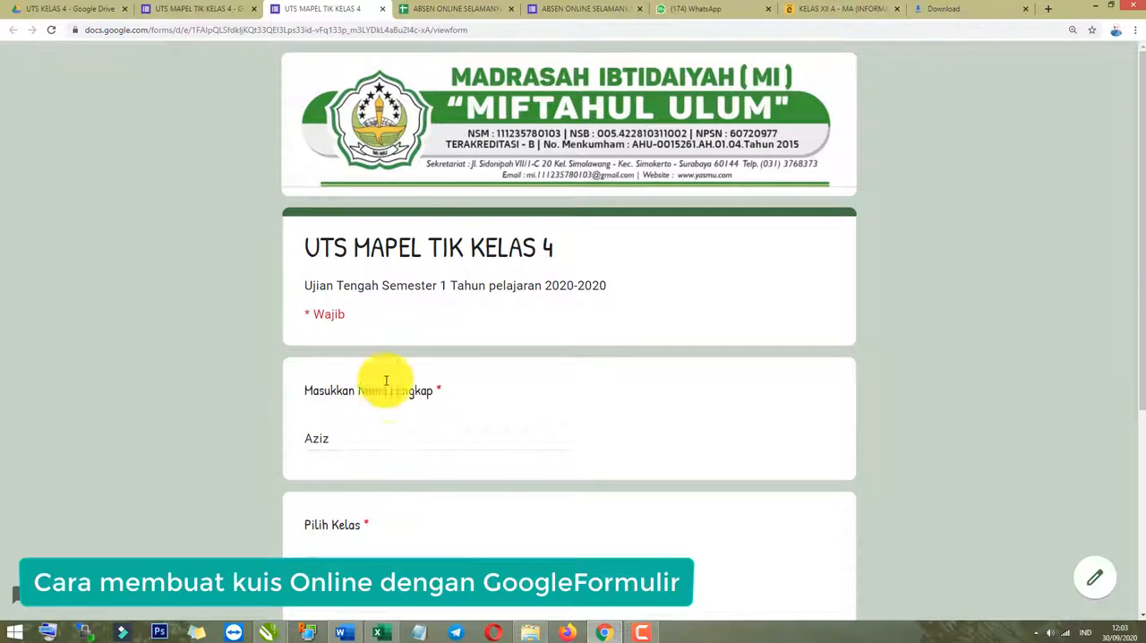
# Return to the form editor and review the name, class and Token Soal questions.
pyautogui.click(196, 9)
pyautogui.scroll(-8, 567, 427)
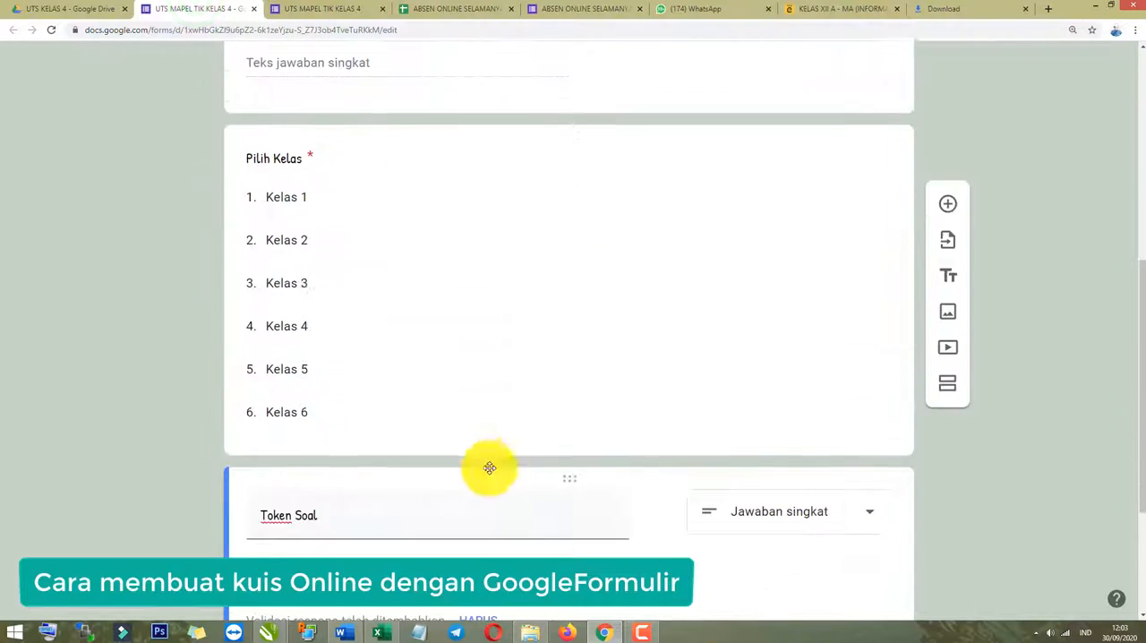
pyautogui.scroll(1, 806, 492)
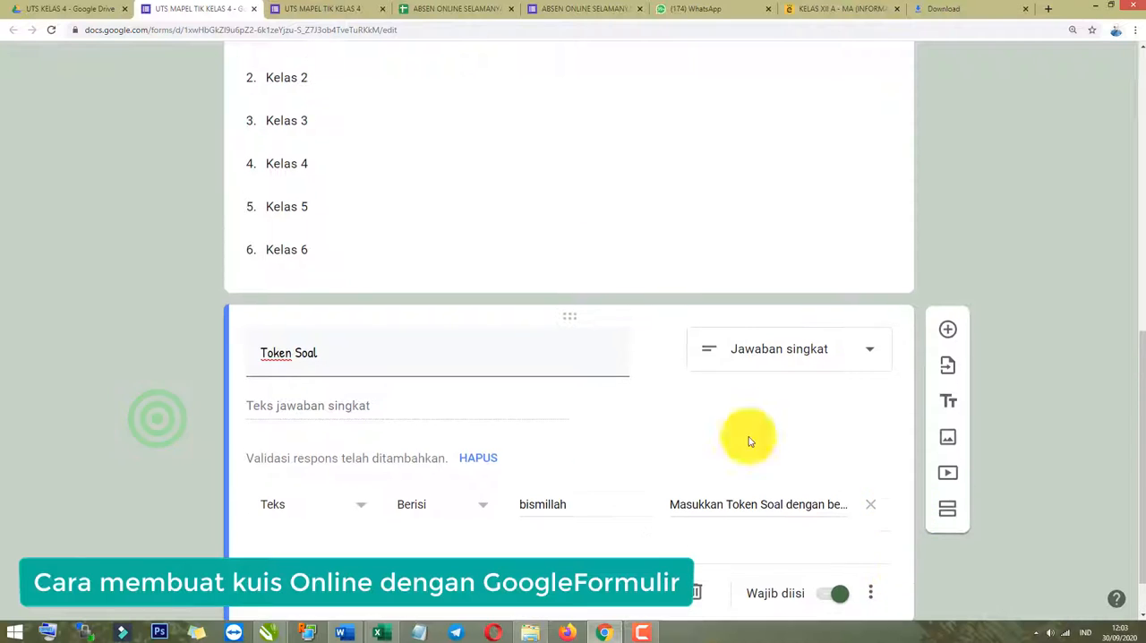
pyautogui.scroll(-1, 627, 443)
pyautogui.scroll(5, 593, 478)
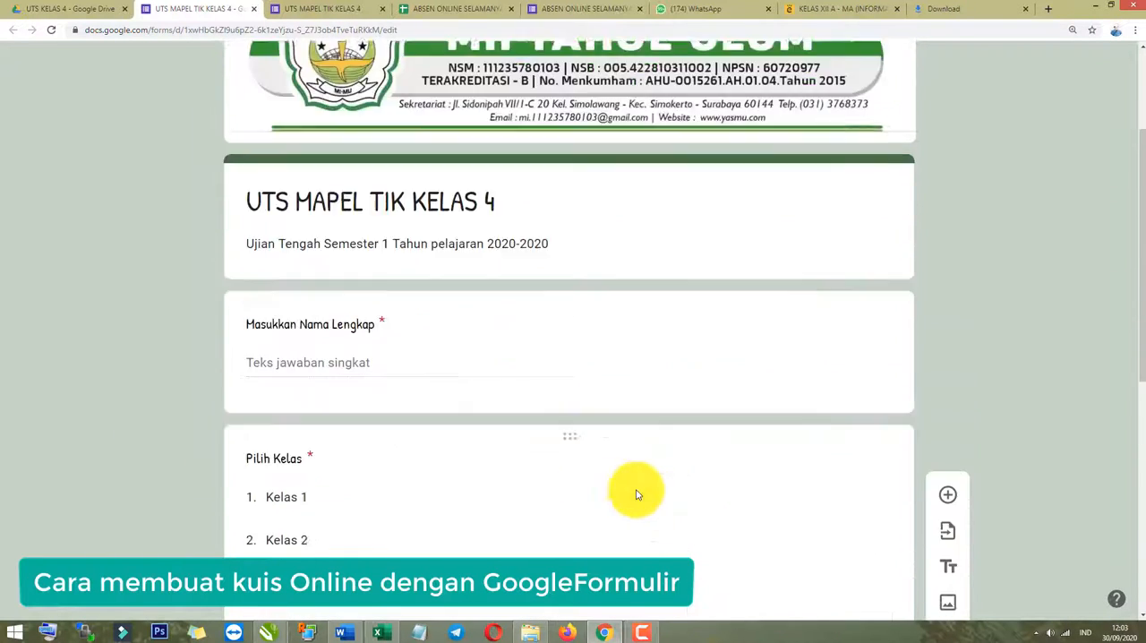
pyautogui.scroll(-5, 813, 519)
pyautogui.click(829, 534)
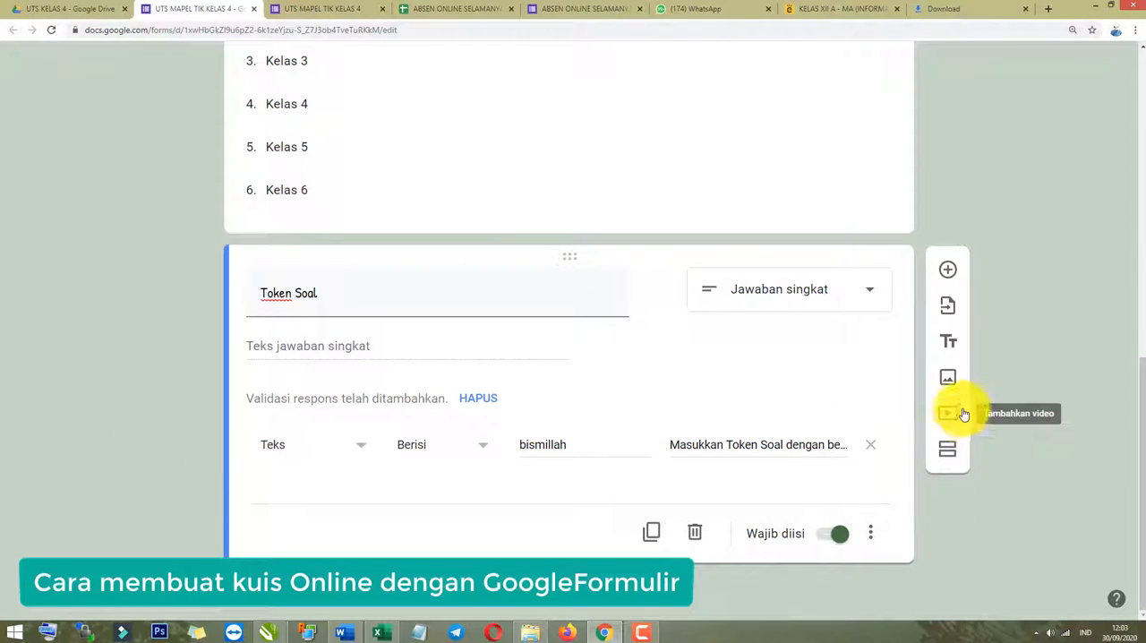
pyautogui.scroll(8, 377, 494)
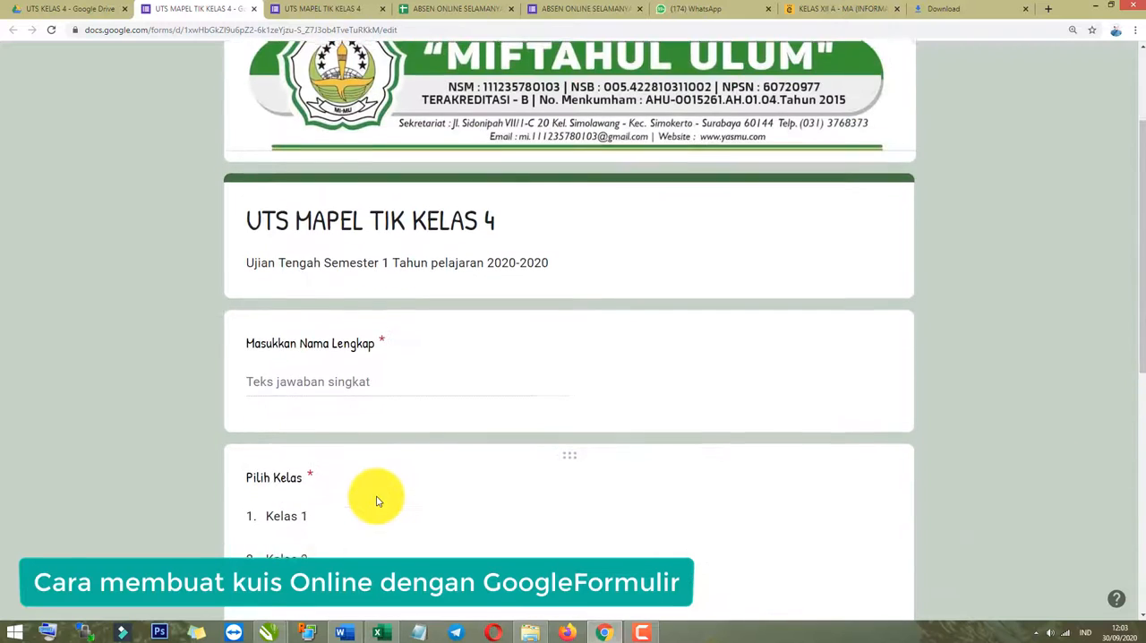
pyautogui.scroll(-1, 383, 394)
pyautogui.scroll(-7, 382, 413)
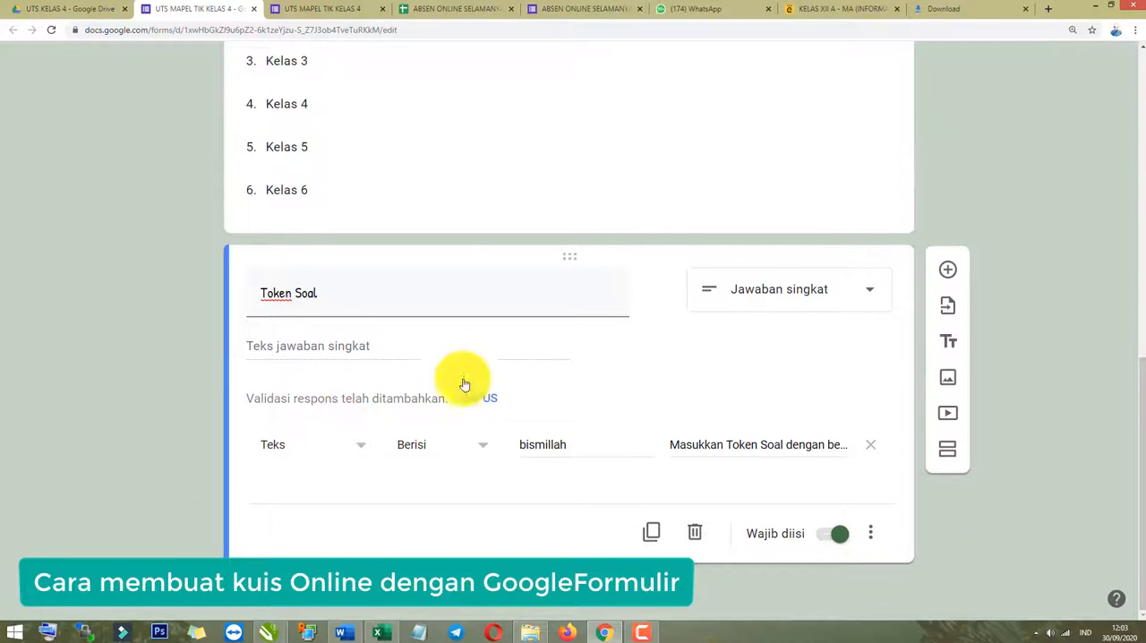
# Add a new section after Token Soal and title it "Jawablah soal berikut ini dengan benar !".
pyautogui.scroll(2, 712, 445)
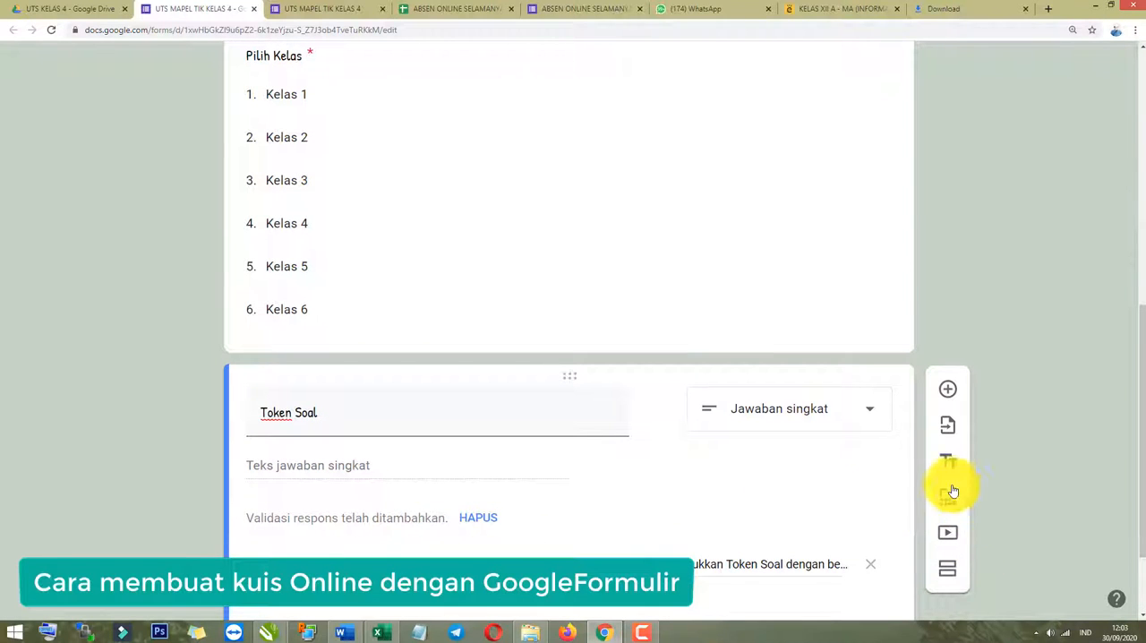
pyautogui.click(949, 570)
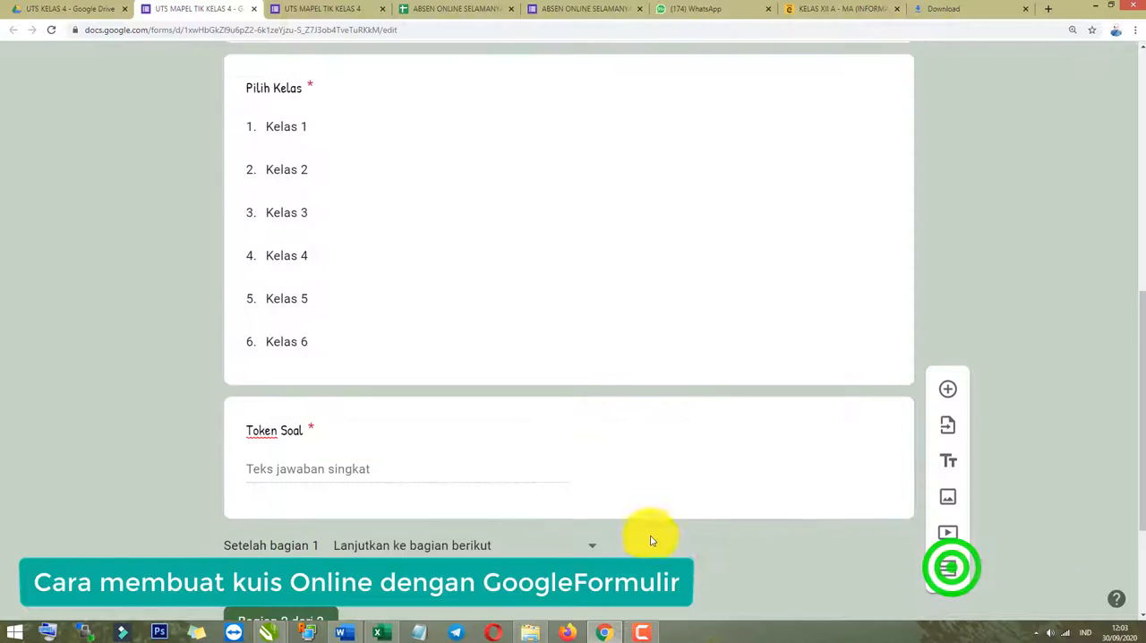
pyautogui.click(366, 486)
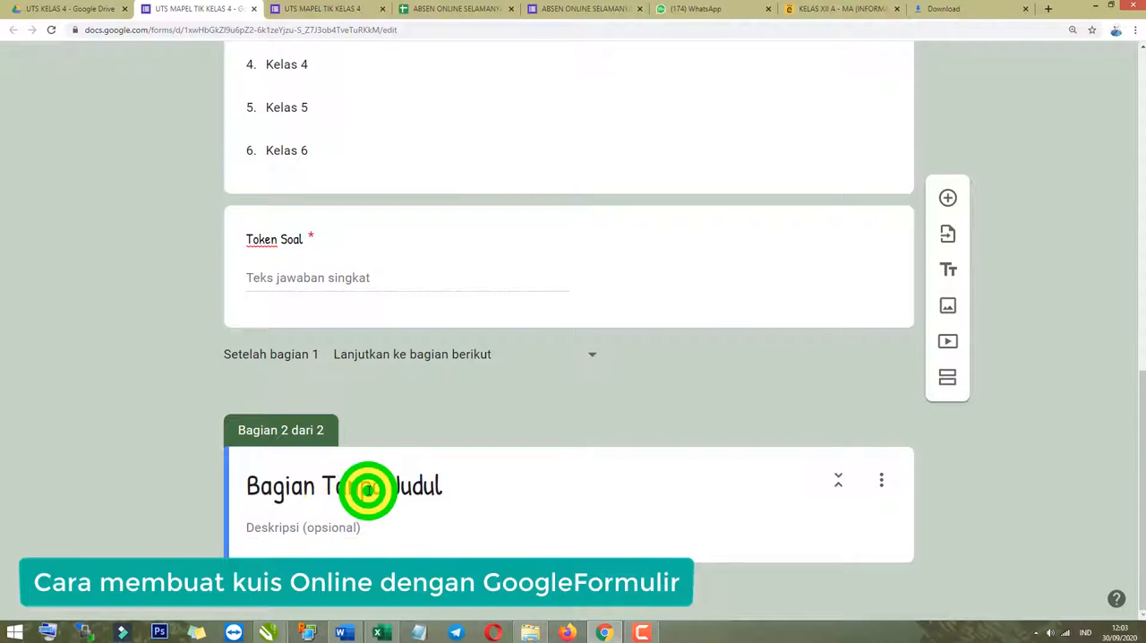
pyautogui.write('J')
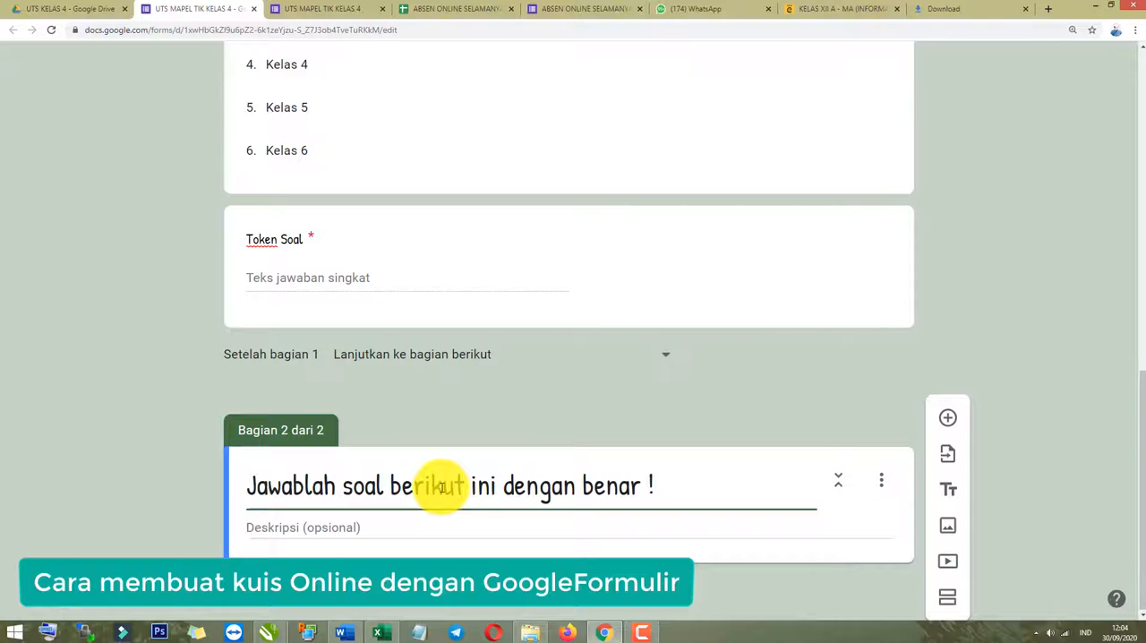
pyautogui.click(164, 476)
pyautogui.click(159, 452)
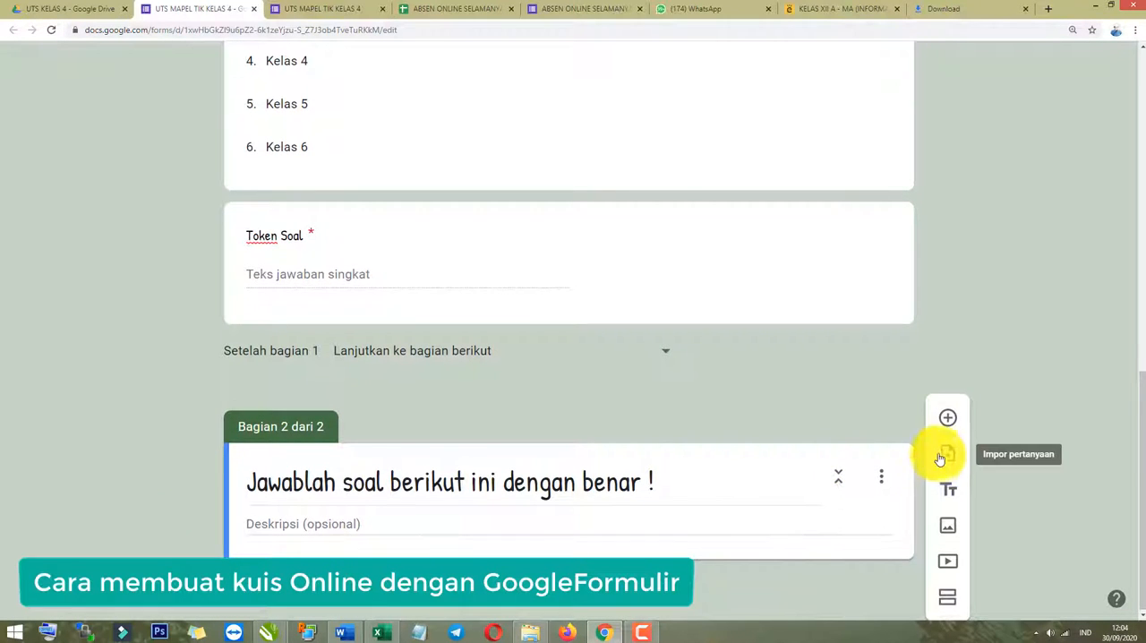
# Add a question to the second section and begin its question text with the number 1.
pyautogui.click(949, 419)
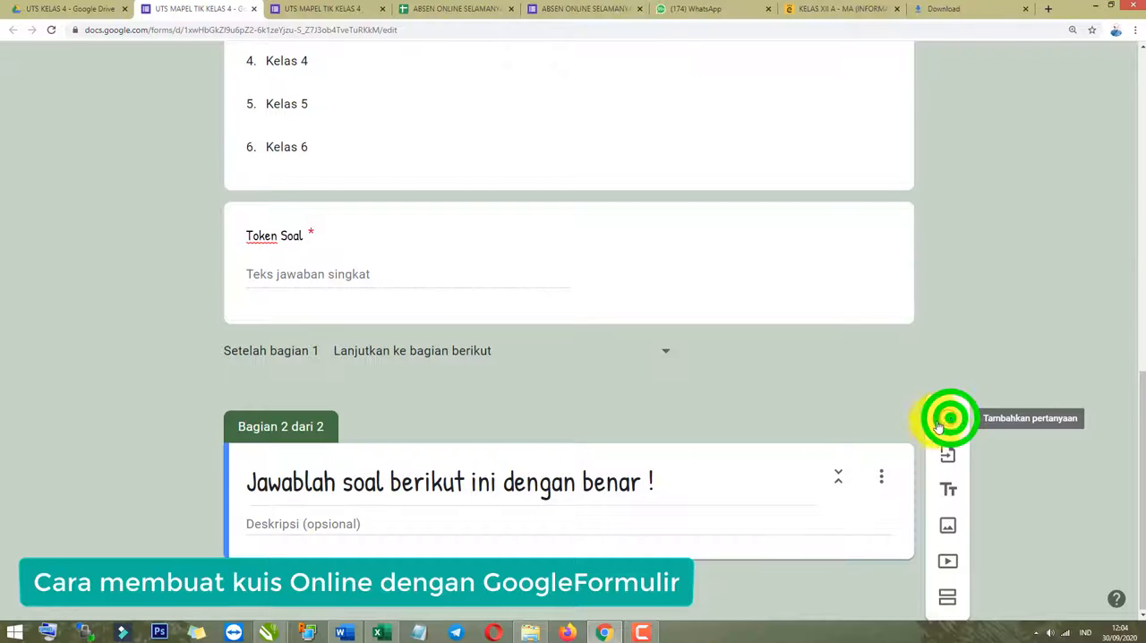
pyautogui.click(149, 389)
pyautogui.click(344, 373)
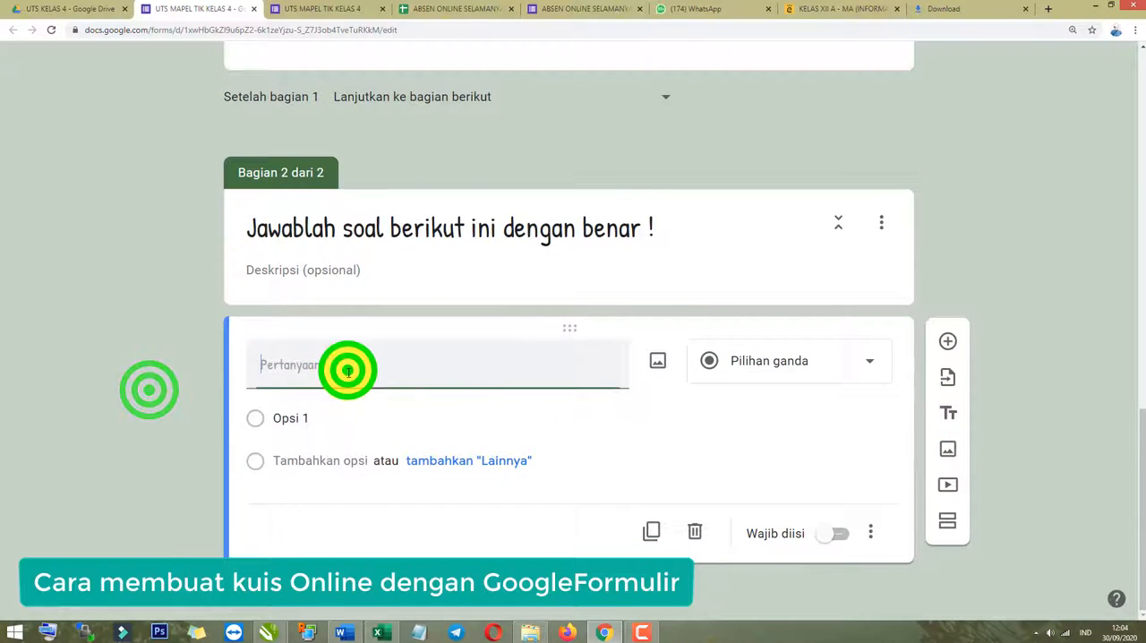
pyautogui.write('1')
# Switch to the Word document SOAL TIK 4 and copy question 1's text, from "Perangkat komputer" through "disebut".
pyautogui.hotkey('alt', 'Tab')
pyautogui.scroll(-3, 385, 430)
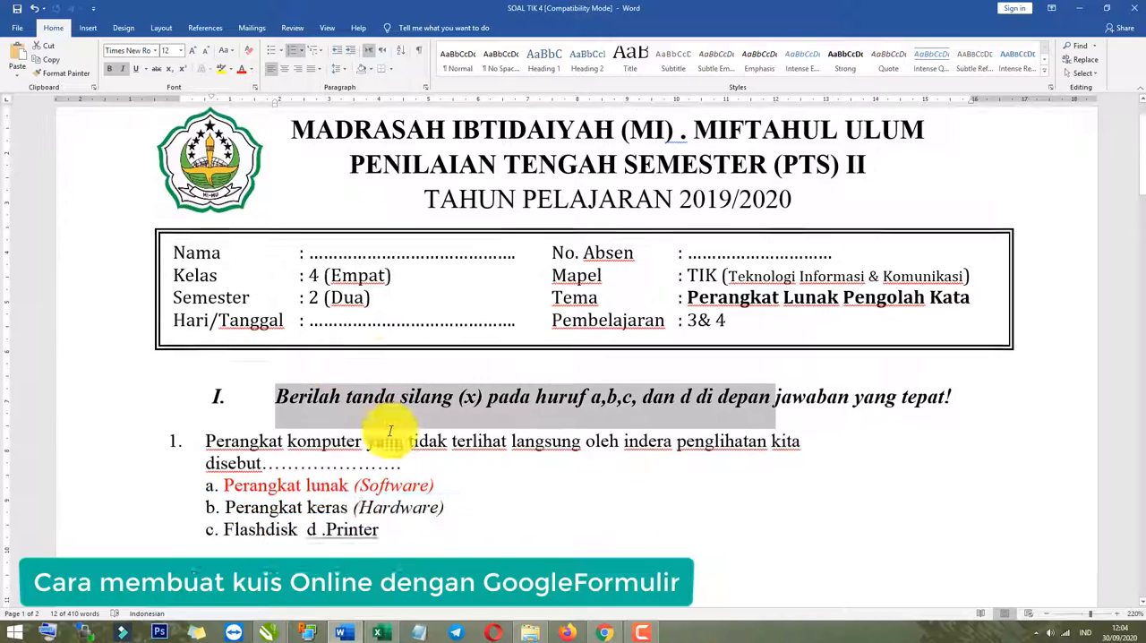
pyautogui.click(320, 422)
pyautogui.click(415, 411)
pyautogui.moveTo(388, 408); pyautogui.dragTo(217, 381)
pyautogui.click(219, 380)
pyautogui.click(264, 400)
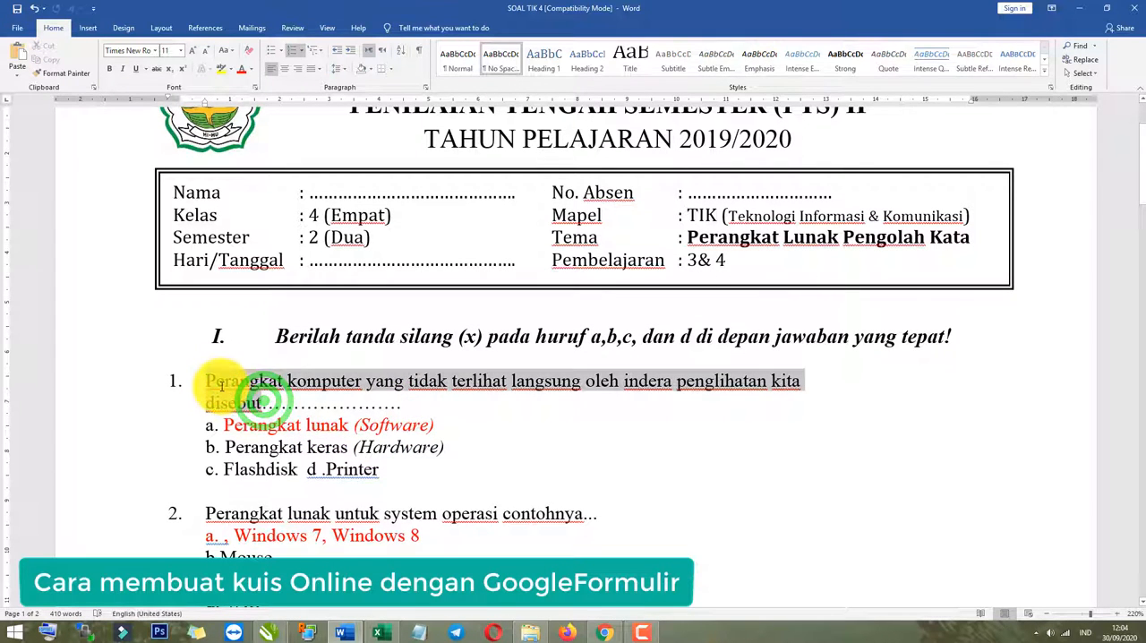
# Back in the form, complete the question as "1.Perangkat komputer yang tidak terlihat langsung oleh indera penglihatan kita disebut ..".
pyautogui.hotkey('alt', 'Tab')
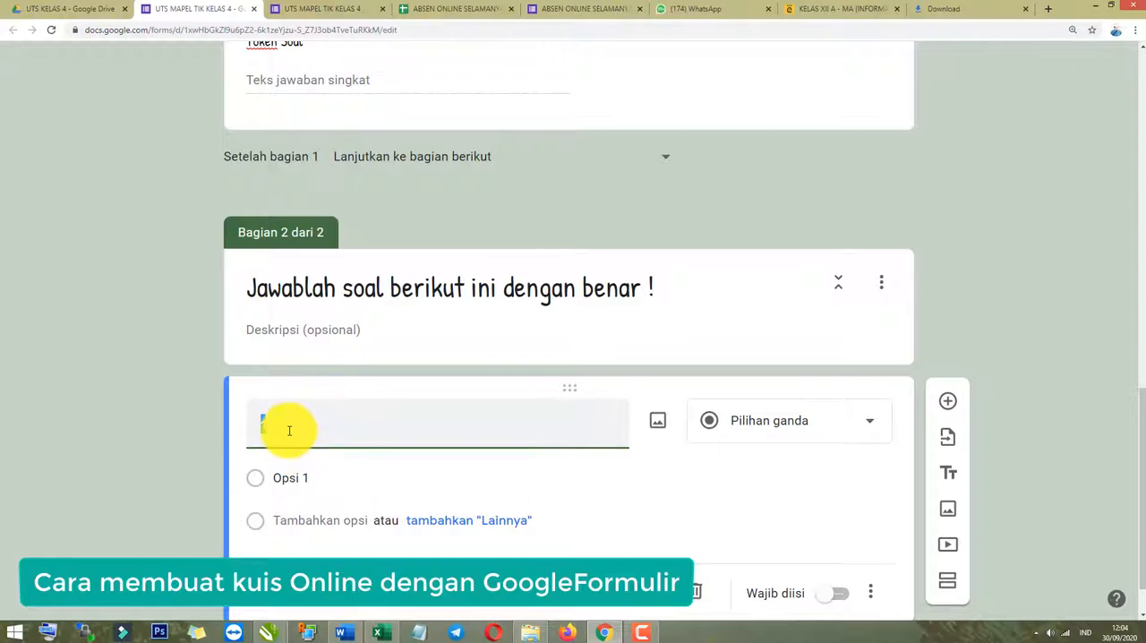
pyautogui.write('1. Perangkat komputer yang tidak terlihat langsung oleh indera penglihatan kita disebut')
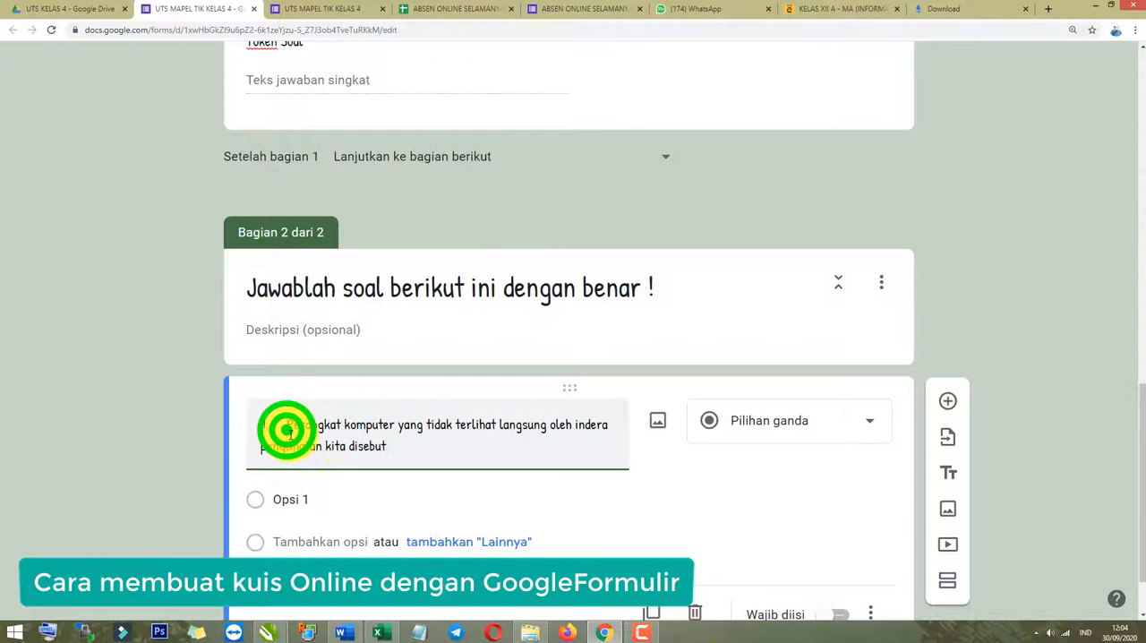
pyautogui.press('BackSpace')
pyautogui.click(399, 444)
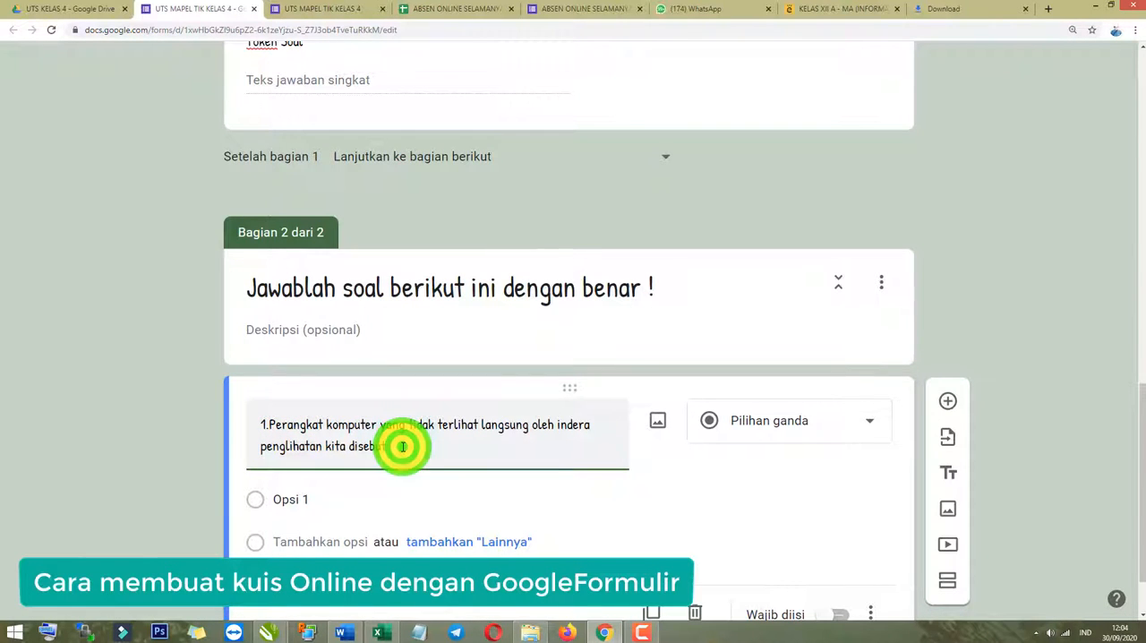
pyautogui.scroll(-1, 247, 520)
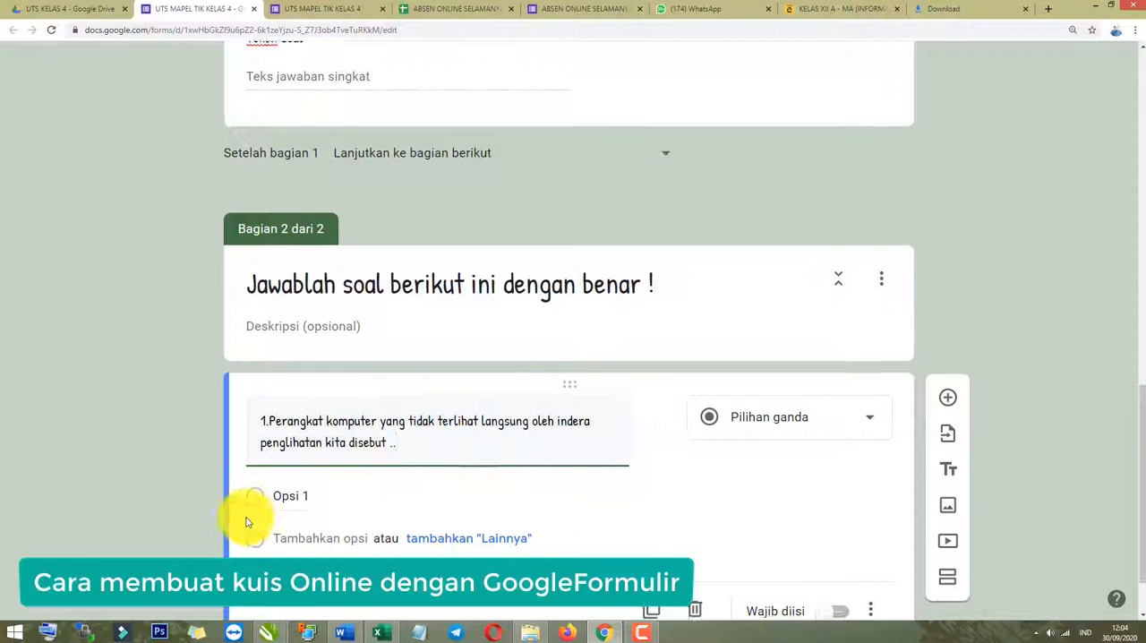
# Choose Pilihan ganda as the question type for question 1.
pyautogui.click(192, 440)
pyautogui.click(861, 362)
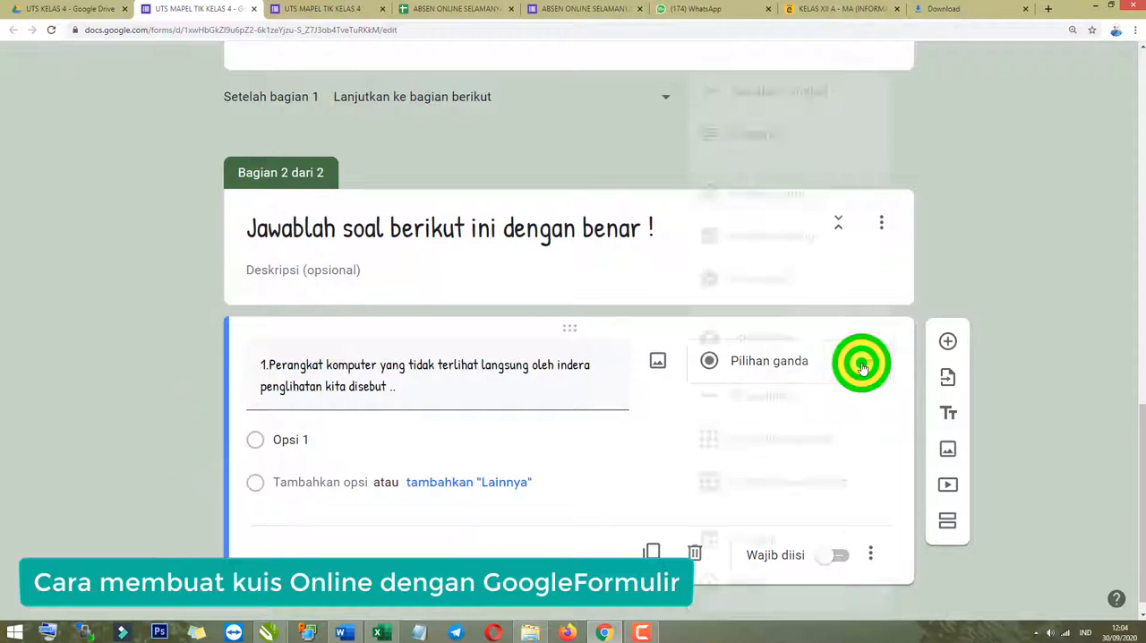
pyautogui.click(795, 199)
pyautogui.click(146, 397)
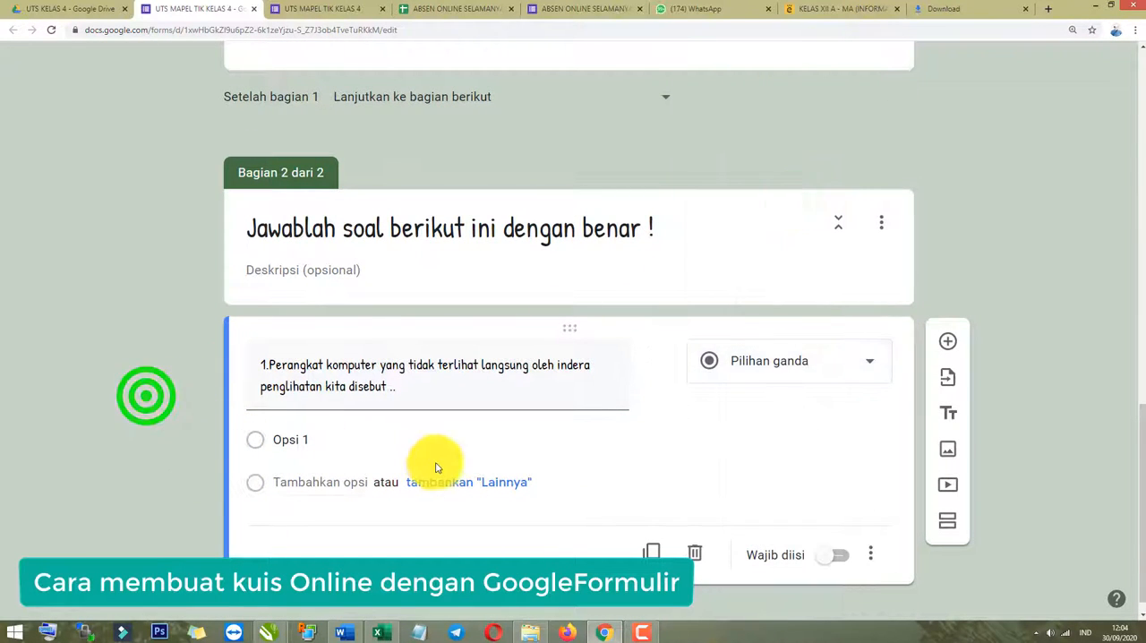
# Switch to the Word document and copy answer options a to d of question 1.
pyautogui.hotkey('alt', 'Tab')
pyautogui.scroll(-1, 375, 459)
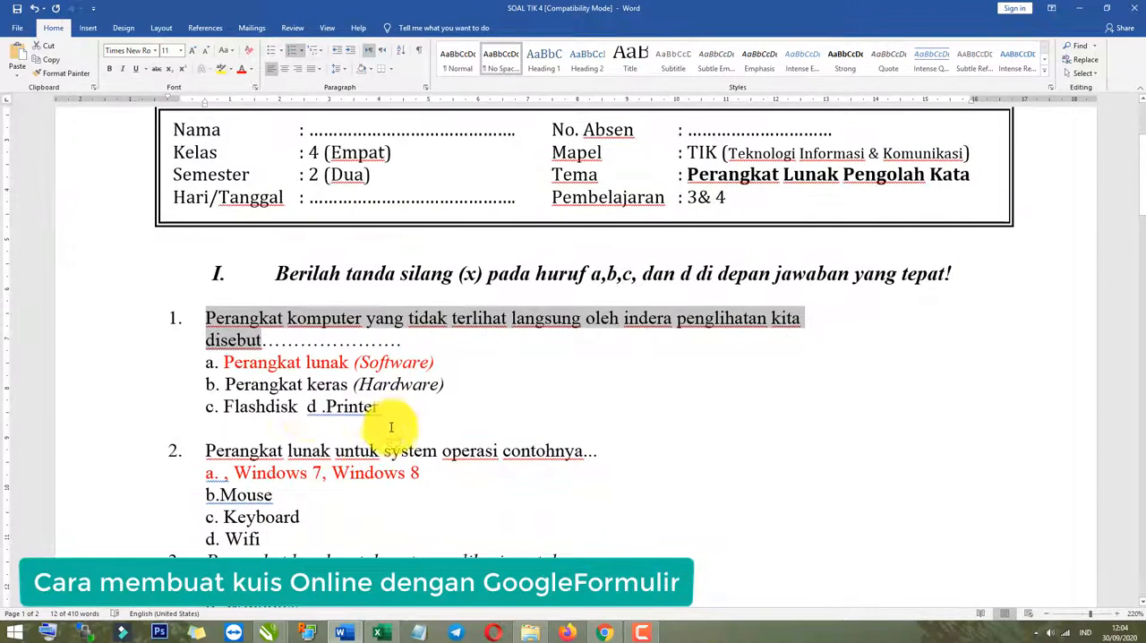
pyautogui.moveTo(382, 411); pyautogui.dragTo(203, 370)
pyautogui.hotkey('ctrl', 'c')
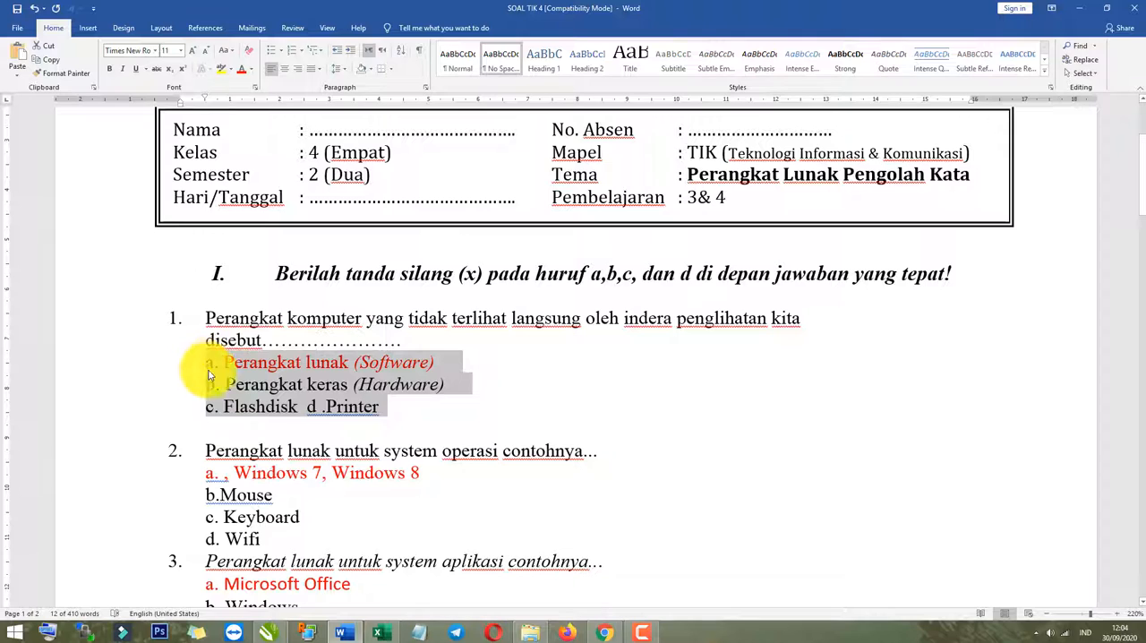
# Return to the form and paste the copied answers as question 1's choices, replacing the default first option.
pyautogui.hotkey('alt', 'Tab')
pyautogui.click(299, 439)
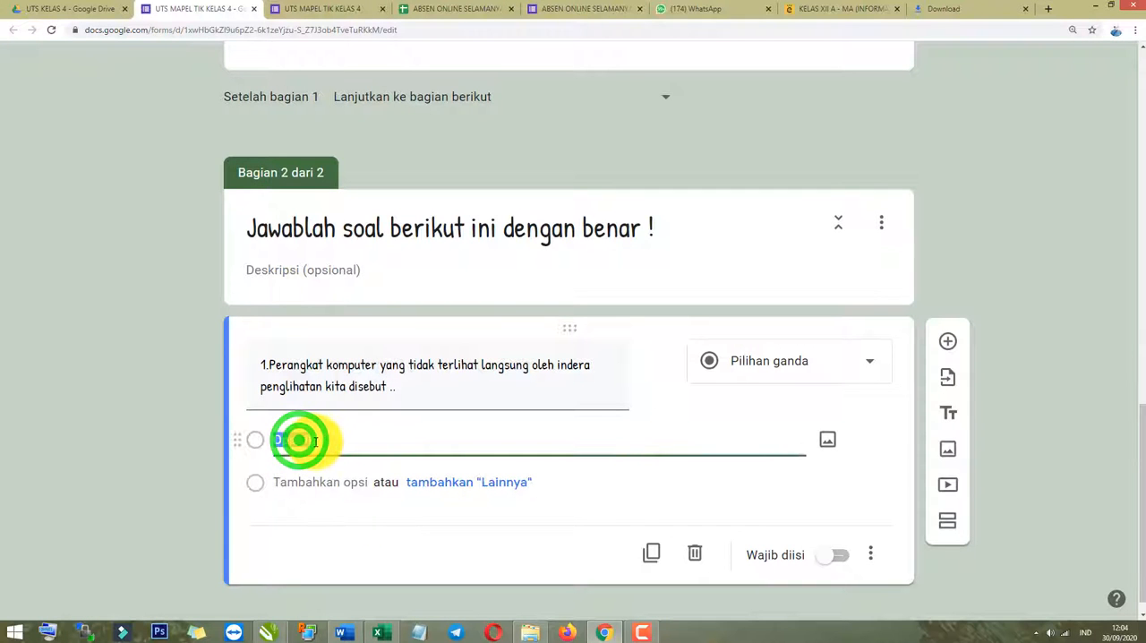
pyautogui.hotkey('ctrl', 'v')
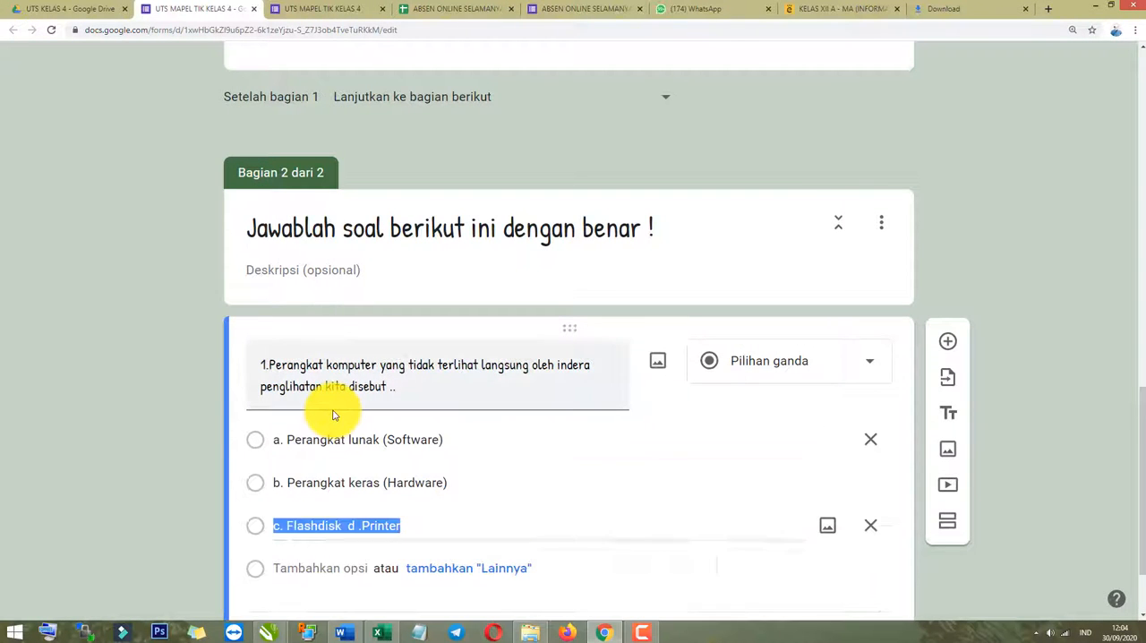
pyautogui.click(403, 509)
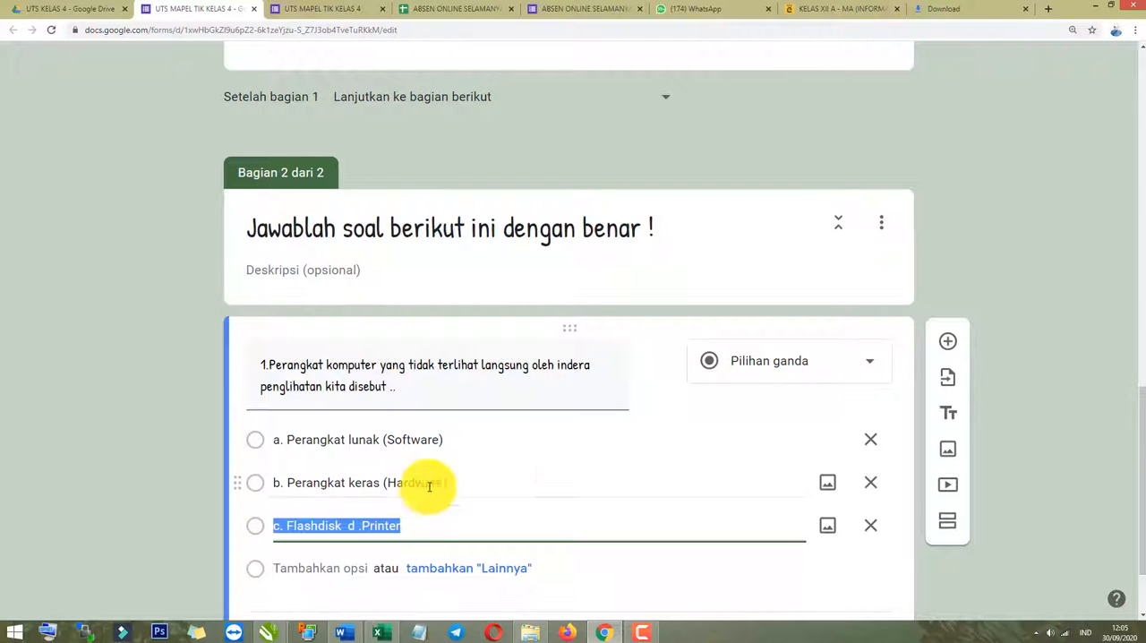
# Check question 1's answer options against the Word document and mark the question as required in the form.
pyautogui.click(191, 450)
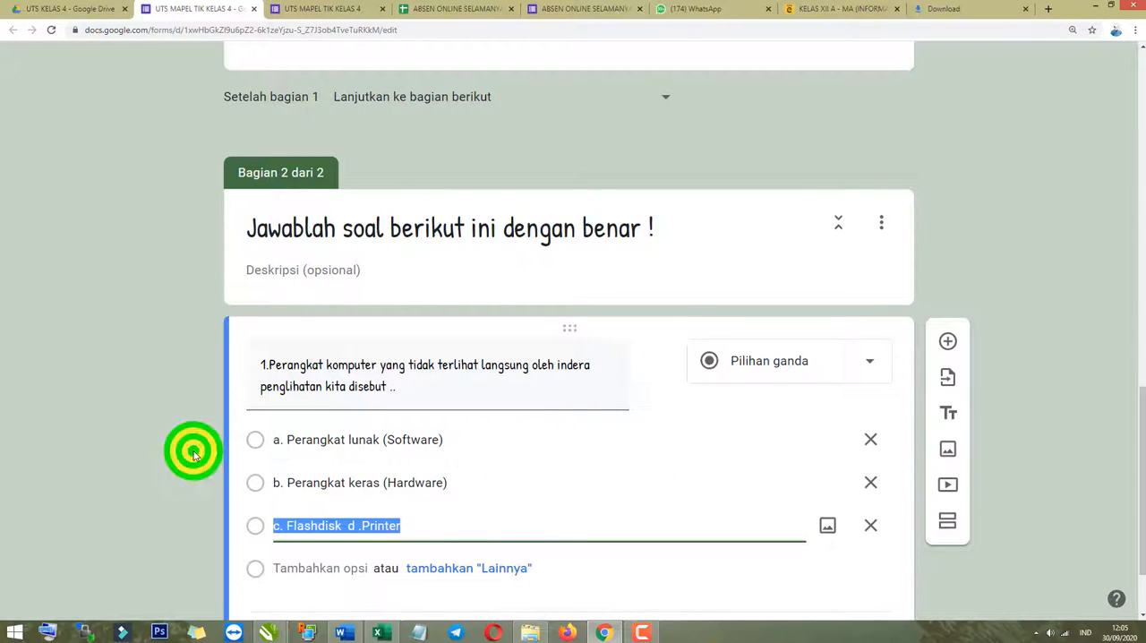
pyautogui.scroll(-1, 519, 480)
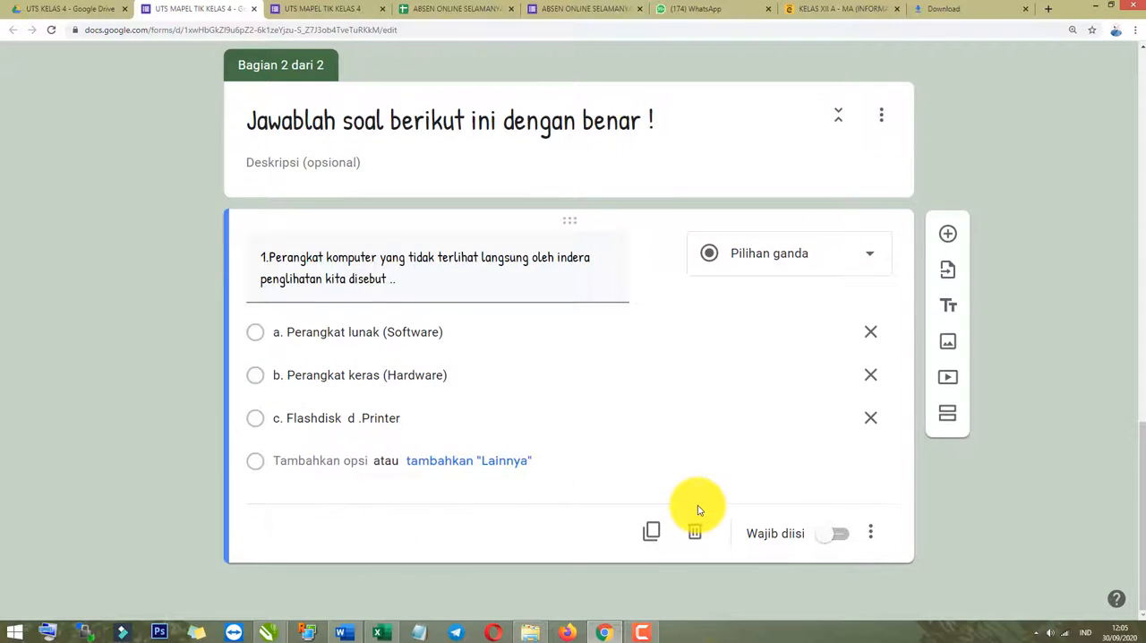
pyautogui.scroll(1, 700, 510)
pyautogui.scroll(-1, 699, 510)
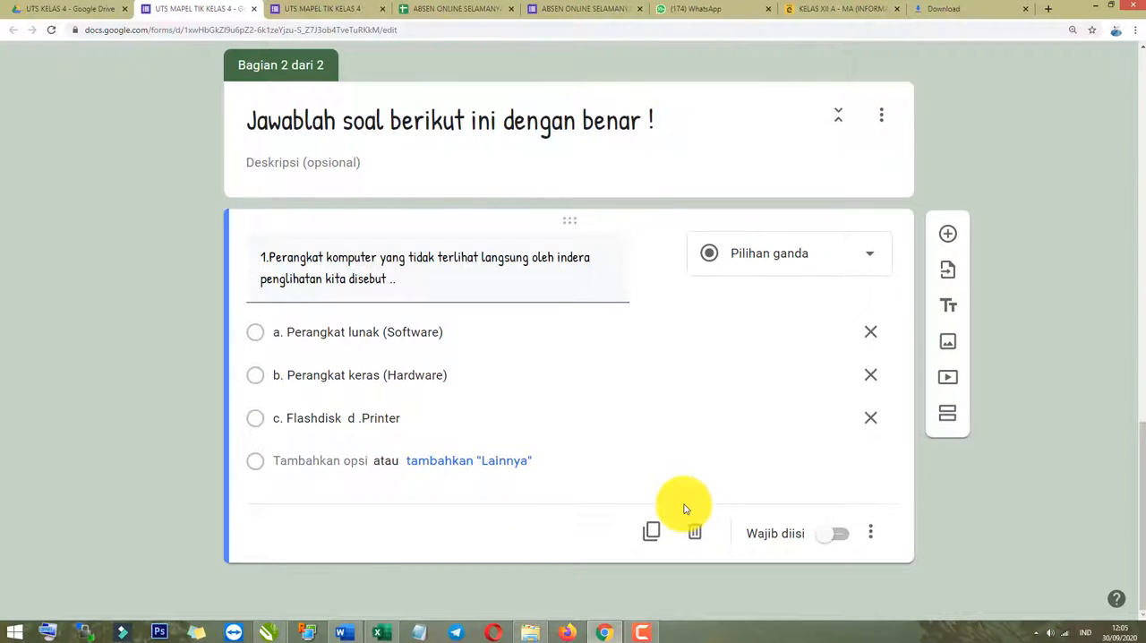
pyautogui.scroll(1, 447, 488)
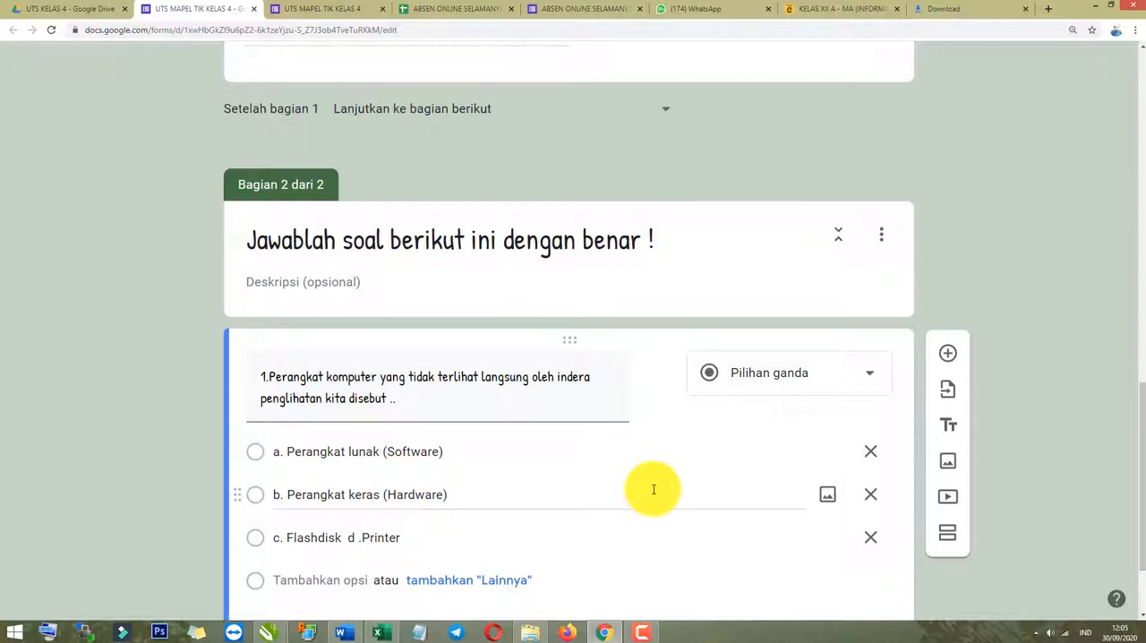
pyautogui.scroll(-1, 581, 438)
pyautogui.hotkey('alt', 'Tab')
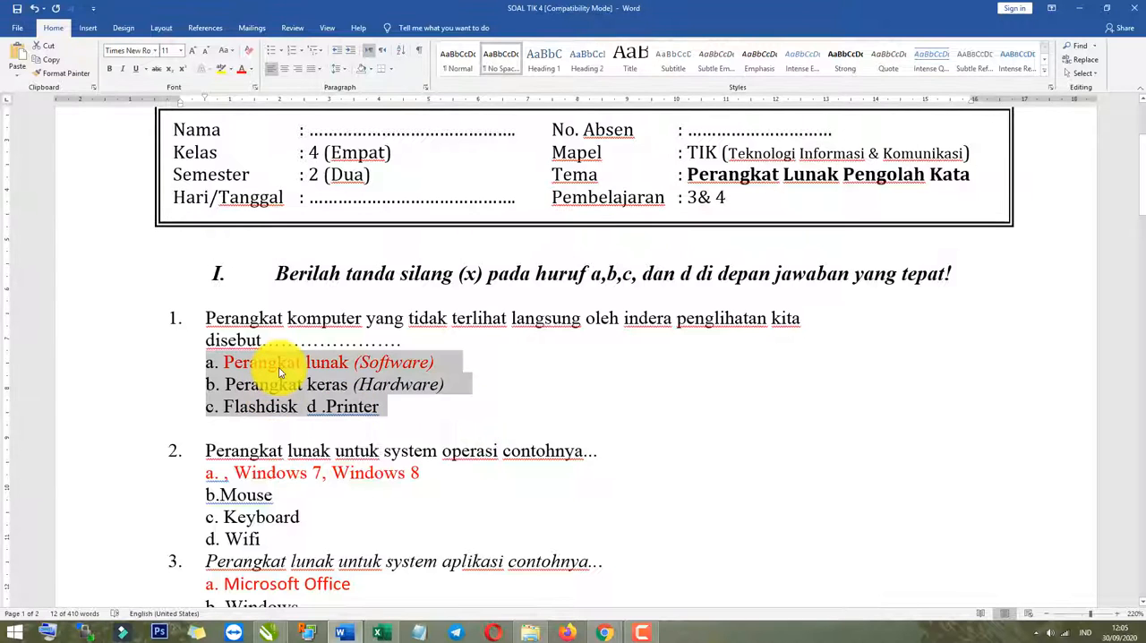
pyautogui.hotkey('alt', 'Tab')
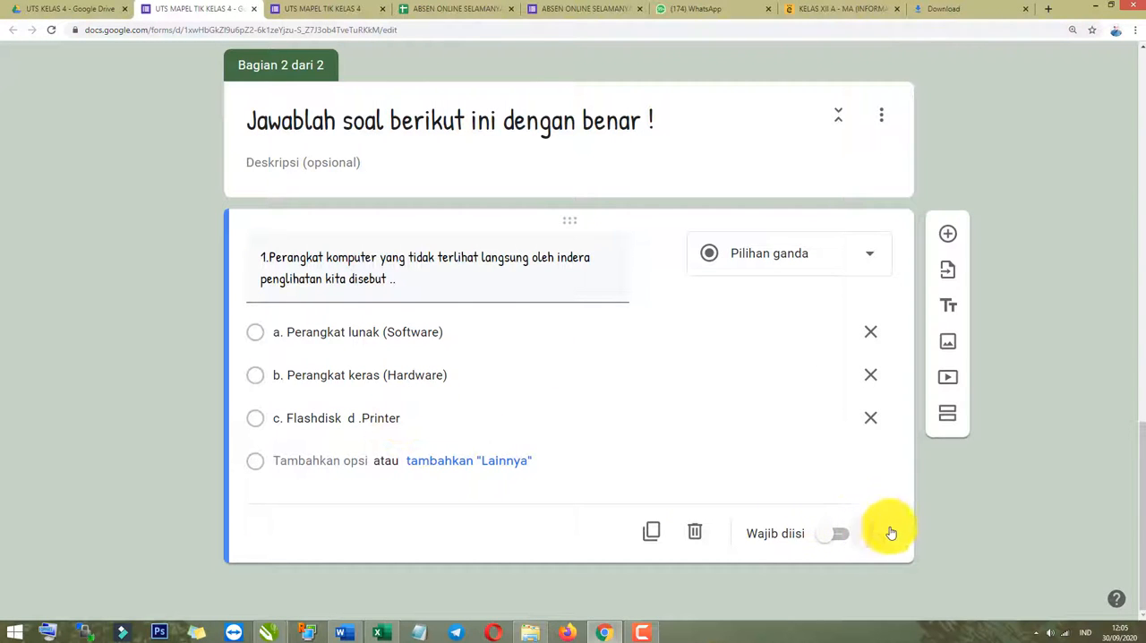
pyautogui.click(839, 535)
# Turn the form into a quiz in its settings, keeping grade release right after each submission, and save.
pyautogui.scroll(10, 841, 533)
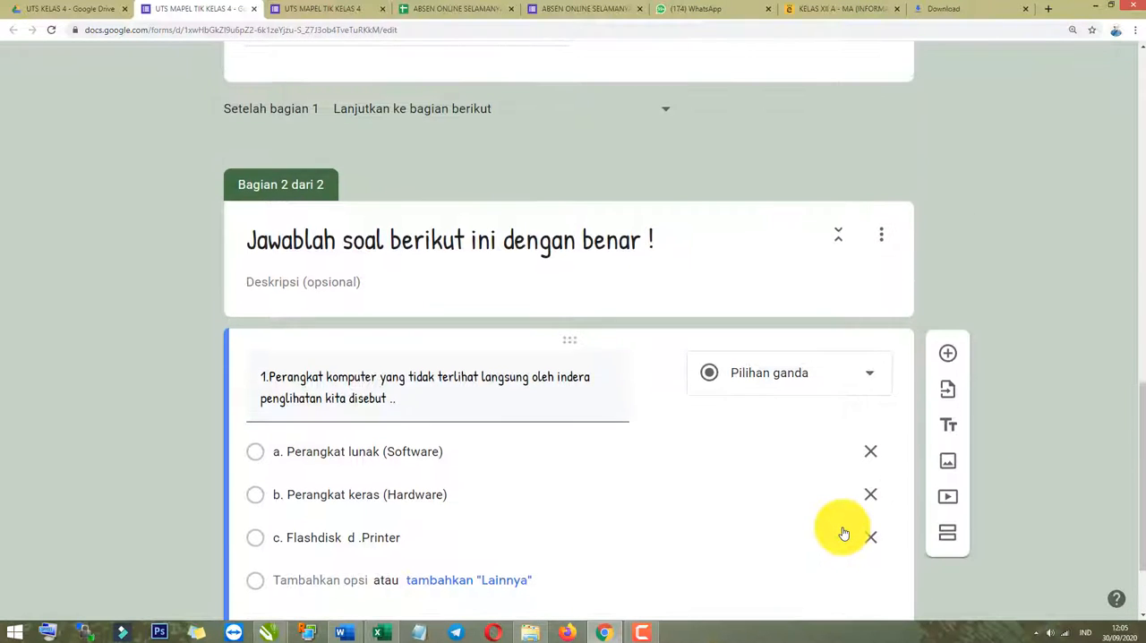
pyautogui.scroll(2, 842, 528)
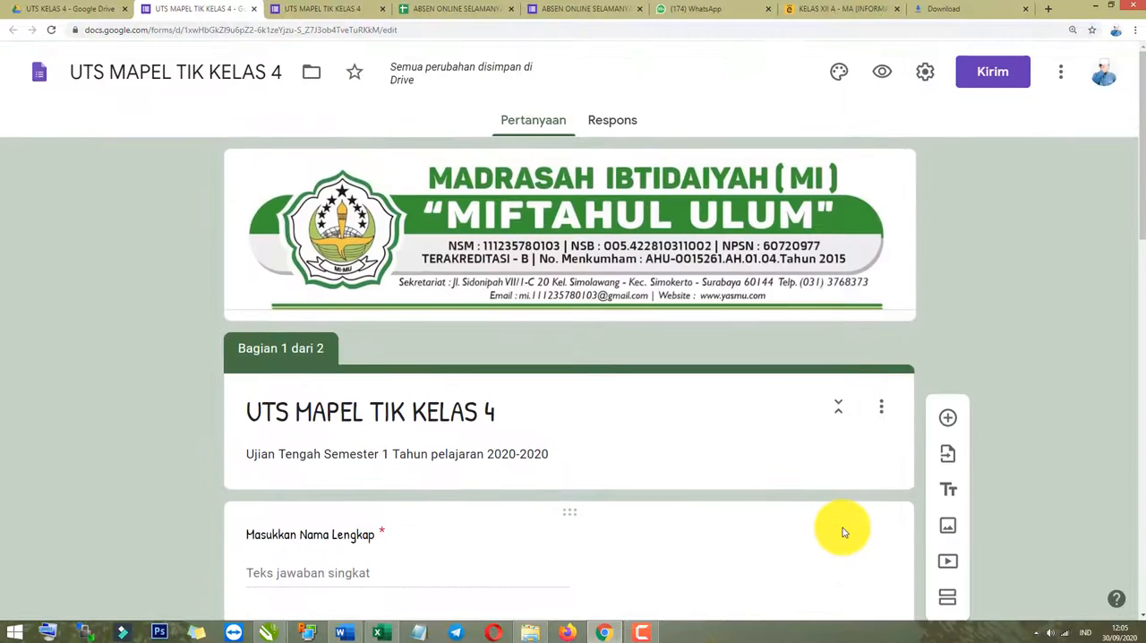
pyautogui.click(926, 76)
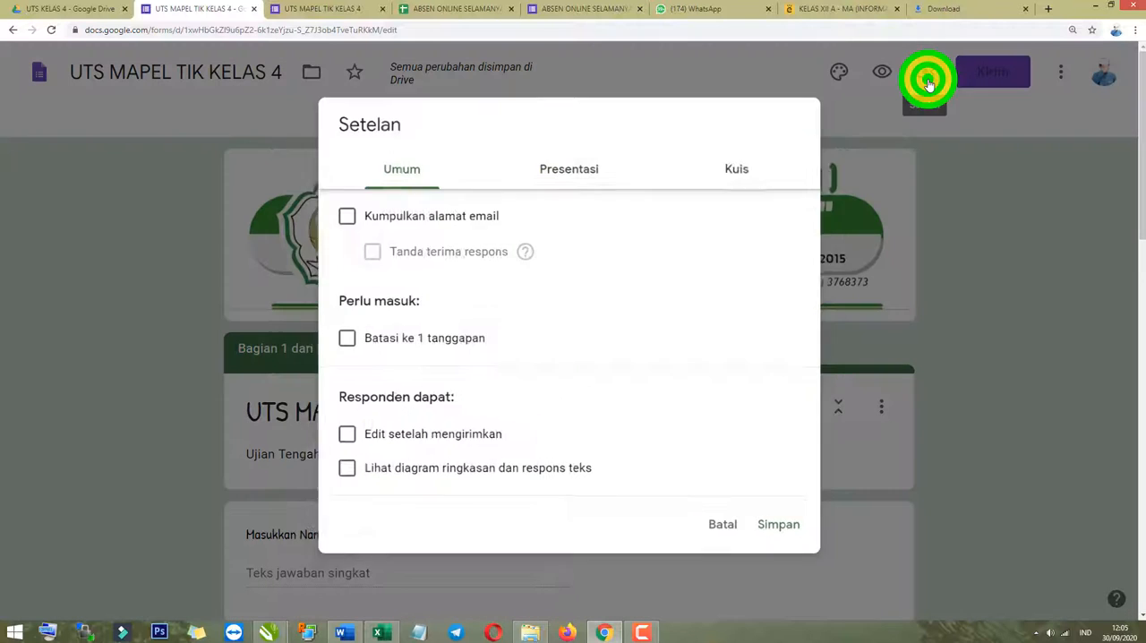
pyautogui.click(752, 164)
pyautogui.click(348, 216)
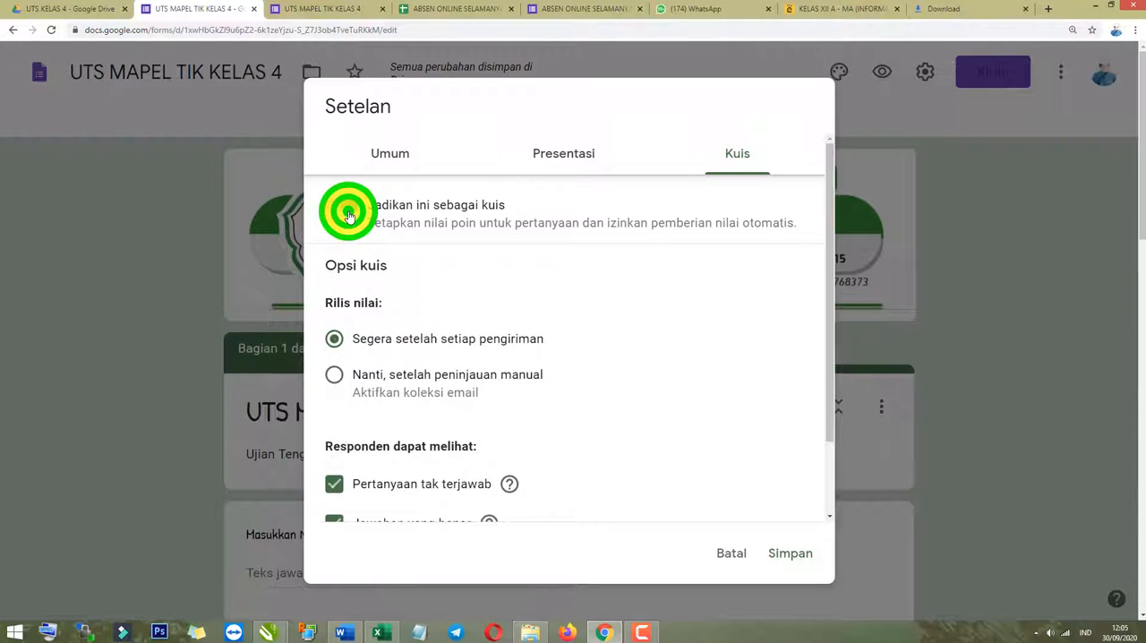
pyautogui.scroll(-2, 537, 403)
pyautogui.click(787, 552)
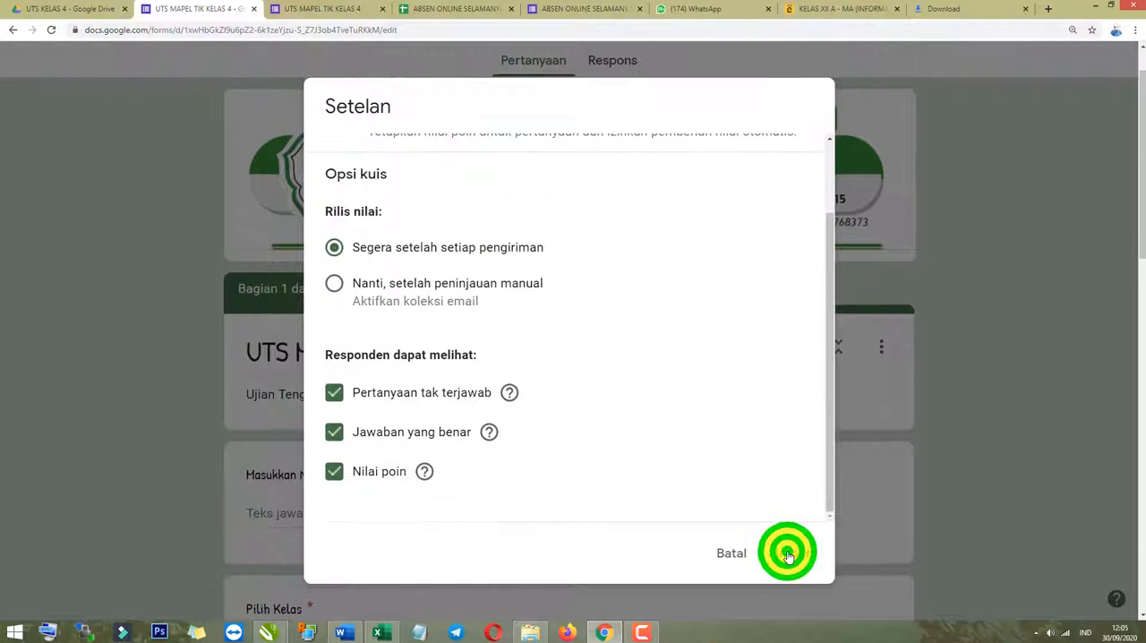
# Set question 1's answer key to "a. Perangkat lunak (Software)" worth 20 points and finish the key.
pyautogui.scroll(-13, 614, 546)
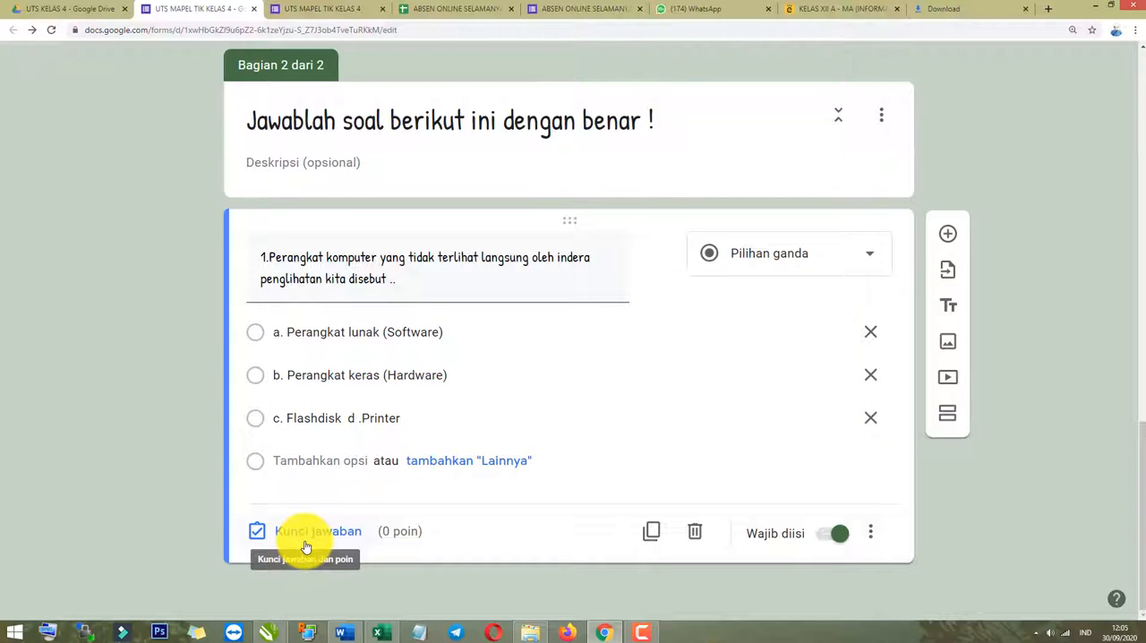
pyautogui.click(307, 535)
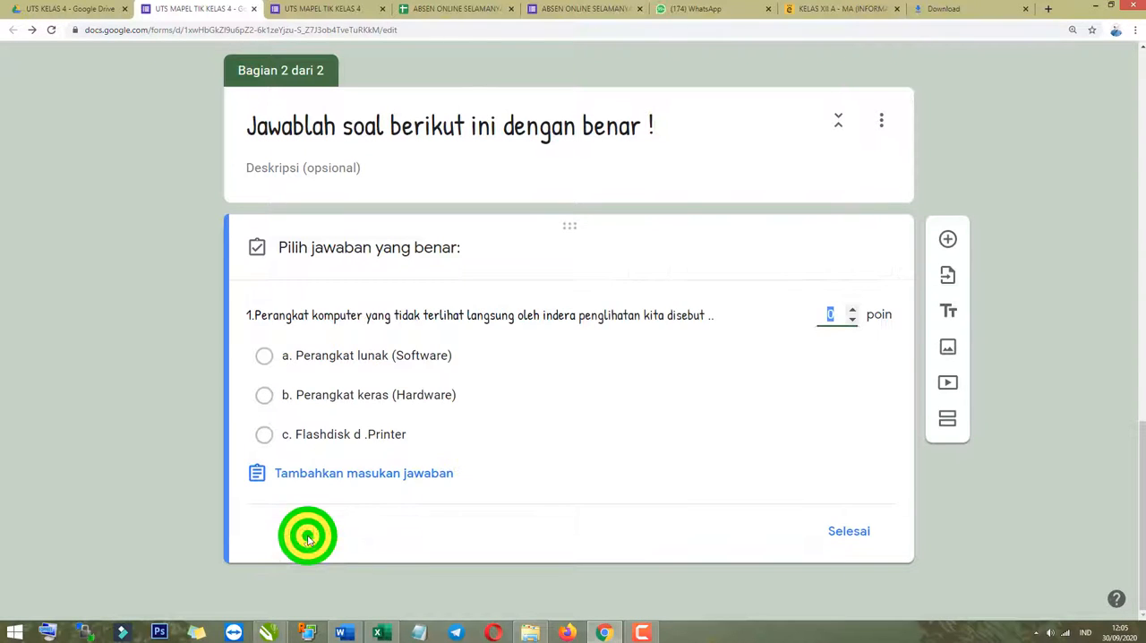
pyautogui.click(266, 360)
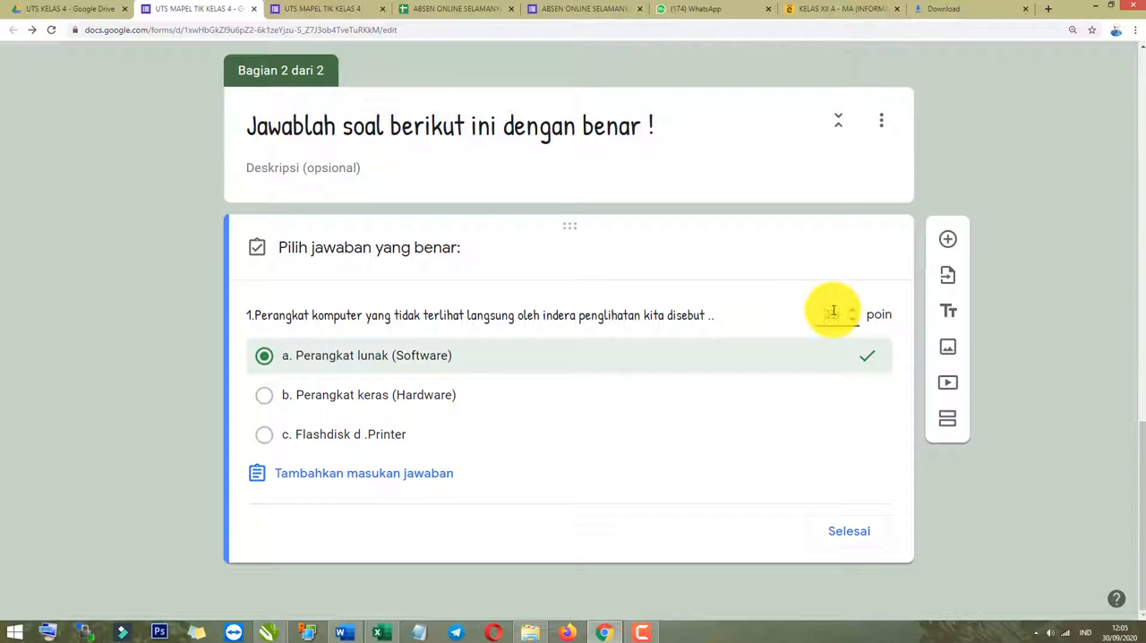
pyautogui.click(202, 427)
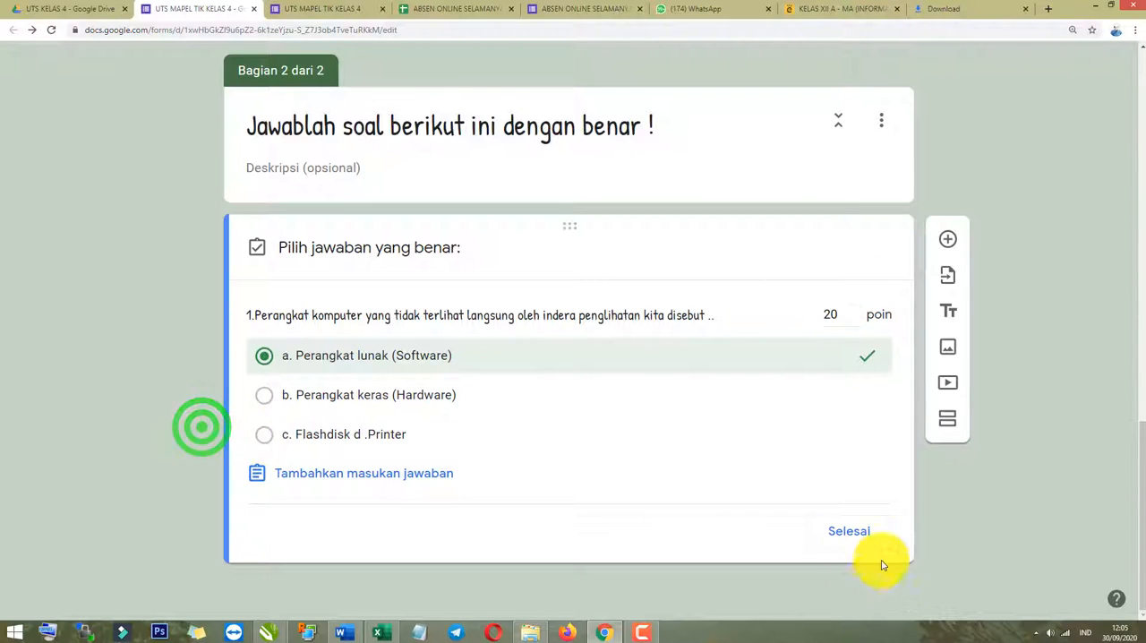
pyautogui.click(846, 530)
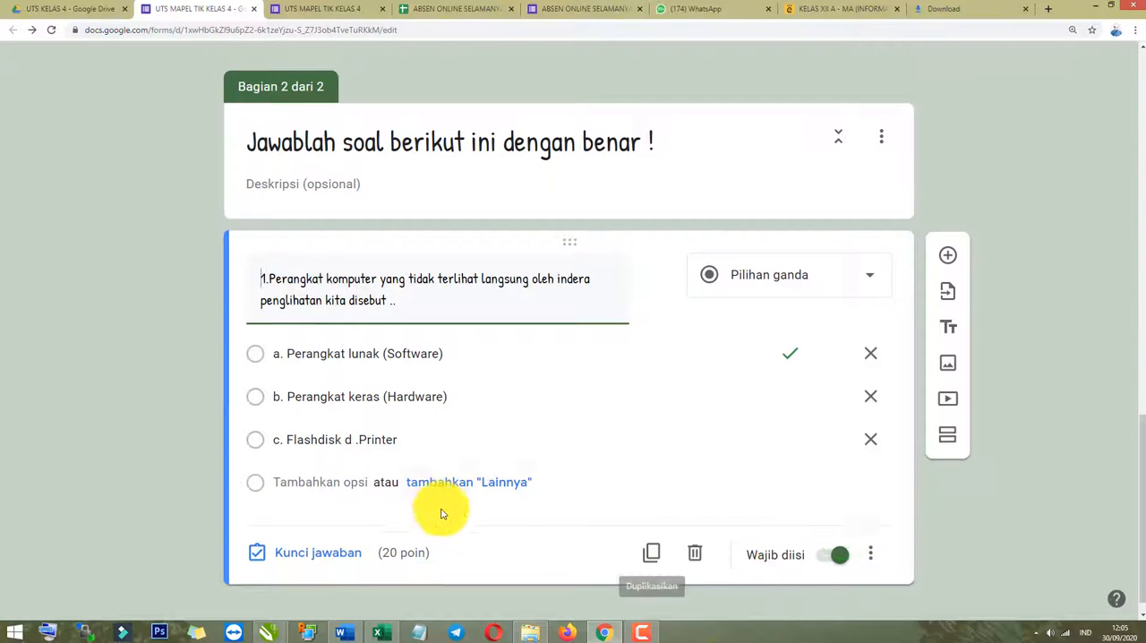
# Add a space after the number in question 1's text and duplicate the question.
pyautogui.click(411, 289)
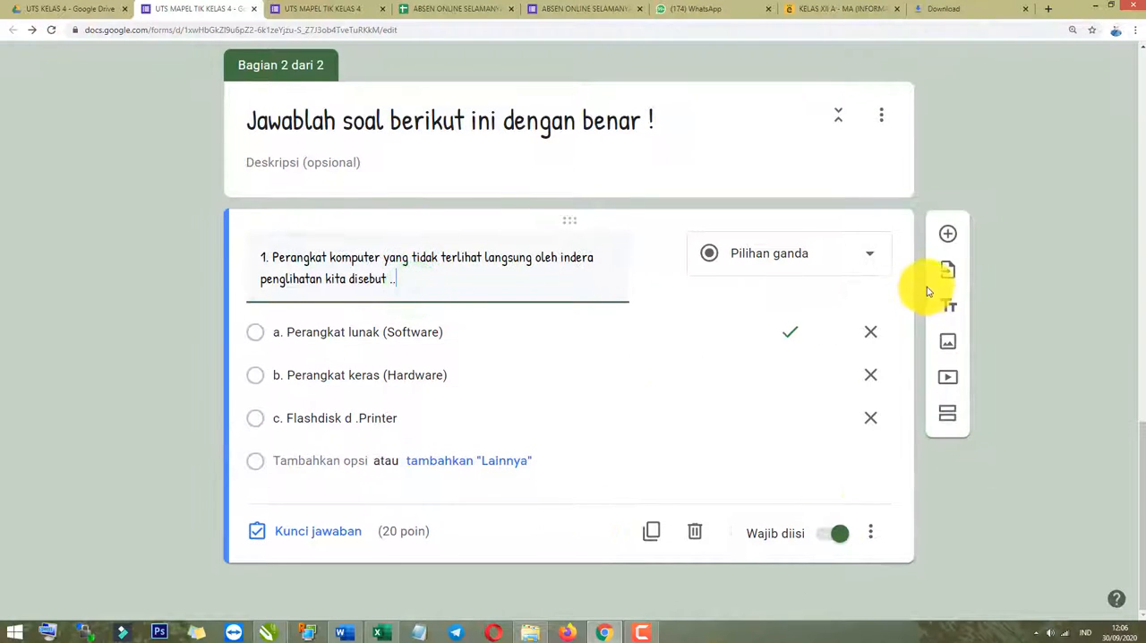
pyautogui.click(654, 535)
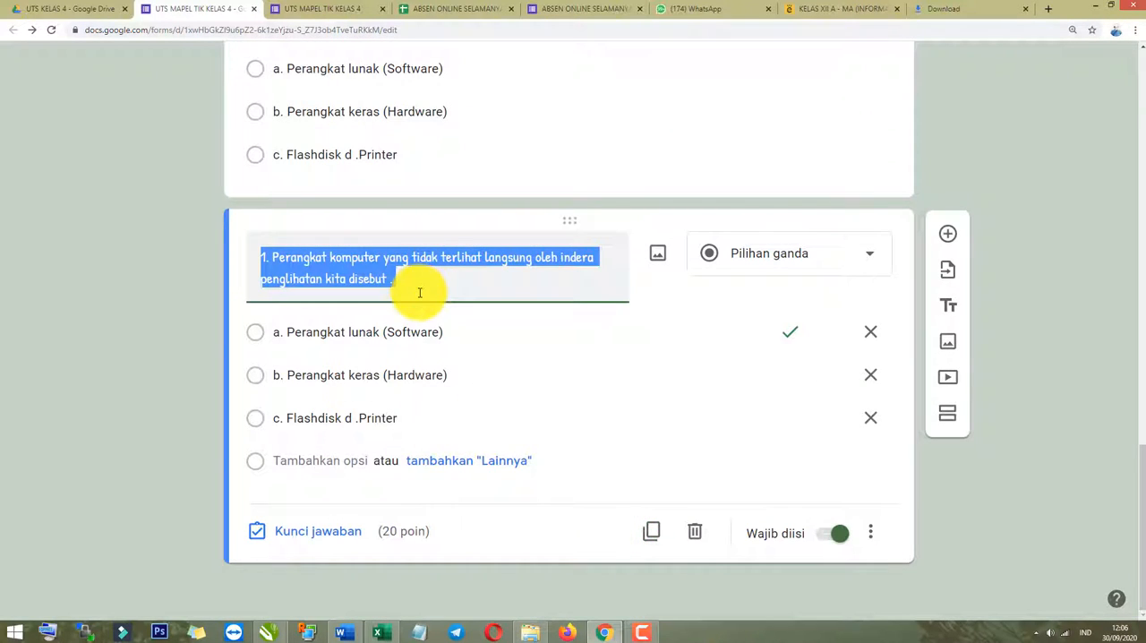
pyautogui.click(411, 283)
pyautogui.moveTo(398, 281); pyautogui.dragTo(278, 257)
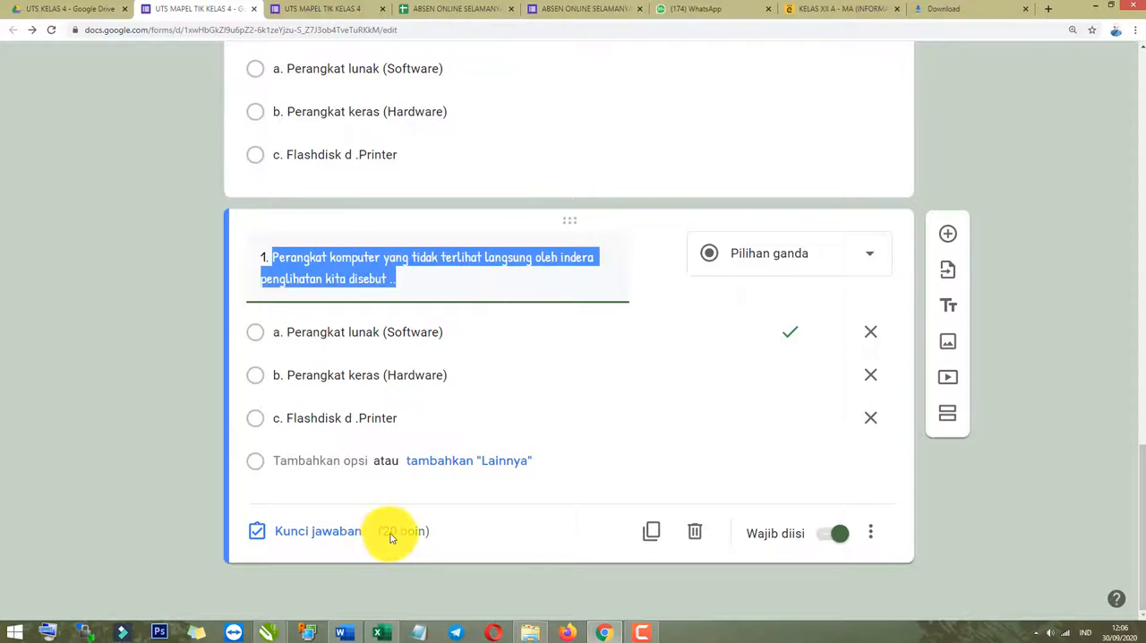
pyautogui.click(173, 455)
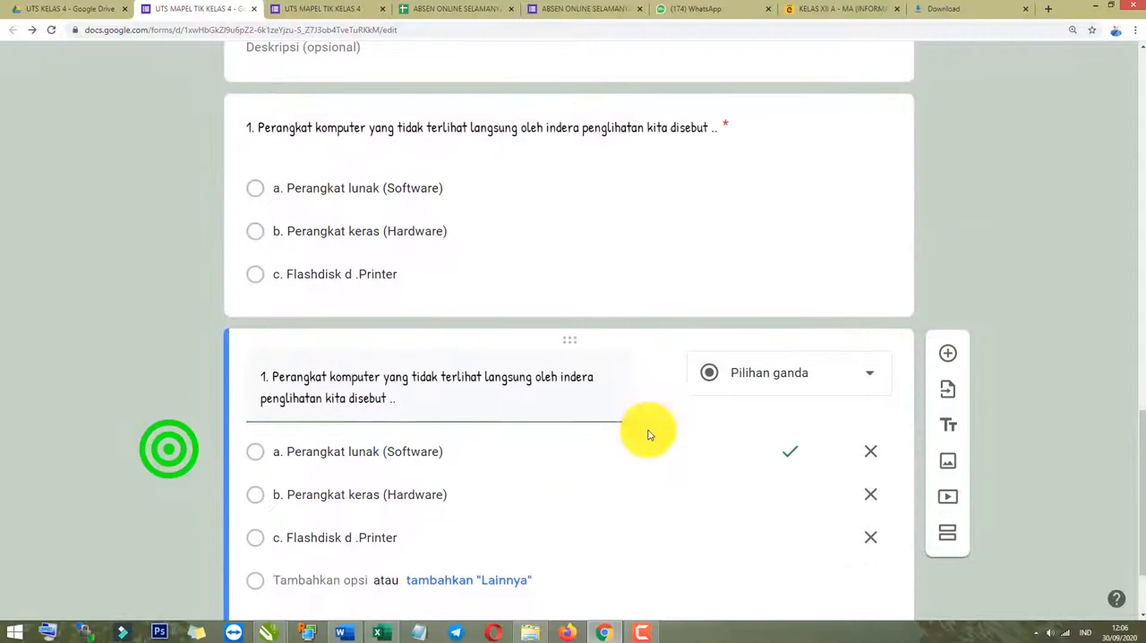
# Switch to the Word document and copy question 2's text together with its option a line.
pyautogui.hotkey('alt', 'Tab')
pyautogui.scroll(-2, 508, 433)
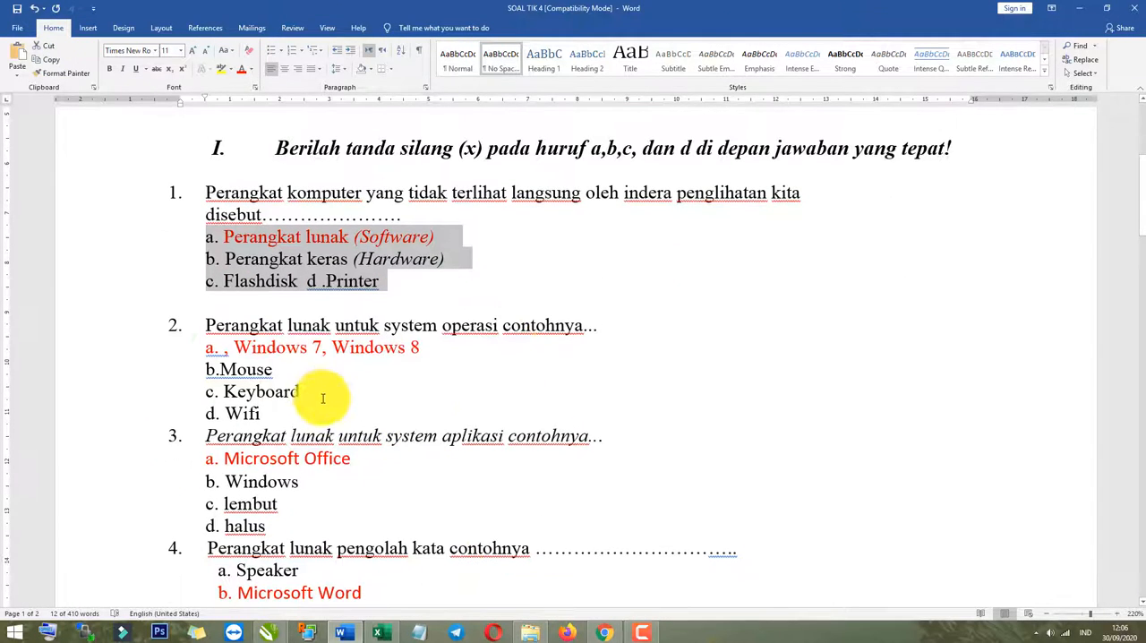
pyautogui.moveTo(433, 347); pyautogui.dragTo(256, 325)
pyautogui.hotkey('alt', 'Tab')
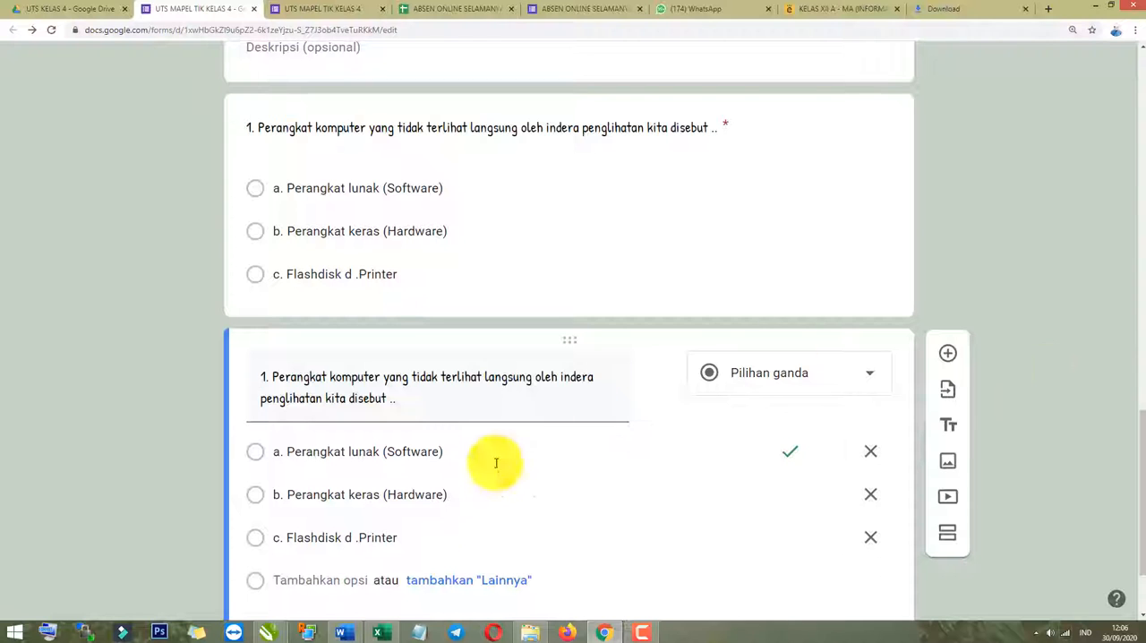
# Replace the duplicated question's text with "2. Perangkat lunak untuk system operasi contohnya...a. , Windows 7, Windows 8".
pyautogui.tripleClick(387, 384)
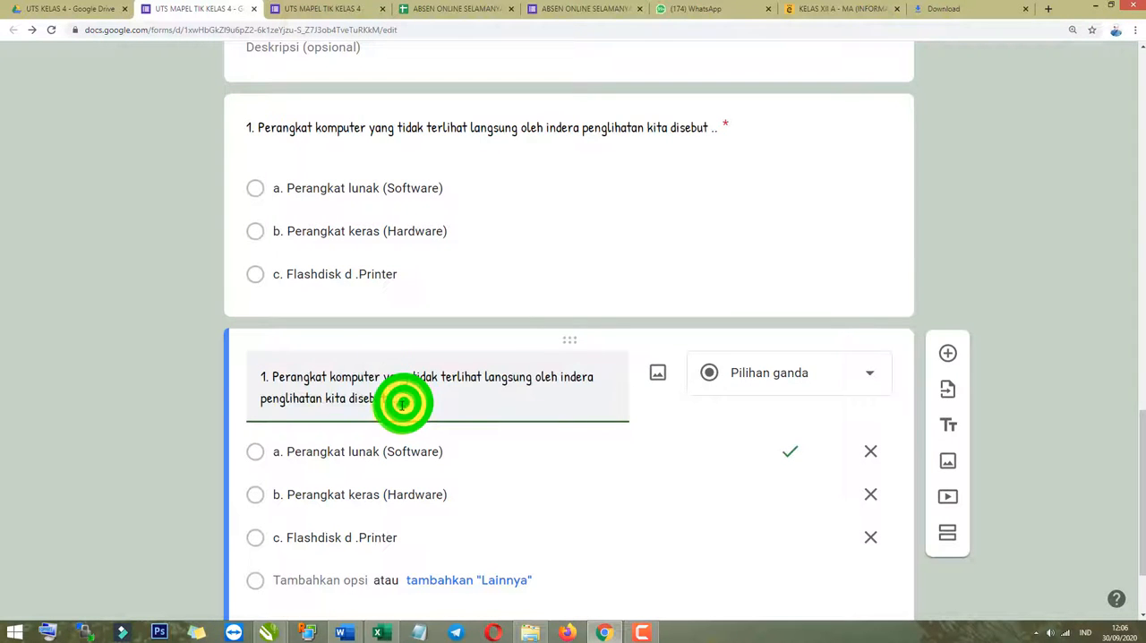
pyautogui.write('2 Perangkat lunak untuk system operasi contohnya...a. , Windows 7, Windows 8')
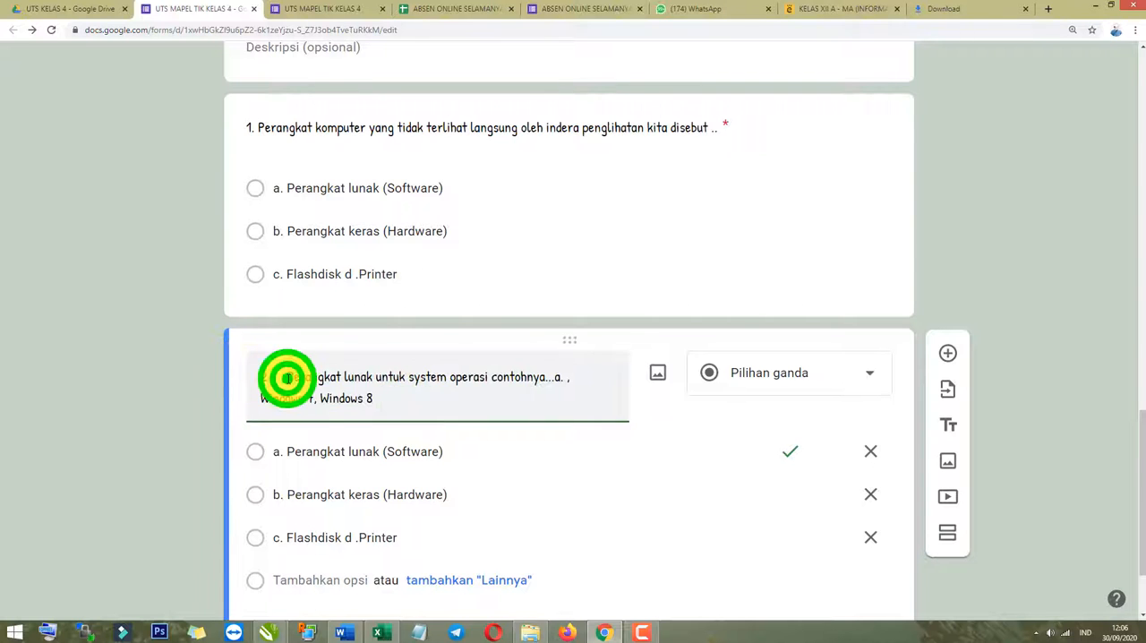
pyautogui.press('BackSpace')
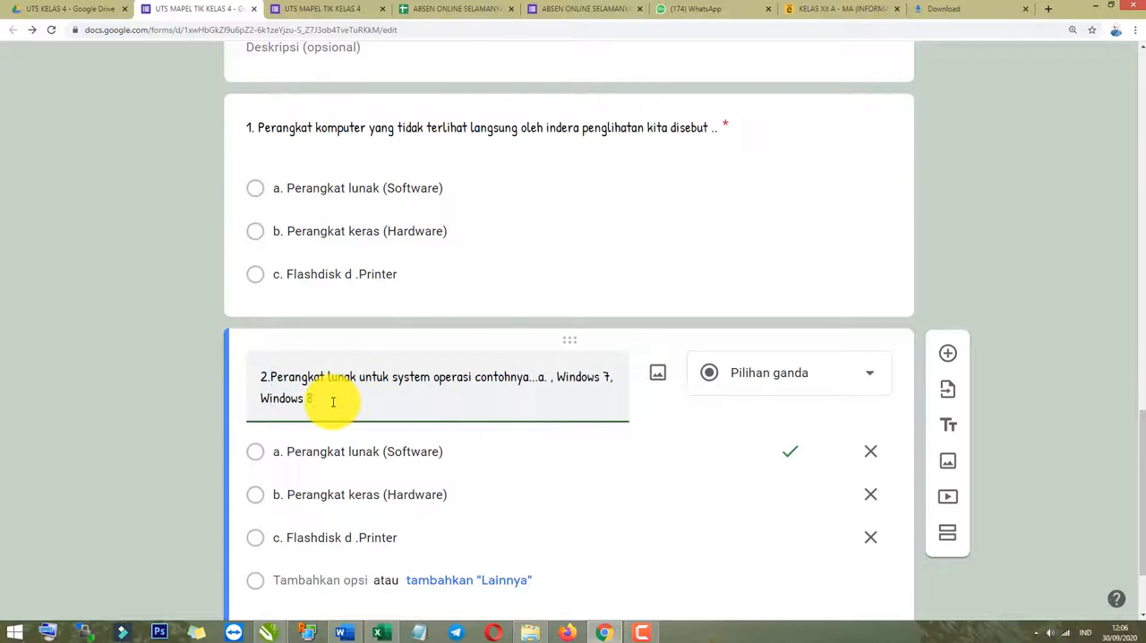
pyautogui.scroll(-2, 379, 471)
# Switch to the Word document and copy answer options a to d of question 2.
pyautogui.hotkey('alt', 'Tab')
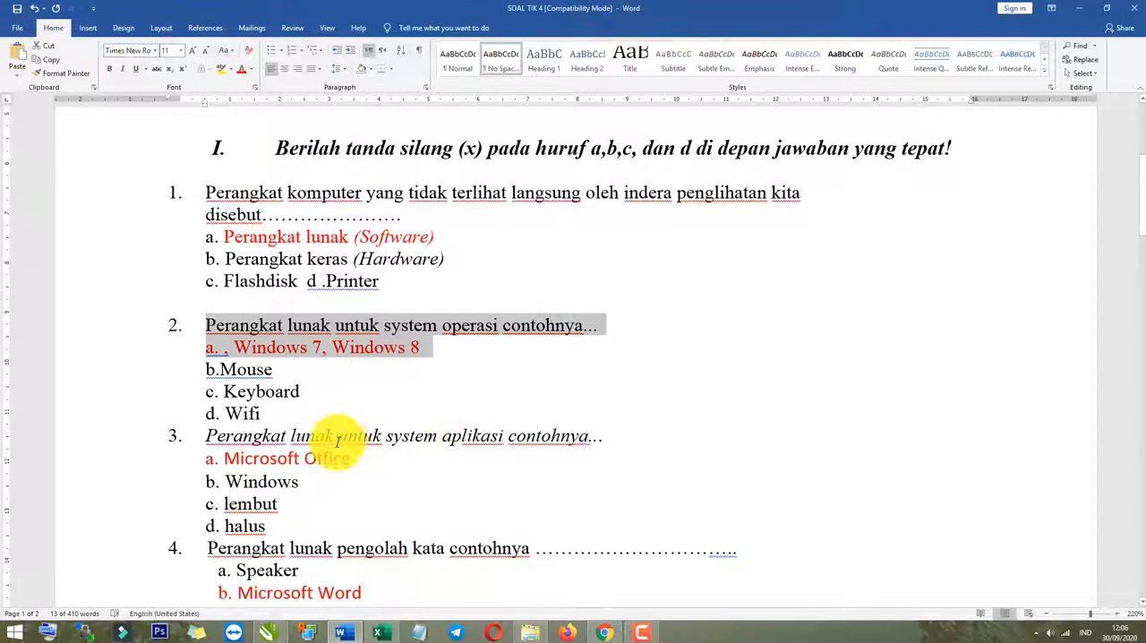
pyautogui.scroll(-2, 338, 440)
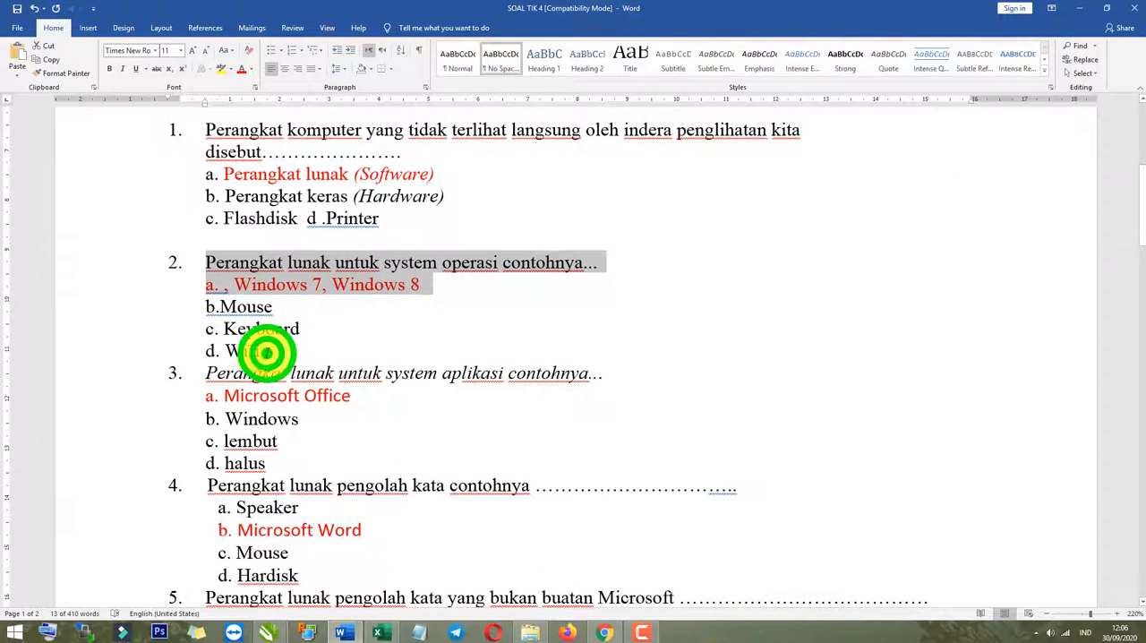
pyautogui.moveTo(267, 352); pyautogui.dragTo(206, 286)
pyautogui.hotkey('ctrl', 'c')
# Back in the form, clear question 2's old options and paste the copied answers, from Windows 7, Windows 8 to Wifi, as its choices.
pyautogui.click(604, 632)
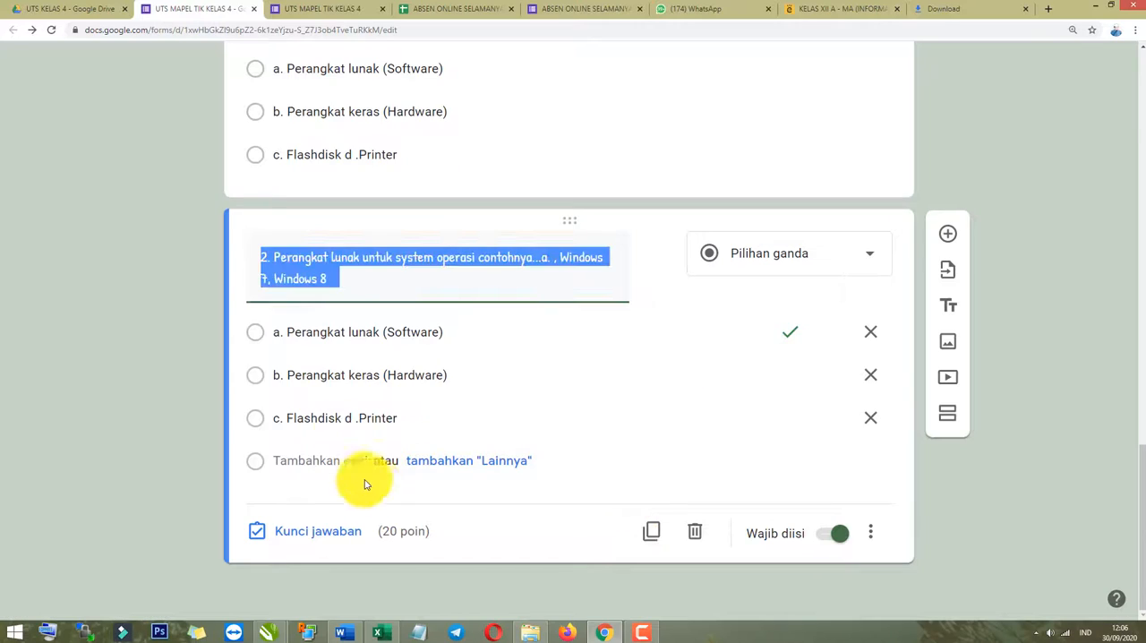
pyautogui.click(211, 368)
pyautogui.click(870, 415)
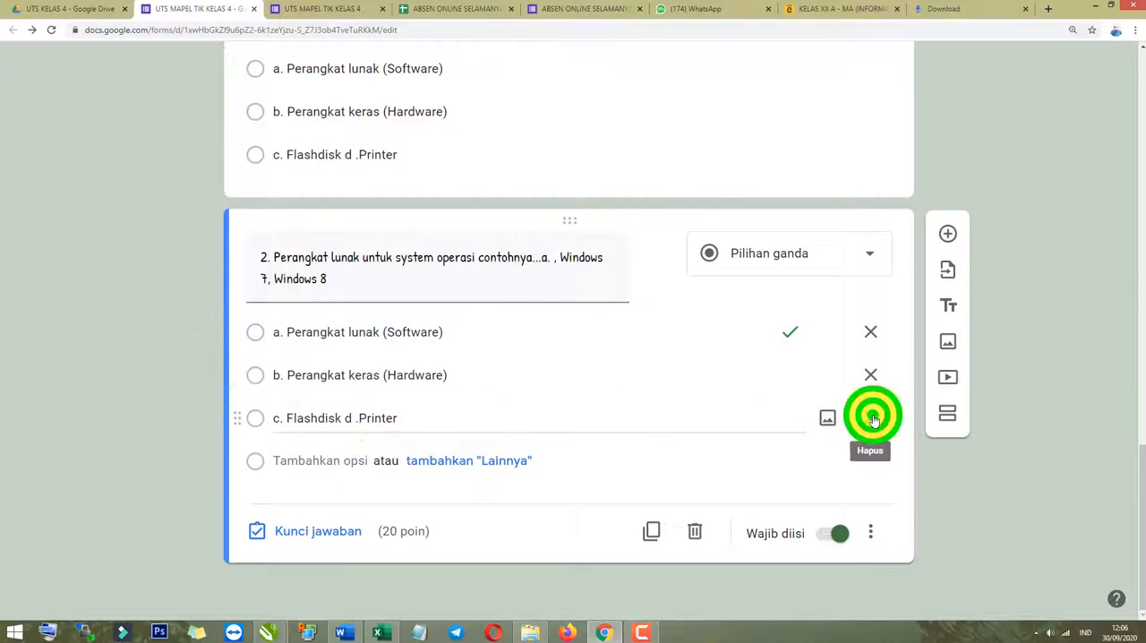
pyautogui.click(869, 414)
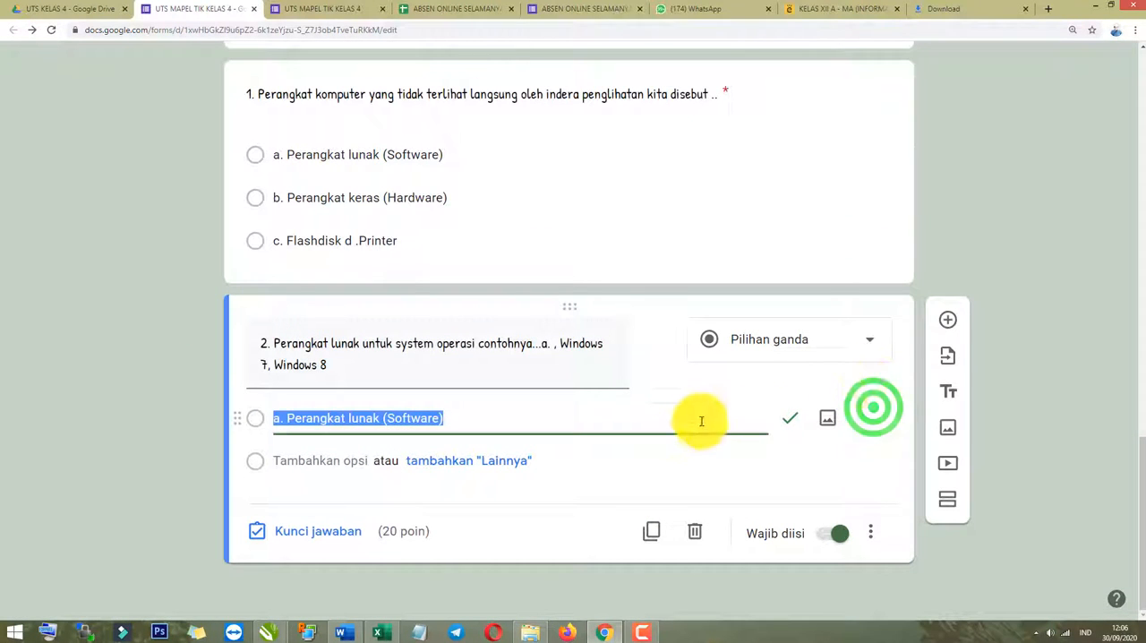
pyautogui.press('BackSpace')
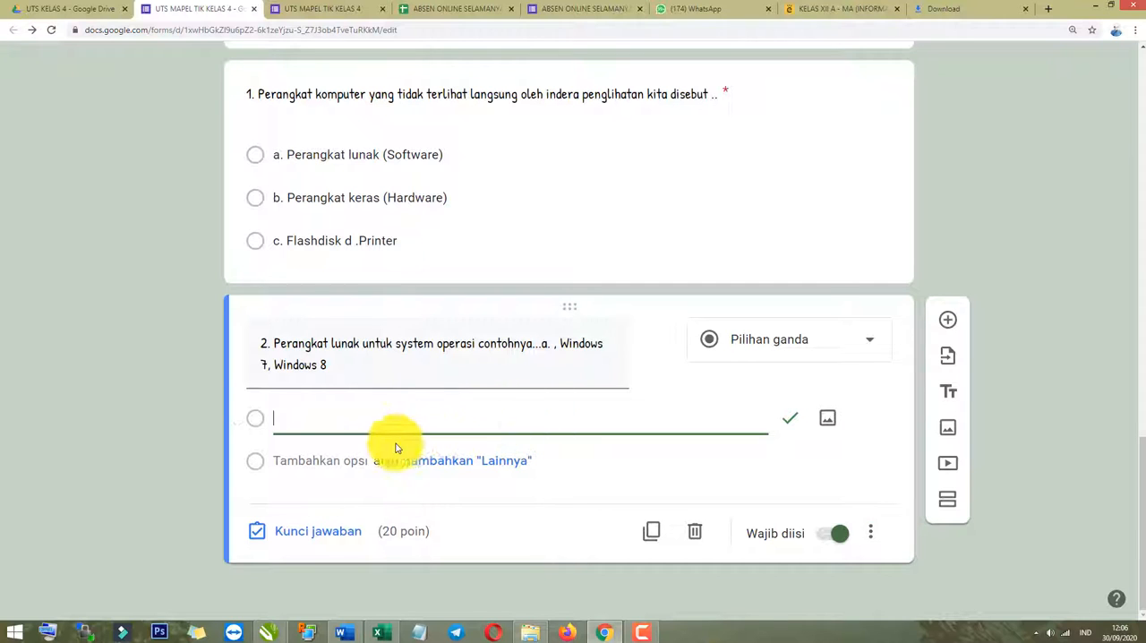
pyautogui.rightClick(339, 421)
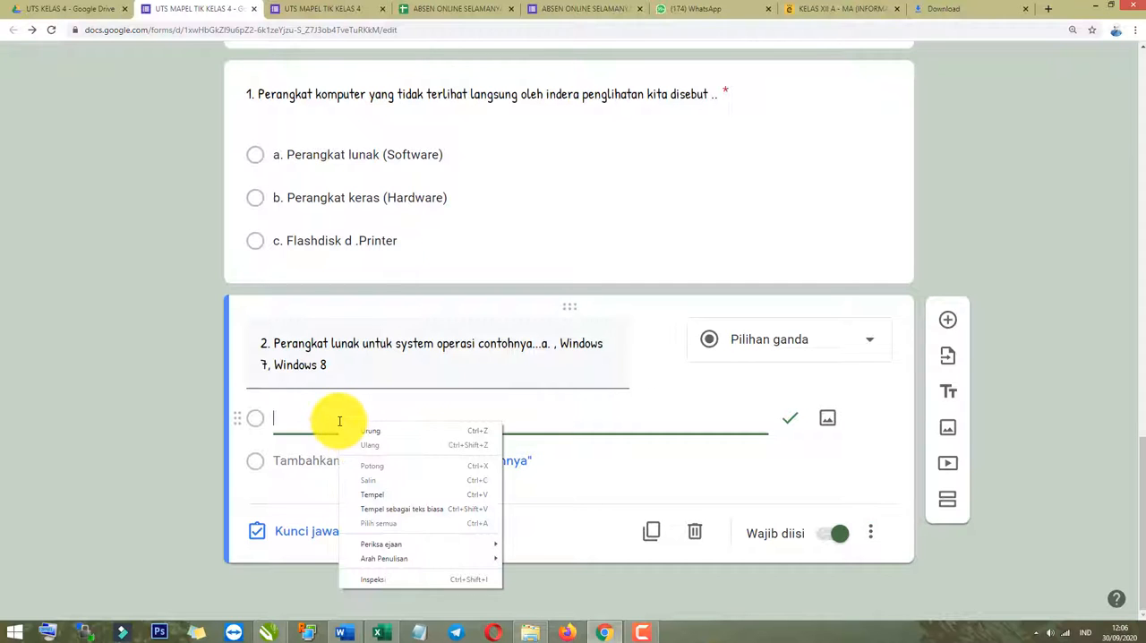
pyautogui.click(373, 495)
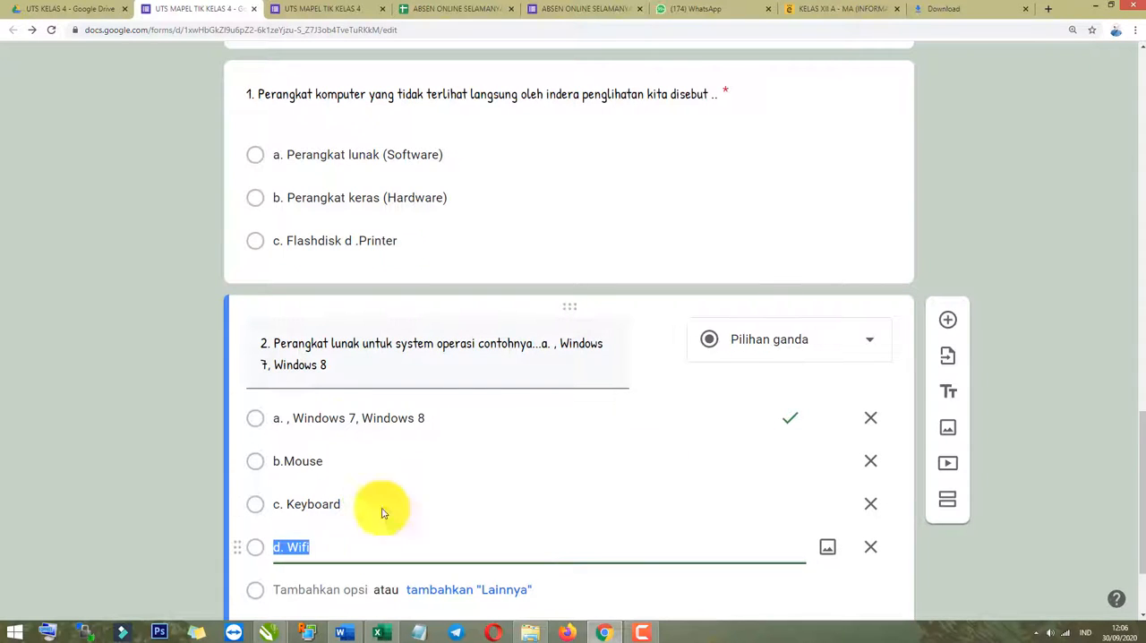
pyautogui.click(146, 450)
# Set option a, Windows 7, Windows 8, as the correct answer in question 2's answer key.
pyautogui.scroll(-1, 146, 450)
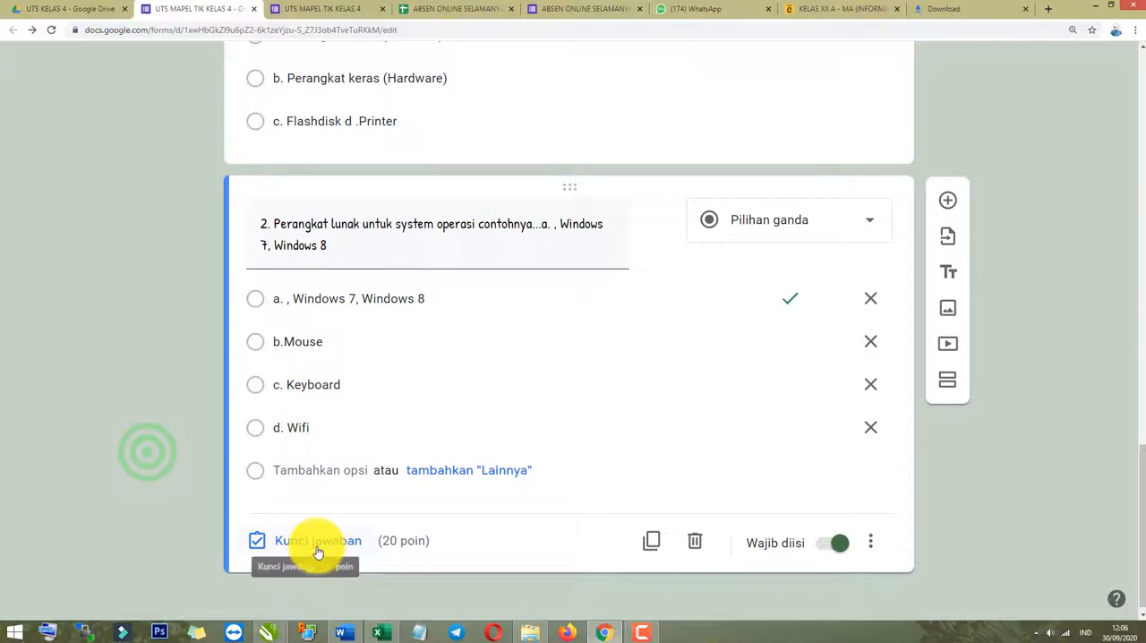
pyautogui.click(317, 548)
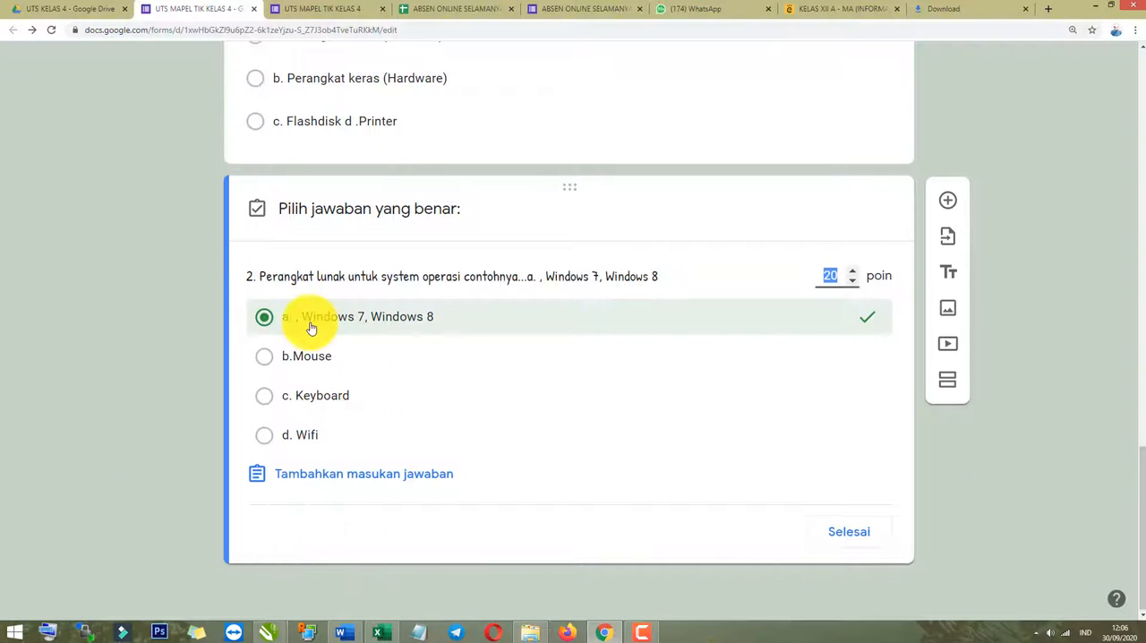
pyautogui.click(264, 357)
pyautogui.click(266, 319)
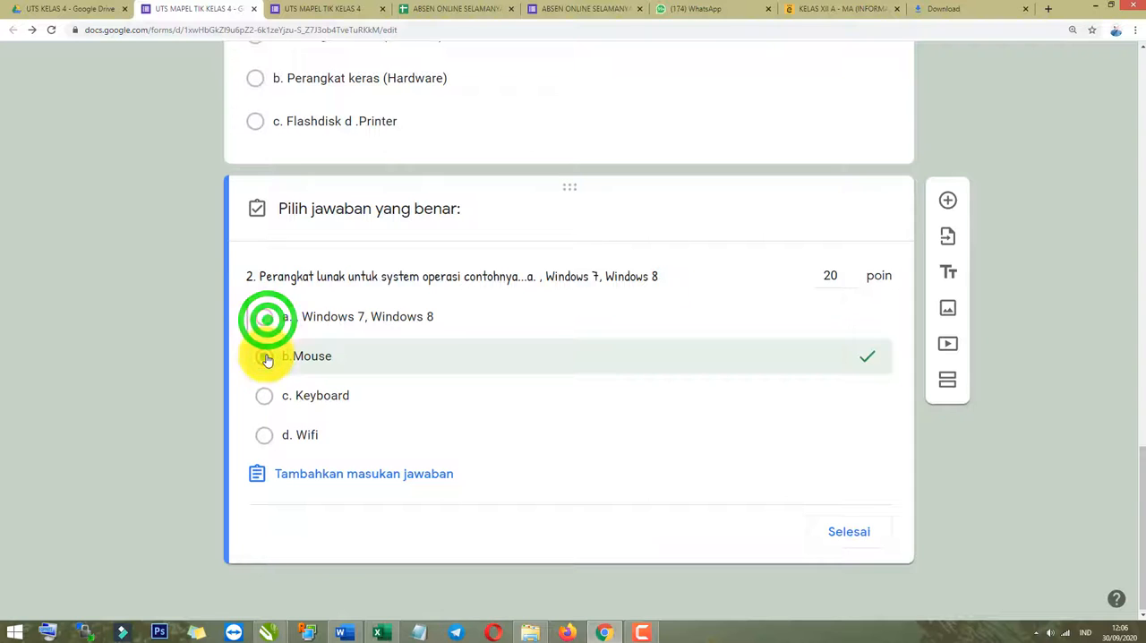
pyautogui.click(266, 319)
pyautogui.click(264, 357)
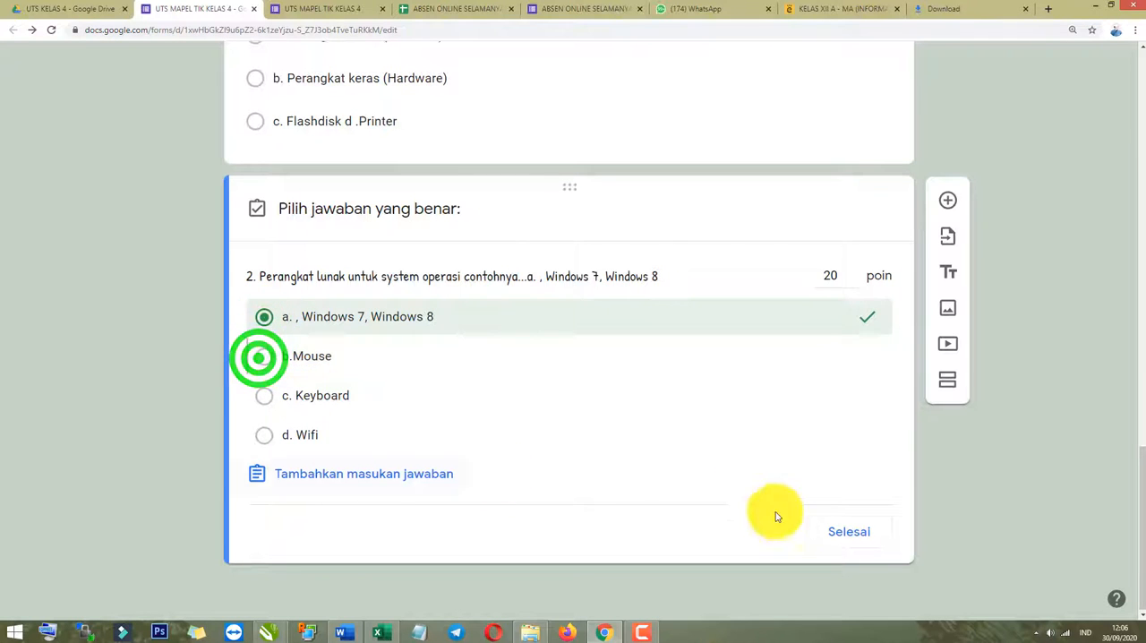
pyautogui.click(849, 531)
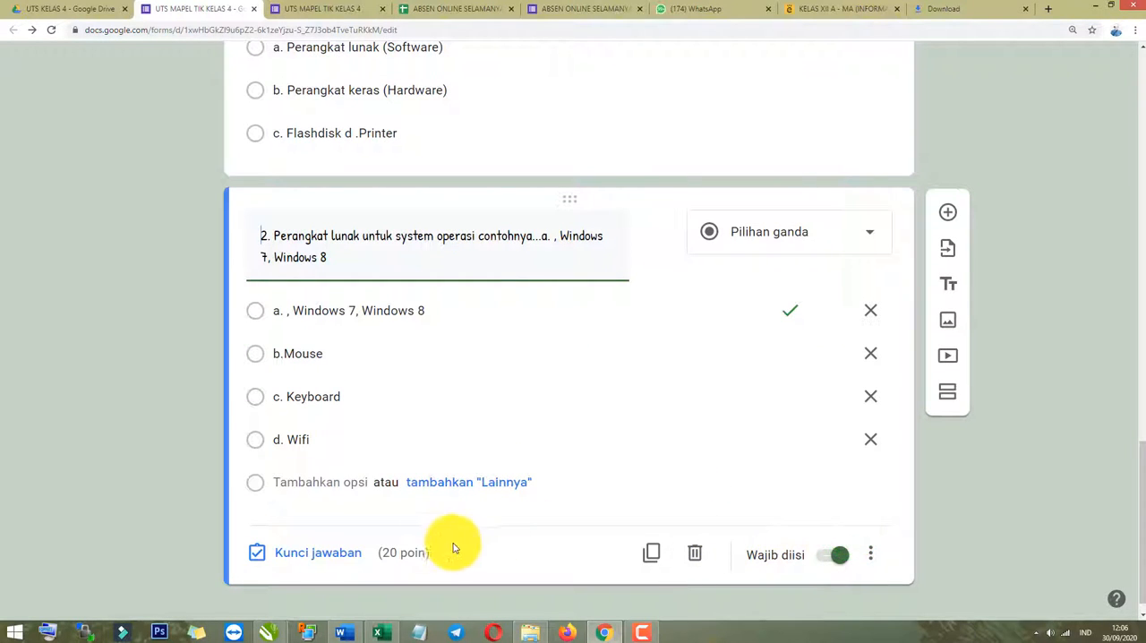
# Review questions 1 and 2 with their answer options in the form.
pyautogui.scroll(3, 379, 276)
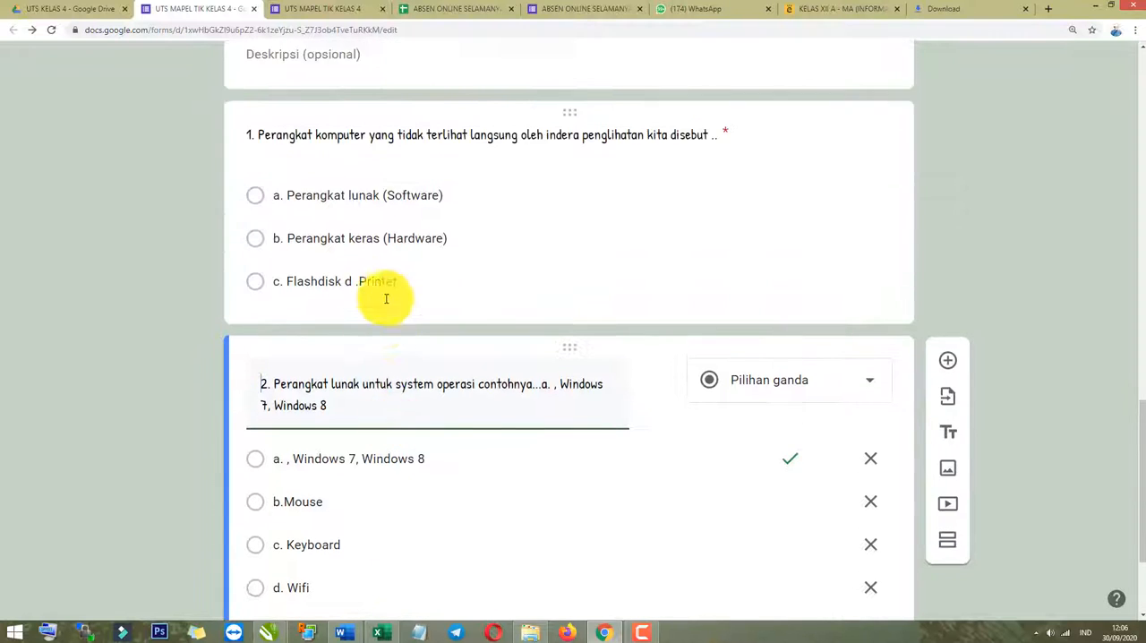
pyautogui.click(517, 333)
pyautogui.scroll(-3, 398, 519)
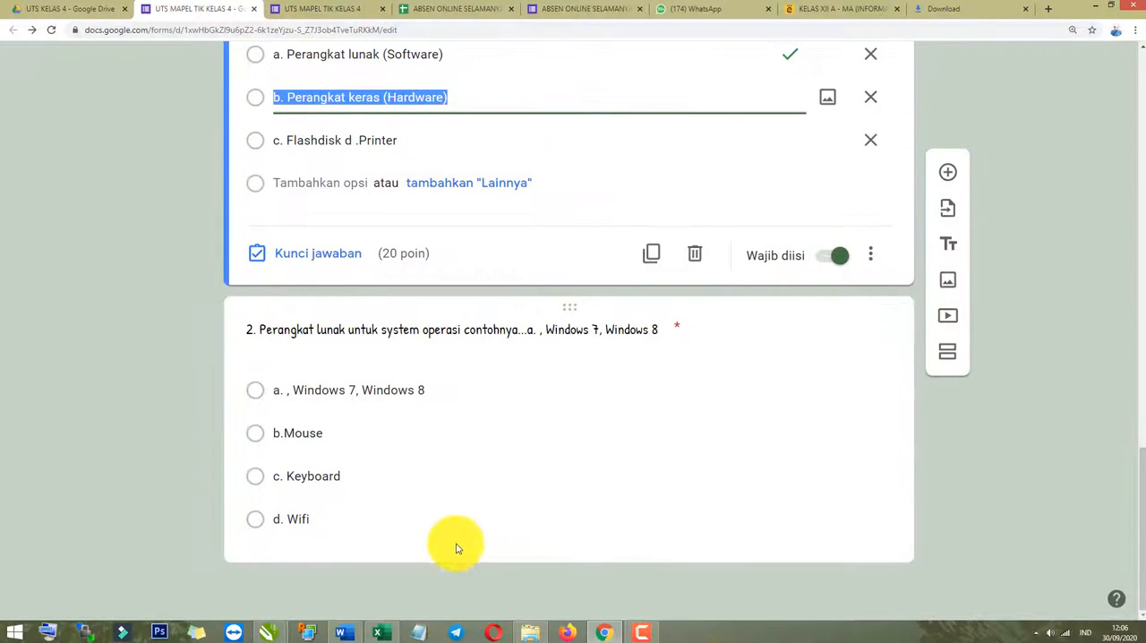
pyautogui.scroll(2, 328, 409)
pyautogui.scroll(-2, 327, 409)
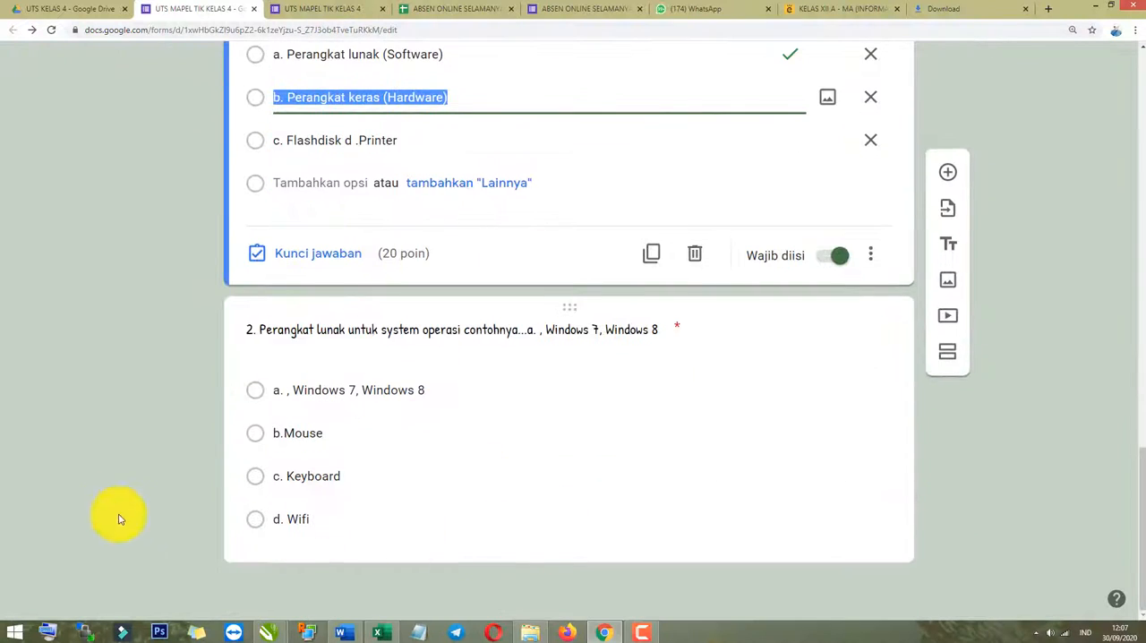
pyautogui.click(97, 486)
pyautogui.scroll(1, 761, 483)
# Add a new blank multiple-choice question below question 2.
pyautogui.click(644, 538)
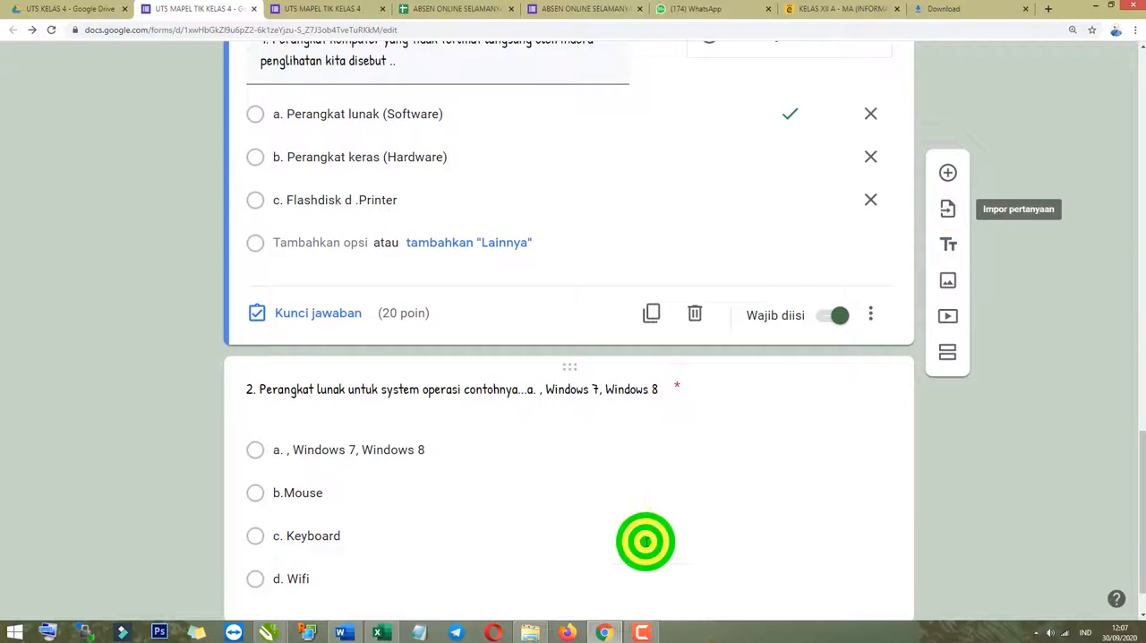
pyautogui.scroll(-1, 541, 583)
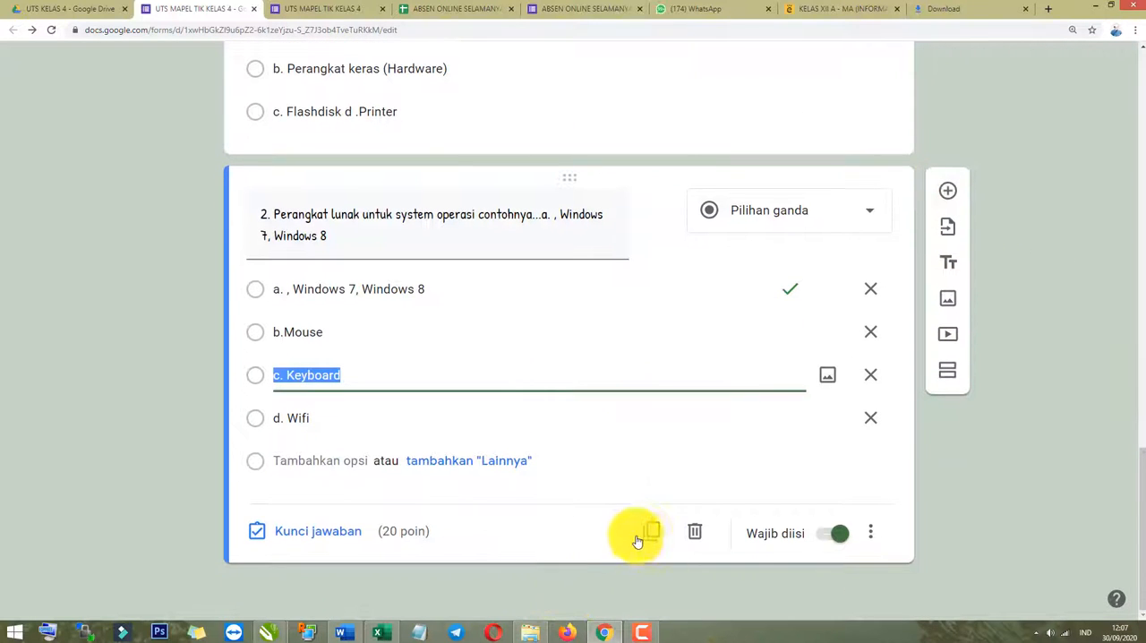
pyautogui.click(942, 199)
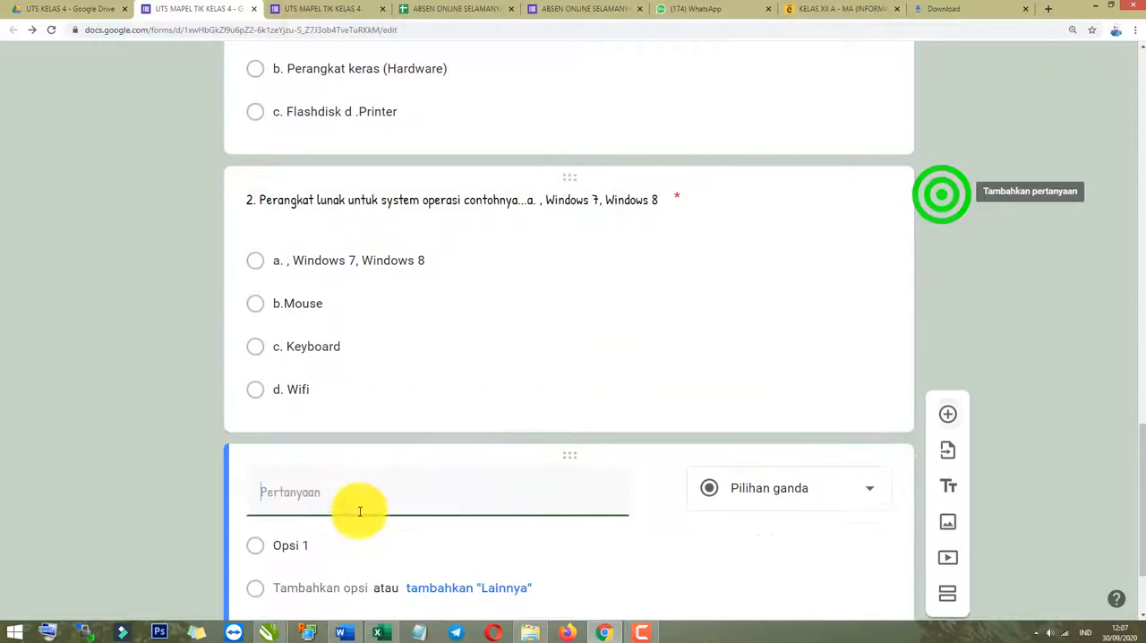
pyautogui.click(341, 380)
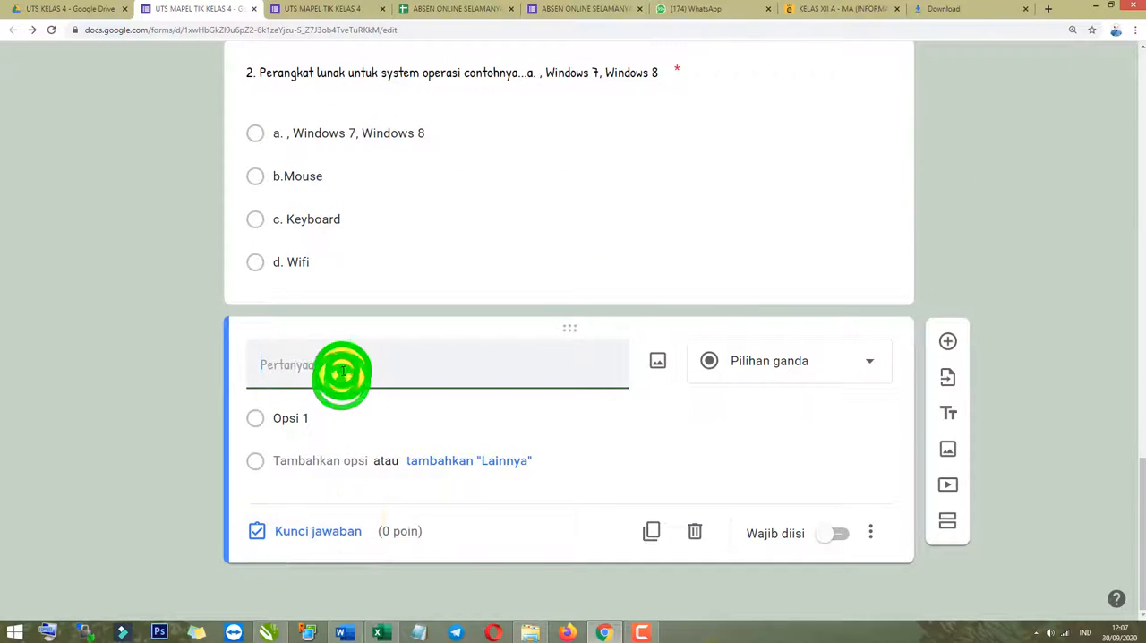
# Copy question 3's text with its option a line from the Word document into the new question, removing the extra space after the number.
pyautogui.hotkey('alt', 'Tab')
pyautogui.moveTo(357, 400); pyautogui.dragTo(220, 379)
pyautogui.hotkey('alt', 'Tab')
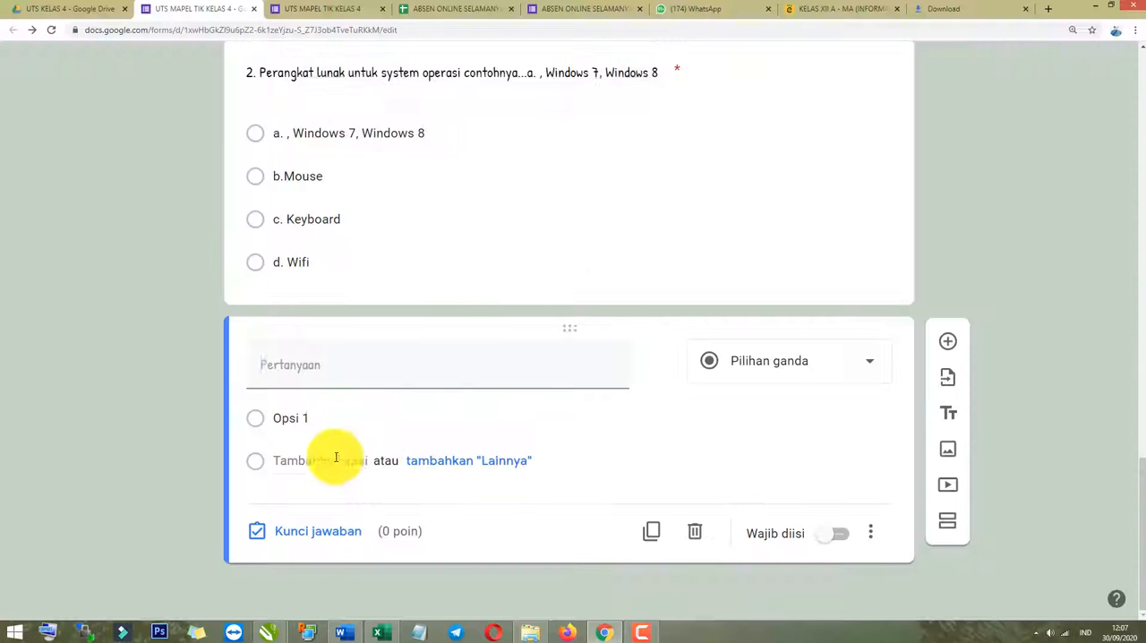
pyautogui.write('3.\tPerangkat lunak untuk system aplikasi contohnya...a. Microsoft Office')
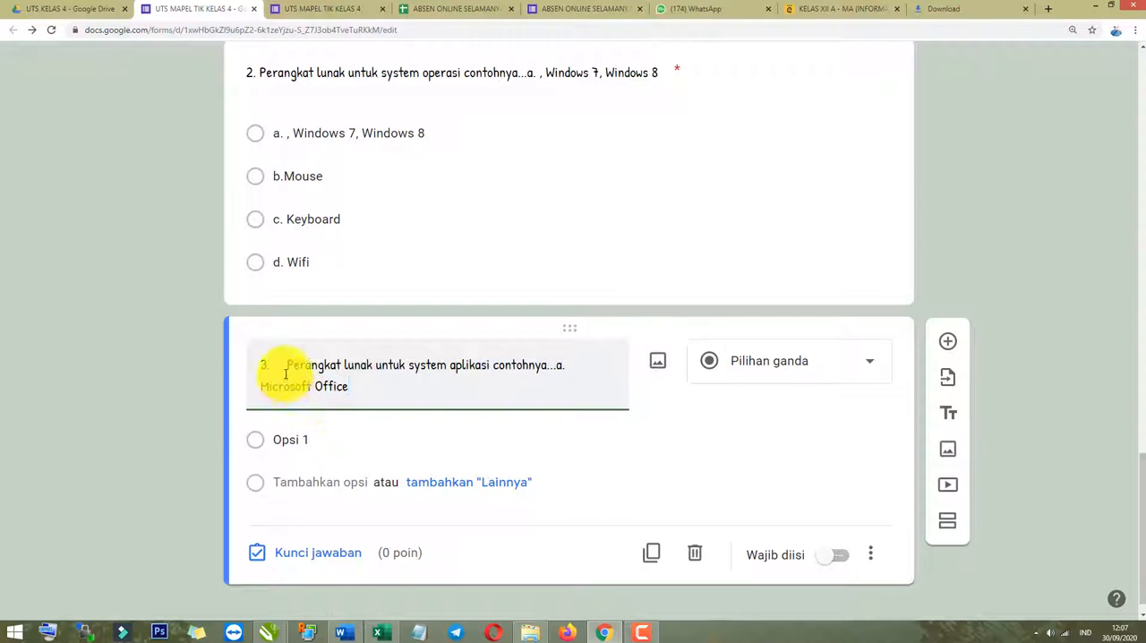
pyautogui.click(287, 371)
pyautogui.press('BackSpace')
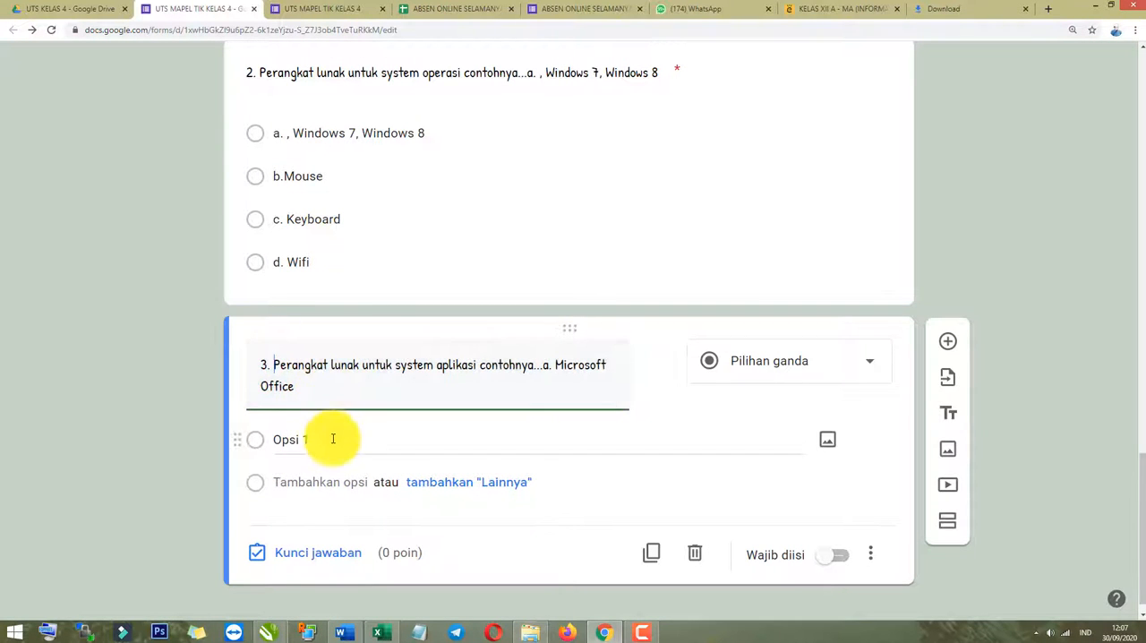
# Copy answer options a to d of question 3 from the Word document and paste them as the form question's choices, Microsoft Office to halus.
pyautogui.hotkey('alt', 'Tab')
pyautogui.moveTo(274, 458); pyautogui.dragTo(207, 403)
pyautogui.hotkey('ctrl', 'c')
pyautogui.hotkey('alt', 'Tab')
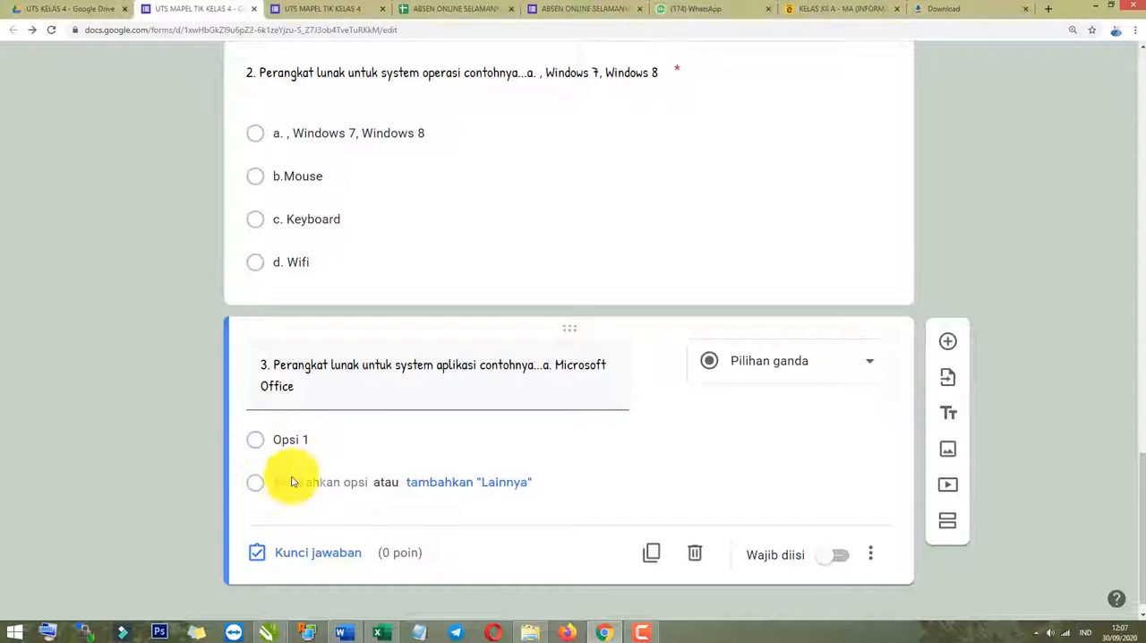
pyautogui.click(296, 437)
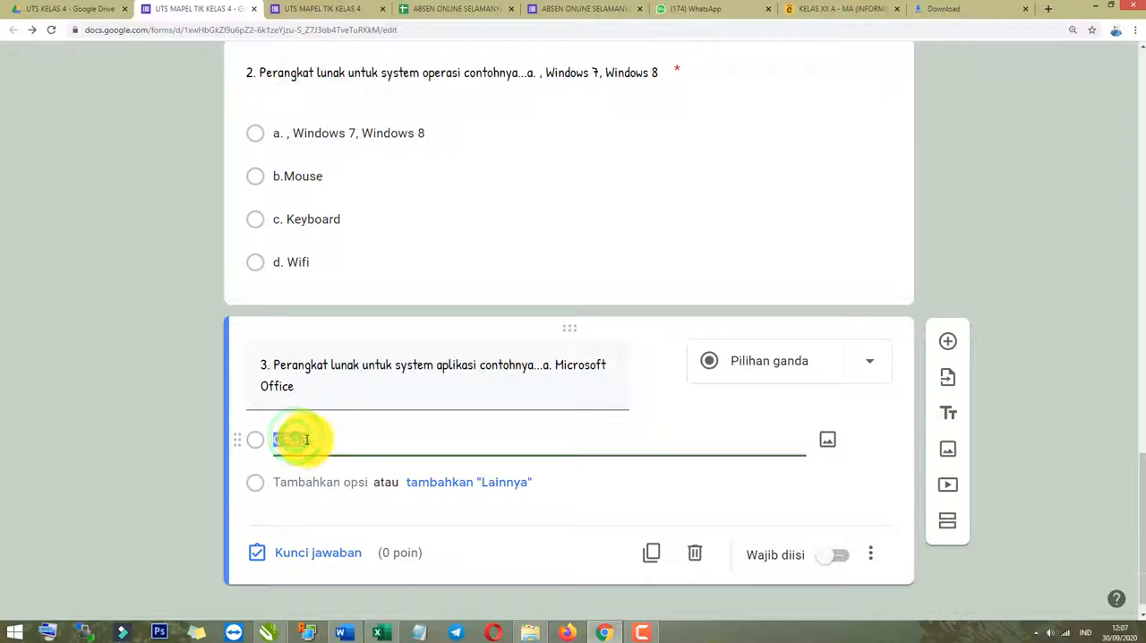
pyautogui.hotkey('ctrl', 'v')
pyautogui.click(175, 483)
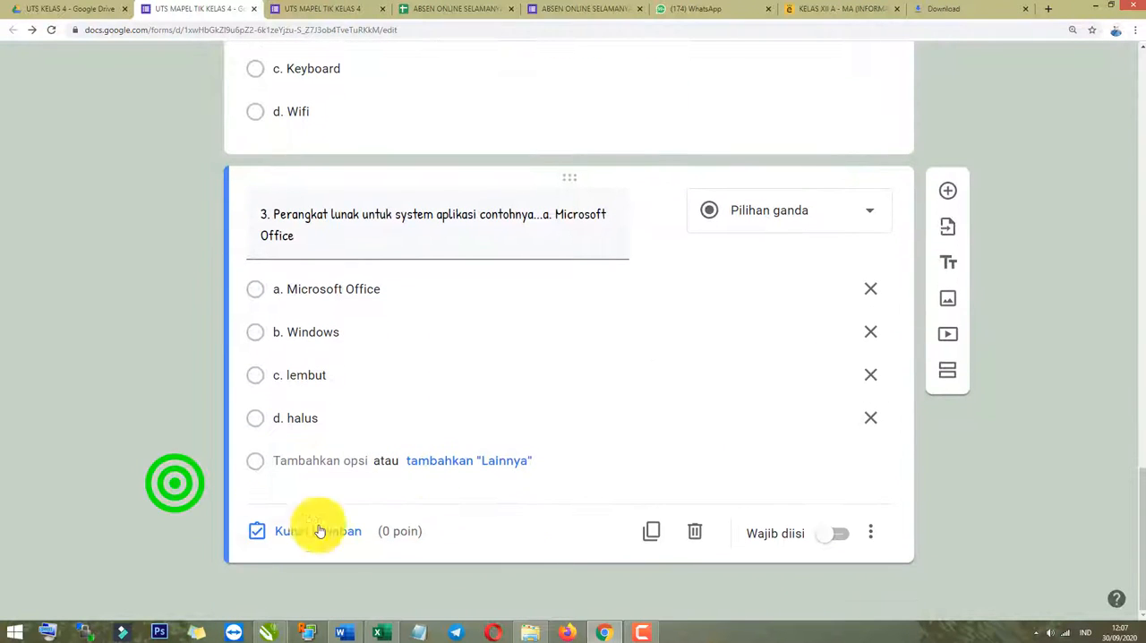
# Set question 3's answer key to a. Microsoft Office with 20 points, checking the Word document, and make the question required.
pyautogui.click(320, 531)
pyautogui.hotkey('alt', 'Tab')
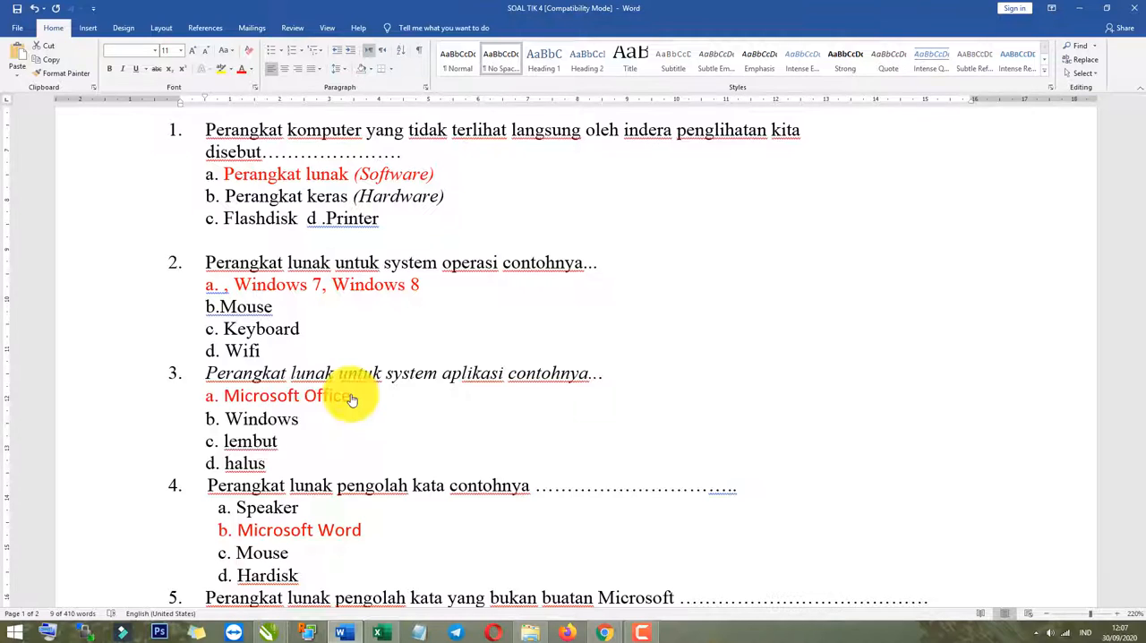
pyautogui.hotkey('alt', 'Tab')
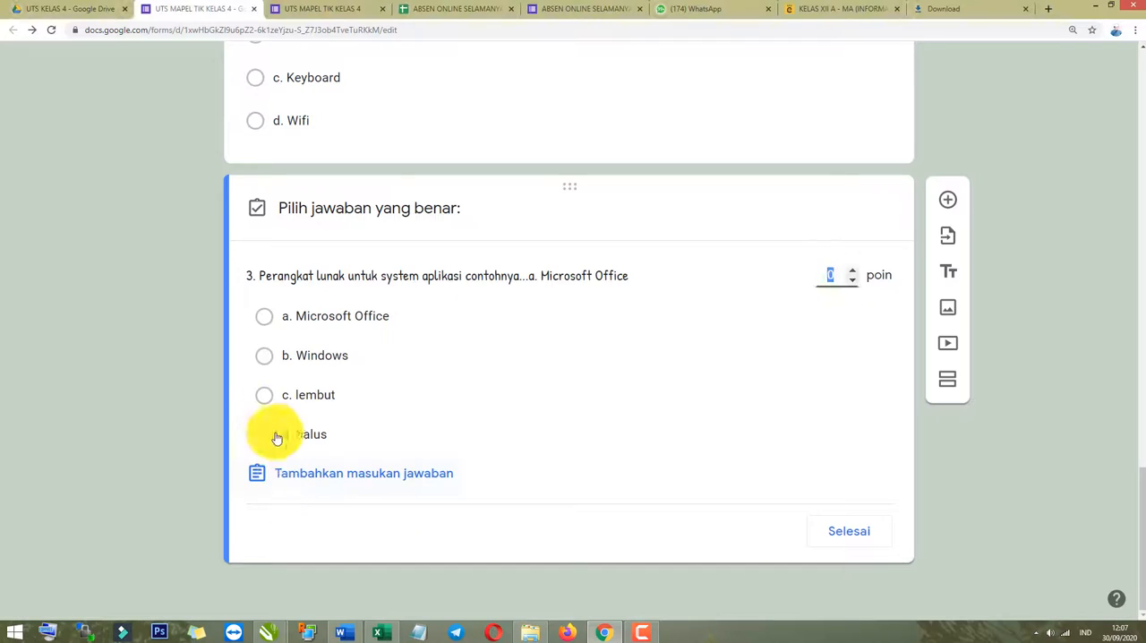
pyautogui.click(261, 316)
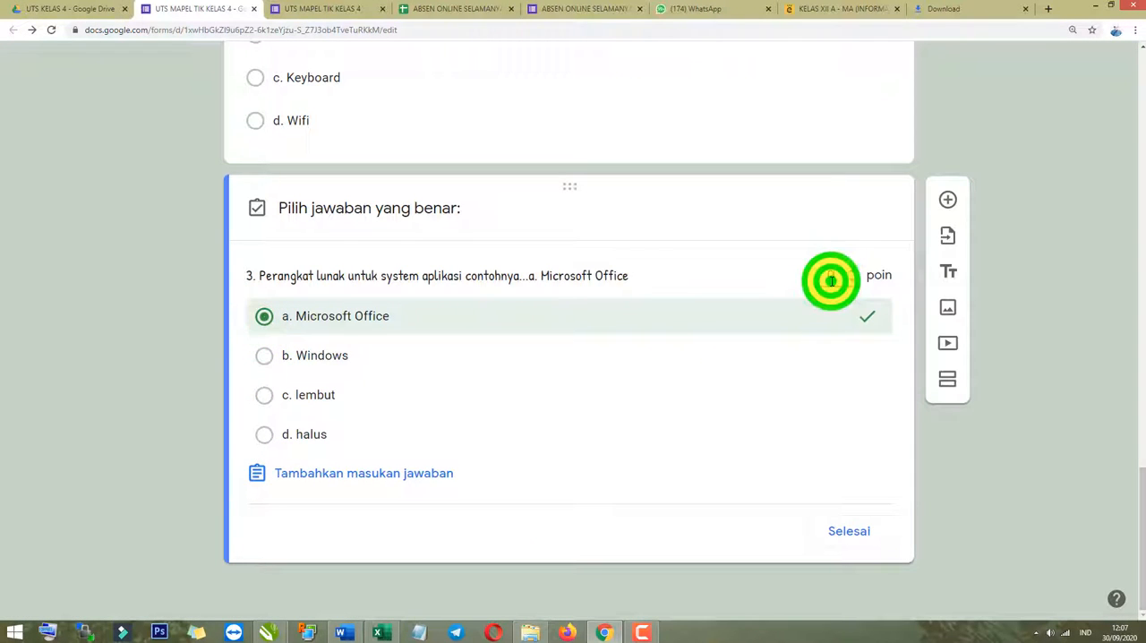
pyautogui.click(822, 274)
pyautogui.write('2')
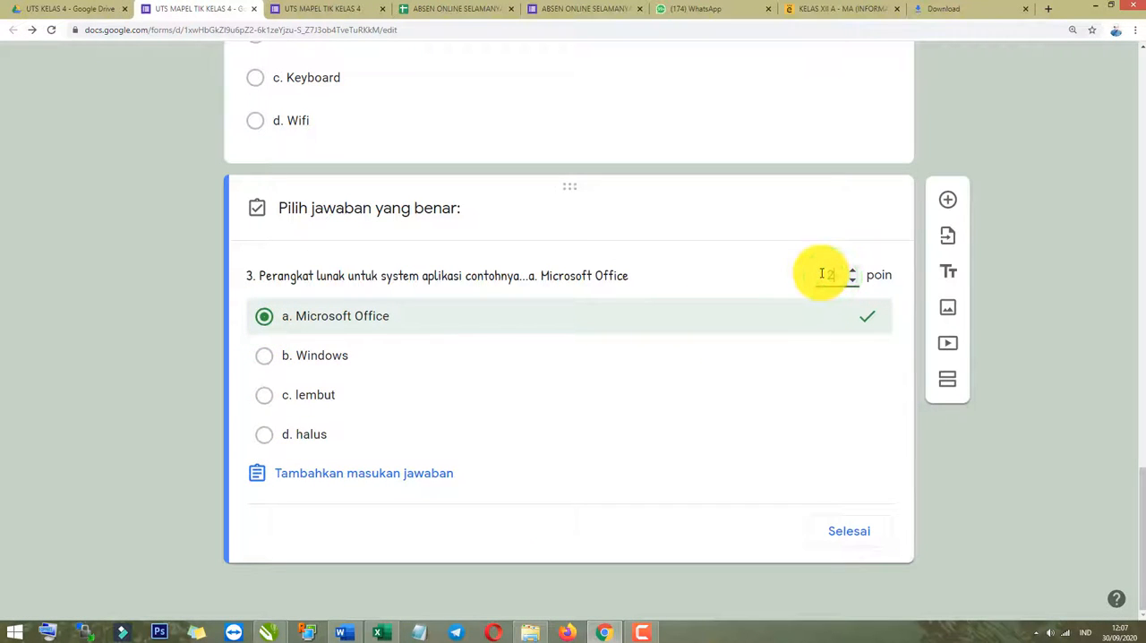
pyautogui.write('0')
pyautogui.click(165, 437)
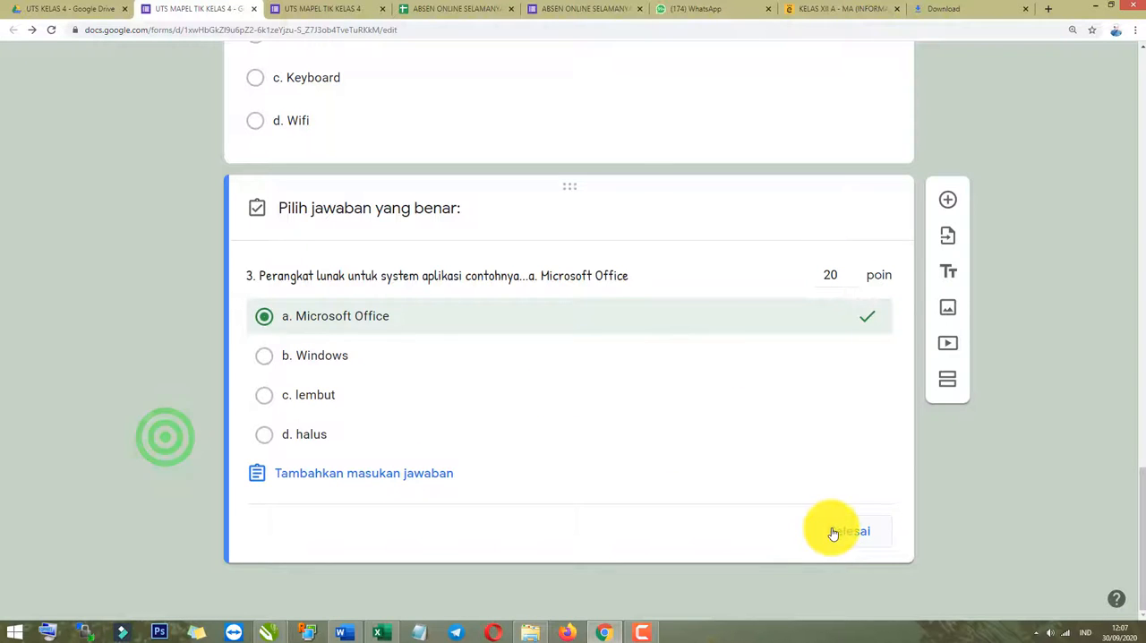
pyautogui.click(833, 532)
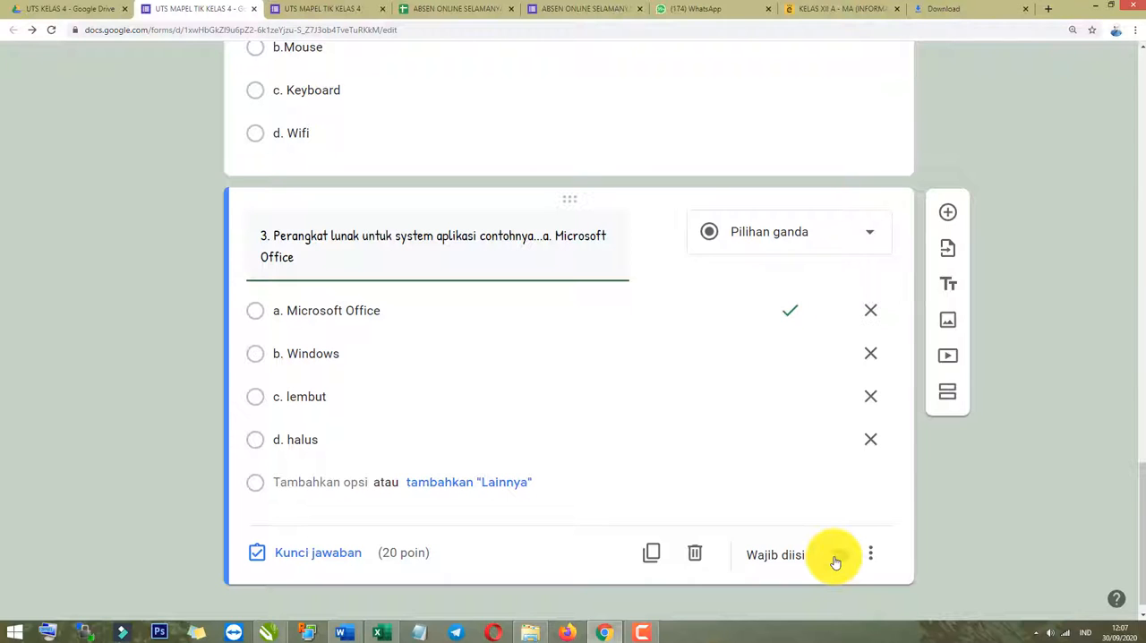
# Check the required setting and the options of the form's multiple-choice questions.
pyautogui.scroll(3, 831, 550)
pyautogui.click(800, 373)
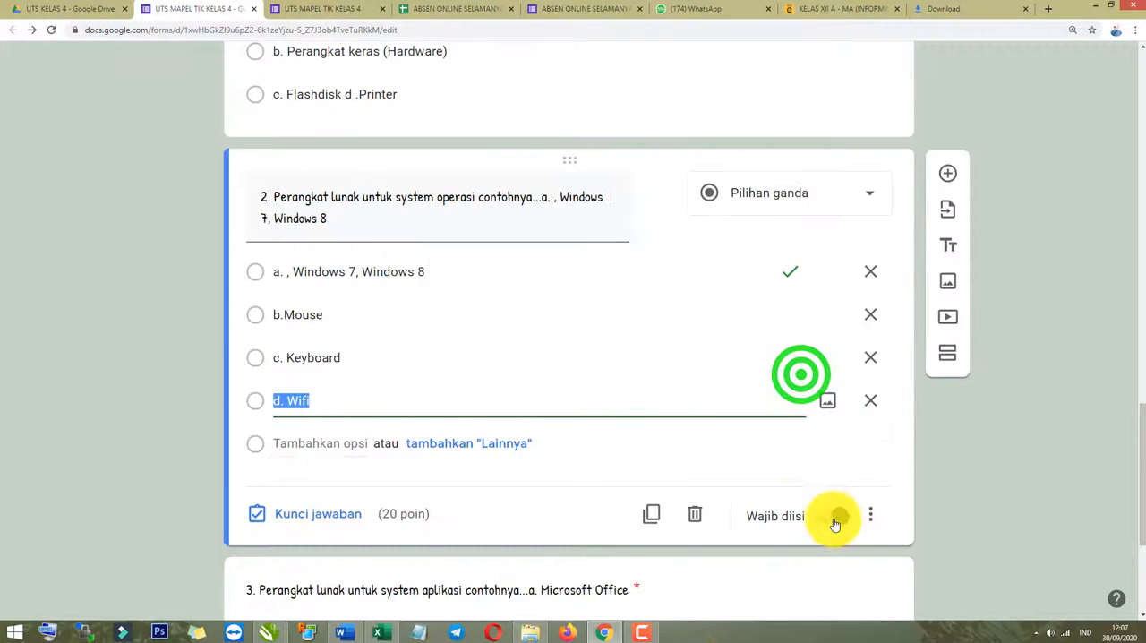
pyautogui.scroll(2, 836, 519)
pyautogui.scroll(2, 835, 521)
pyautogui.click(812, 403)
pyautogui.scroll(-7, 813, 613)
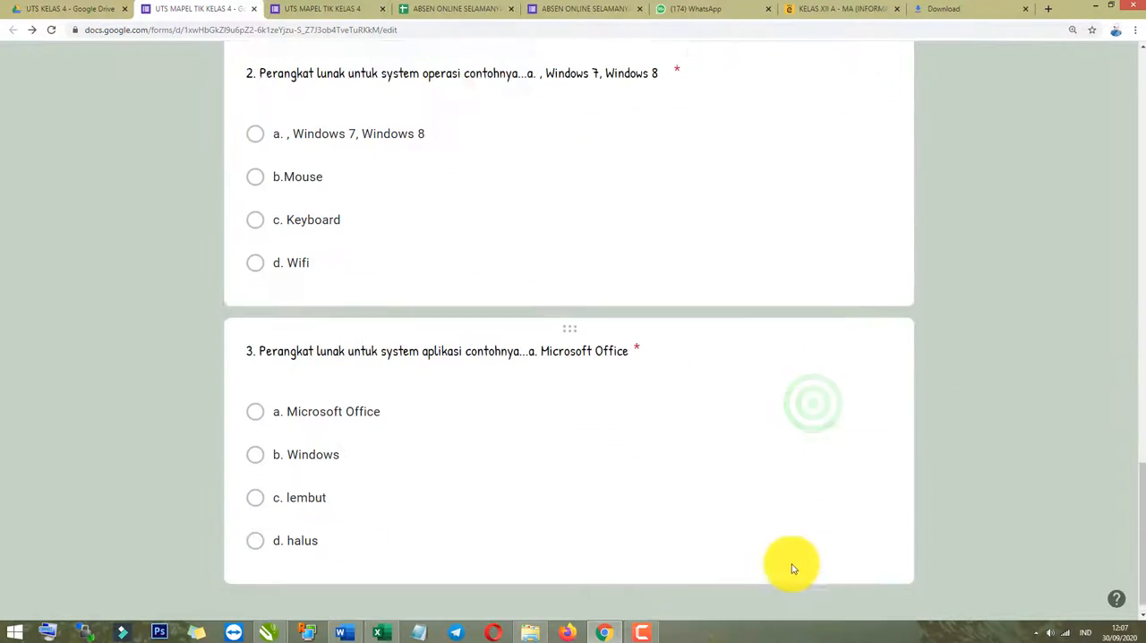
pyautogui.click(439, 493)
pyautogui.scroll(3, 205, 358)
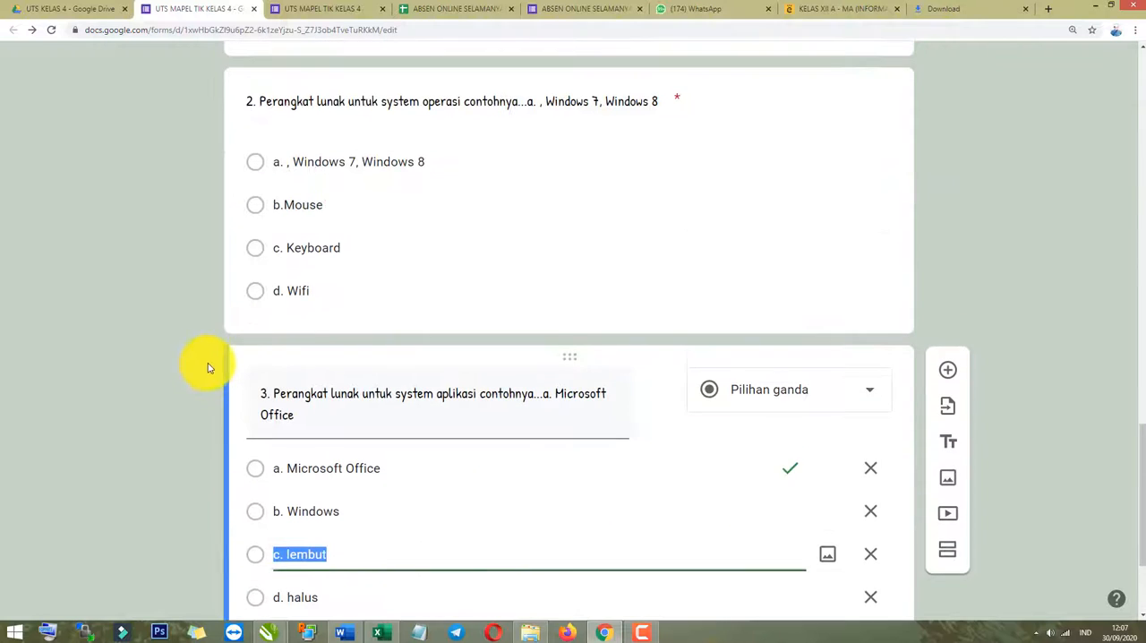
pyautogui.scroll(-3, 305, 412)
# Look over the next questions in the Word document and, back in the form, duplicate question 3.
pyautogui.hotkey('alt', 'Tab')
pyautogui.scroll(-4, 421, 419)
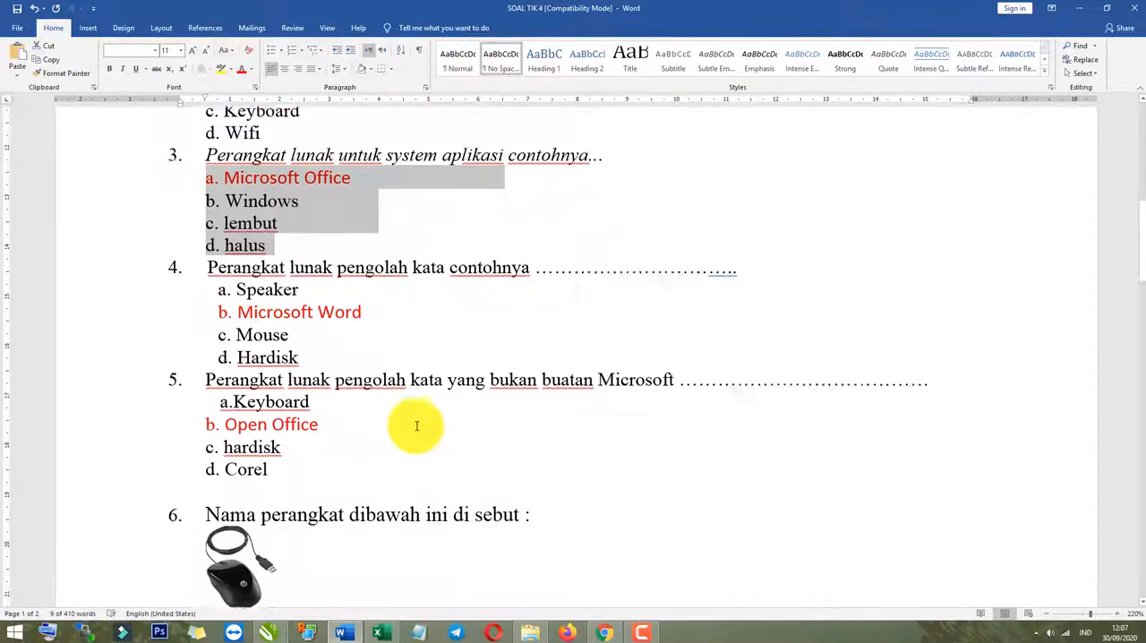
pyautogui.scroll(1, 370, 415)
pyautogui.hotkey('alt', 'Tab')
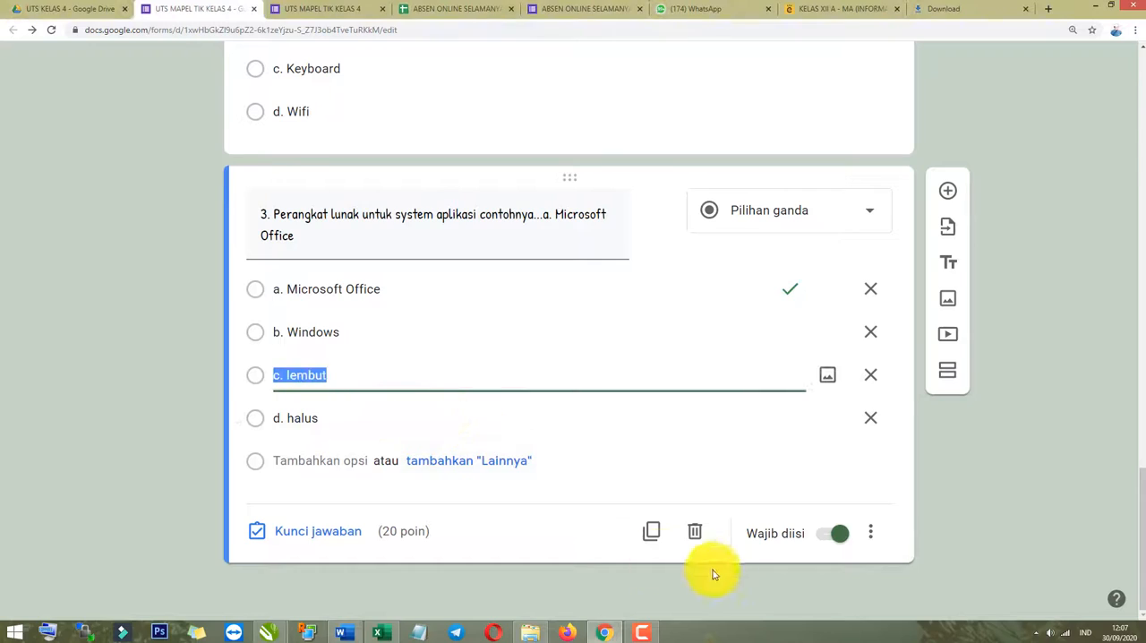
pyautogui.click(1014, 491)
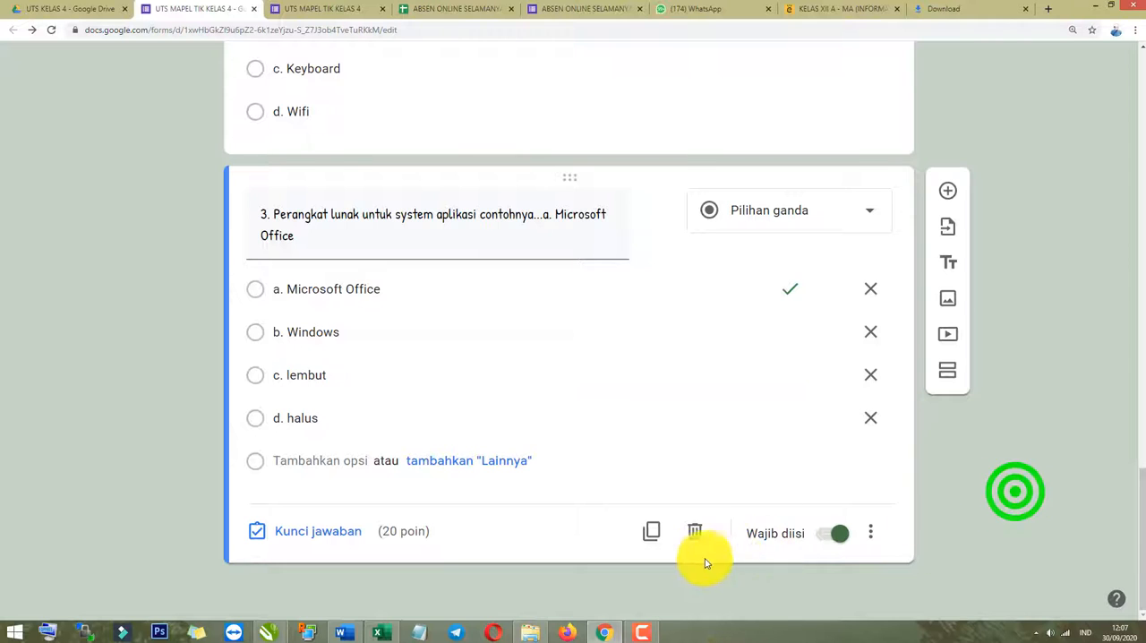
pyautogui.click(651, 532)
# Copy question 4's text from the Word document and replace the duplicate's text with "4. Perangkat lunak pengolah kata contohnya".
pyautogui.hotkey('alt', 'Tab')
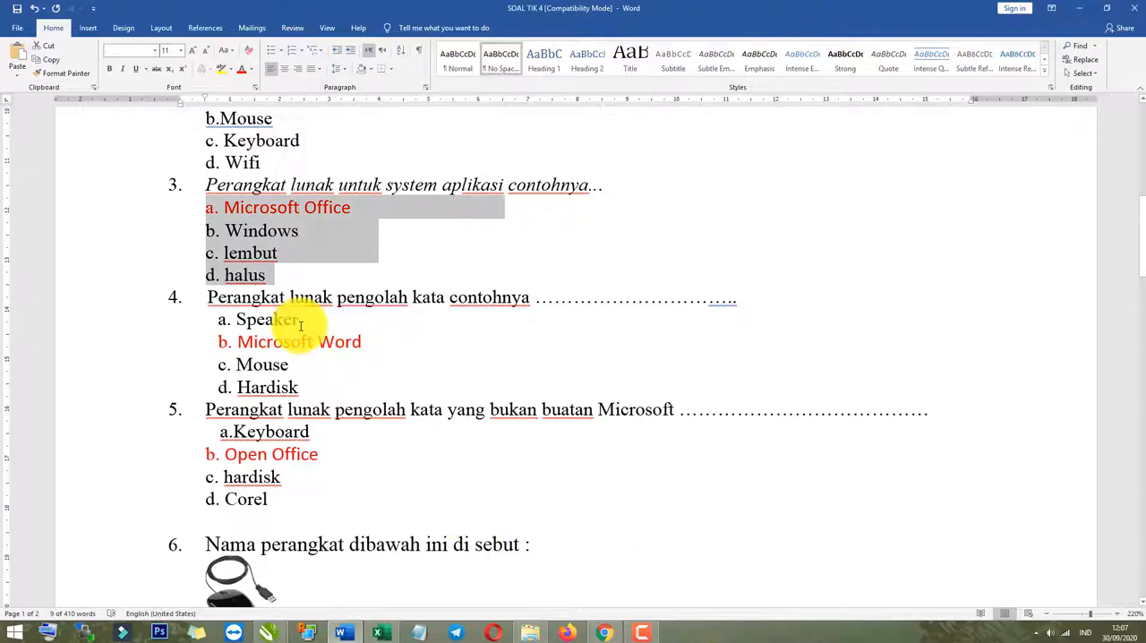
pyautogui.moveTo(537, 297); pyautogui.dragTo(242, 298)
pyautogui.hotkey('ctrl', 'c')
pyautogui.click(609, 632)
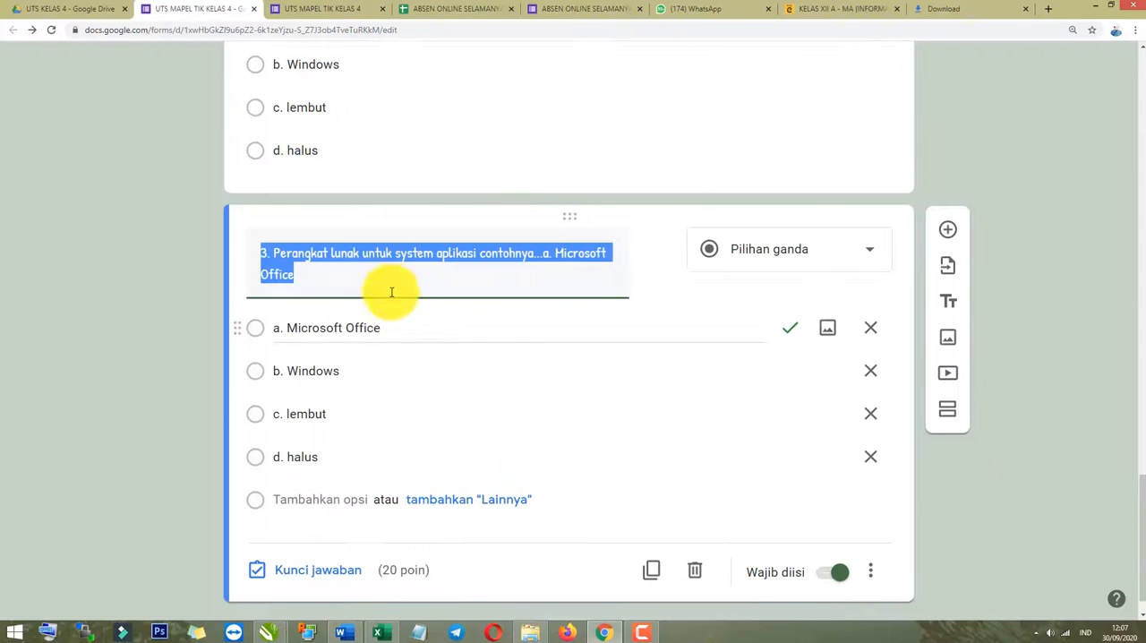
pyautogui.hotkey('ctrl', 'v')
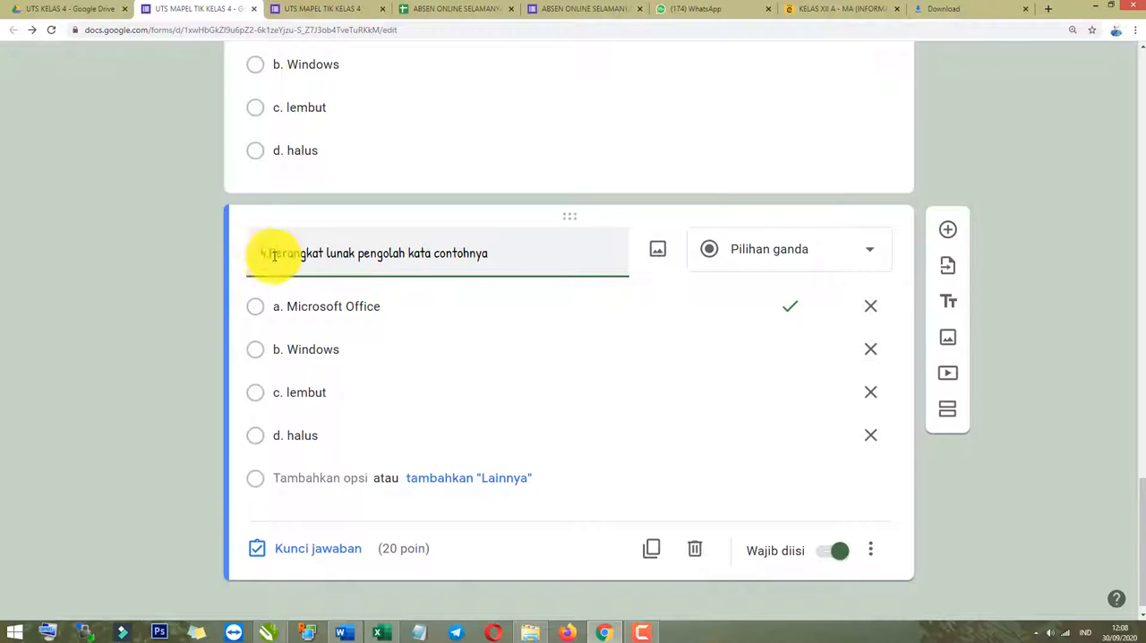
pyautogui.click(107, 379)
# Remove options b. Windows, c. lembut and d. halus from question 4, leaving only the first option.
pyautogui.click(331, 431)
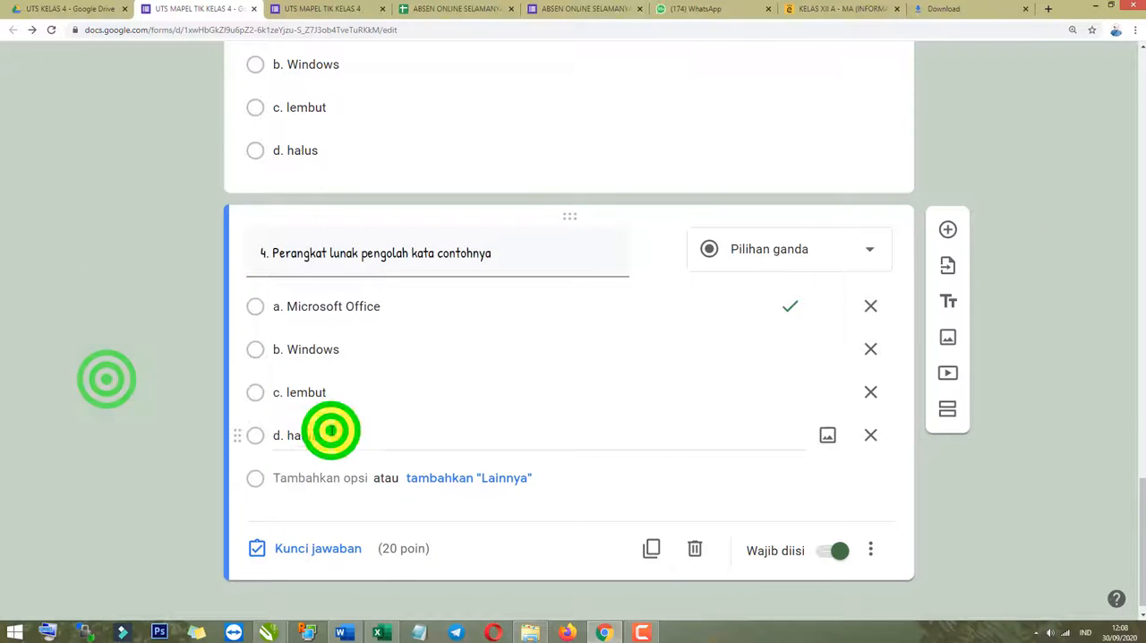
pyautogui.click(870, 436)
pyautogui.click(870, 414)
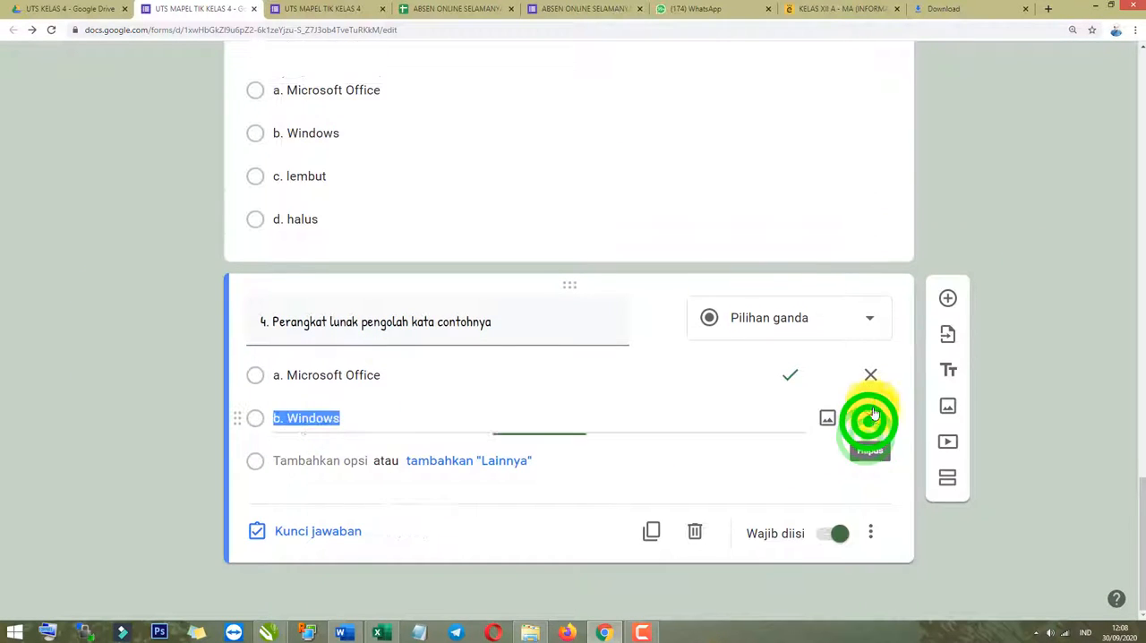
pyautogui.click(870, 417)
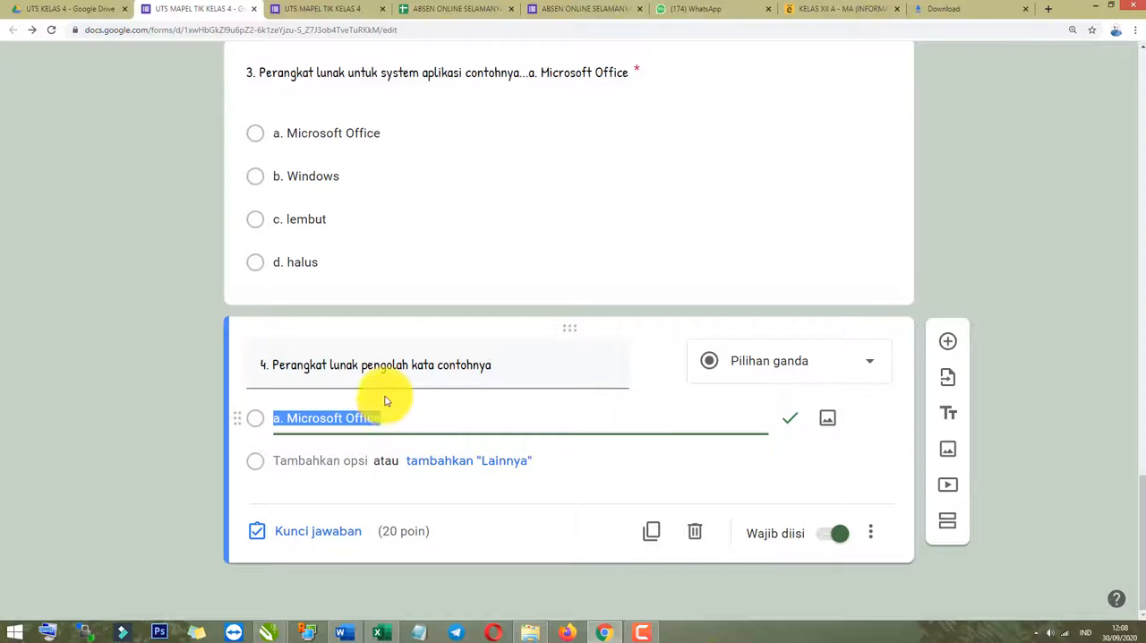
# Copy question 4's four answer options from the Word document and paste them over the remaining option of question 4 in the form.
pyautogui.hotkey('alt', 'Tab')
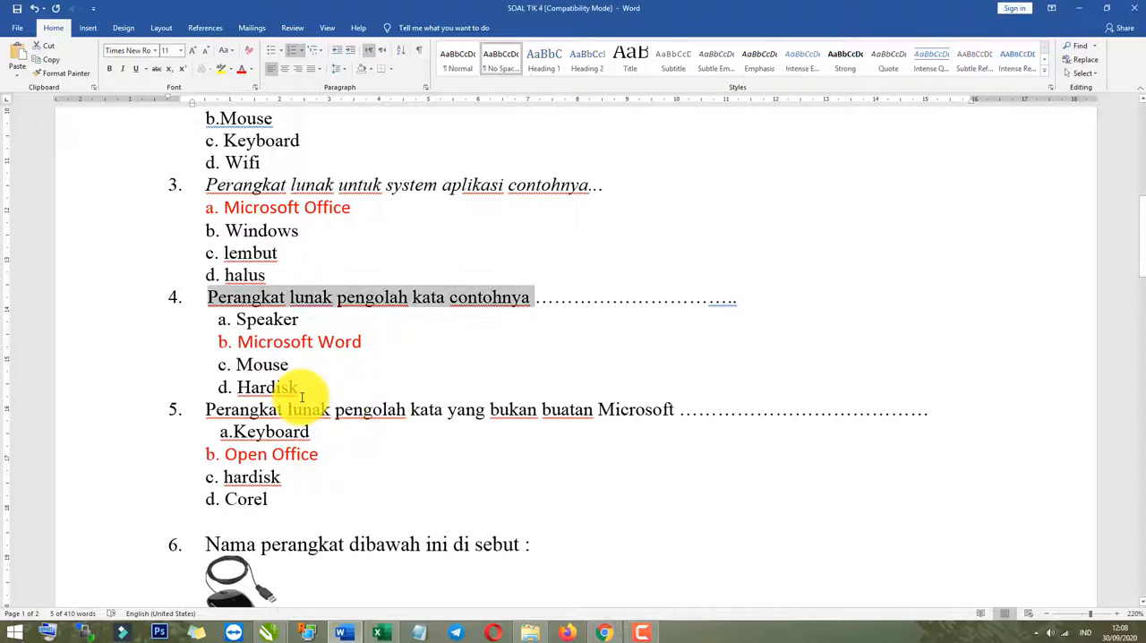
pyautogui.moveTo(302, 391); pyautogui.dragTo(205, 320)
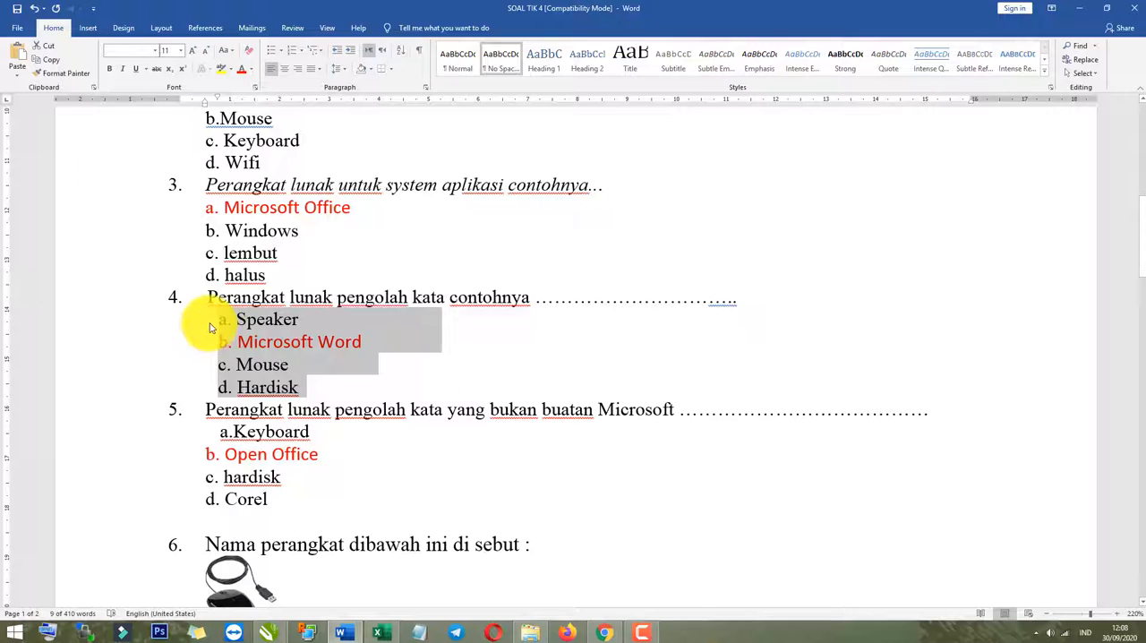
pyautogui.hotkey('alt', 'Tab')
pyautogui.rightClick(290, 412)
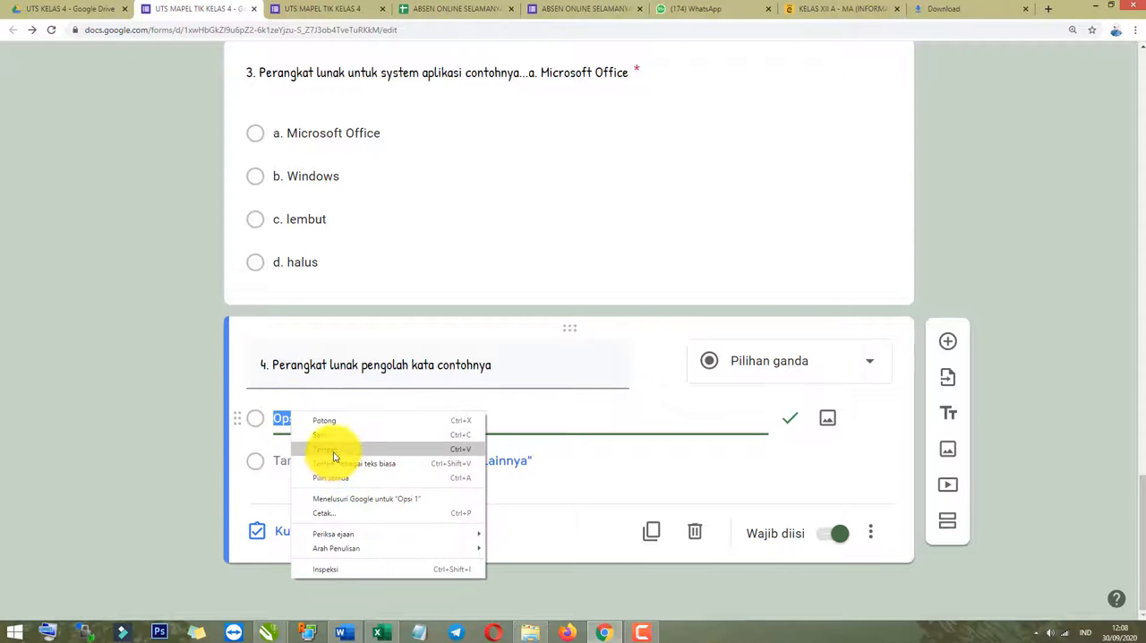
pyautogui.click(333, 454)
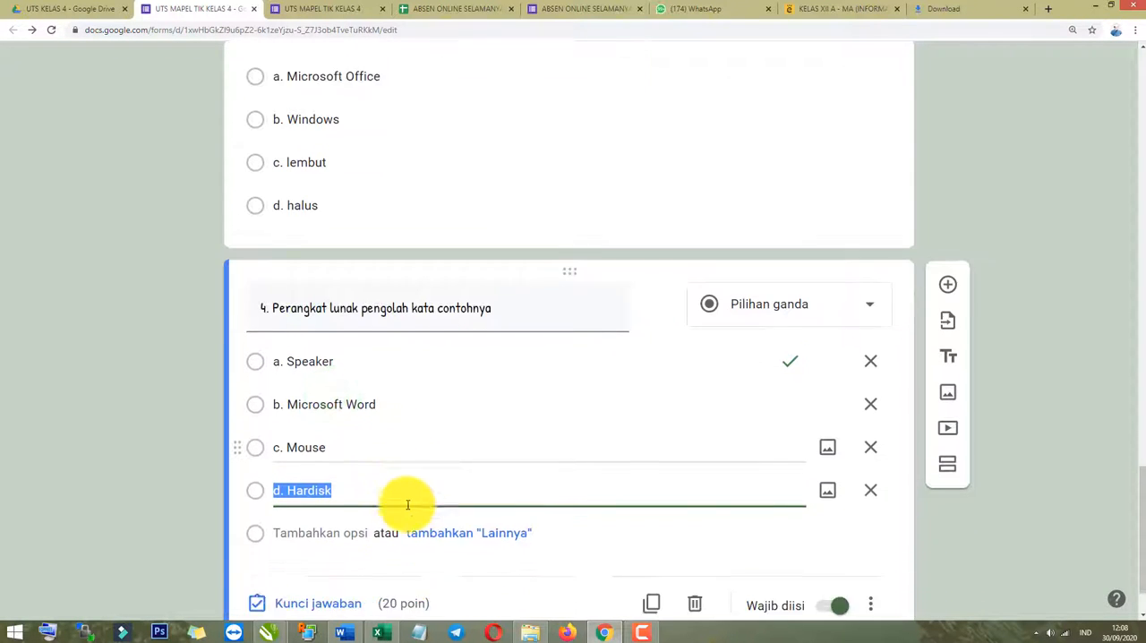
pyautogui.click(170, 473)
# Change question 4's answer key from option a to b. Microsoft Word, checking the Word document for the correct answer.
pyautogui.click(301, 531)
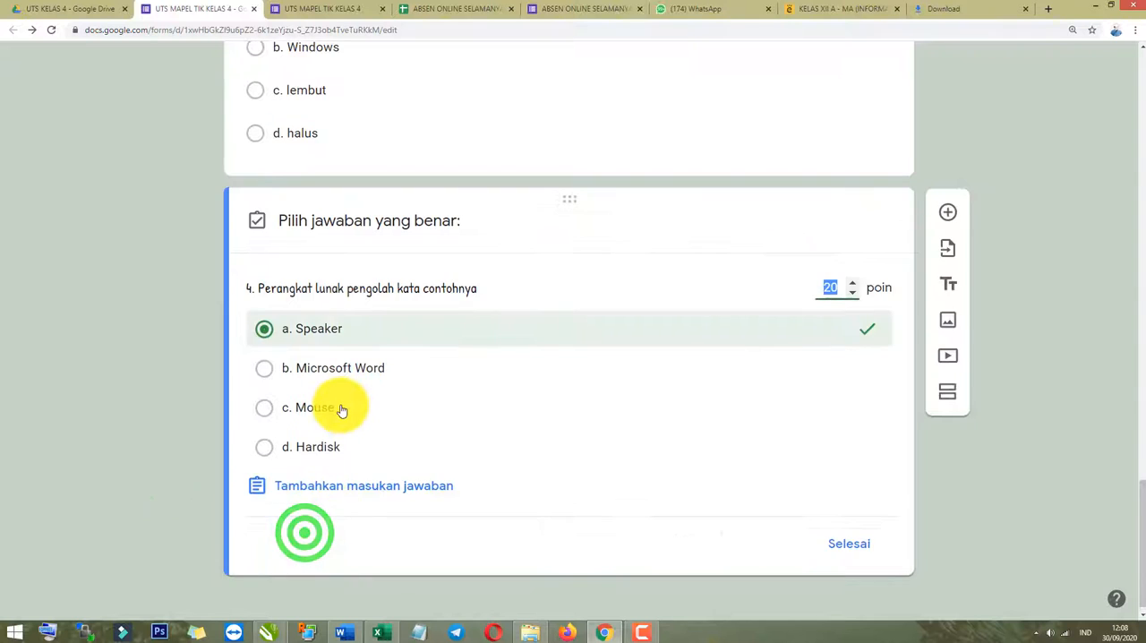
pyautogui.hotkey('alt', 'Tab')
pyautogui.hotkey('alt', 'Tab')
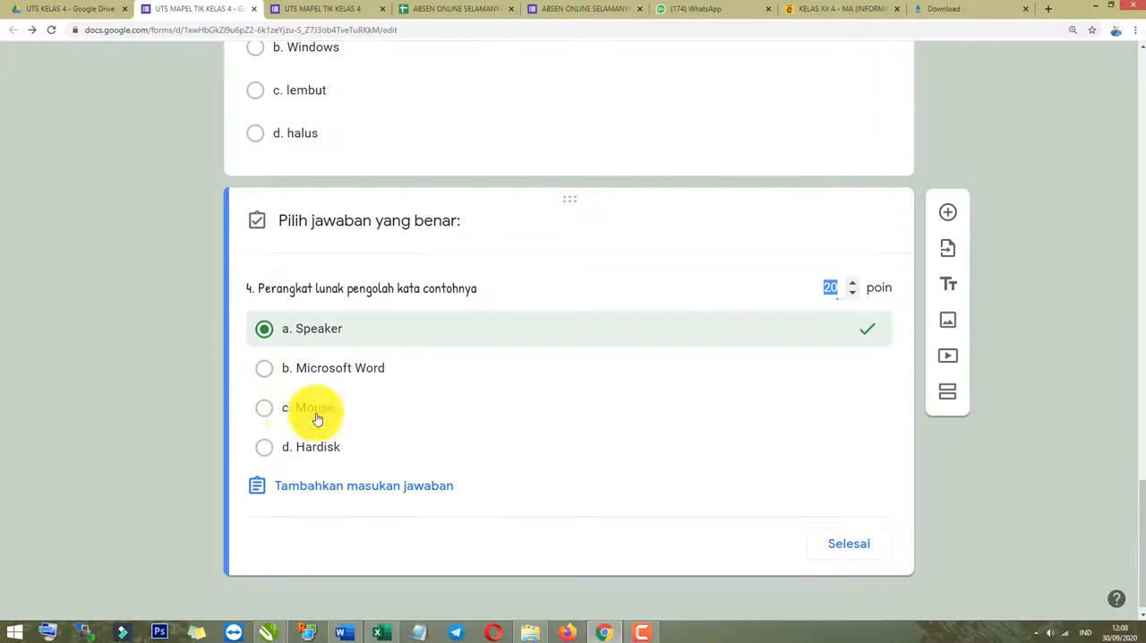
pyautogui.click(263, 332)
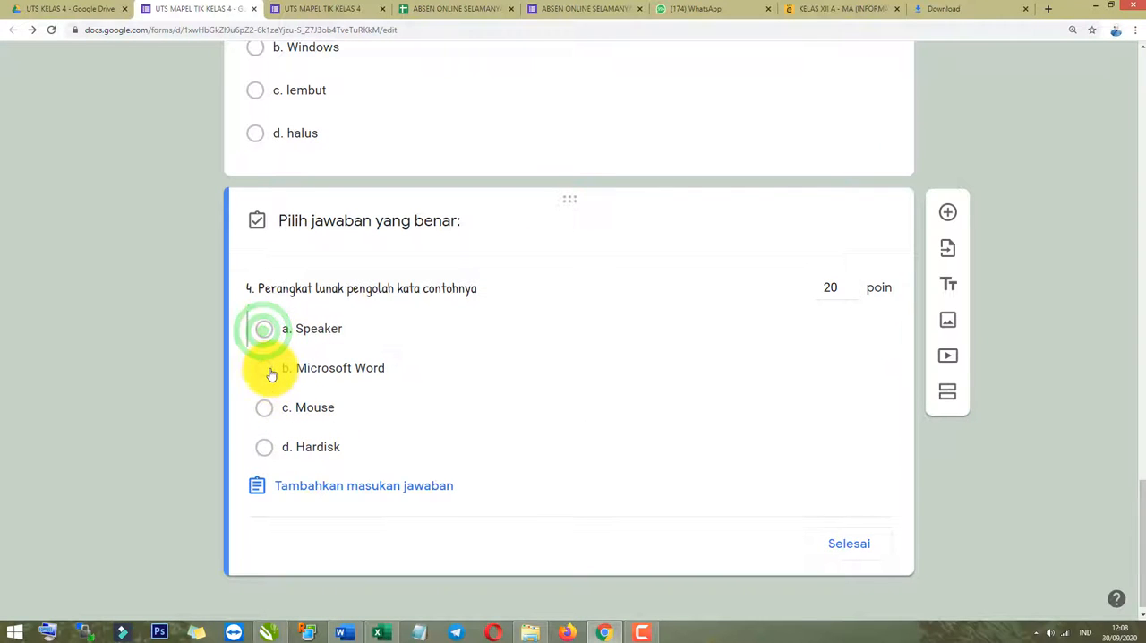
pyautogui.click(268, 370)
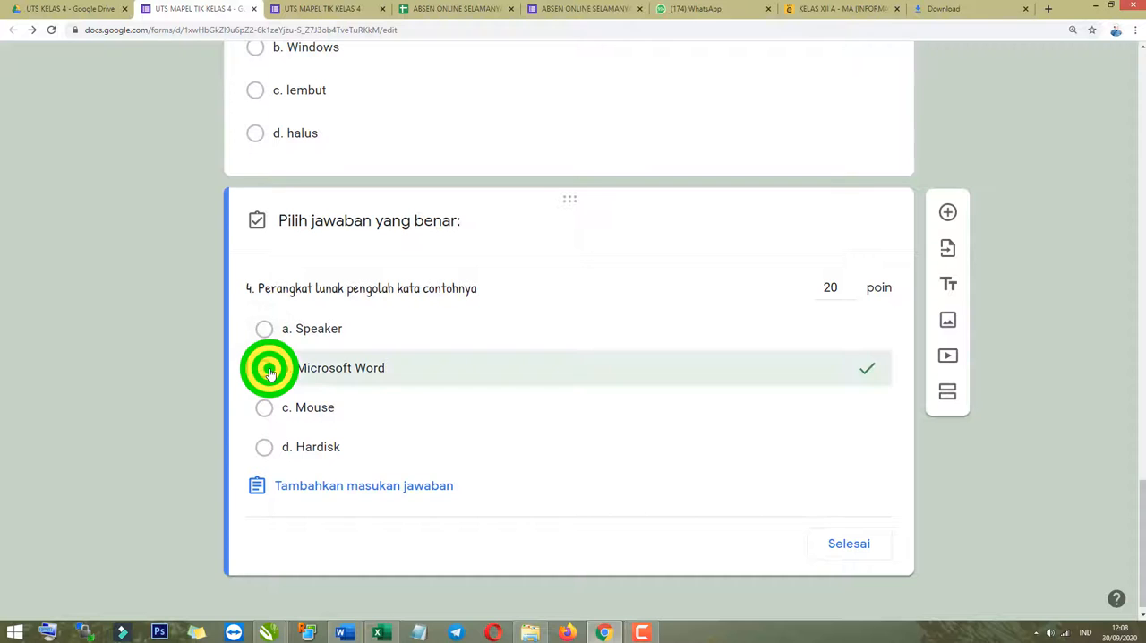
pyautogui.click(849, 544)
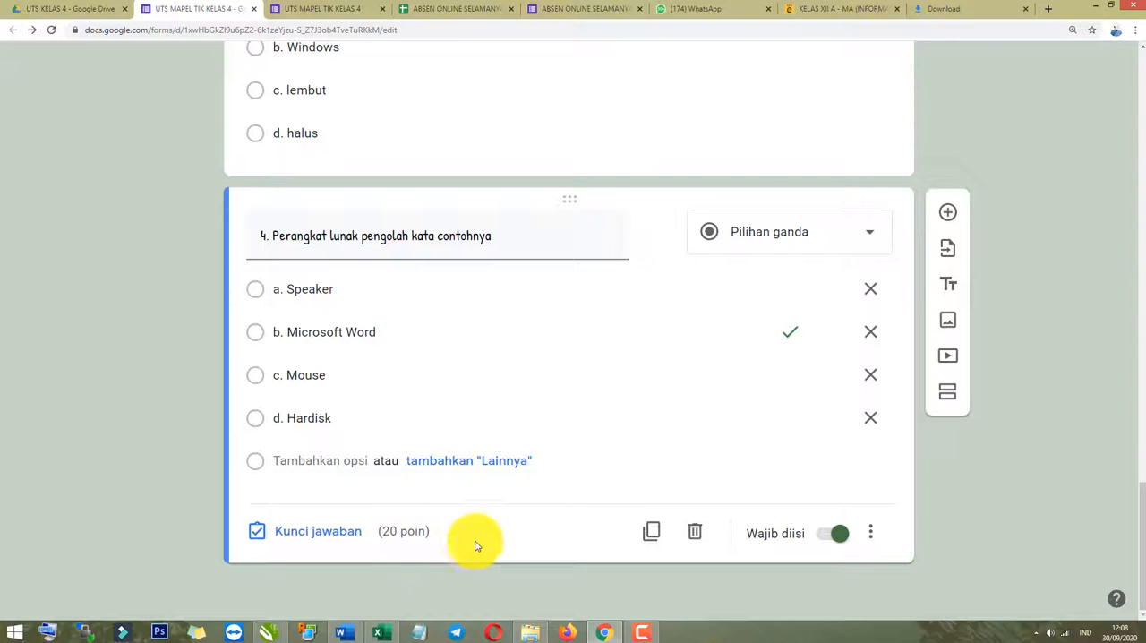
# Duplicate question 4 in the form and copy question 6's text, "Nama perangkat dibawah ini di sebut :", from the Word document.
pyautogui.scroll(1, 234, 451)
pyautogui.scroll(-1, 395, 476)
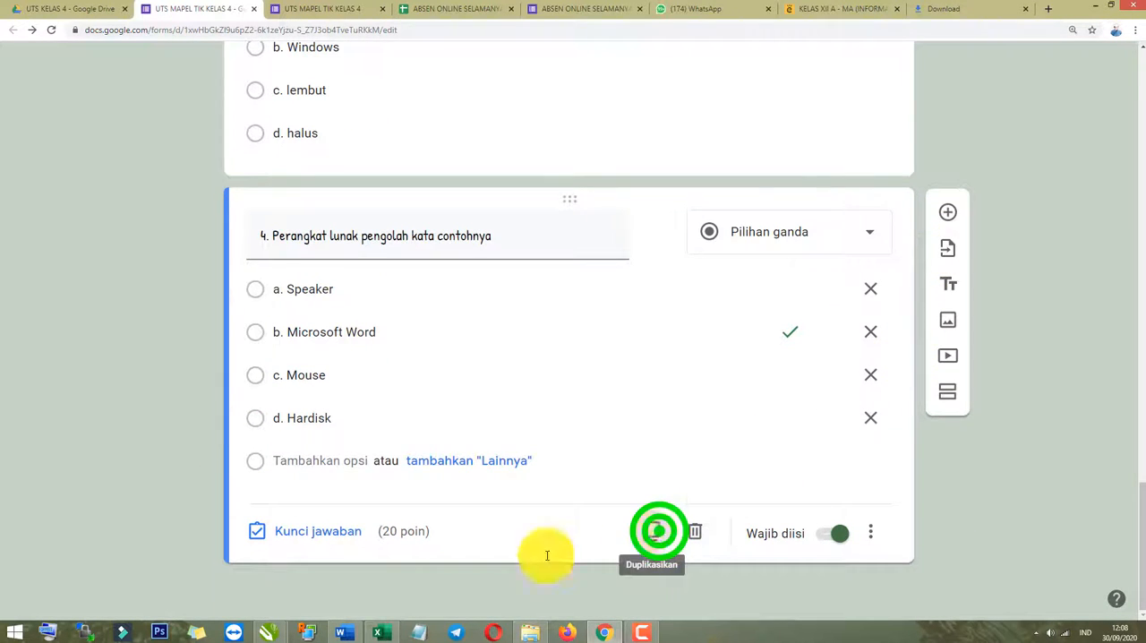
pyautogui.hotkey('alt', 'Tab')
pyautogui.scroll(-2, 307, 494)
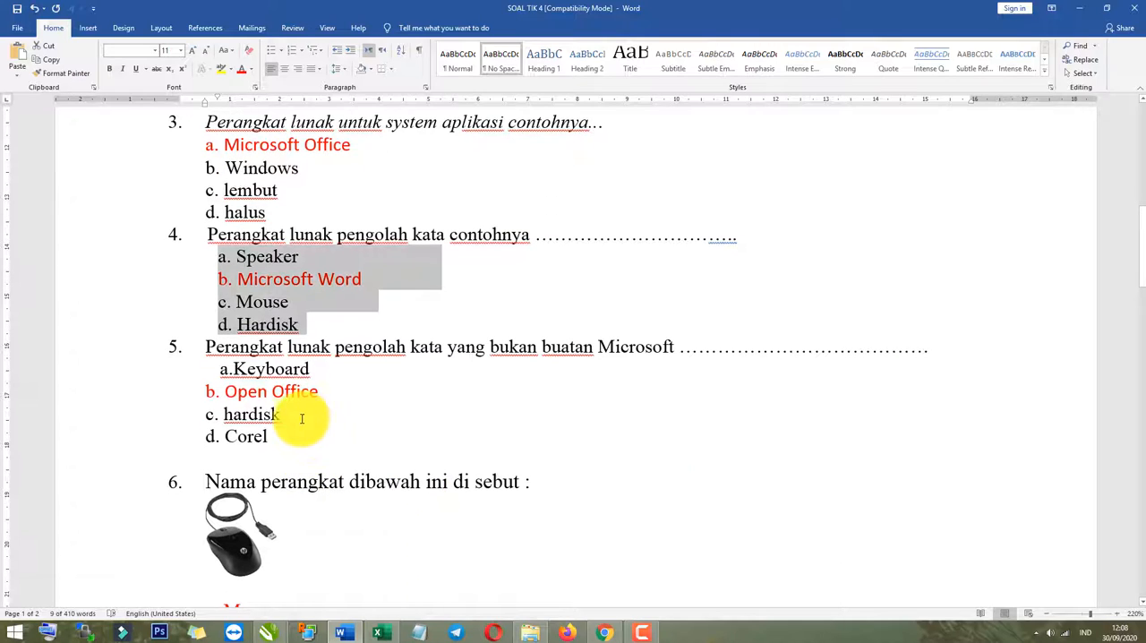
pyautogui.click(268, 439)
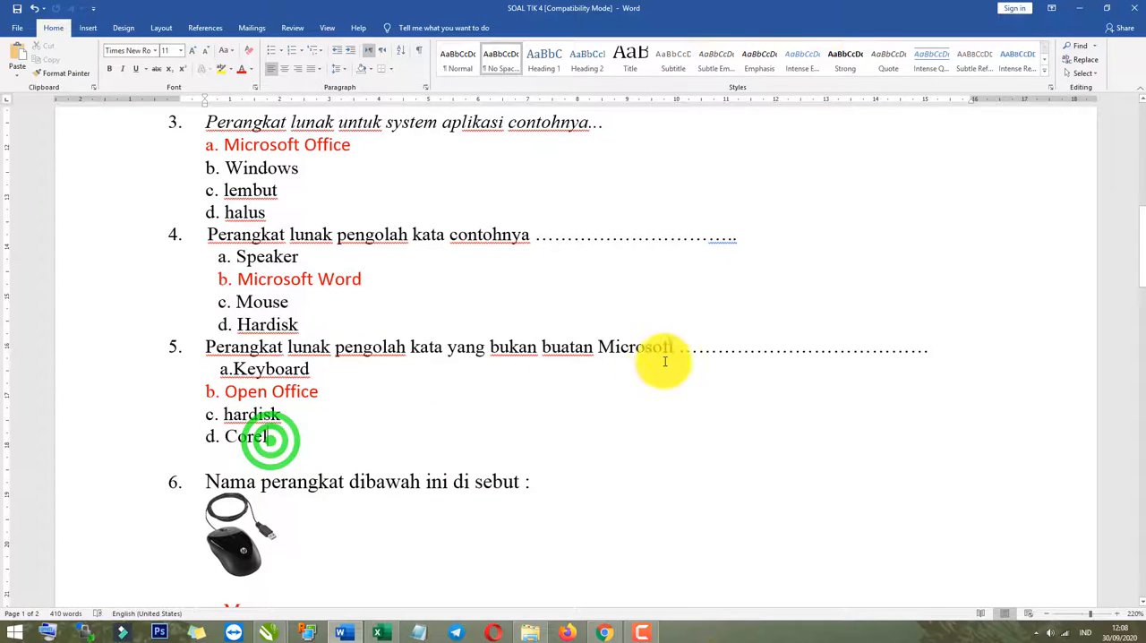
pyautogui.moveTo(675, 350); pyautogui.dragTo(223, 353)
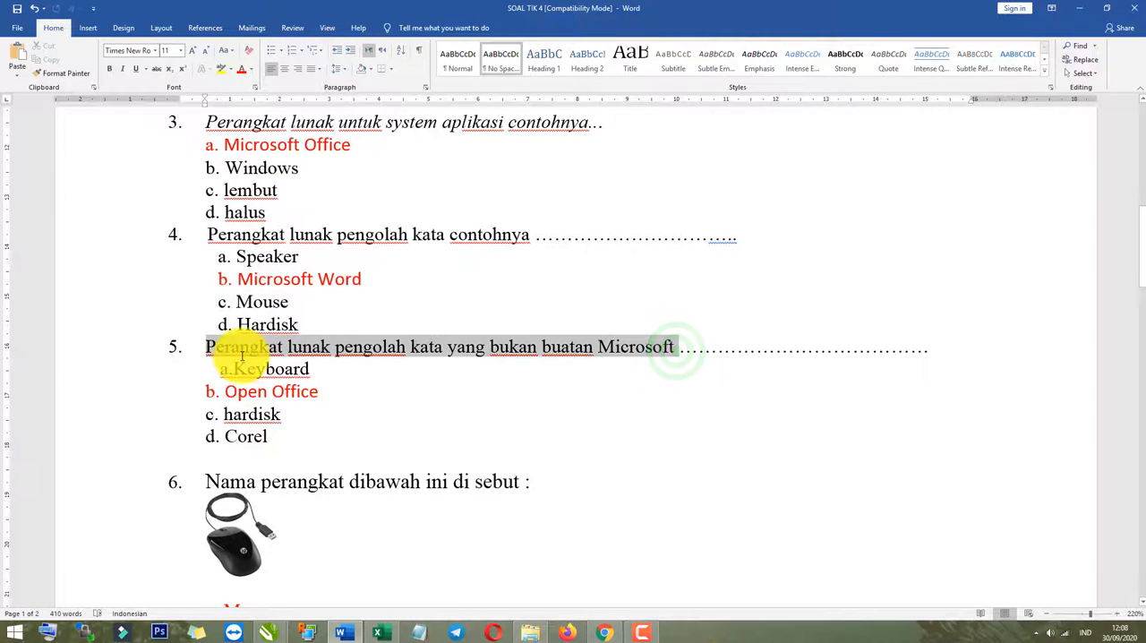
pyautogui.scroll(-3, 350, 459)
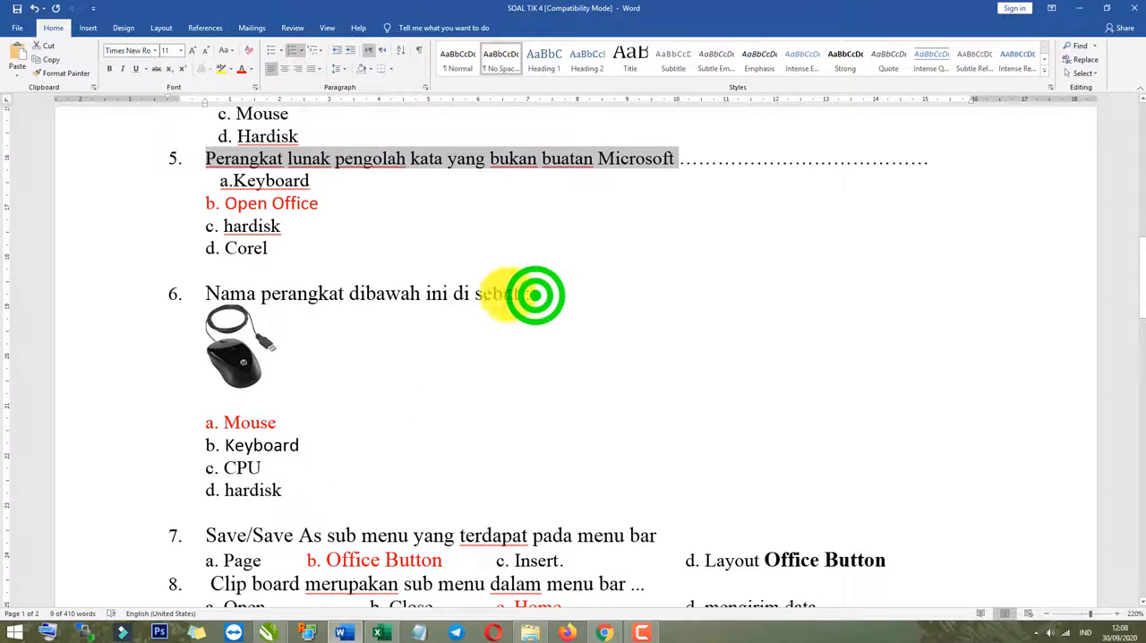
pyautogui.moveTo(534, 295); pyautogui.dragTo(240, 292)
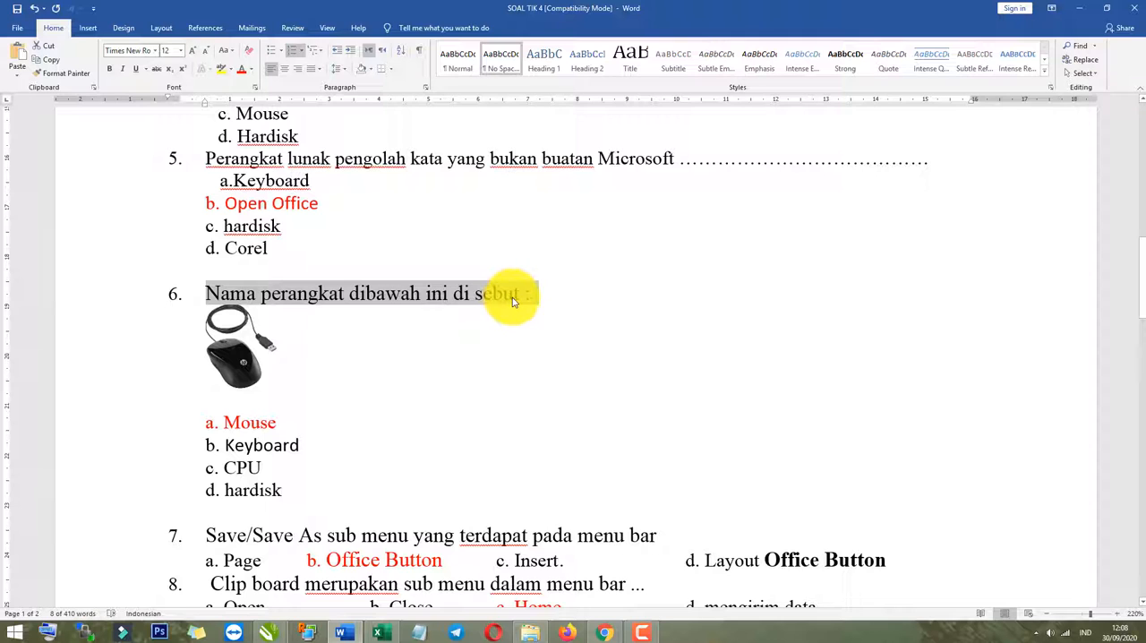
# Replace the duplicated question's text in the form with the copied text, numbered as "5. Nama perangkat dibawah ini di sebut :".
pyautogui.click(604, 632)
pyautogui.click(296, 255)
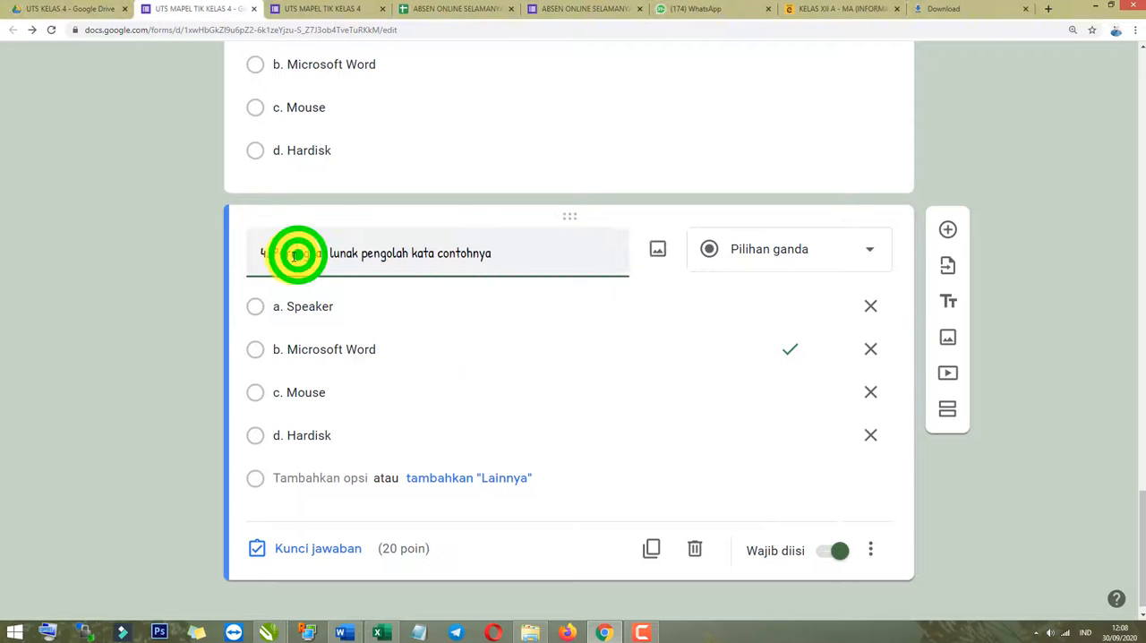
pyautogui.moveTo(263, 255); pyautogui.dragTo(620, 258)
pyautogui.write('6. Nama perangkat dibawah ini di sebut :')
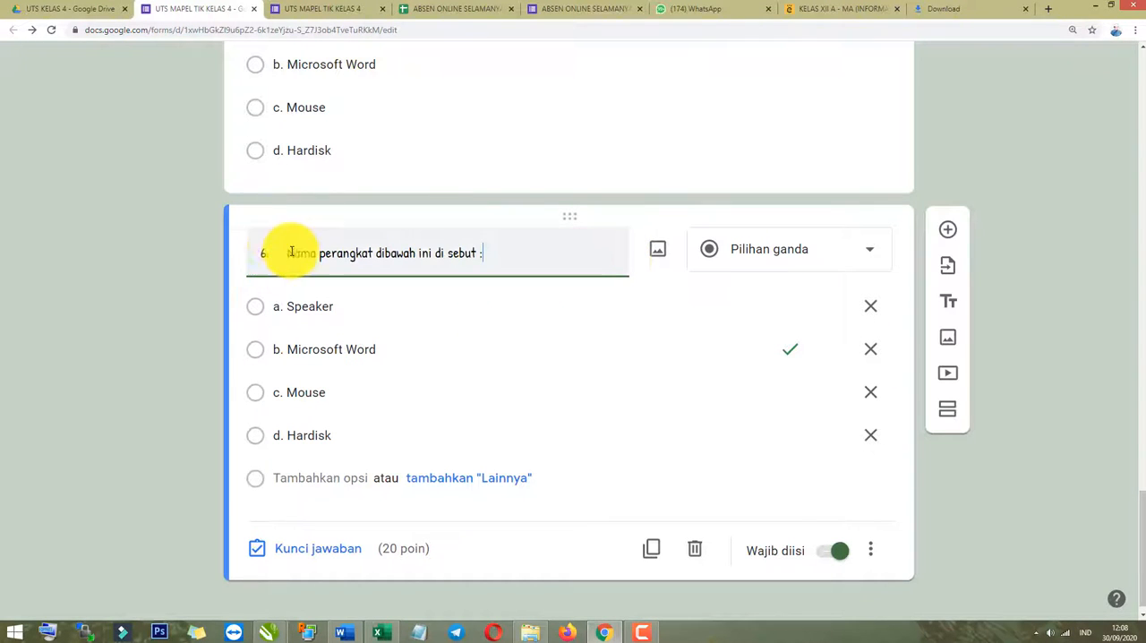
pyautogui.moveTo(288, 251); pyautogui.dragTo(214, 254)
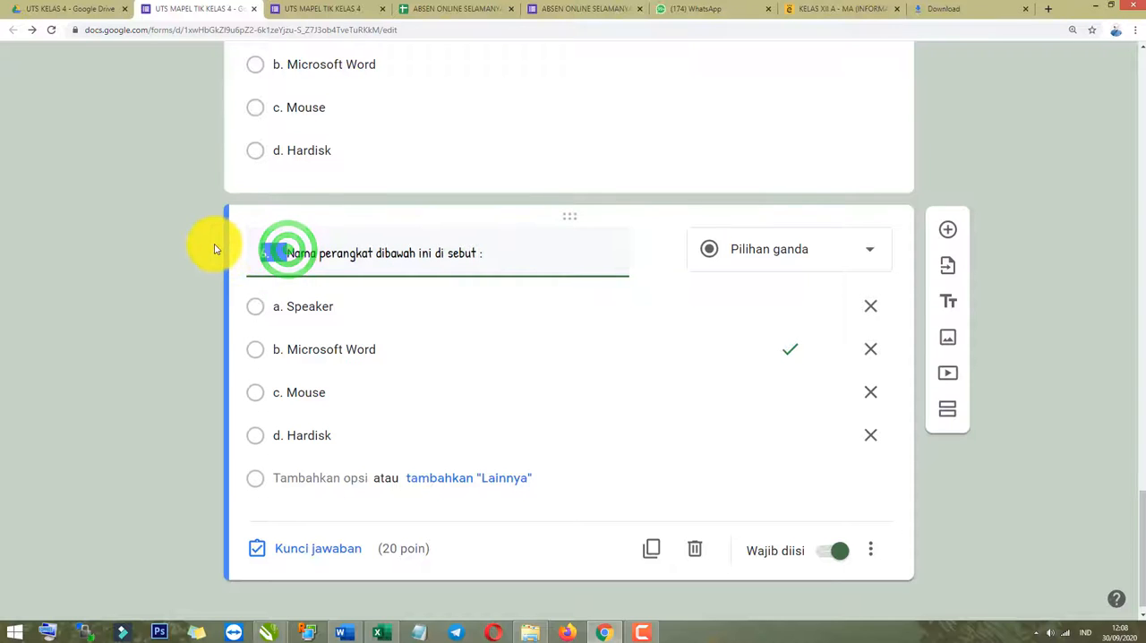
pyautogui.write('5.')
pyautogui.click(183, 339)
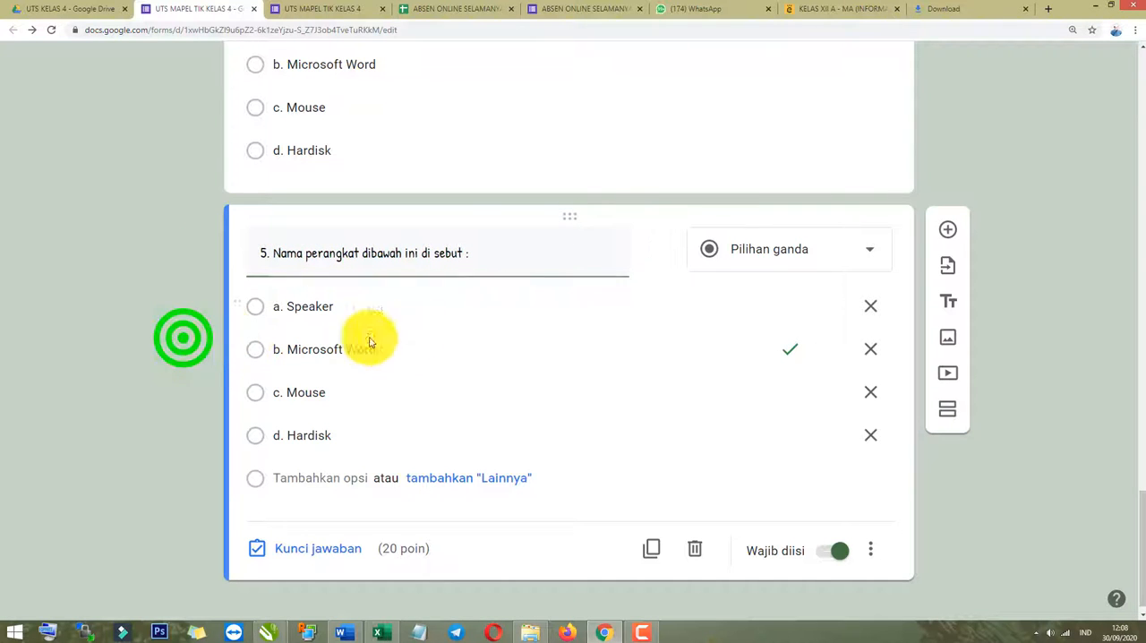
pyautogui.click(250, 344)
pyautogui.click(576, 245)
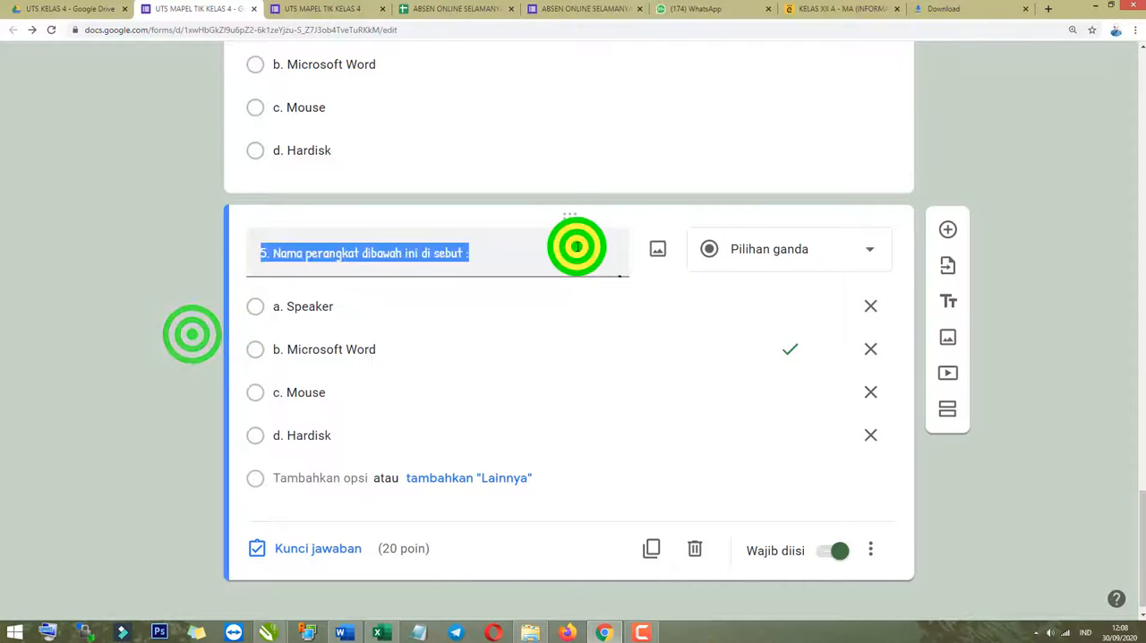
pyautogui.click(486, 251)
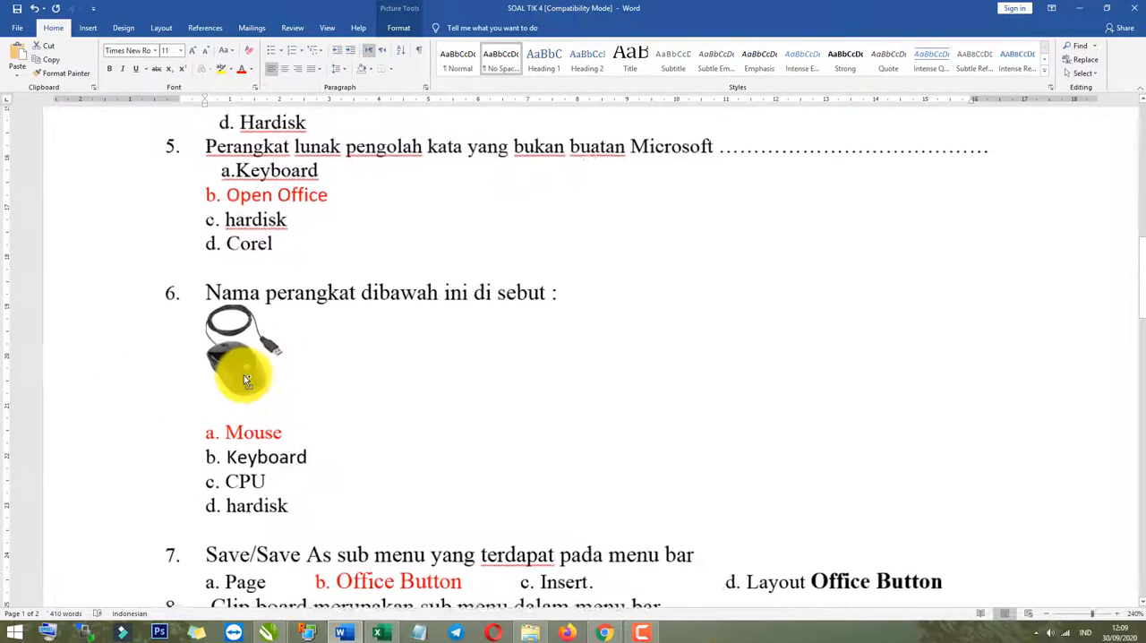
# Save question 6's mouse picture from the Word document to the Desktop as a PNG file named mouseeee.
pyautogui.scroll(5, 243, 375)
pyautogui.scroll(2, 254, 417)
pyautogui.scroll(-3, 260, 396)
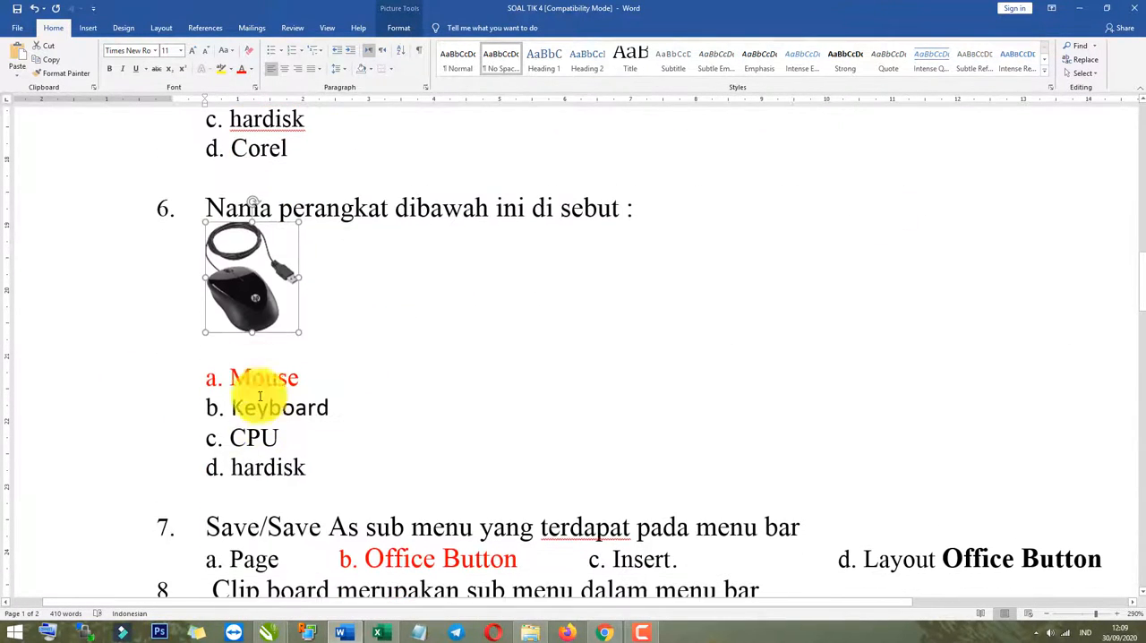
pyautogui.rightClick(263, 284)
pyautogui.click(301, 370)
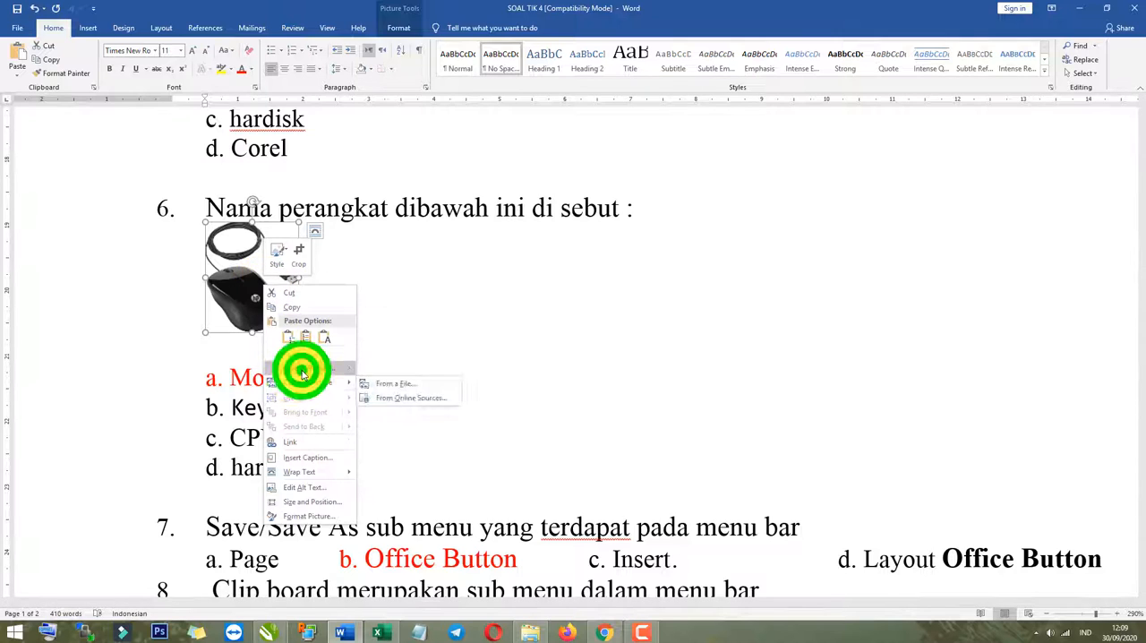
pyautogui.click(301, 369)
pyautogui.click(36, 114)
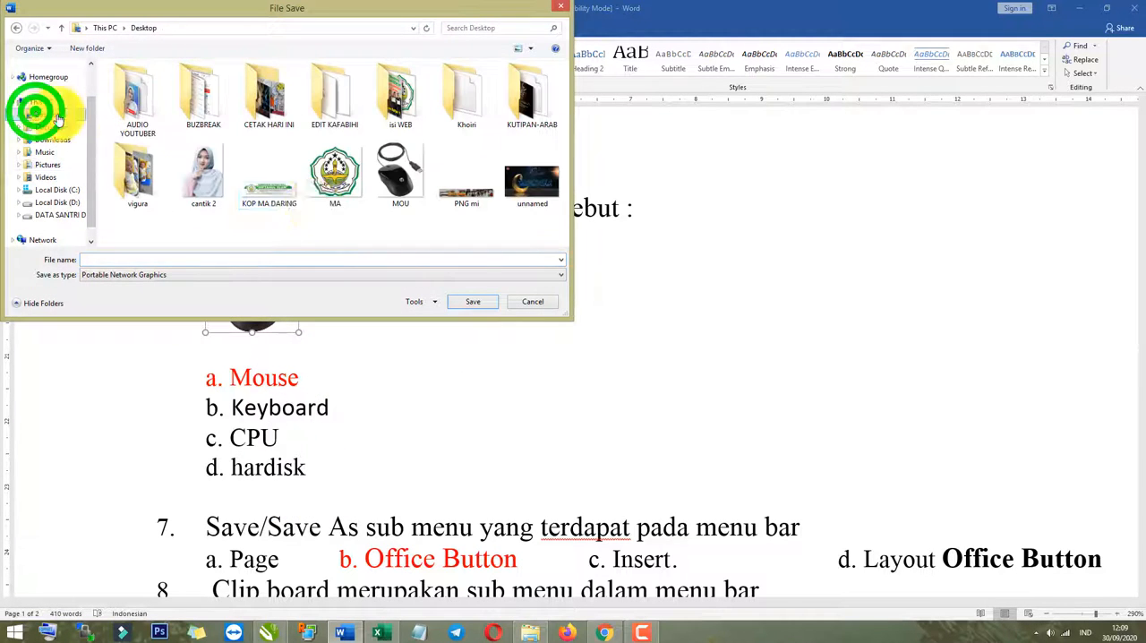
pyautogui.click(217, 258)
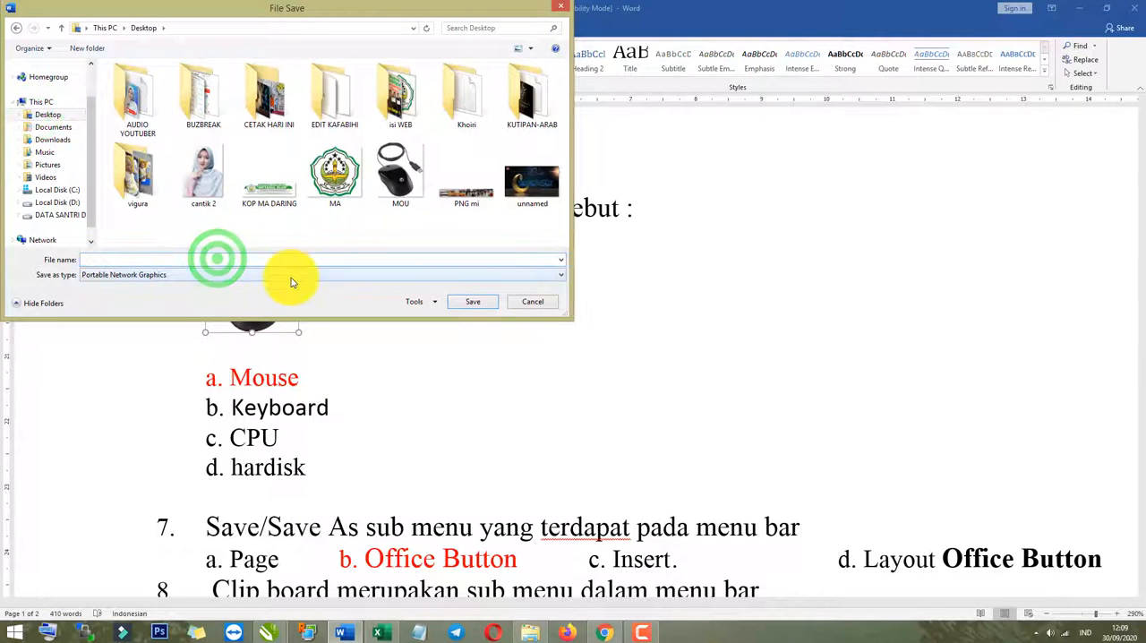
pyautogui.write('mou')
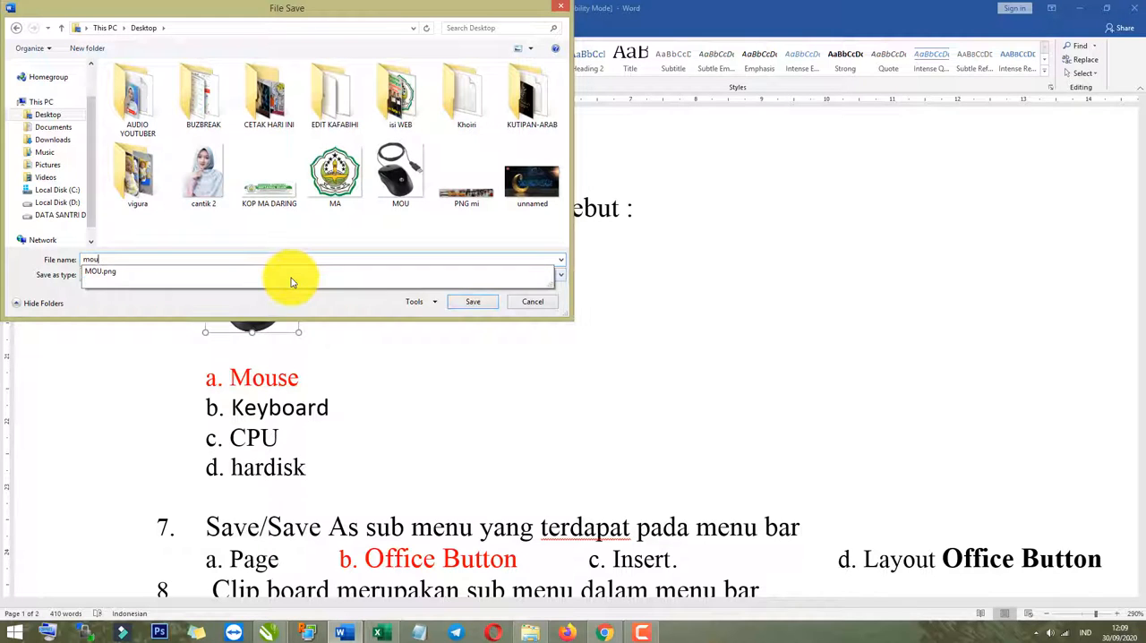
pyautogui.write('seeee')
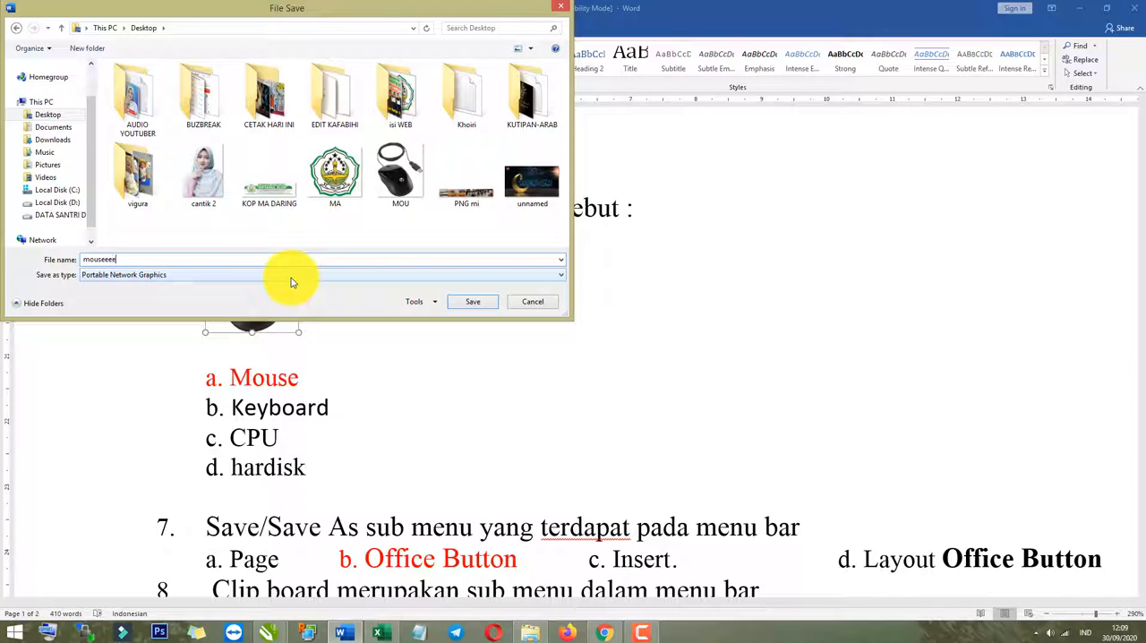
pyautogui.click(469, 302)
pyautogui.click(580, 374)
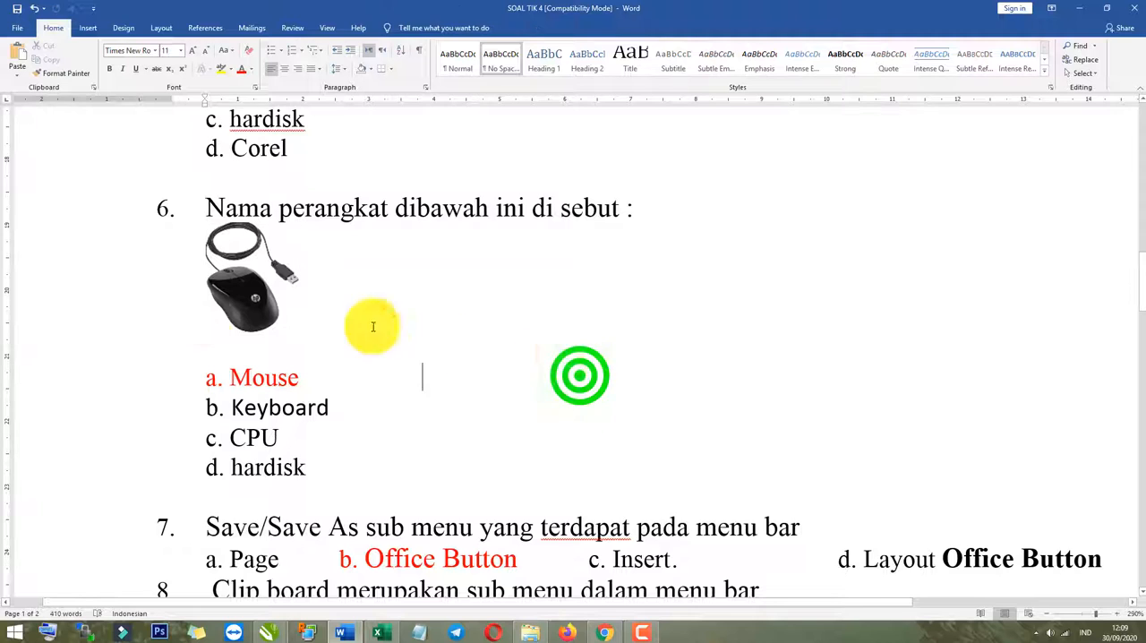
# Bring the mouse picture of question 6 into full view in Word, and search for and launch Snipping Tool.
pyautogui.keyDown('ctrl'); pyautogui.scroll(1, 185, 325); pyautogui.keyUp('ctrl')
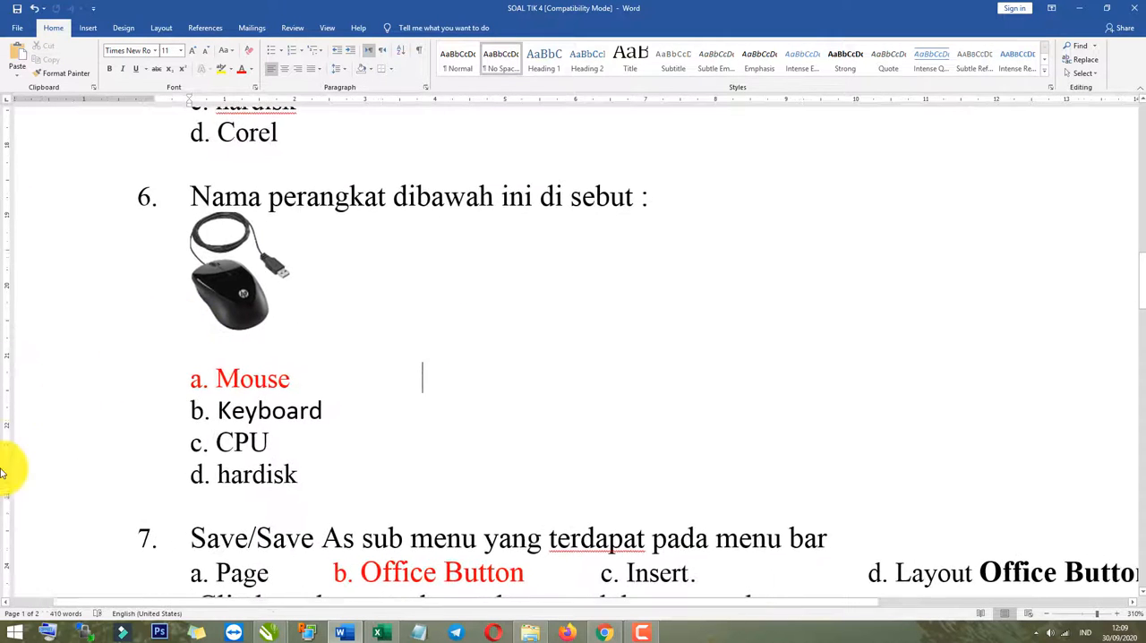
pyautogui.scroll(3, 10, 538)
pyautogui.scroll(-3, 314, 480)
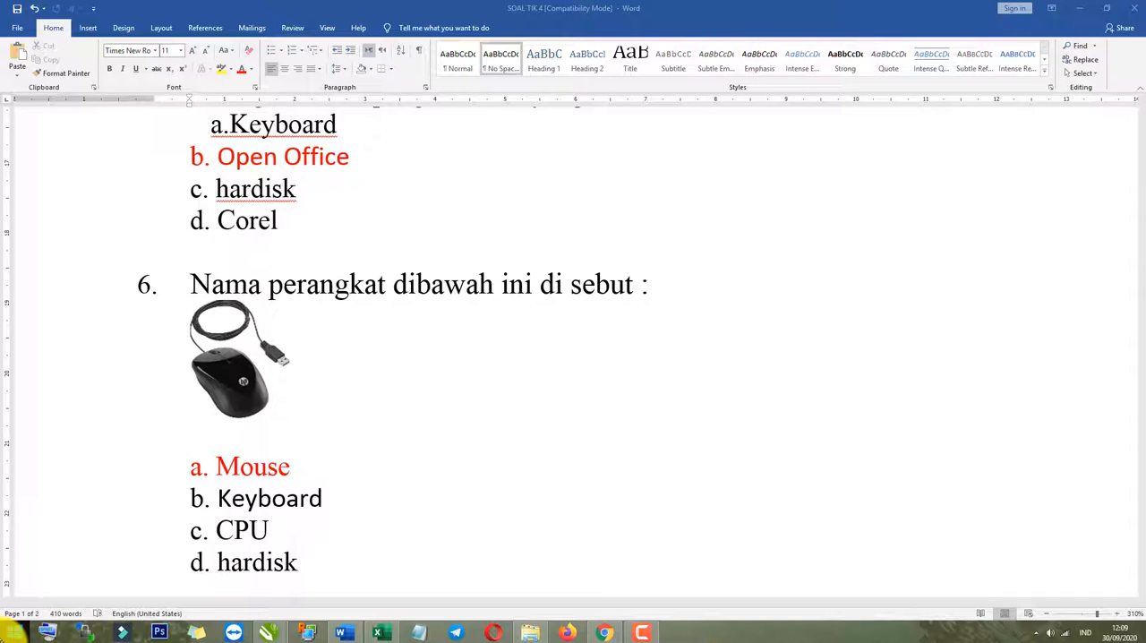
pyautogui.click(22, 633)
pyautogui.write('snipping Tool')
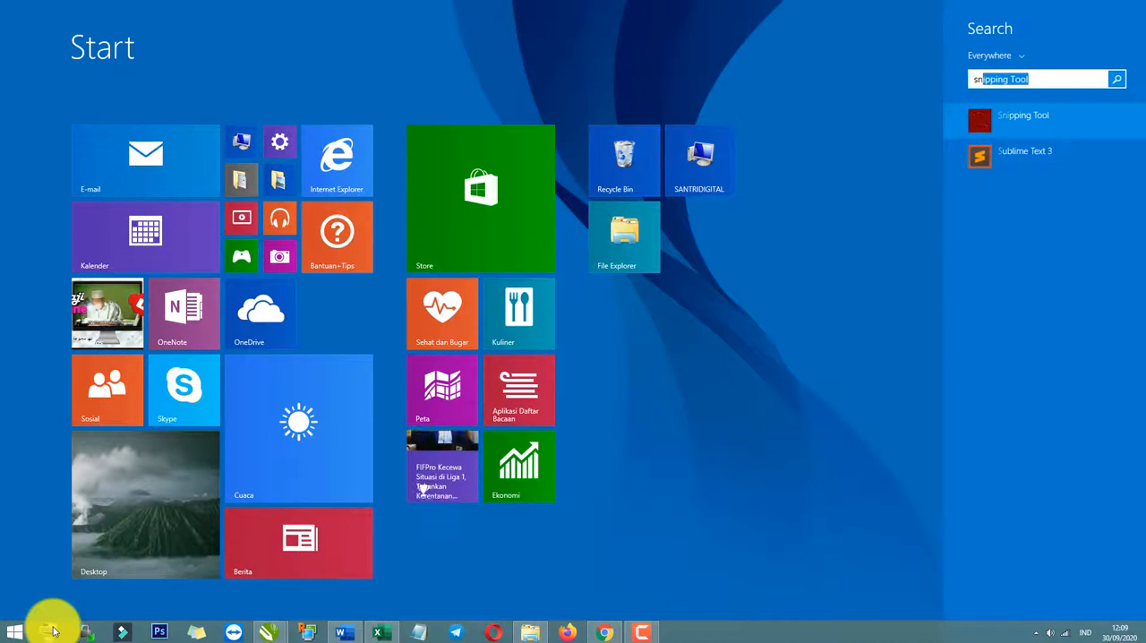
pyautogui.click(1106, 125)
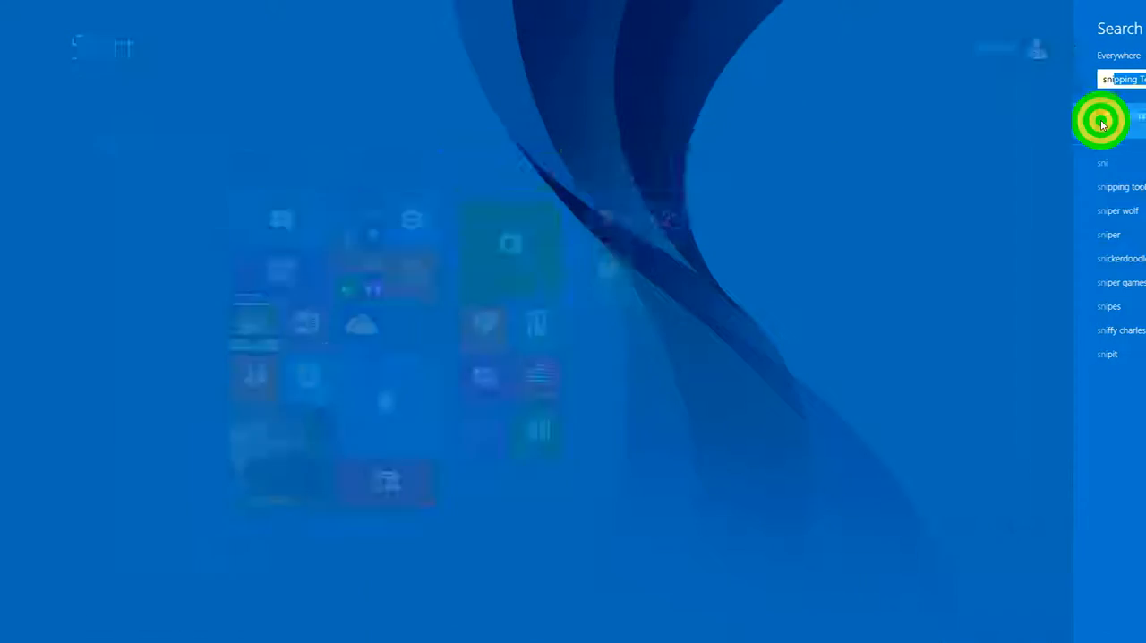
# Capture a rectangular snip around the mouse picture of question 6 in the Word document.
pyautogui.moveTo(517, 121); pyautogui.dragTo(452, 366)
pyautogui.moveTo(434, 405); pyautogui.dragTo(466, 371)
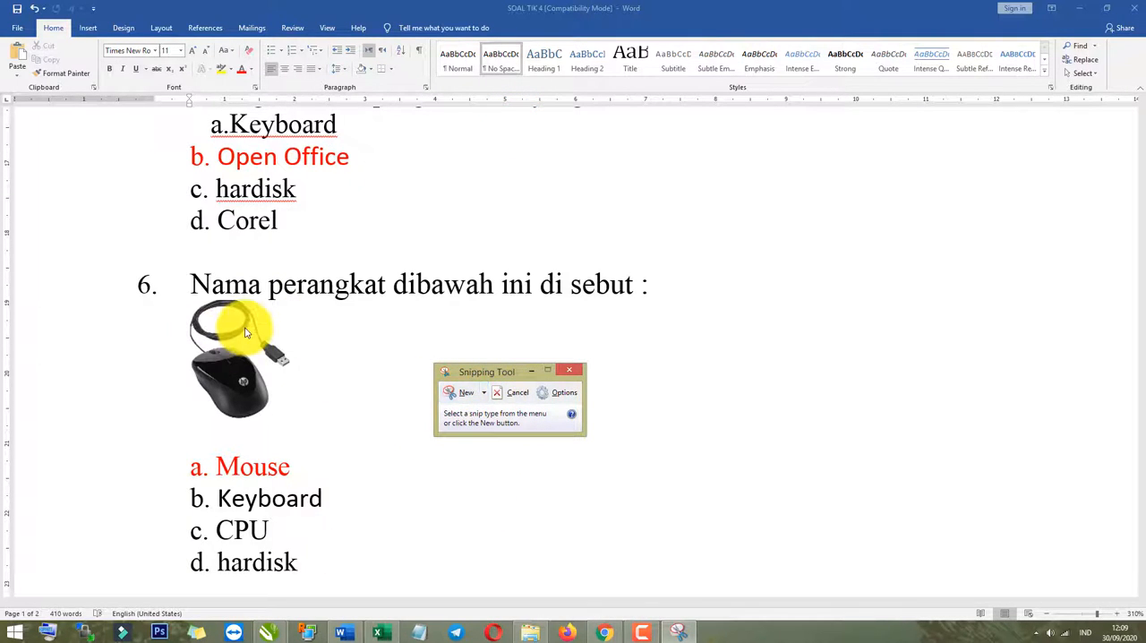
pyautogui.click(457, 396)
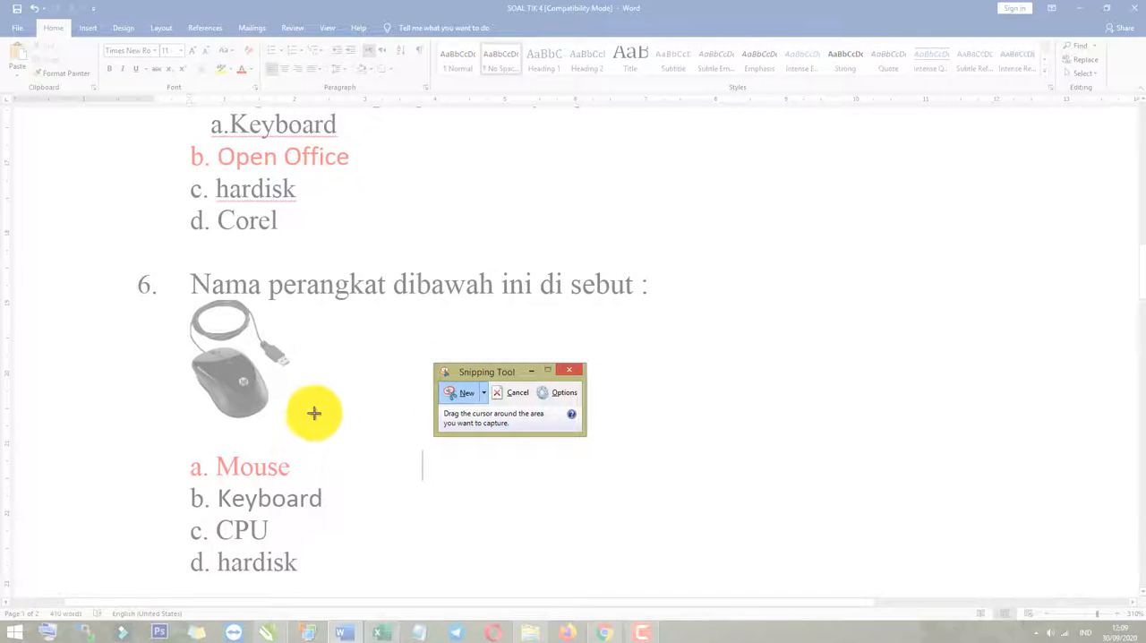
pyautogui.moveTo(318, 422); pyautogui.dragTo(174, 305)
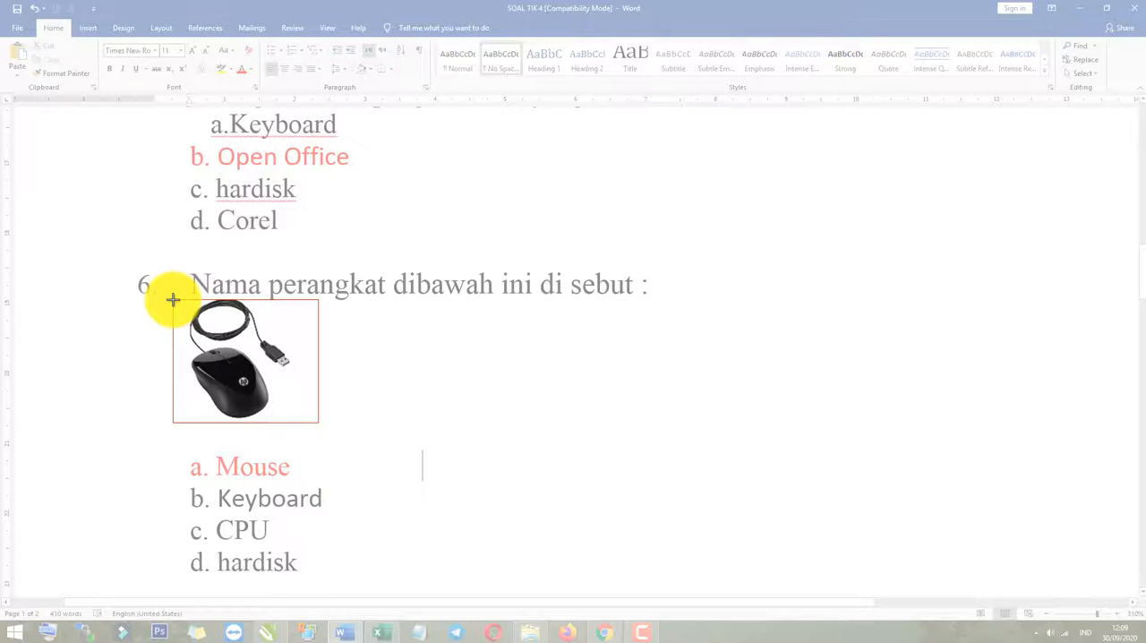
pyautogui.moveTo(173, 299); pyautogui.dragTo(172, 299)
pyautogui.moveTo(294, 197); pyautogui.dragTo(605, 211)
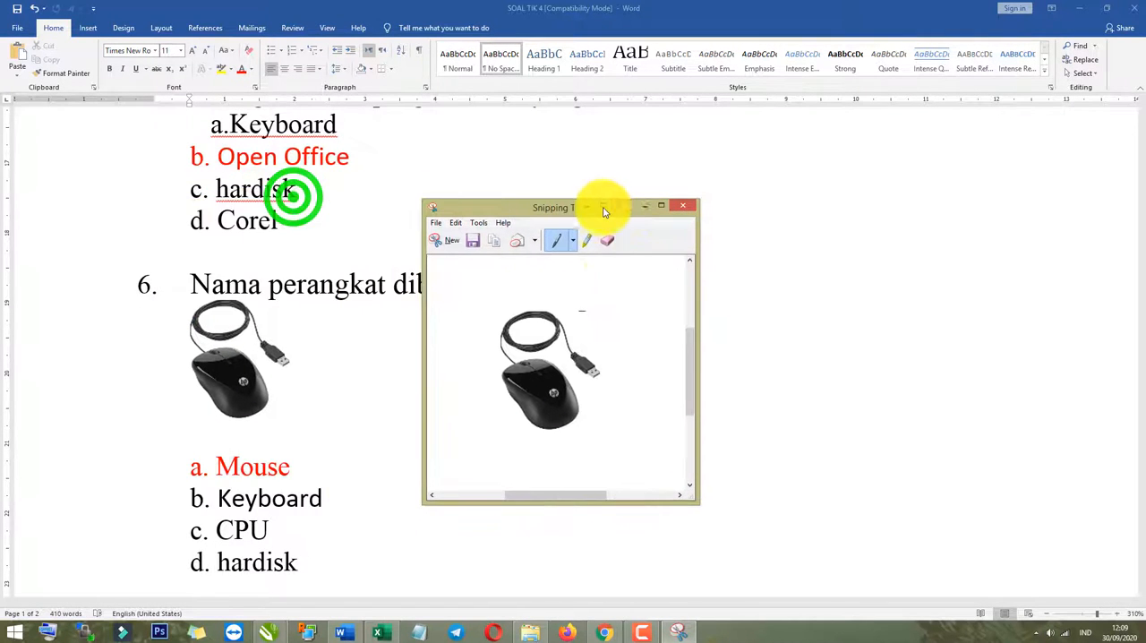
# Save the mouse snip to the Desktop as a PNG file with a name beginning "mose", and close Snipping Tool.
pyautogui.click(473, 240)
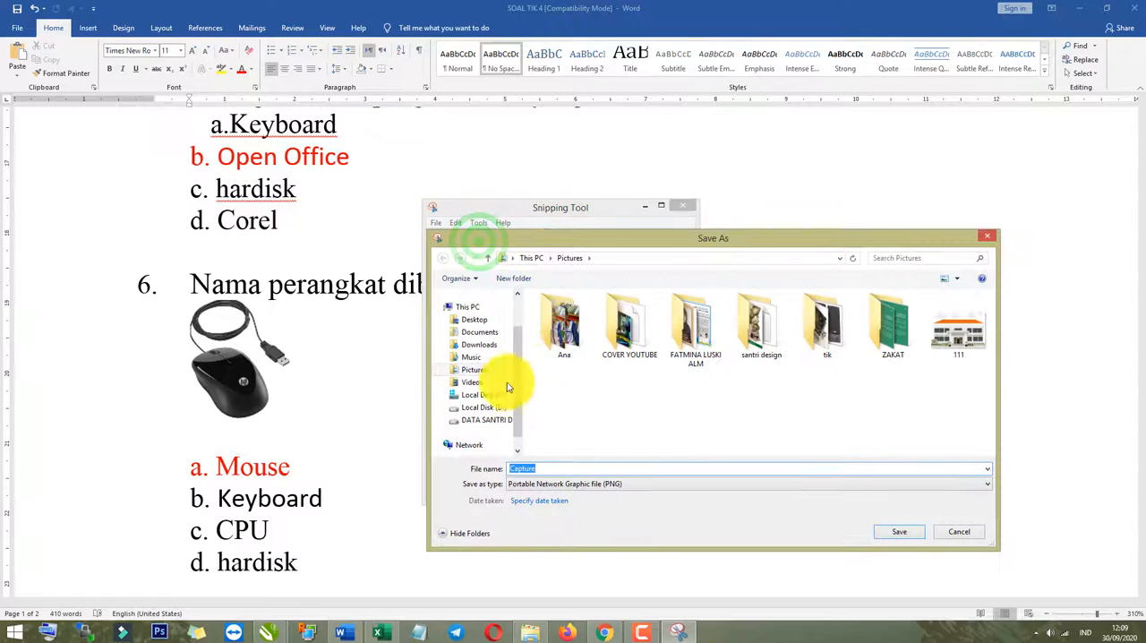
pyautogui.click(471, 317)
pyautogui.click(574, 464)
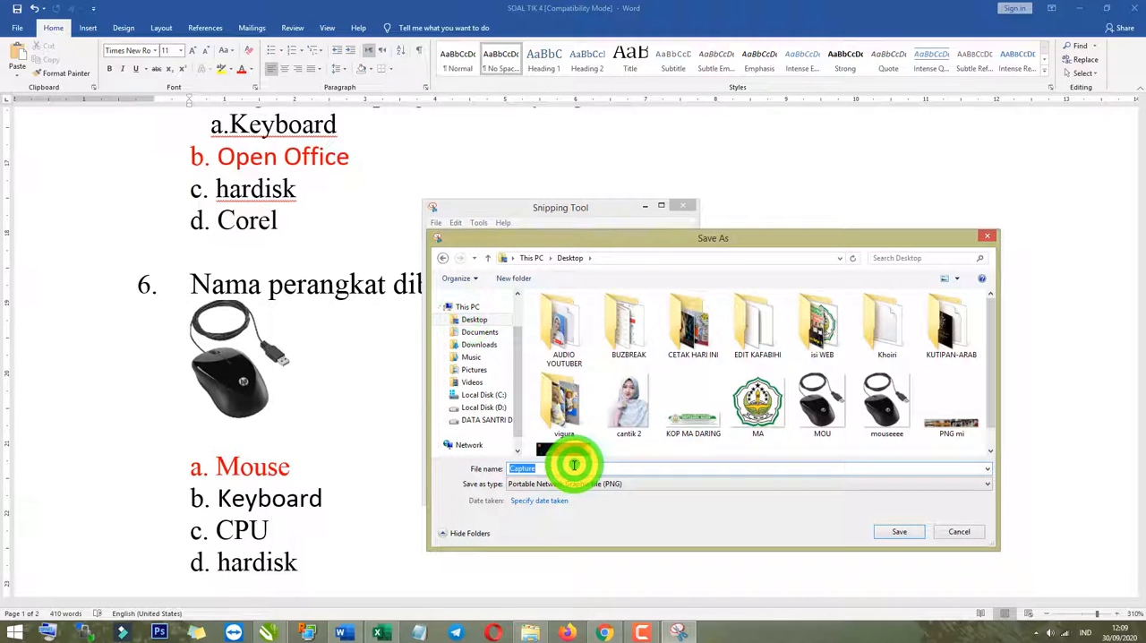
pyautogui.write('moseeeeeee')
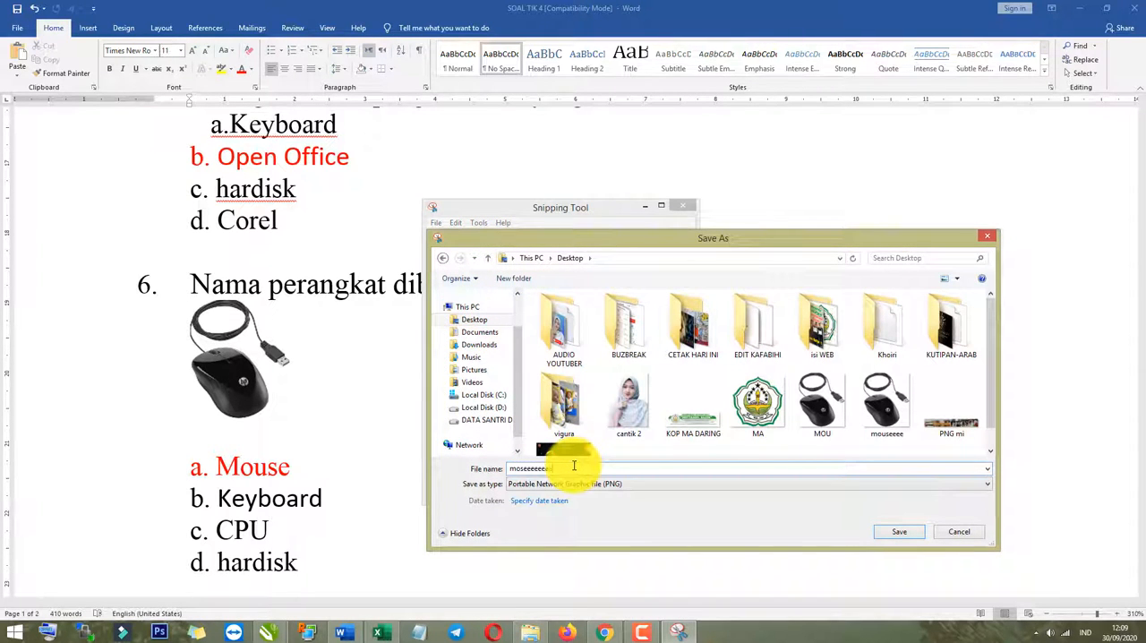
pyautogui.press('Return')
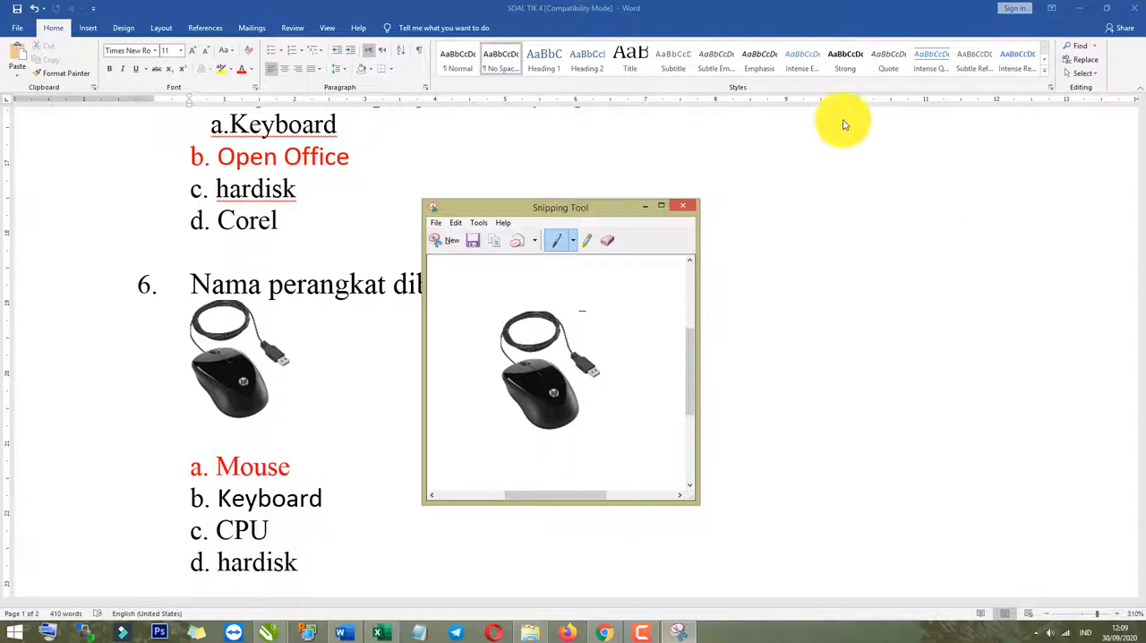
pyautogui.click(685, 200)
pyautogui.click(533, 402)
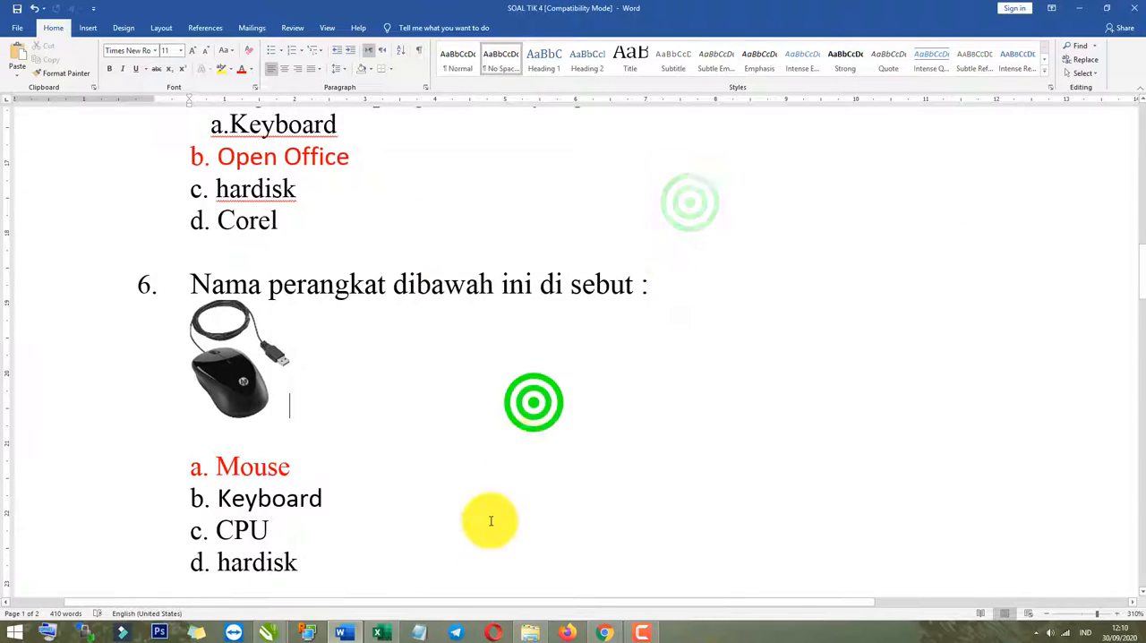
# Switch to the quiz form in Chrome and select the word "dibawah" in question 5's text.
pyautogui.click(599, 634)
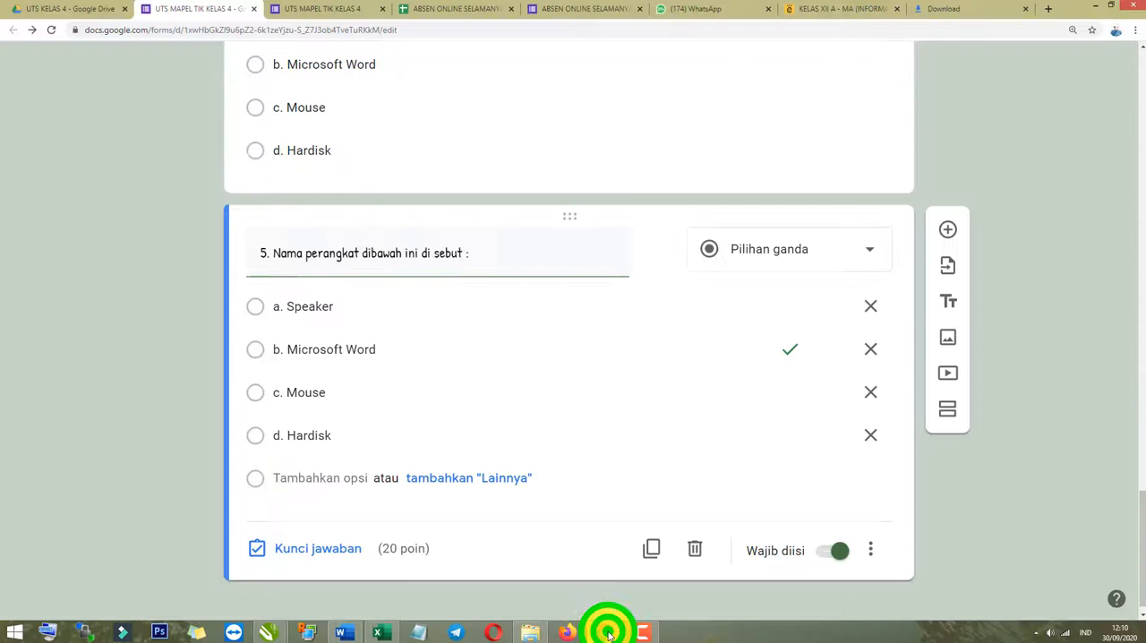
pyautogui.click(149, 461)
pyautogui.scroll(1, 313, 425)
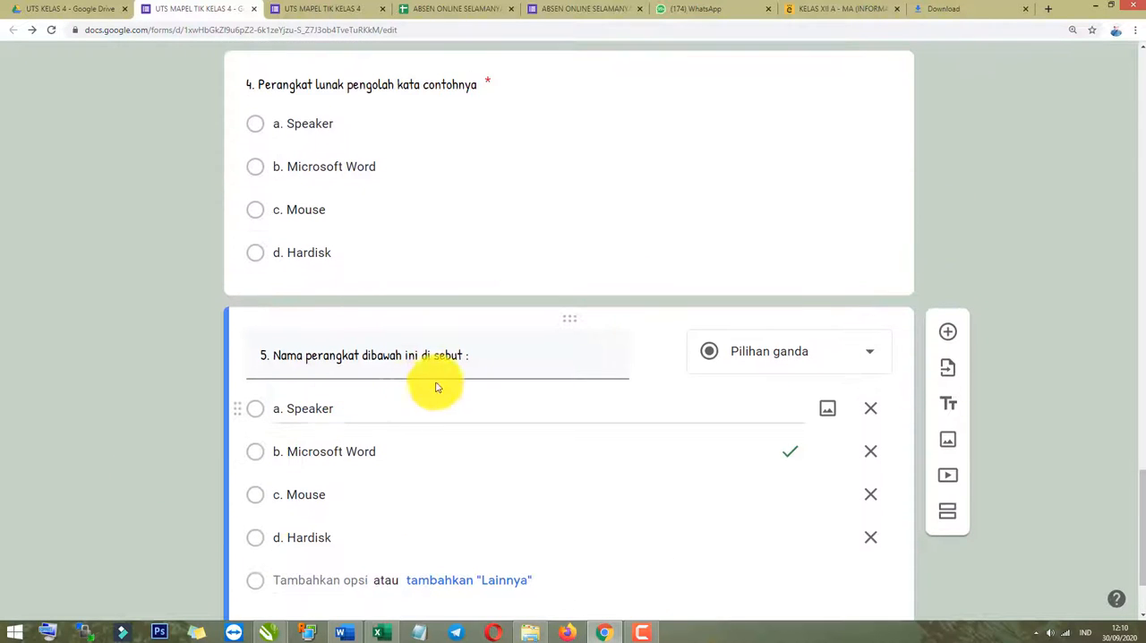
pyautogui.click(491, 351)
pyautogui.click(299, 356)
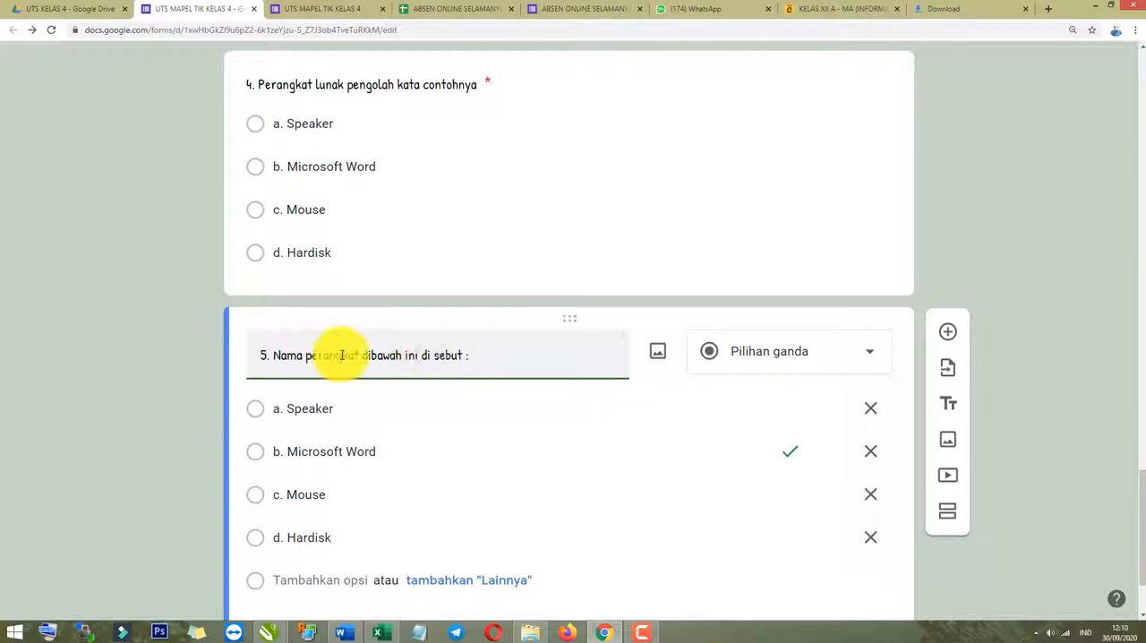
pyautogui.moveTo(365, 357); pyautogui.dragTo(398, 356)
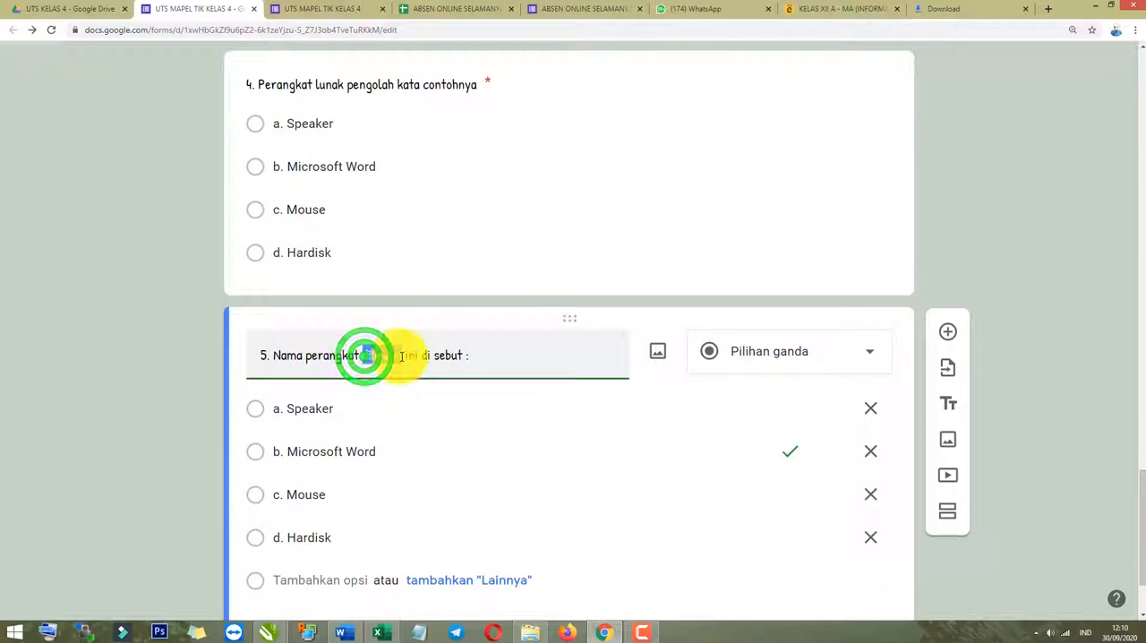
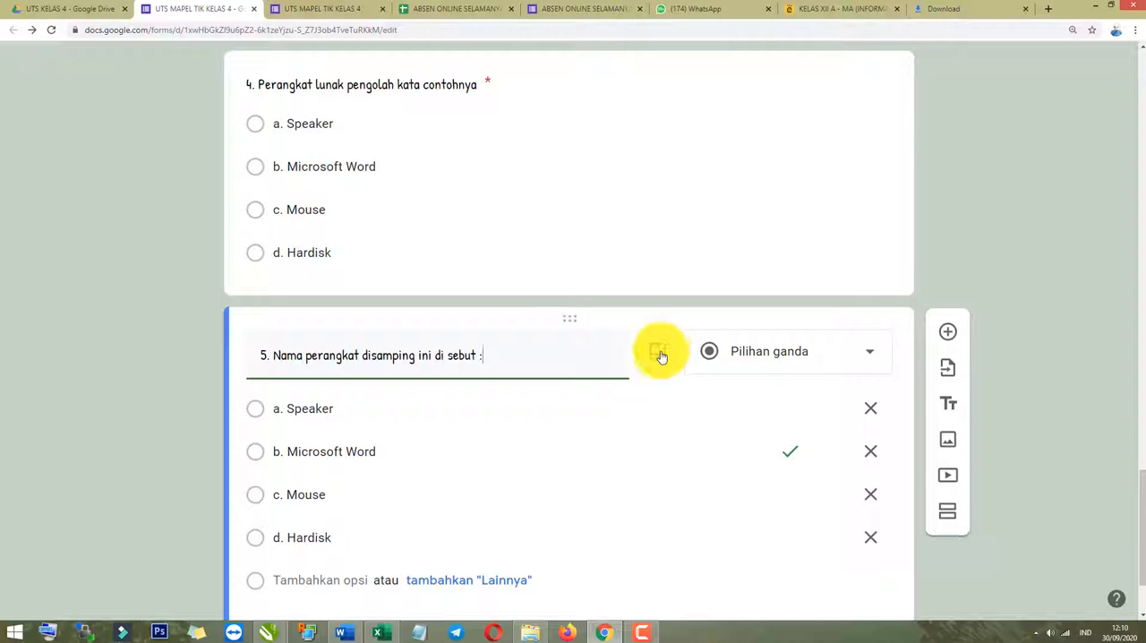
# Insert the saved mouse picture from the Desktop into question 5 as its image.
pyautogui.scroll(3, 662, 360)
pyautogui.scroll(-3, 743, 502)
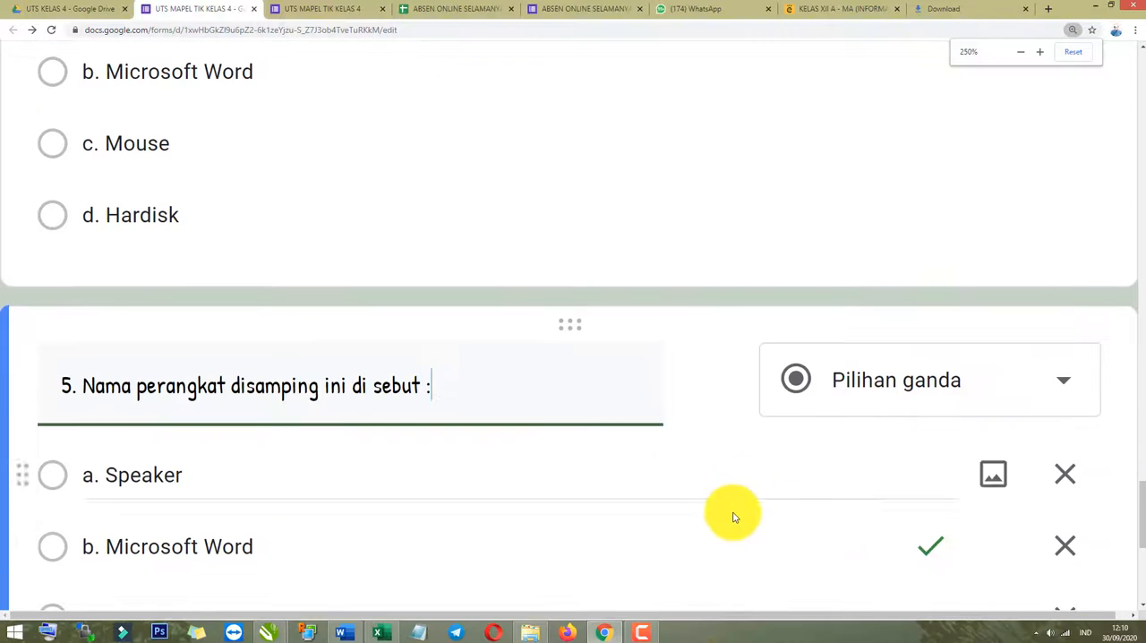
pyautogui.scroll(-1, 716, 394)
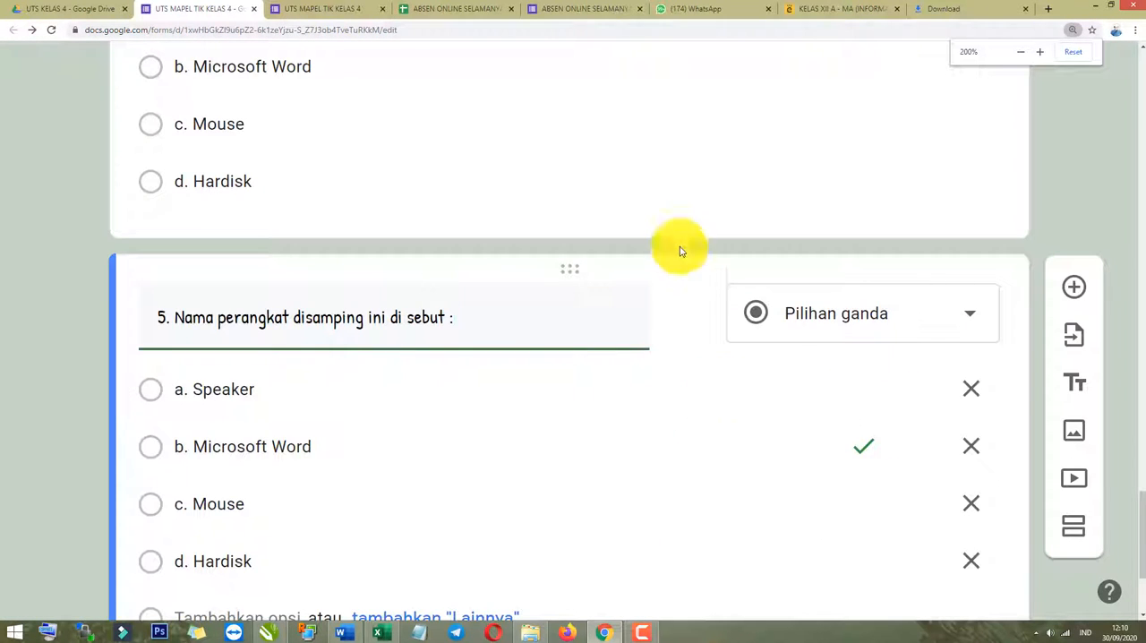
pyautogui.click(690, 313)
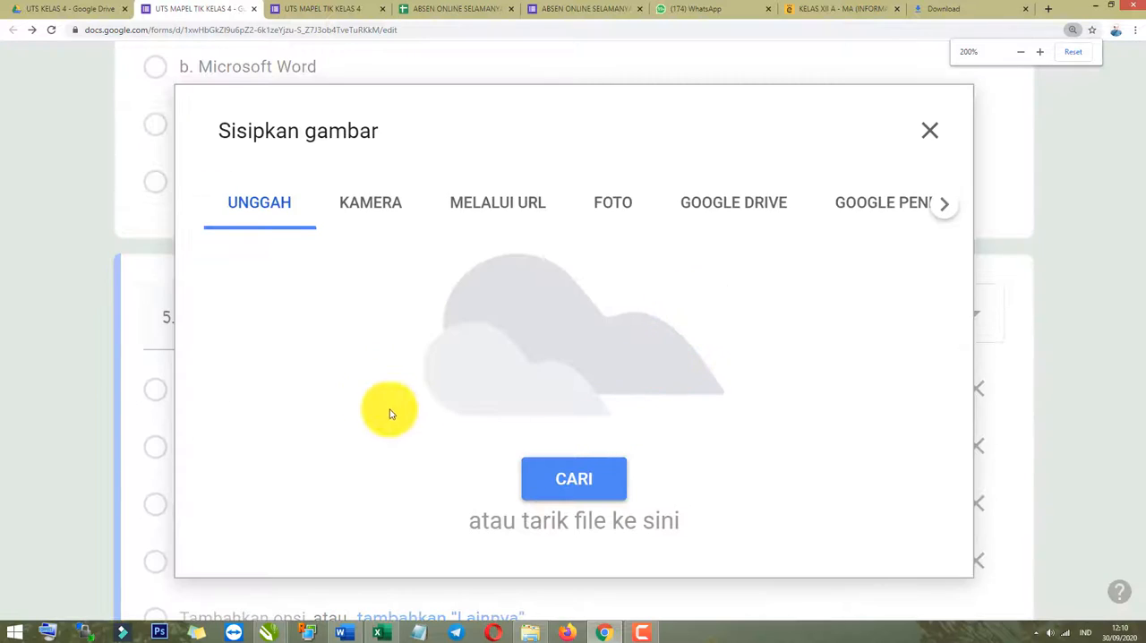
pyautogui.click(578, 481)
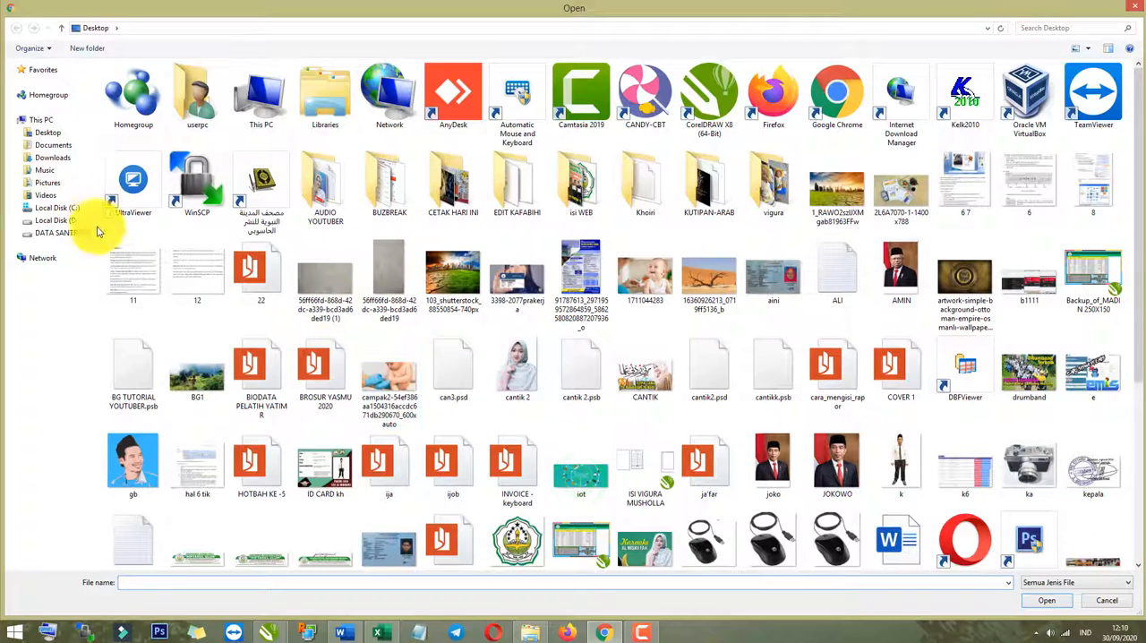
pyautogui.click(759, 488)
pyautogui.scroll(-3, 782, 507)
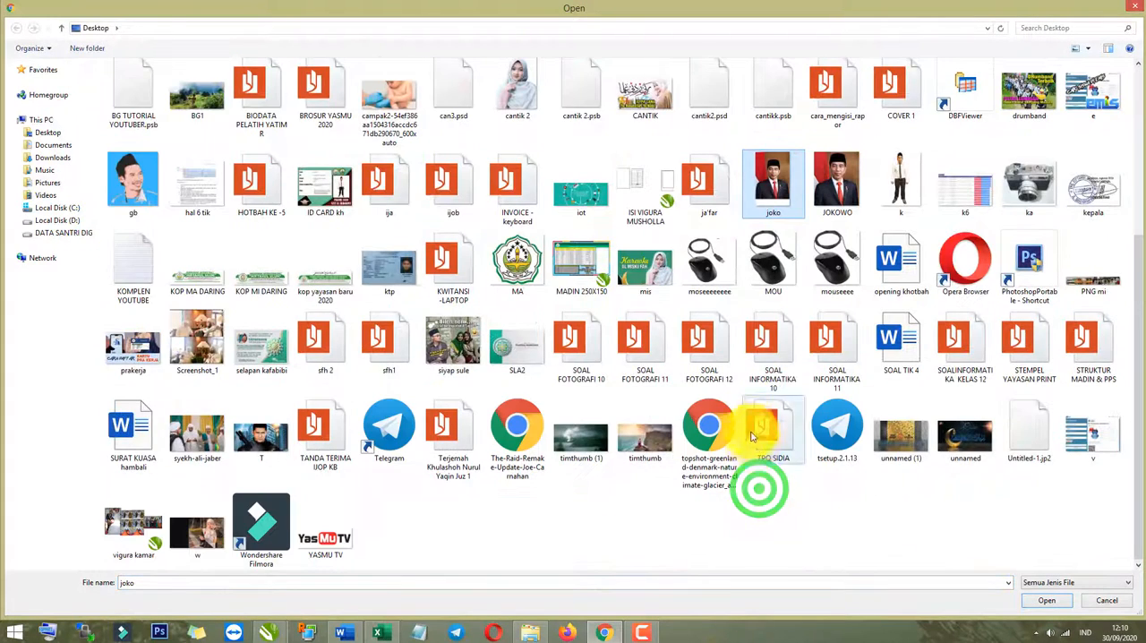
pyautogui.doubleClick(716, 283)
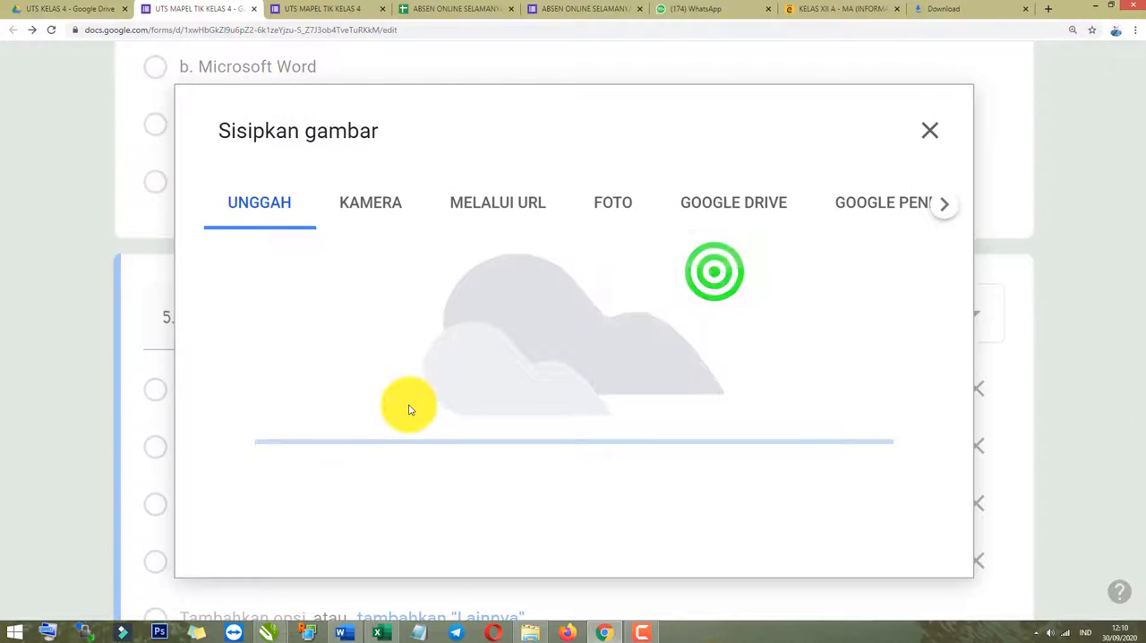
pyautogui.hotkey('ctrl', '-')
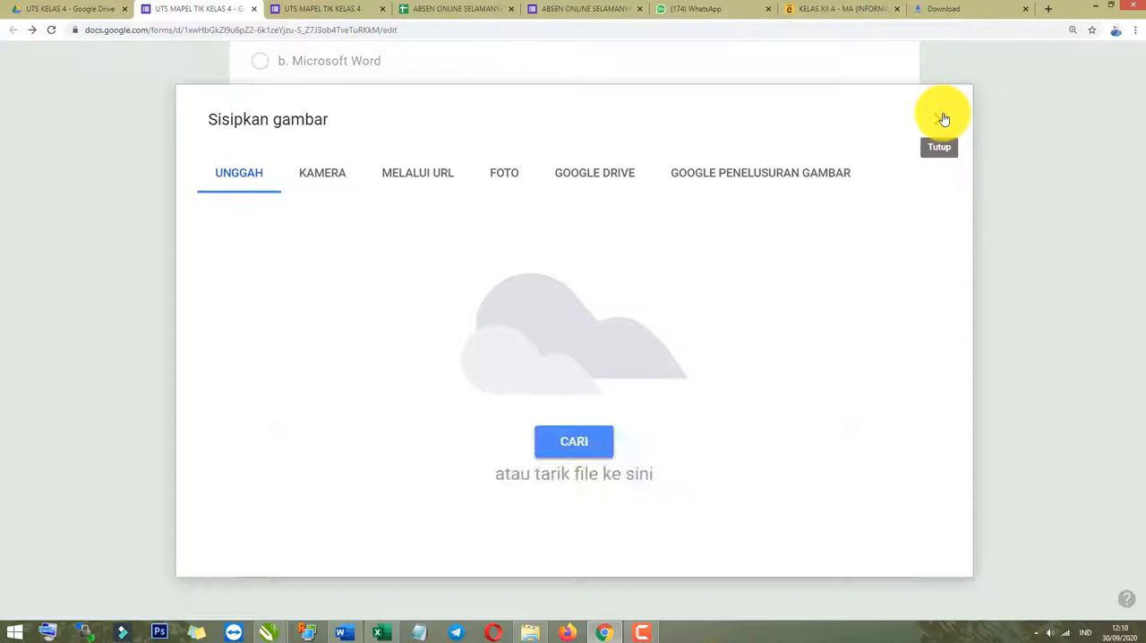
pyautogui.scroll(-1, 376, 456)
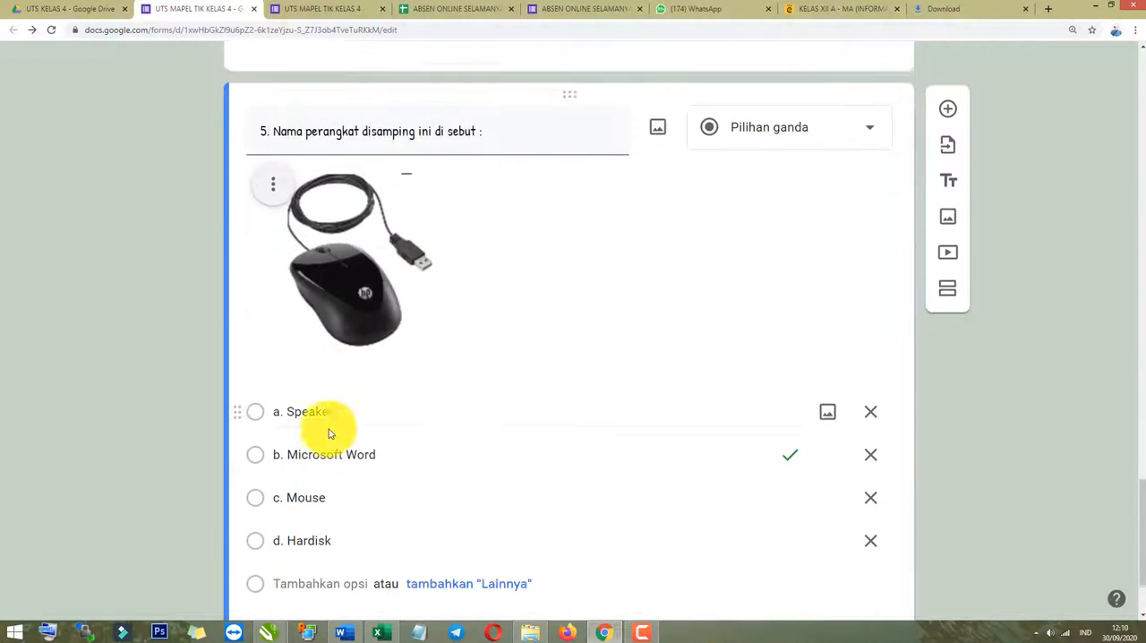
pyautogui.click(325, 264)
pyautogui.click(93, 315)
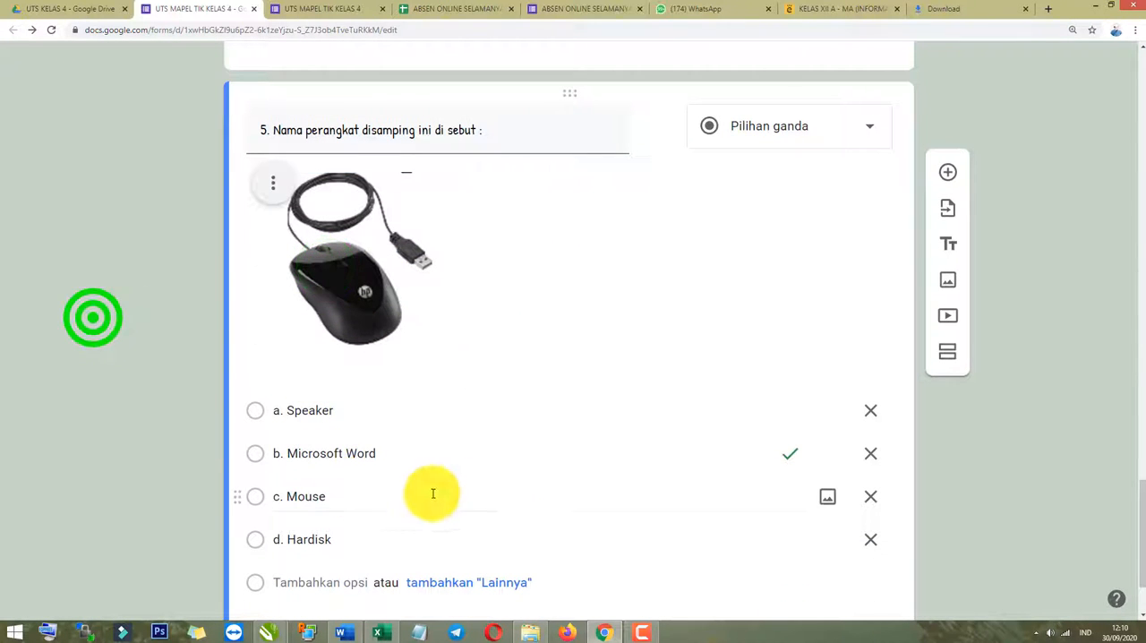
# Delete question 5's Speaker, Microsoft Word and Hardisk options and clear the text of the remaining Mouse option.
pyautogui.click(519, 412)
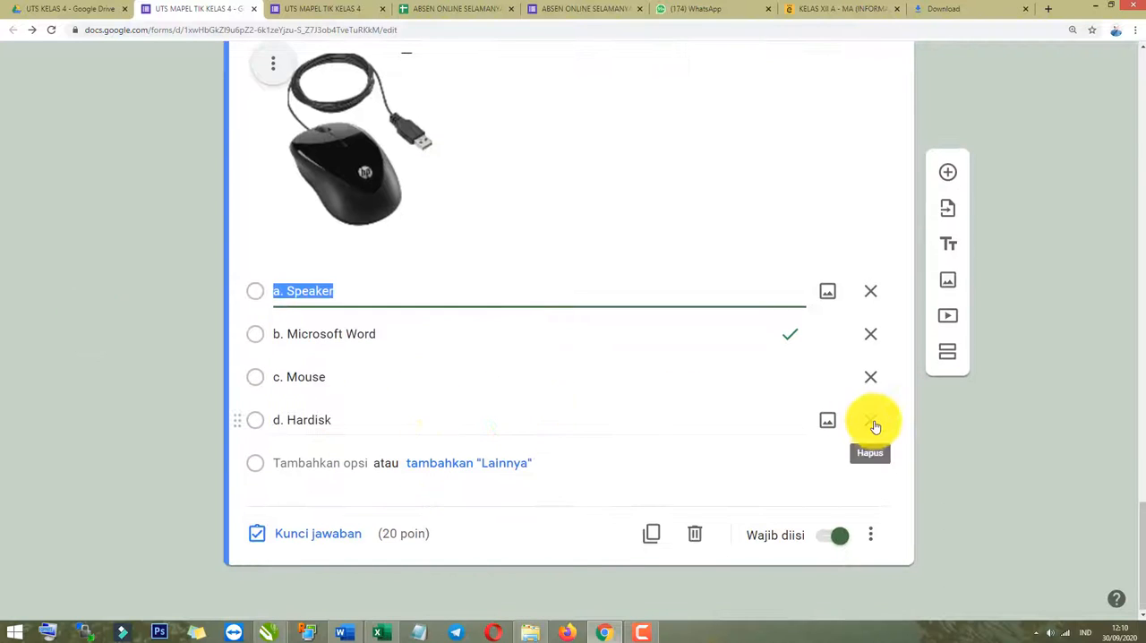
pyautogui.click(871, 419)
pyautogui.click(871, 372)
pyautogui.click(872, 375)
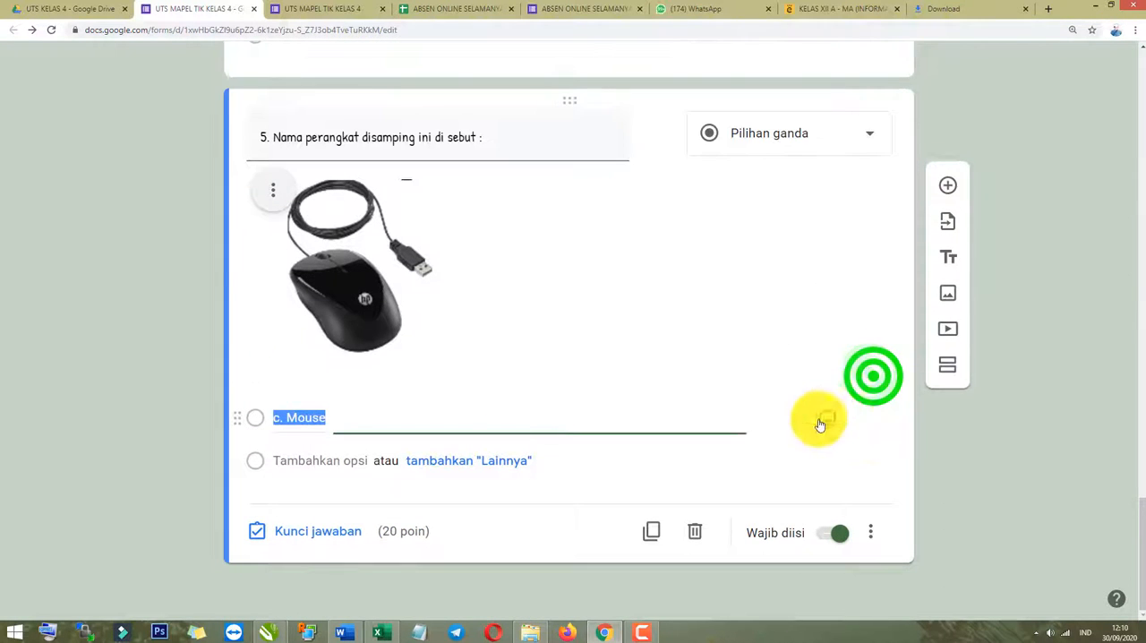
pyautogui.click(421, 414)
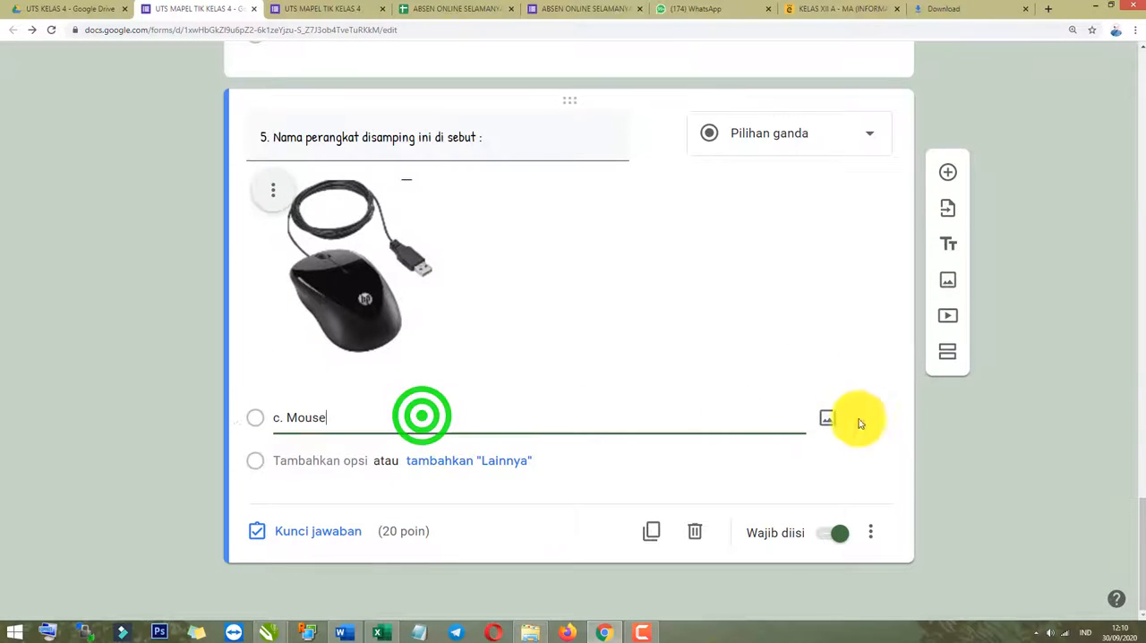
pyautogui.click(456, 422)
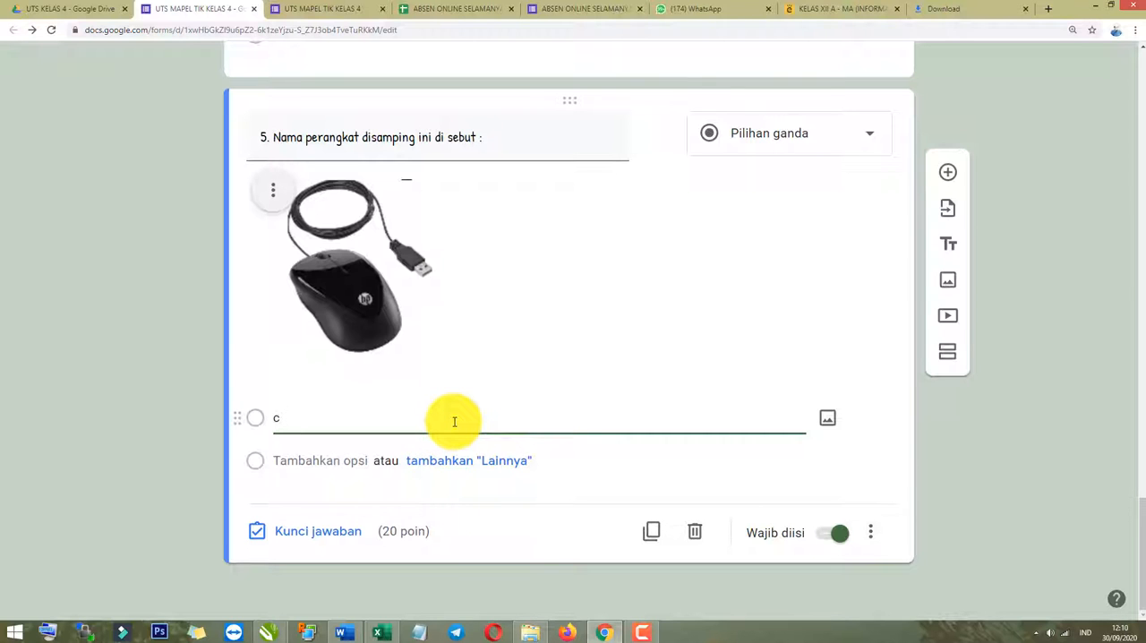
# Copy question 6's four answers from the Word document into question 5's options: a. Mouse, b. Keyboard, c. CPU, d. hardisk.
pyautogui.hotkey('alt', 'Tab')
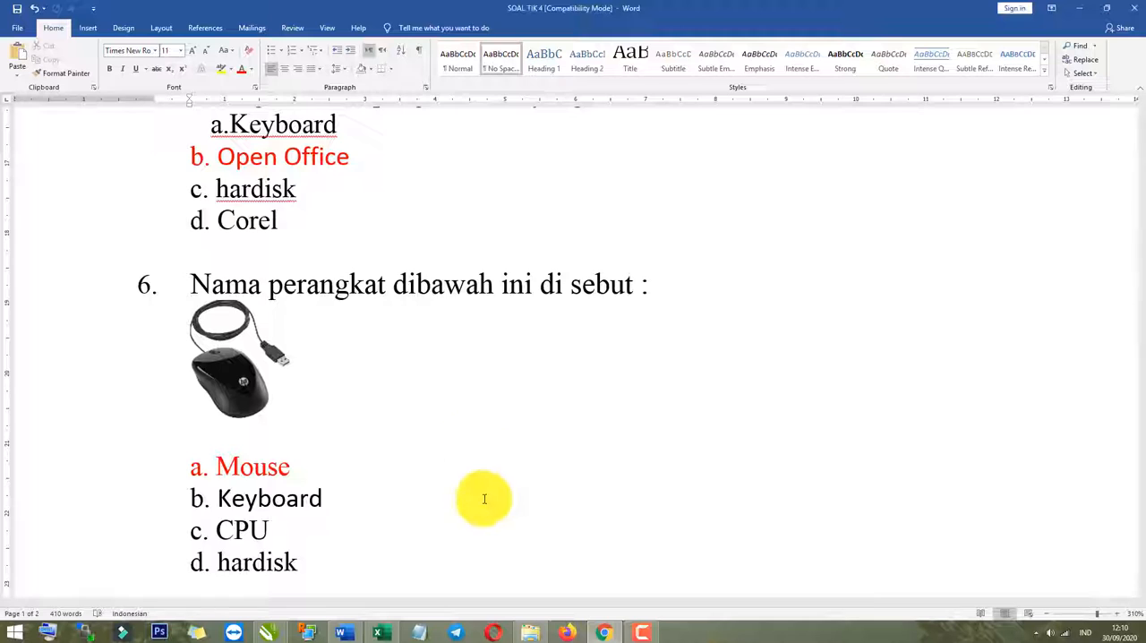
pyautogui.scroll(-5, 486, 498)
pyautogui.click(301, 300)
pyautogui.moveTo(214, 261); pyautogui.dragTo(185, 205)
pyautogui.hotkey('ctrl', 'c')
pyautogui.hotkey('alt', 'Tab')
pyautogui.click(301, 424)
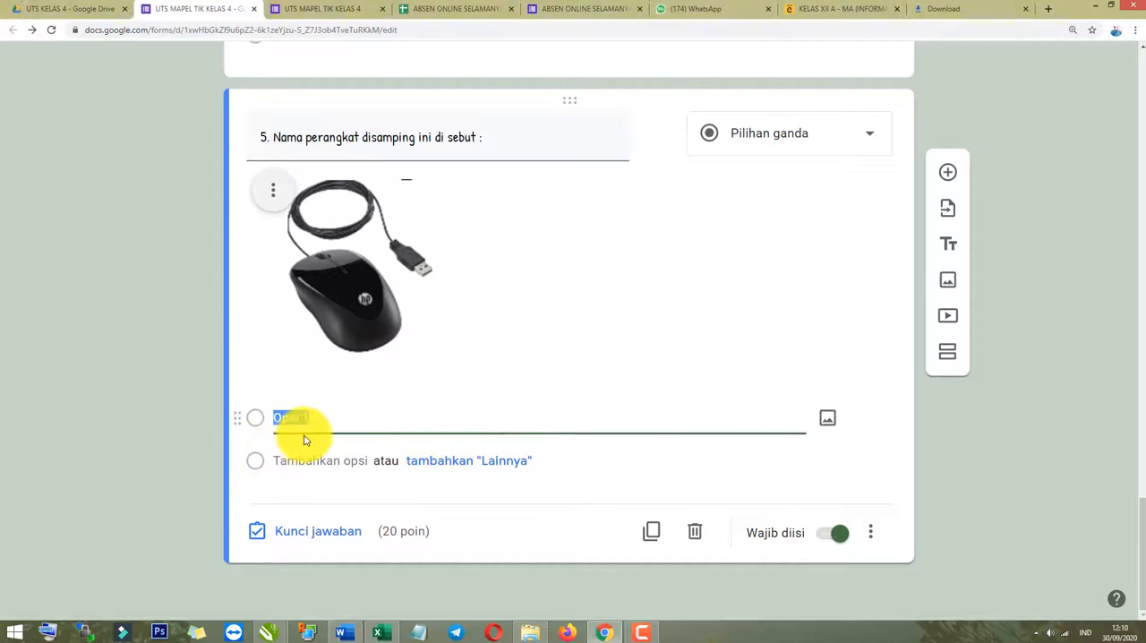
pyautogui.hotkey('ctrl', 'v')
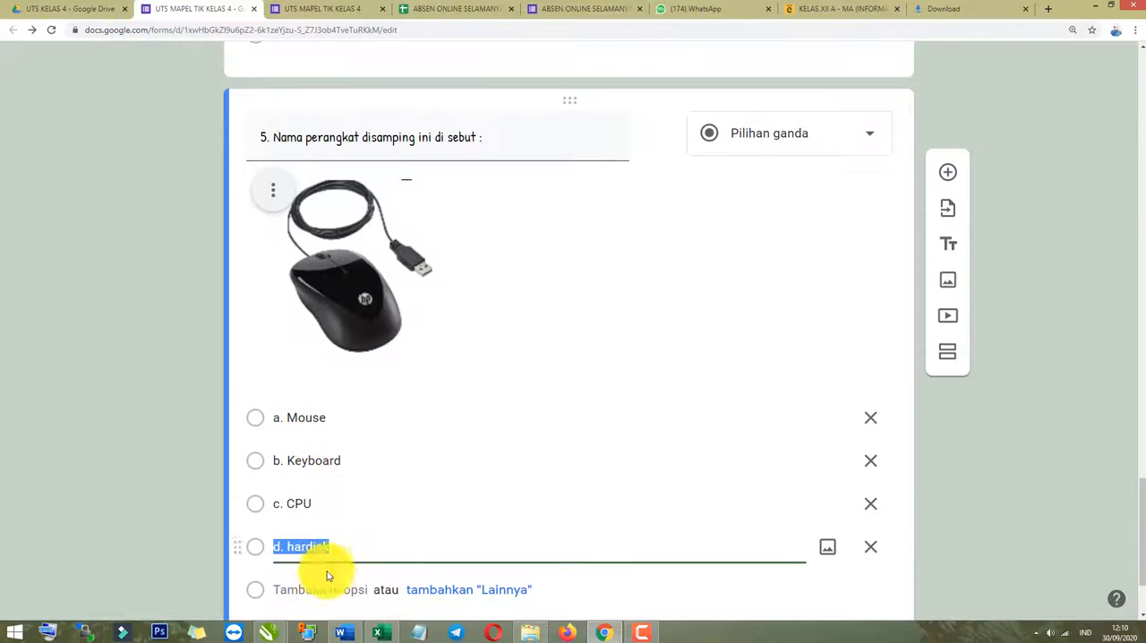
# Set "a. Mouse" as the correct answer in question 5's answer key.
pyautogui.scroll(-2, 328, 573)
pyautogui.click(315, 541)
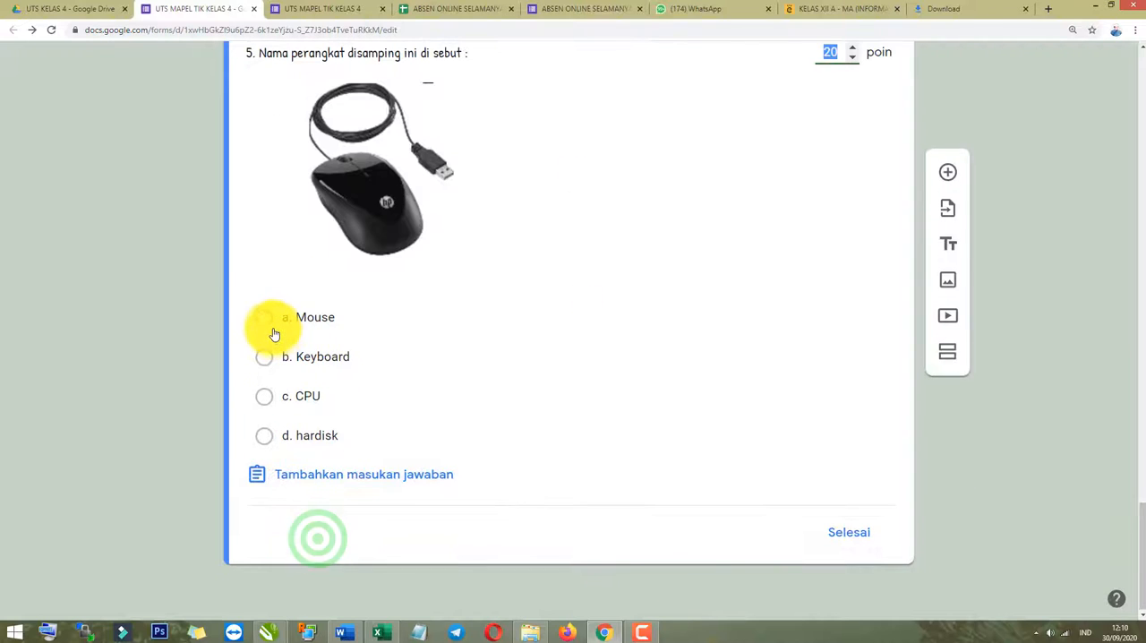
pyautogui.click(268, 322)
pyautogui.click(830, 530)
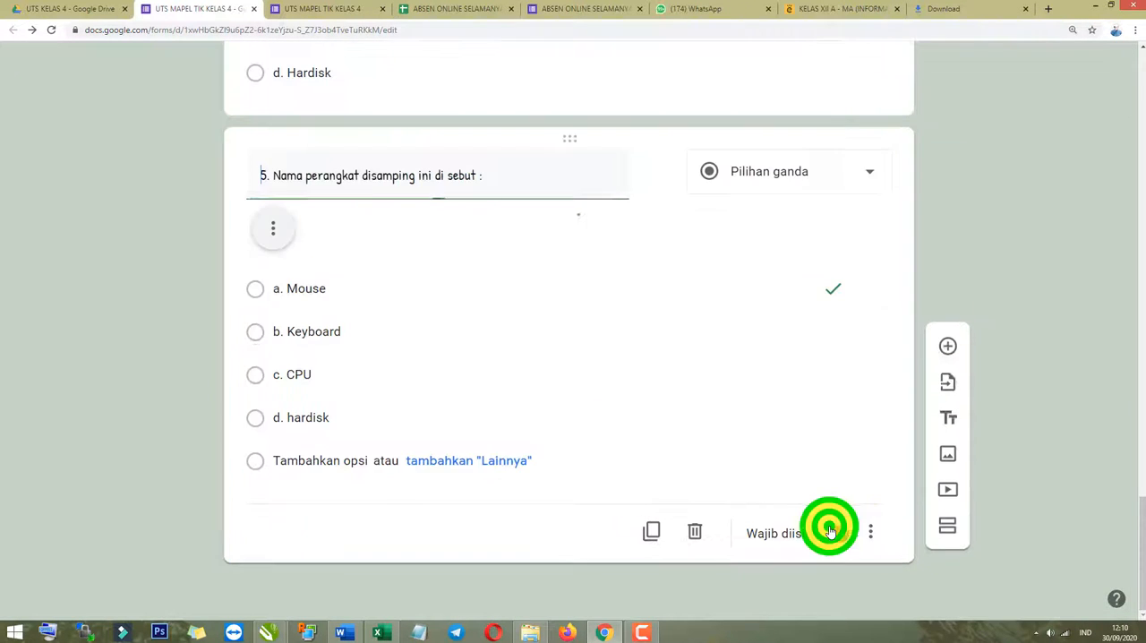
# Review the form from question 5 back to its header, title, name field and class selection.
pyautogui.scroll(2, 446, 451)
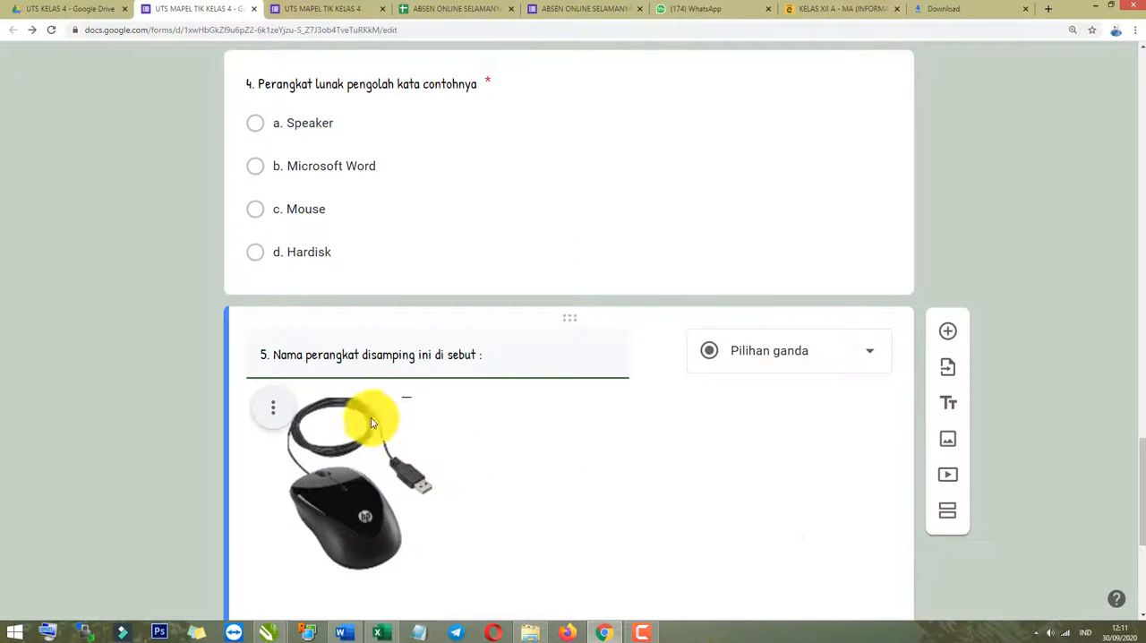
pyautogui.scroll(3, 376, 413)
pyautogui.scroll(15, 375, 406)
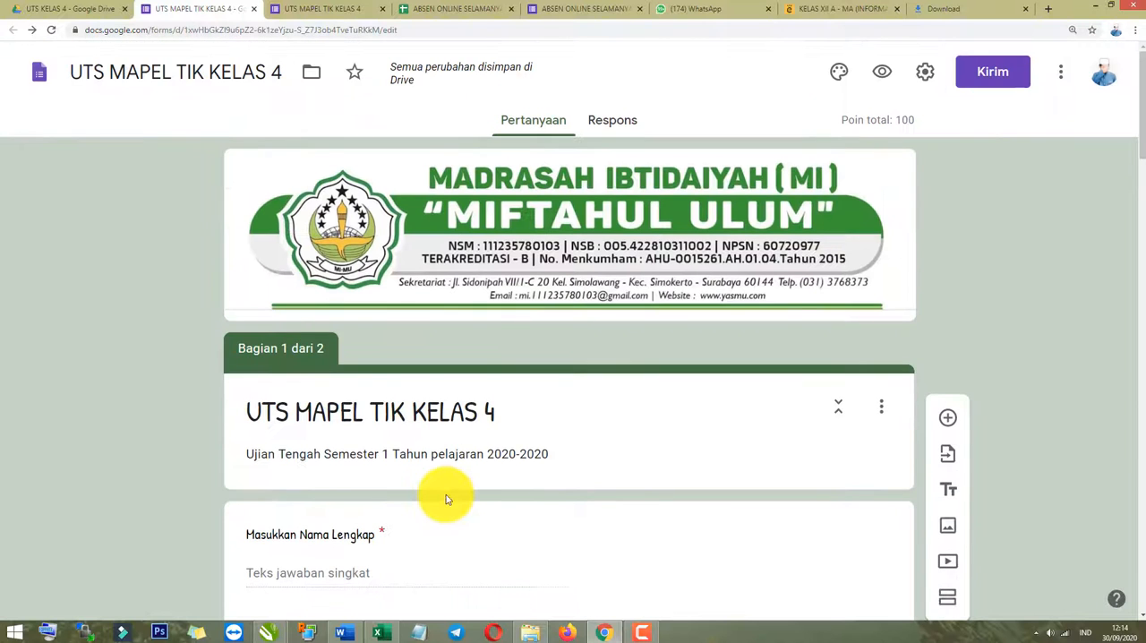
pyautogui.scroll(-3, 448, 498)
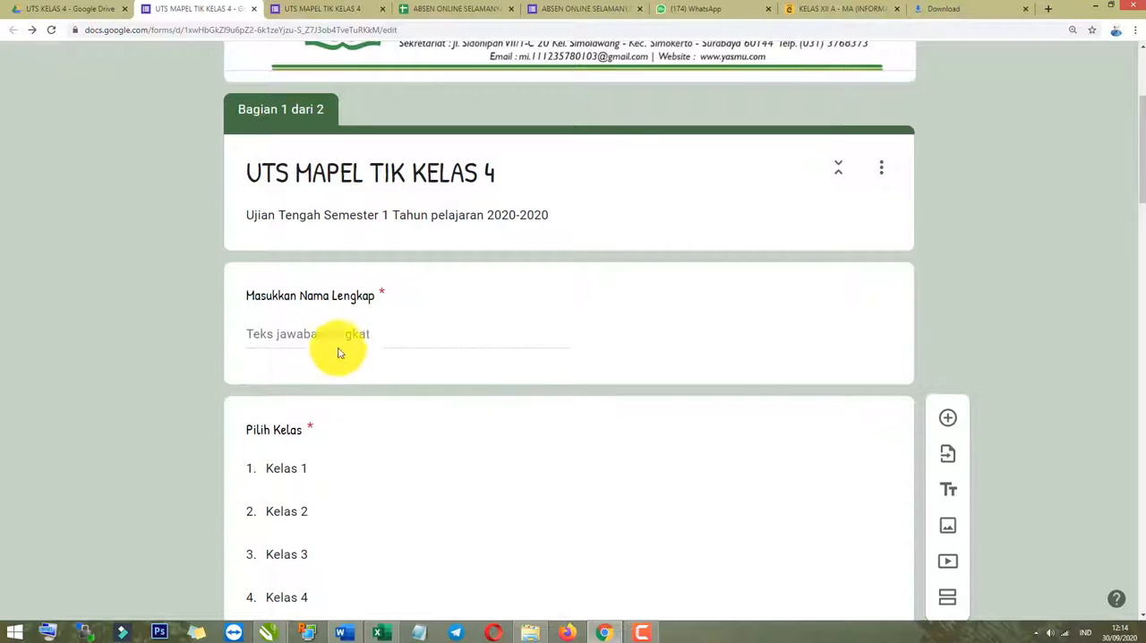
pyautogui.scroll(-3, 341, 352)
pyautogui.scroll(5, 882, 273)
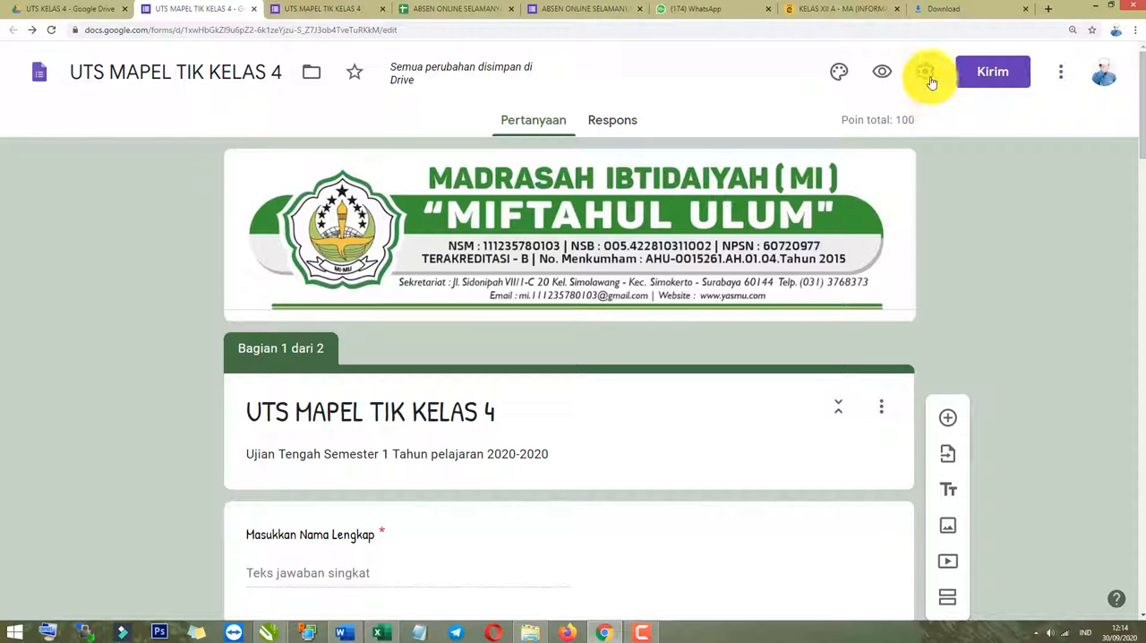
# Open the form settings and switch the one-response limit "Batasi ke 1 tanggapan" off and back on, ending with it enabled.
pyautogui.click(927, 73)
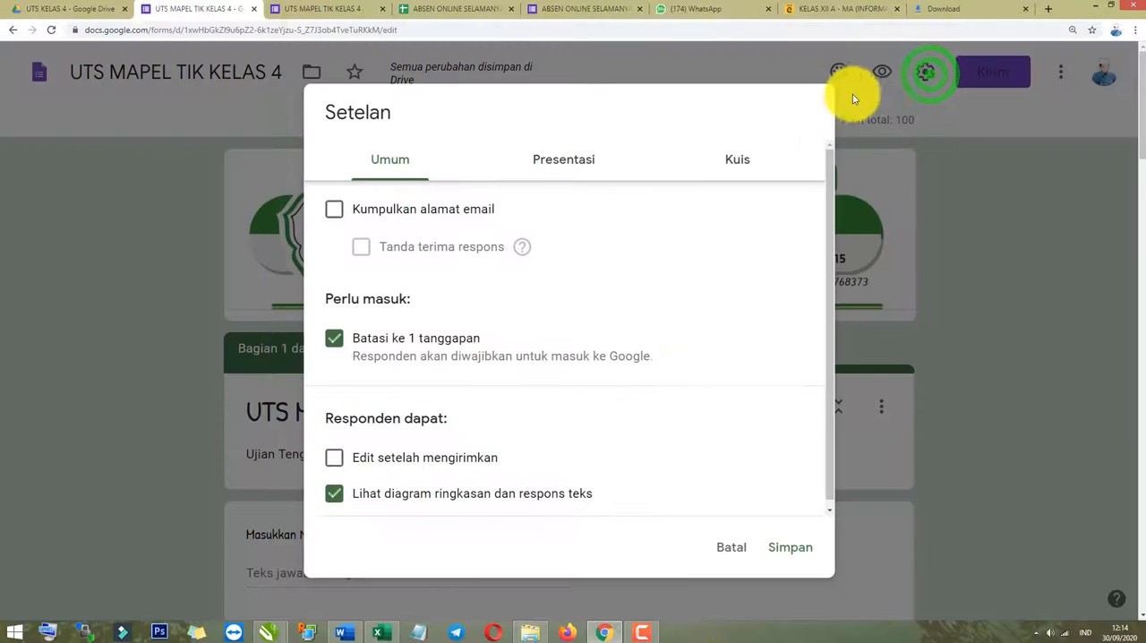
pyautogui.click(333, 342)
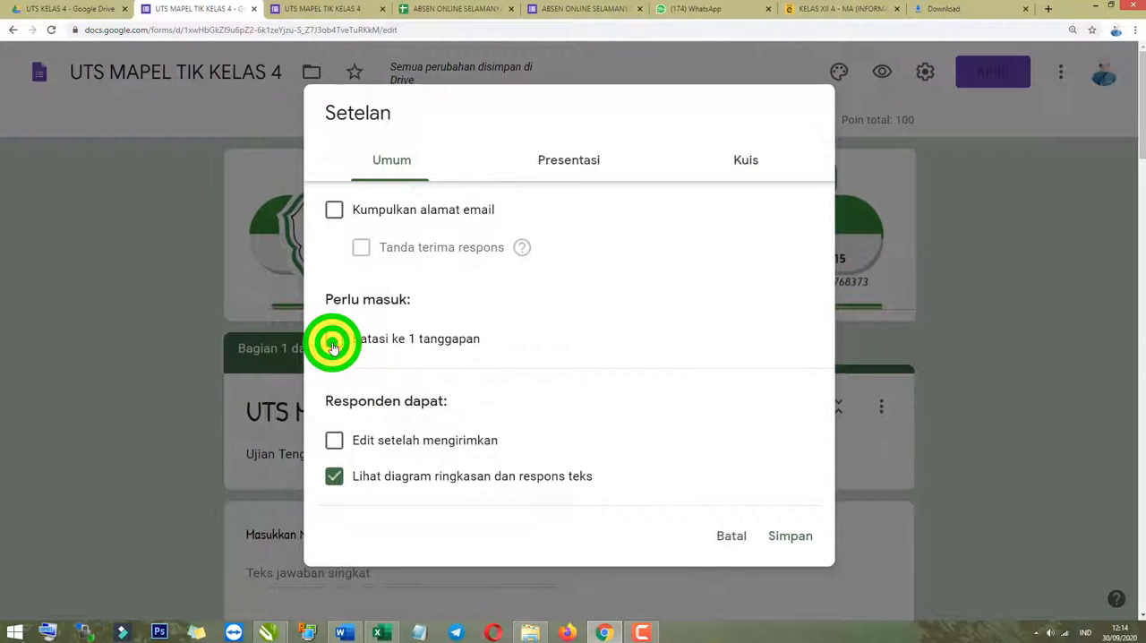
pyautogui.click(333, 341)
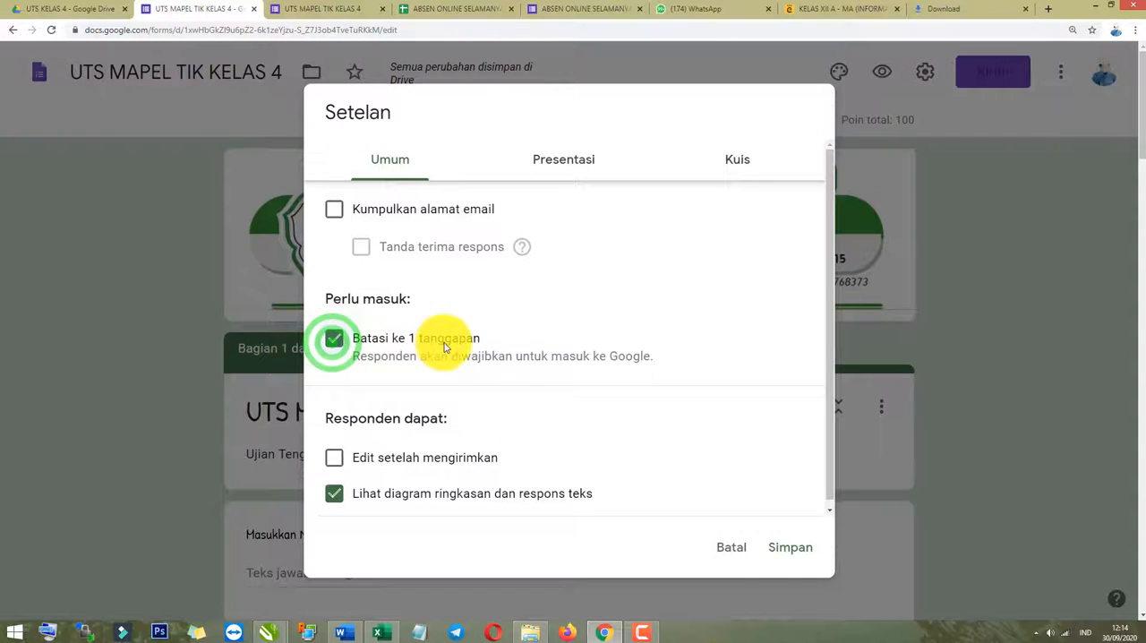
pyautogui.click(333, 338)
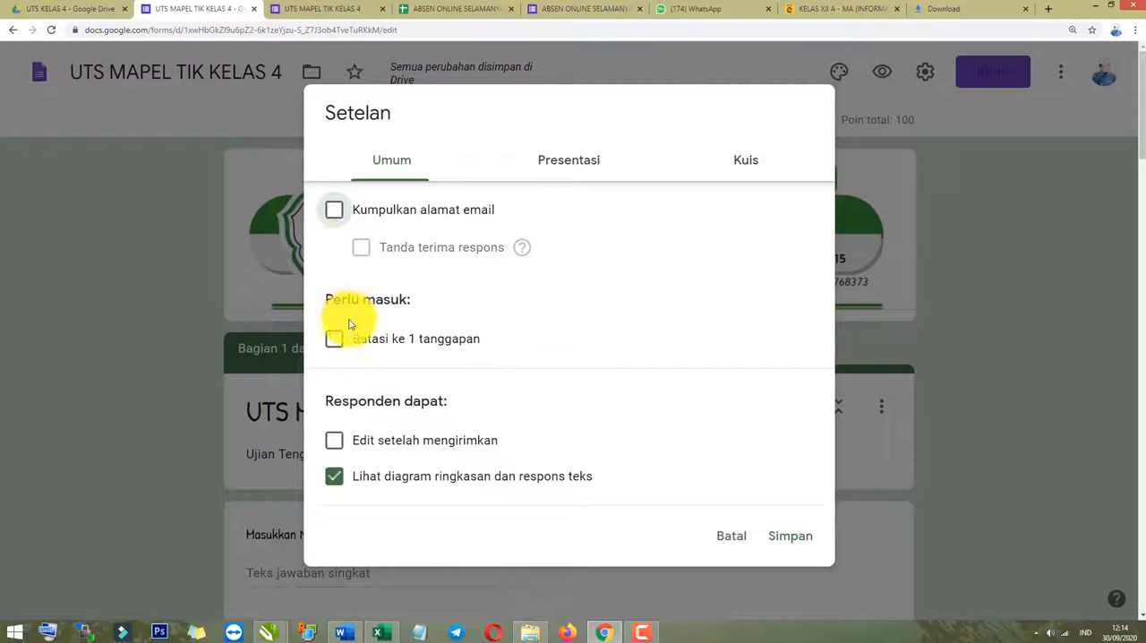
pyautogui.click(335, 346)
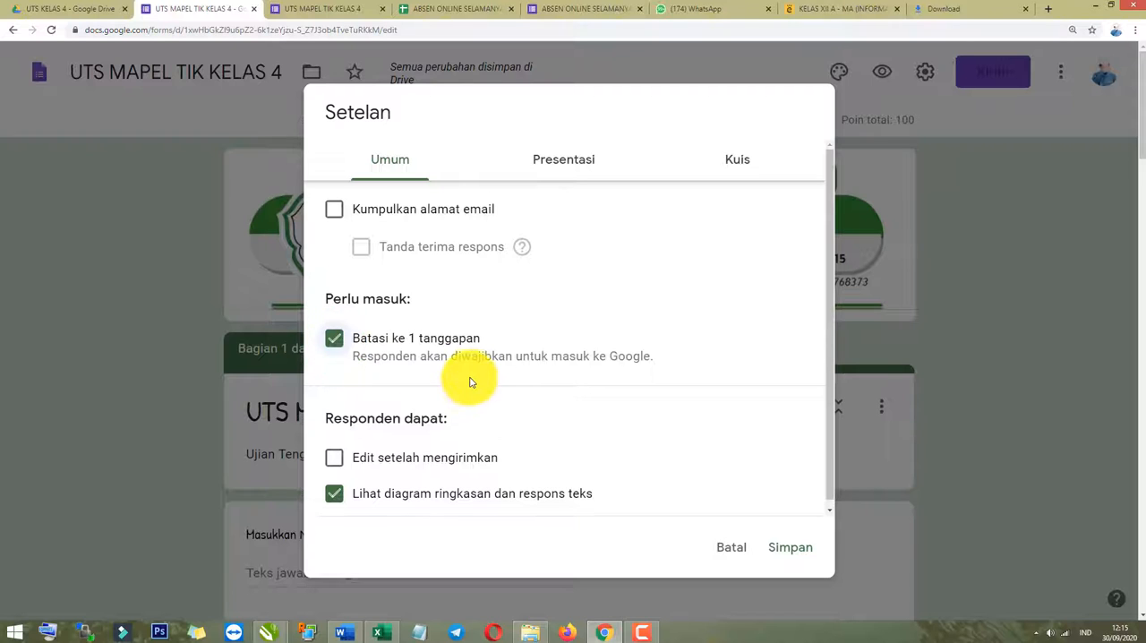
# Try allowing respondents to edit after submitting and hiding the summary charts, and restore both options.
pyautogui.click(338, 458)
pyautogui.click(334, 493)
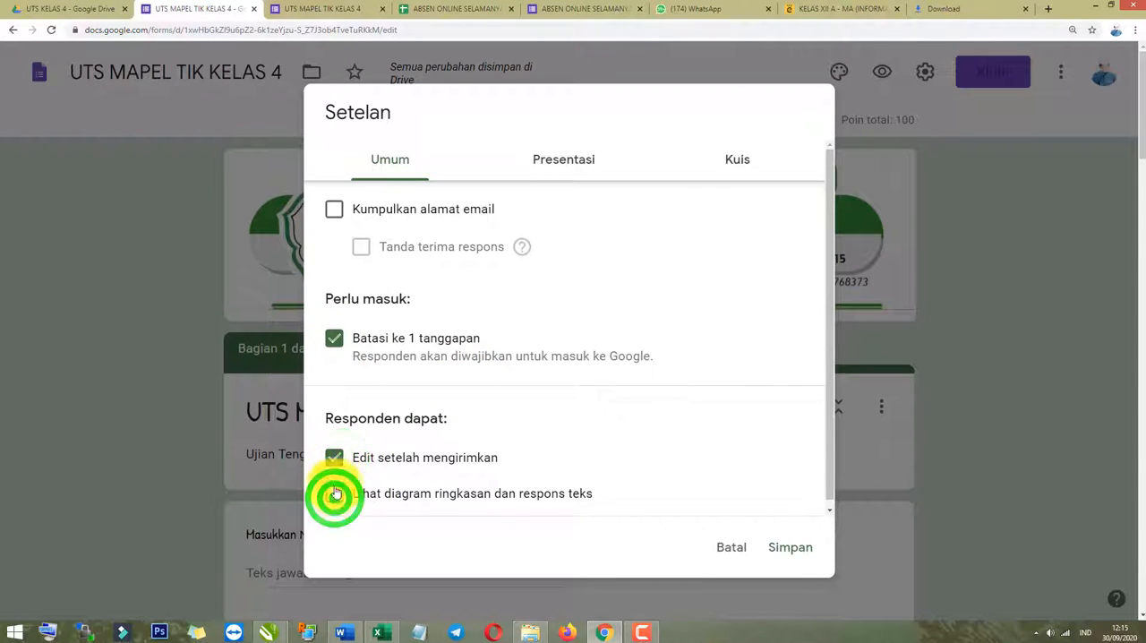
pyautogui.click(334, 457)
pyautogui.click(333, 491)
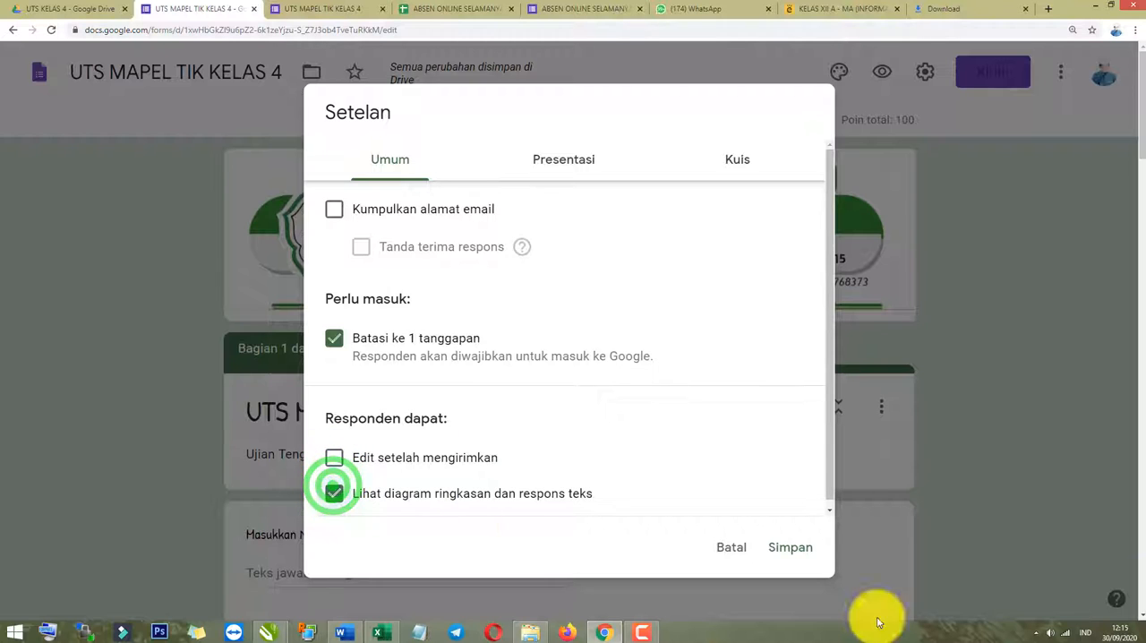
# In the presentation settings, enter the two-line confirmation message "Alhamdulillah sudah selesai mengerjakan tugas TIK" and "Mudah-mudahan mendapat nilai yang memuaskan !".
pyautogui.click(564, 168)
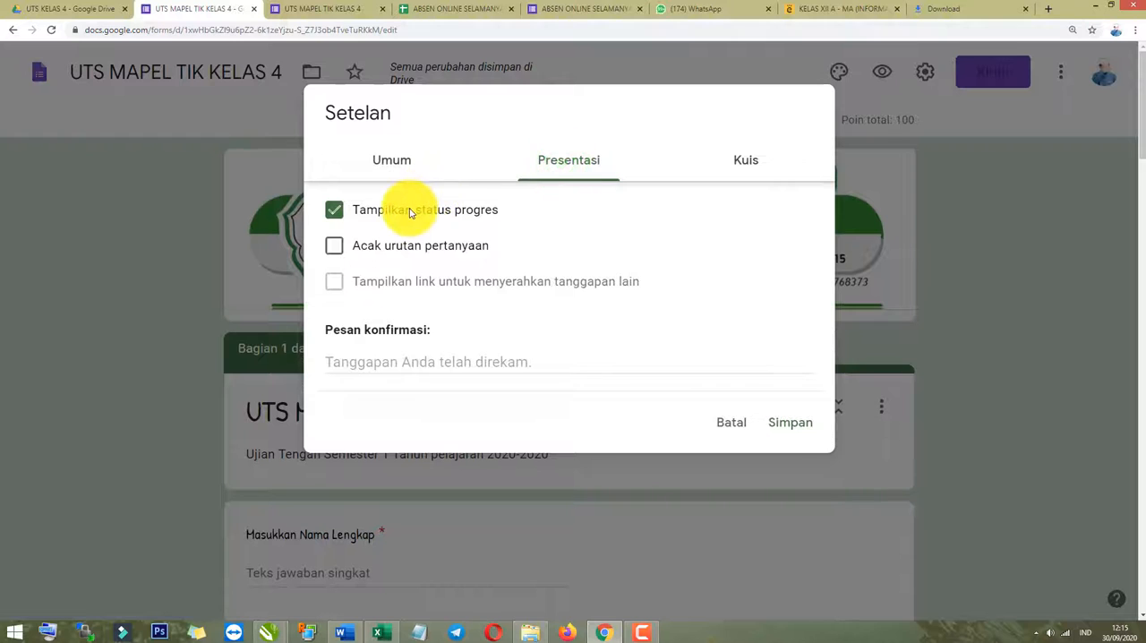
pyautogui.click(334, 213)
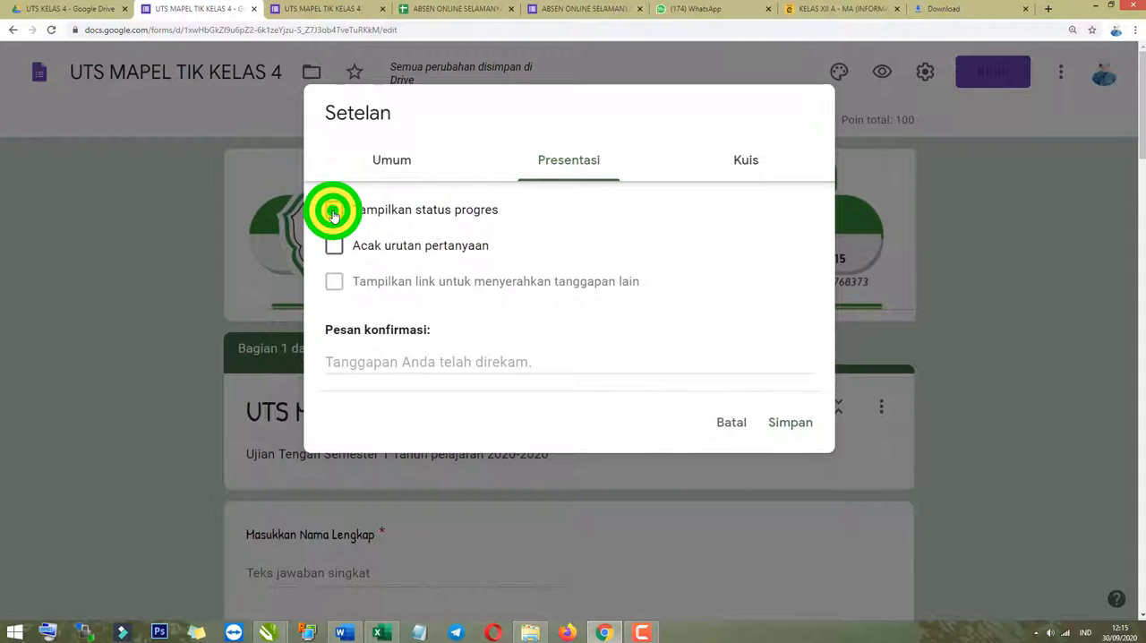
pyautogui.click(333, 213)
pyautogui.click(400, 367)
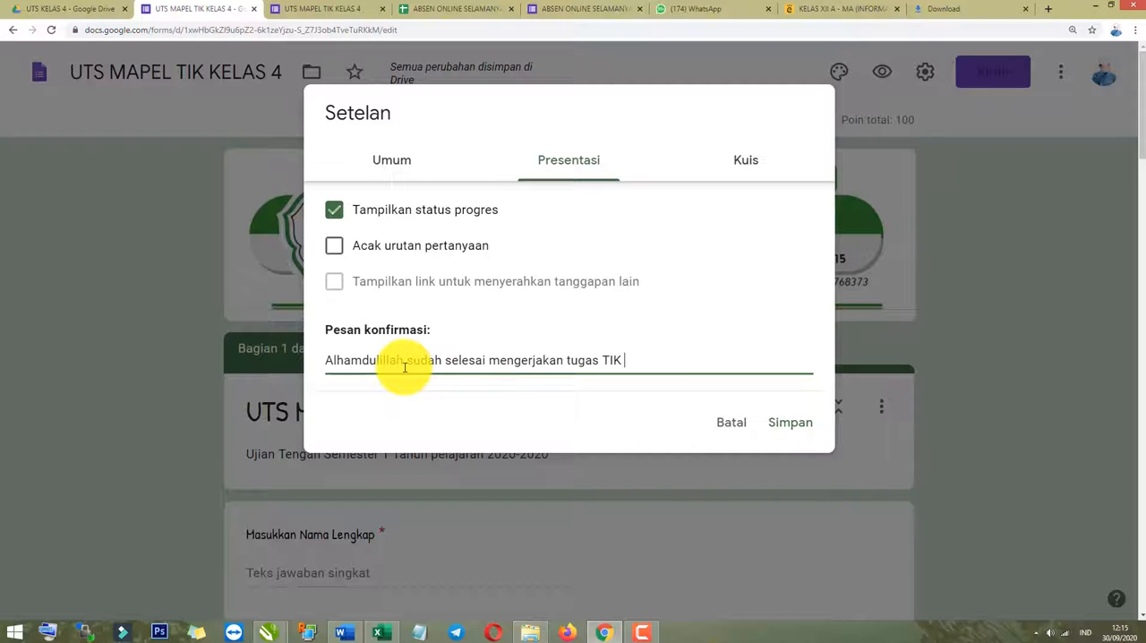
pyautogui.press('Return')
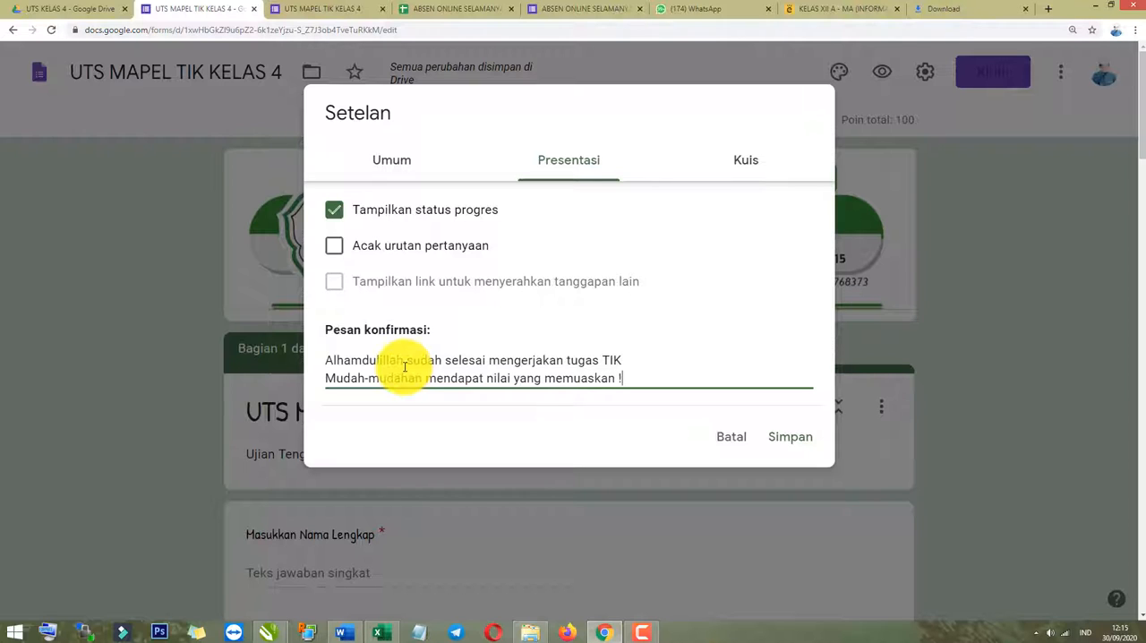
# Review the form's quiz settings, covering quiz mode, grade release and what respondents can see.
pyautogui.click(736, 170)
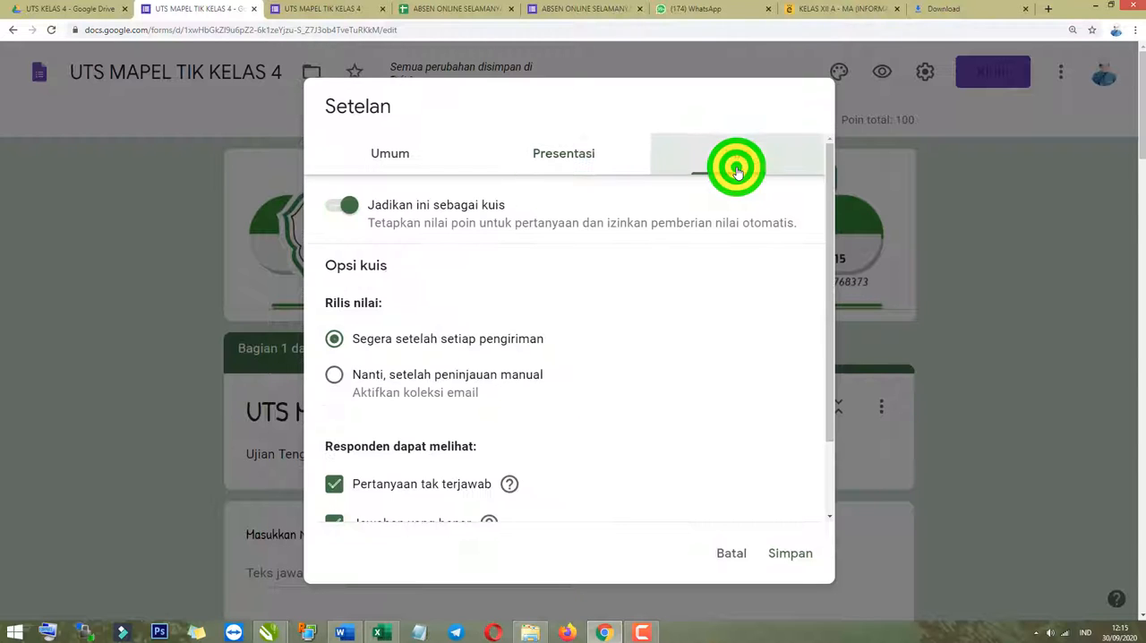
pyautogui.click(344, 204)
pyautogui.scroll(-1, 385, 268)
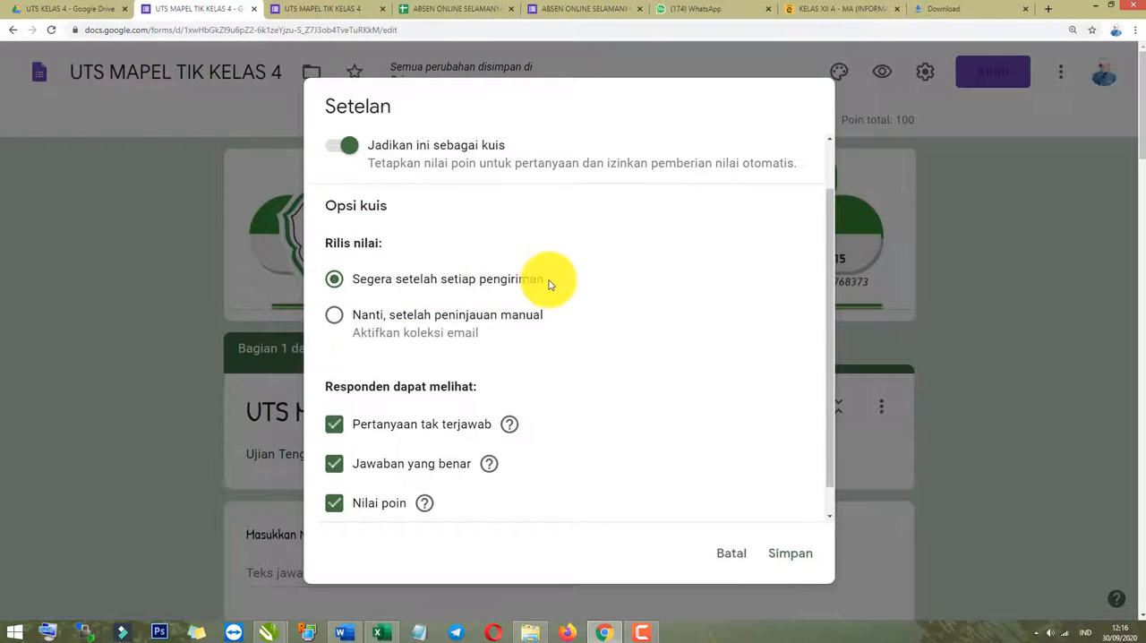
pyautogui.scroll(1, 407, 327)
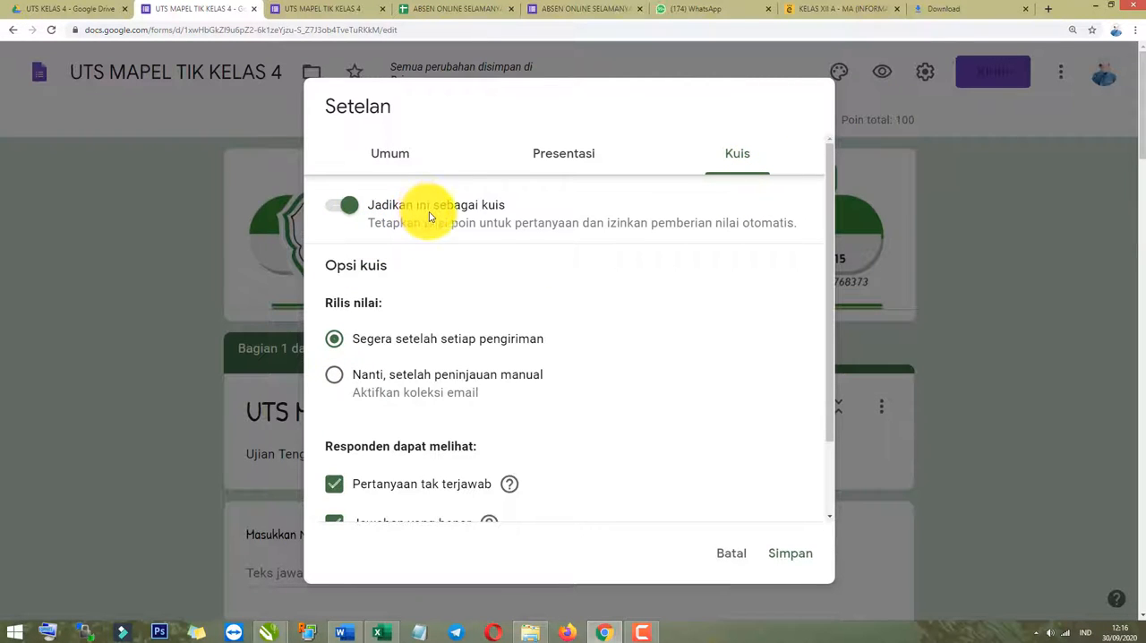
pyautogui.scroll(-1, 338, 381)
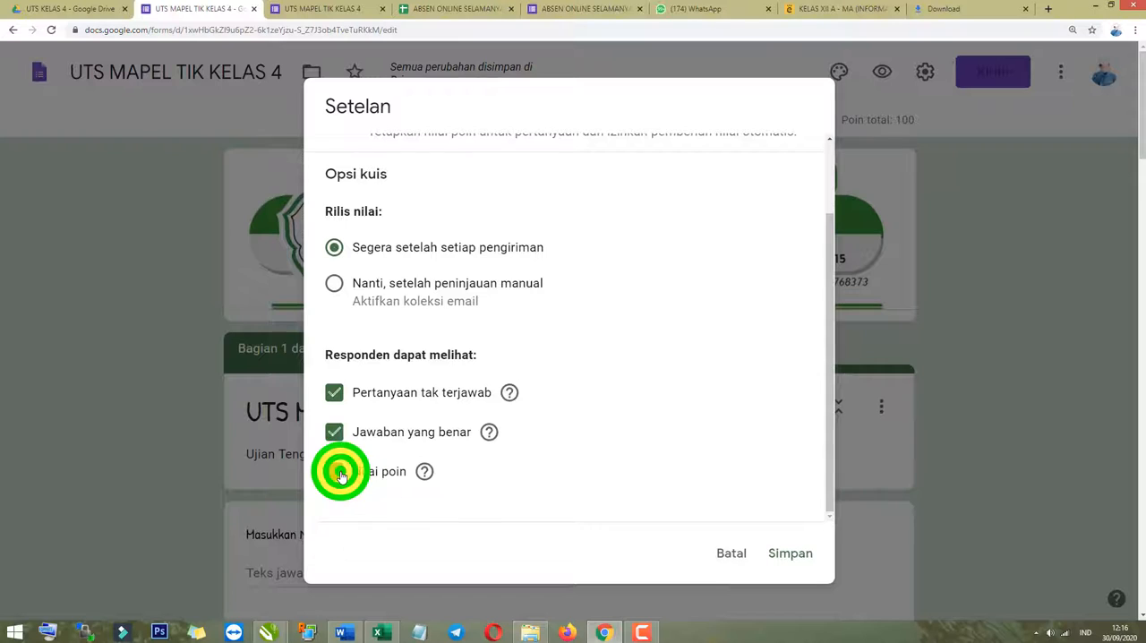
# Toggle the respondent options "Nilai poin" and "Jawaban yang benar", leave both enabled, and save the form settings.
pyautogui.click(341, 476)
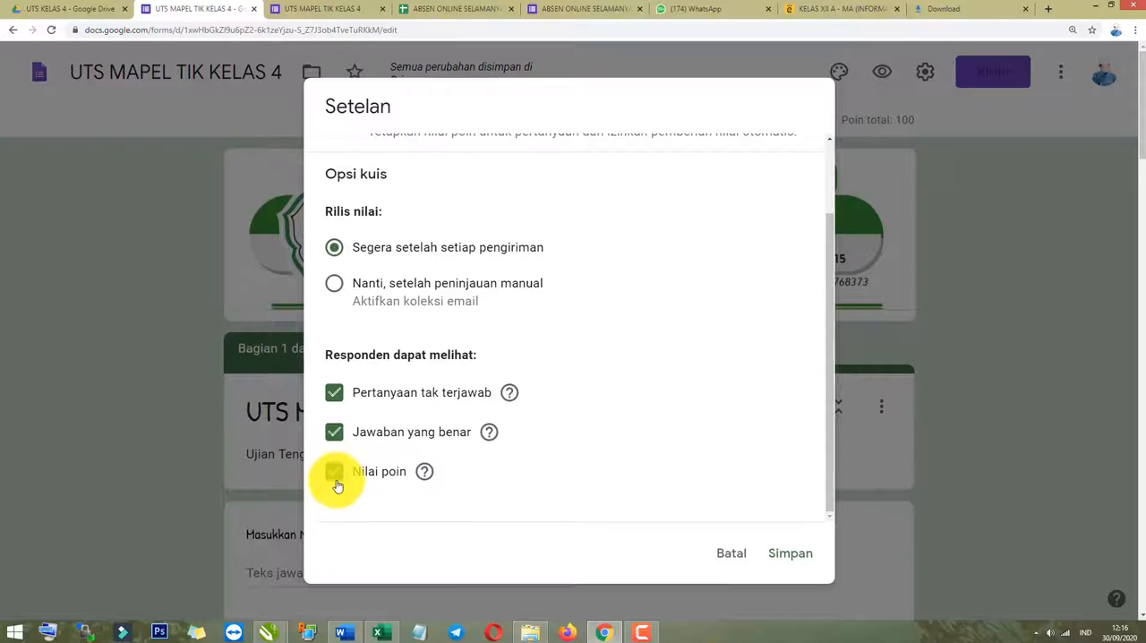
pyautogui.click(337, 477)
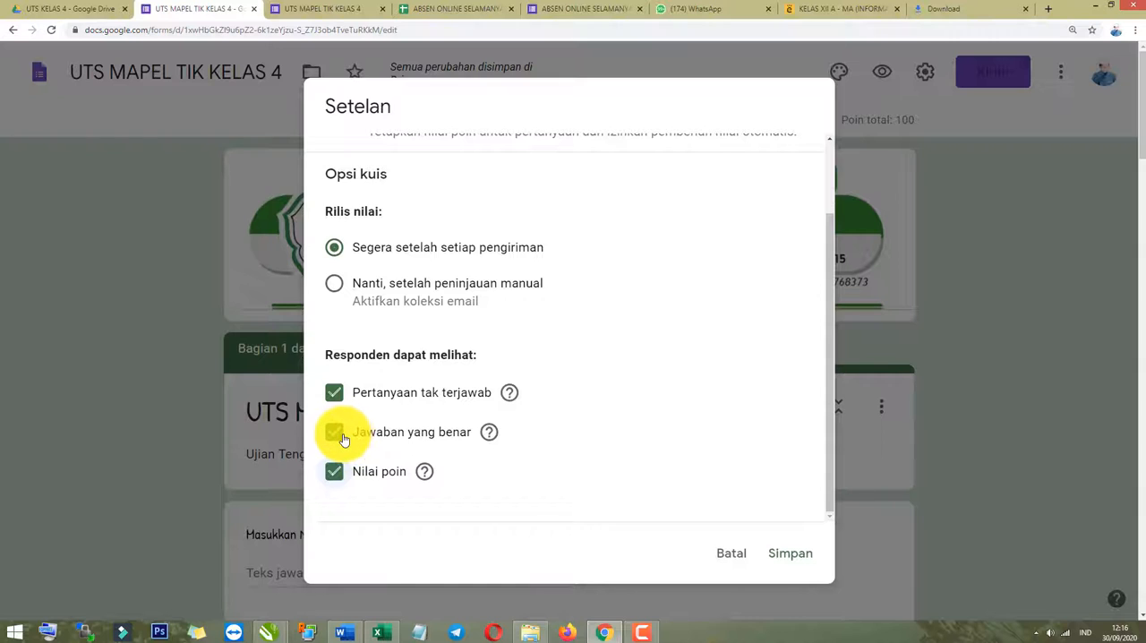
pyautogui.click(338, 436)
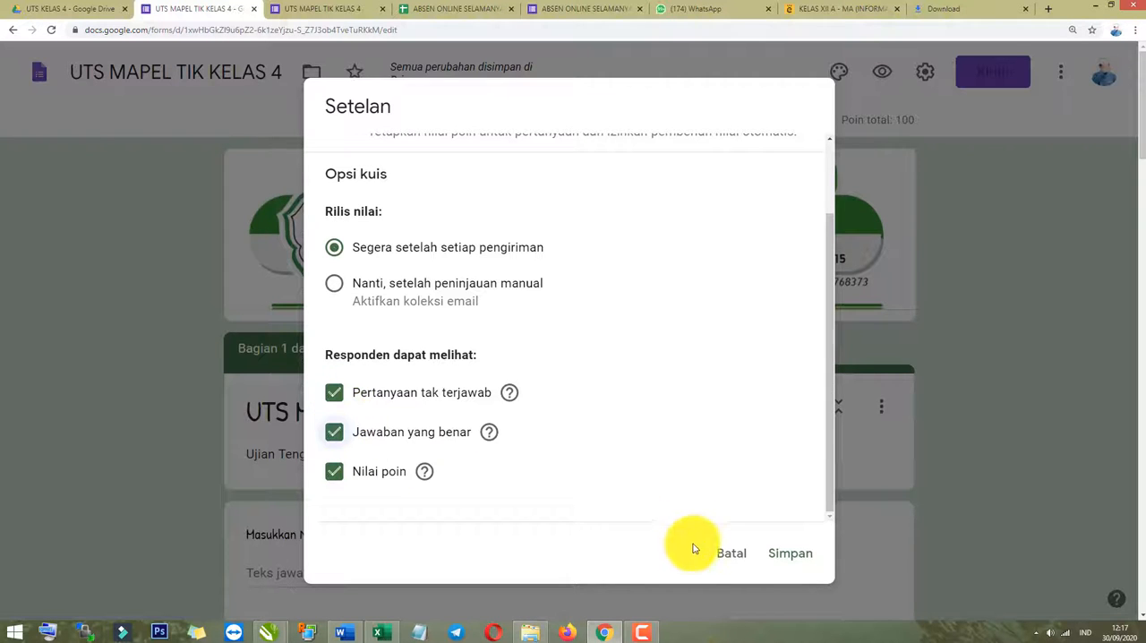
pyautogui.click(757, 506)
pyautogui.click(832, 470)
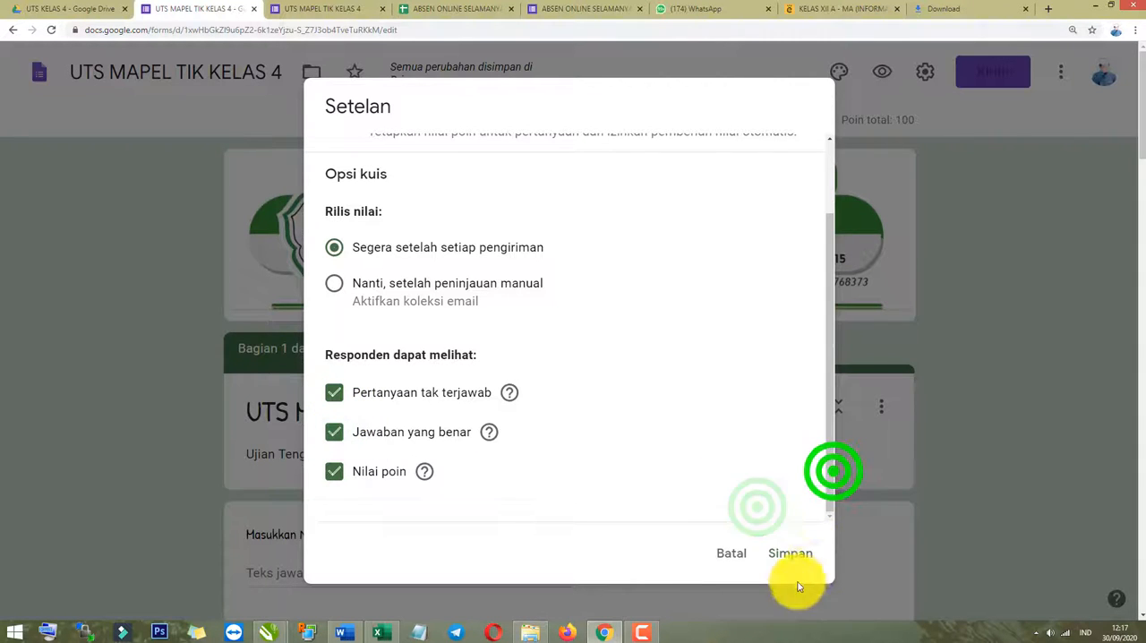
pyautogui.click(792, 557)
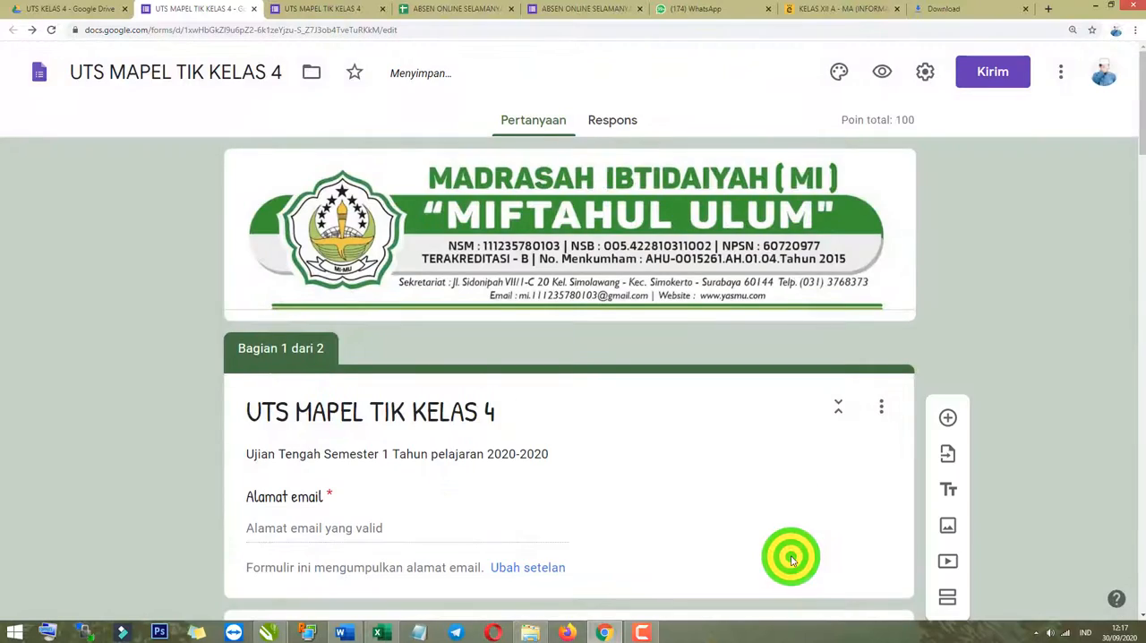
# Review the form's first section from its header to the "Token Soal" question and the start of section 2.
pyautogui.scroll(-2, 501, 479)
pyautogui.scroll(-6, 361, 507)
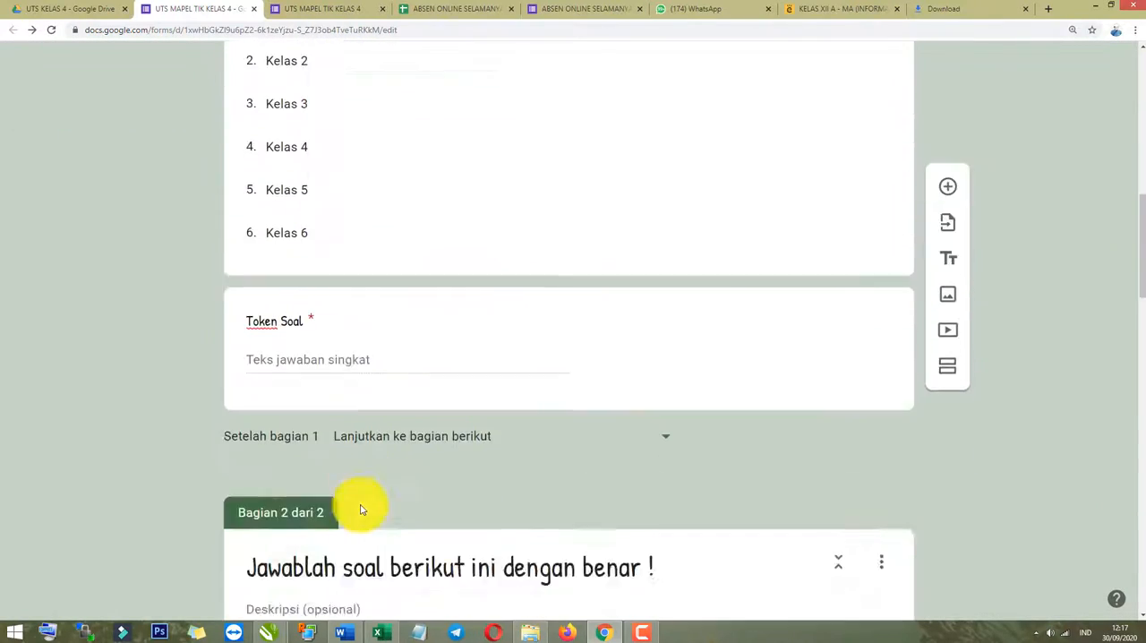
pyautogui.scroll(5, 453, 493)
pyautogui.click(733, 560)
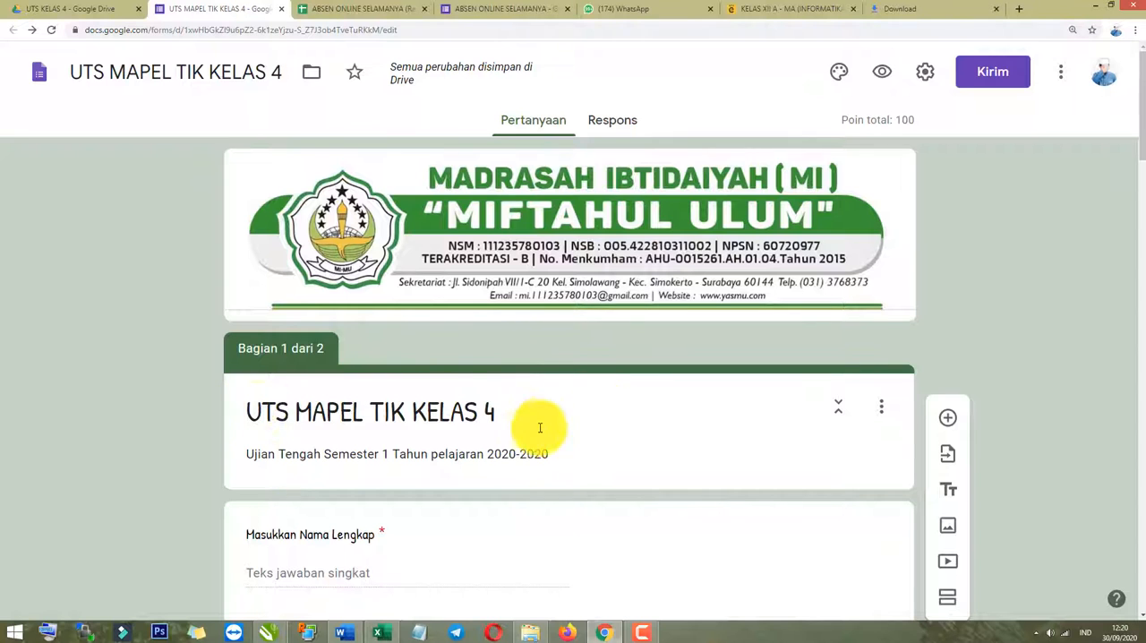
pyautogui.scroll(-2, 460, 402)
pyautogui.scroll(2, 877, 387)
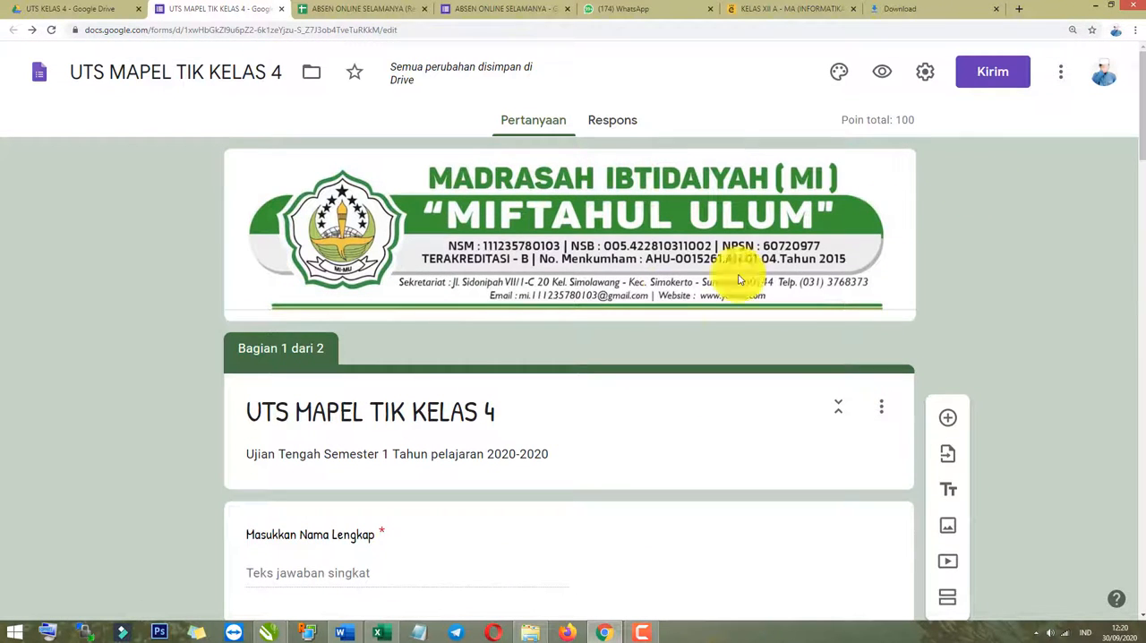
pyautogui.click(152, 495)
pyautogui.click(953, 239)
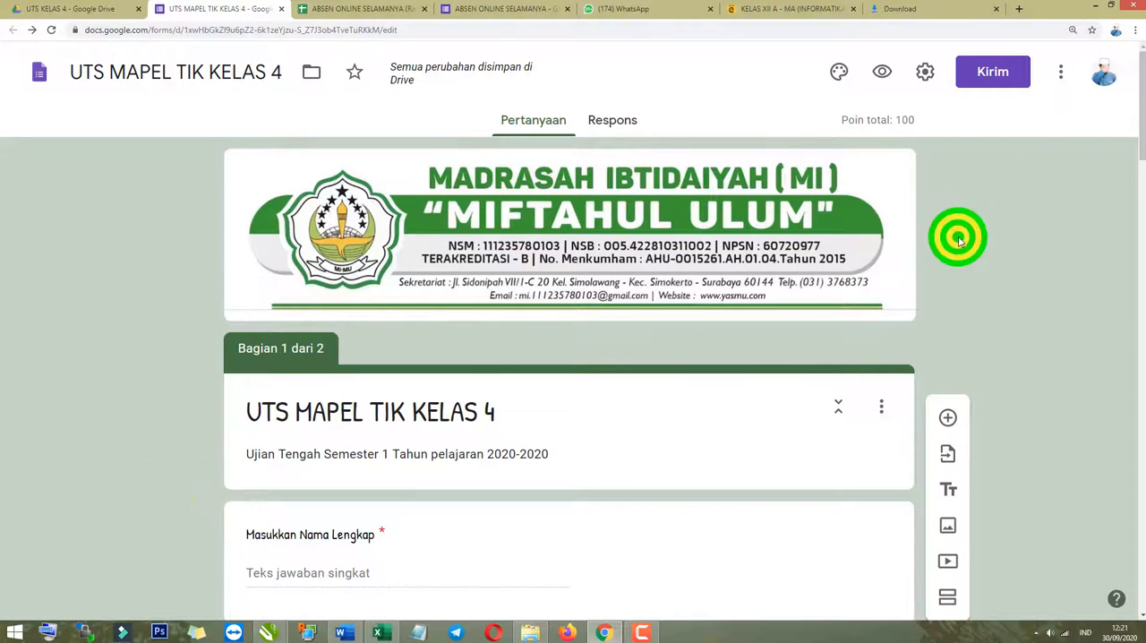
# Preview the form as a respondent, enter the respondent's name, and select "Kelas 4" as the class.
pyautogui.click(880, 79)
pyautogui.click(333, 441)
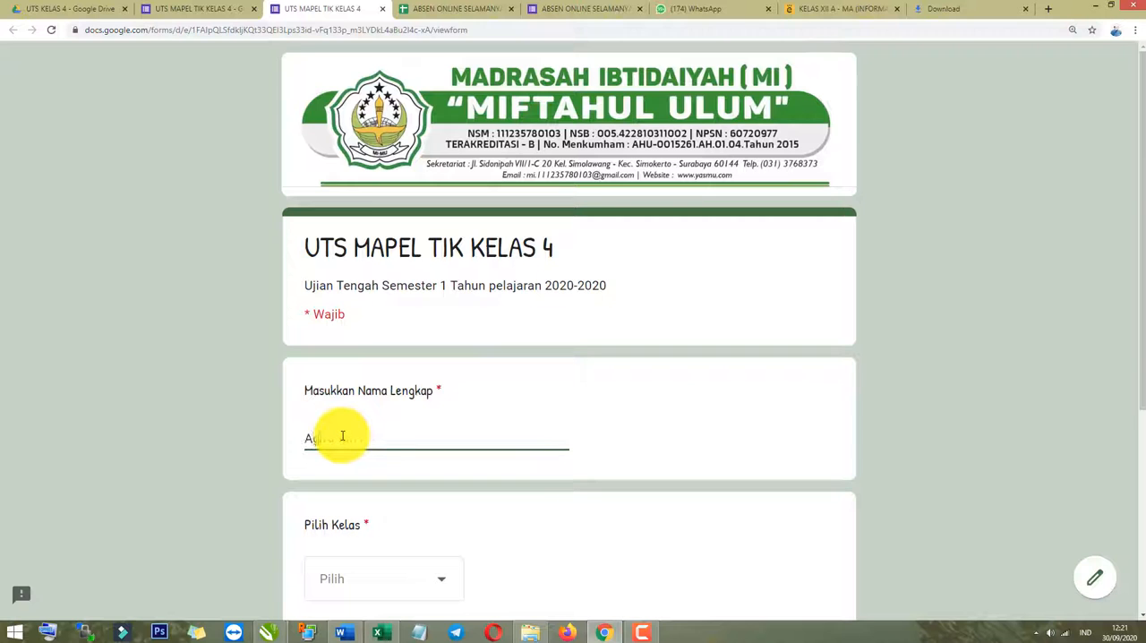
pyautogui.click(432, 561)
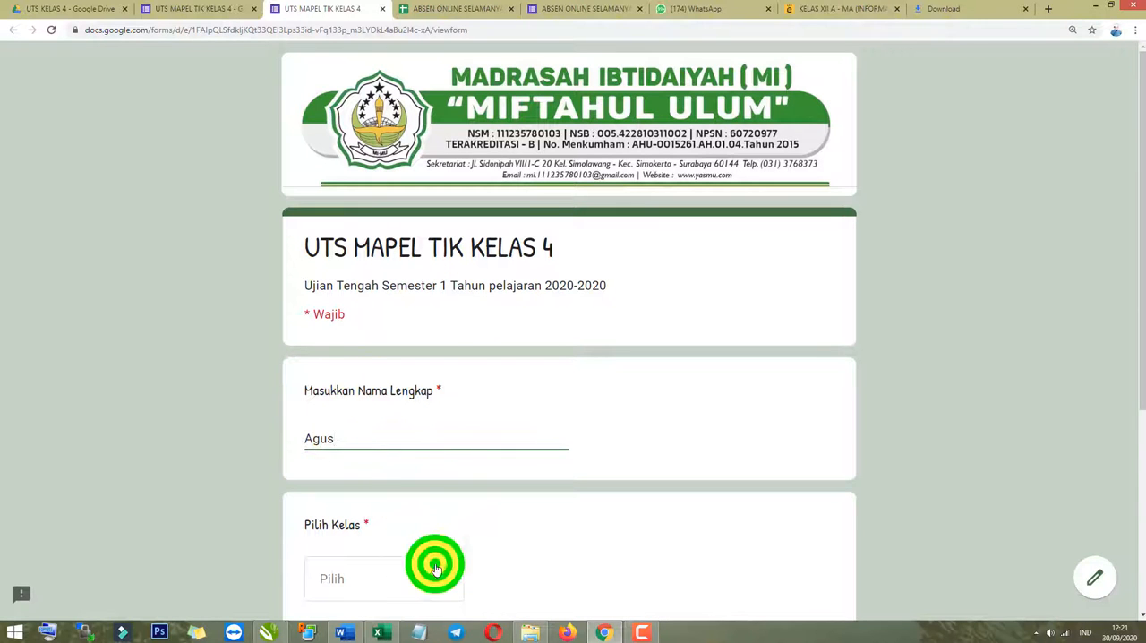
pyautogui.click(371, 504)
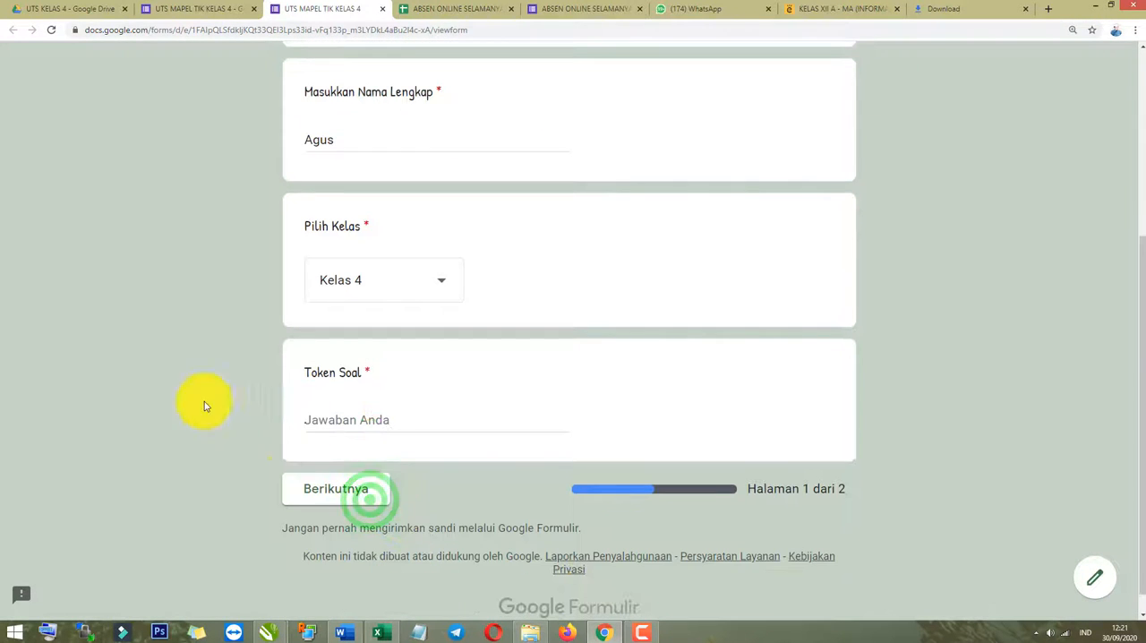
# Enter the question token in the "Token Soal" field and continue to the second page of the form.
pyautogui.click(201, 400)
pyautogui.click(432, 427)
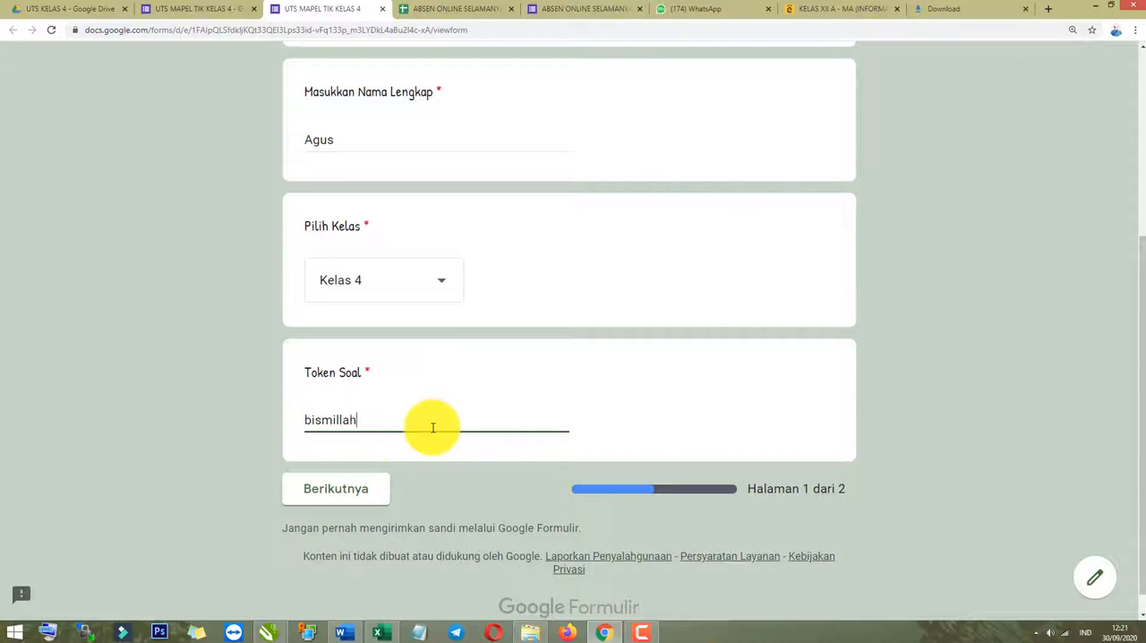
pyautogui.click(228, 472)
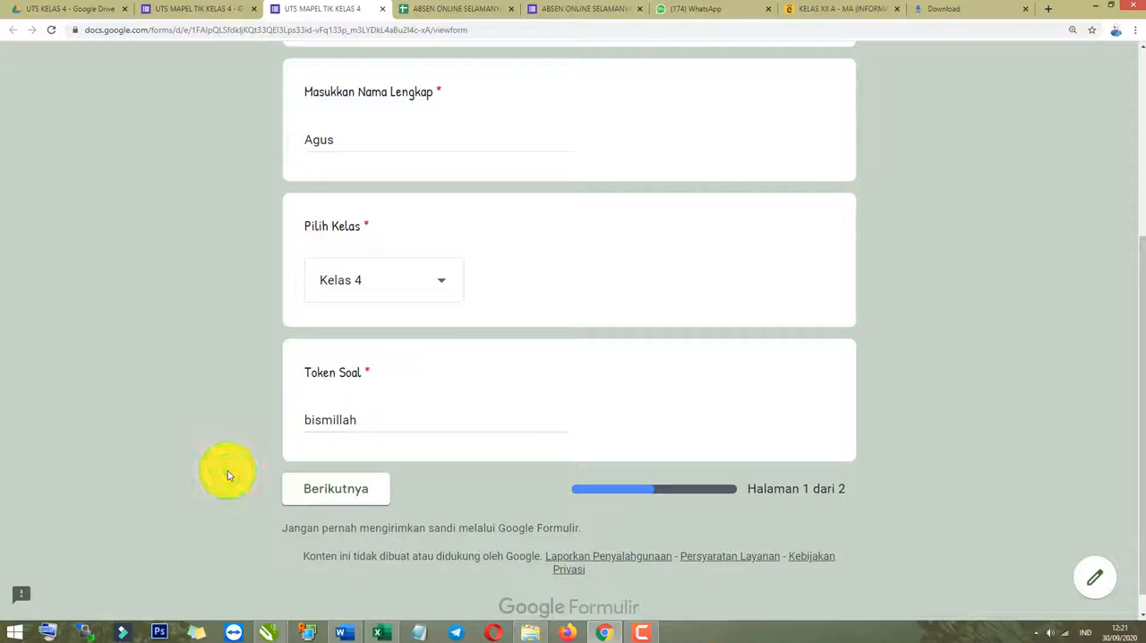
pyautogui.click(227, 470)
pyautogui.click(321, 493)
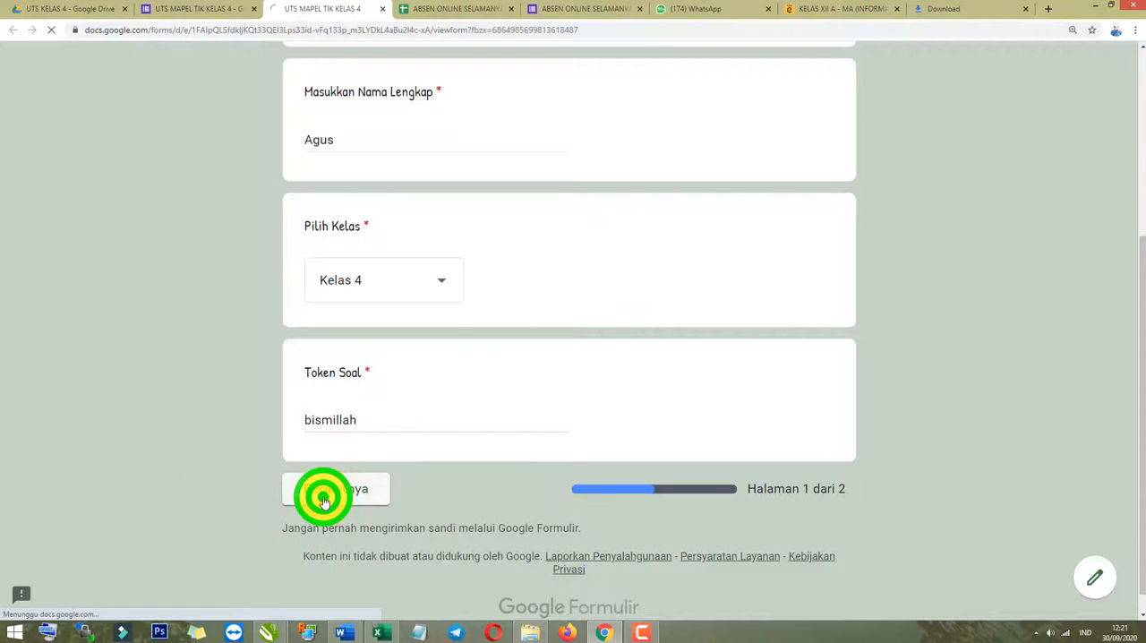
# Answer questions 1 to 4 with "Perangkat lunak (Software)", "Windows 7, Windows 8", "Microsoft Office" and "Microsoft Word".
pyautogui.scroll(-2, 404, 448)
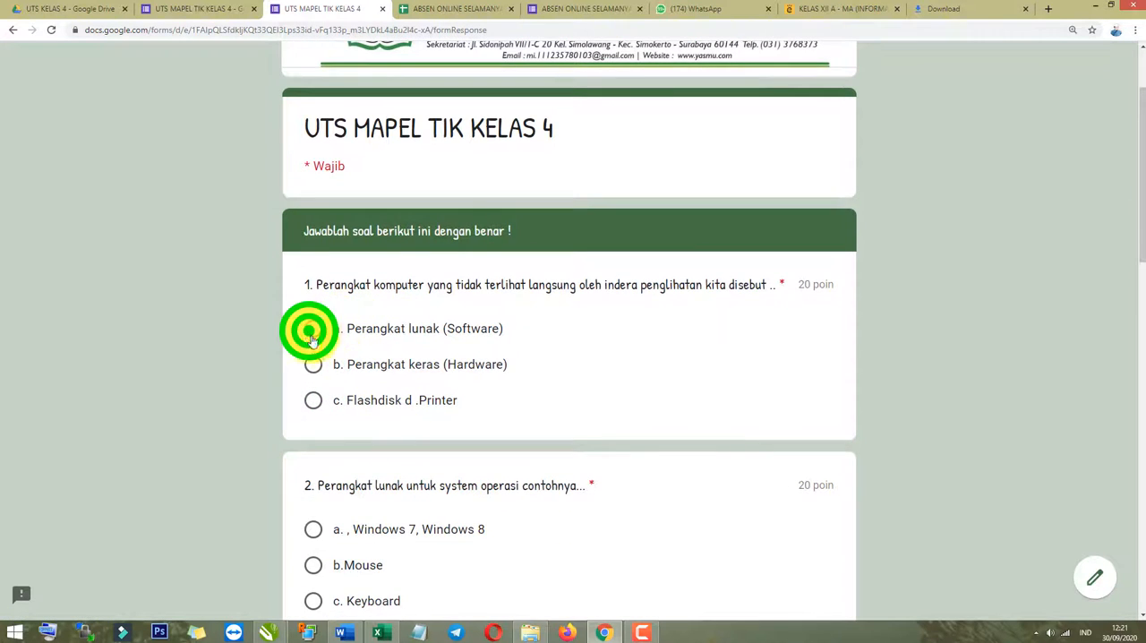
pyautogui.scroll(-2, 310, 338)
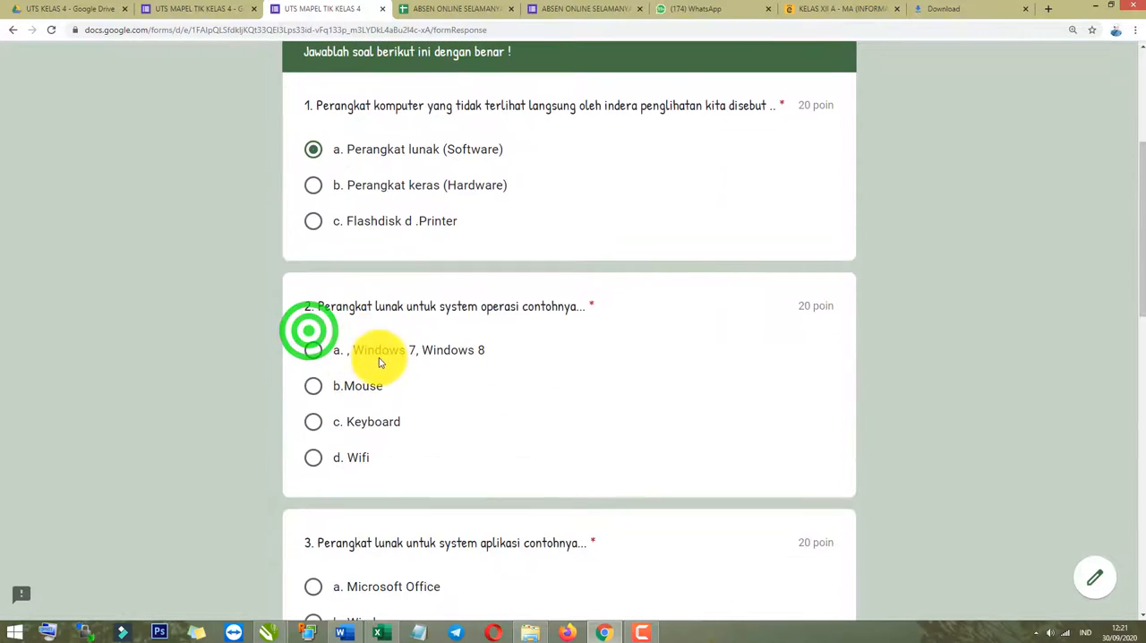
pyautogui.scroll(-3, 315, 360)
pyautogui.click(325, 356)
pyautogui.scroll(-2, 325, 355)
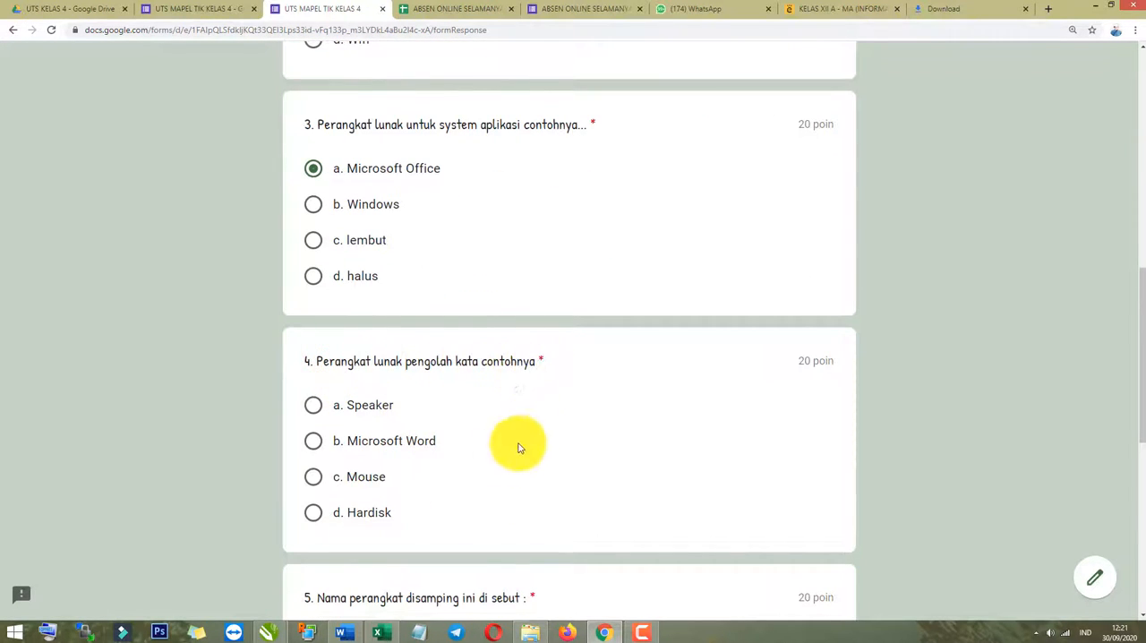
pyautogui.click(314, 440)
pyautogui.scroll(-3, 317, 439)
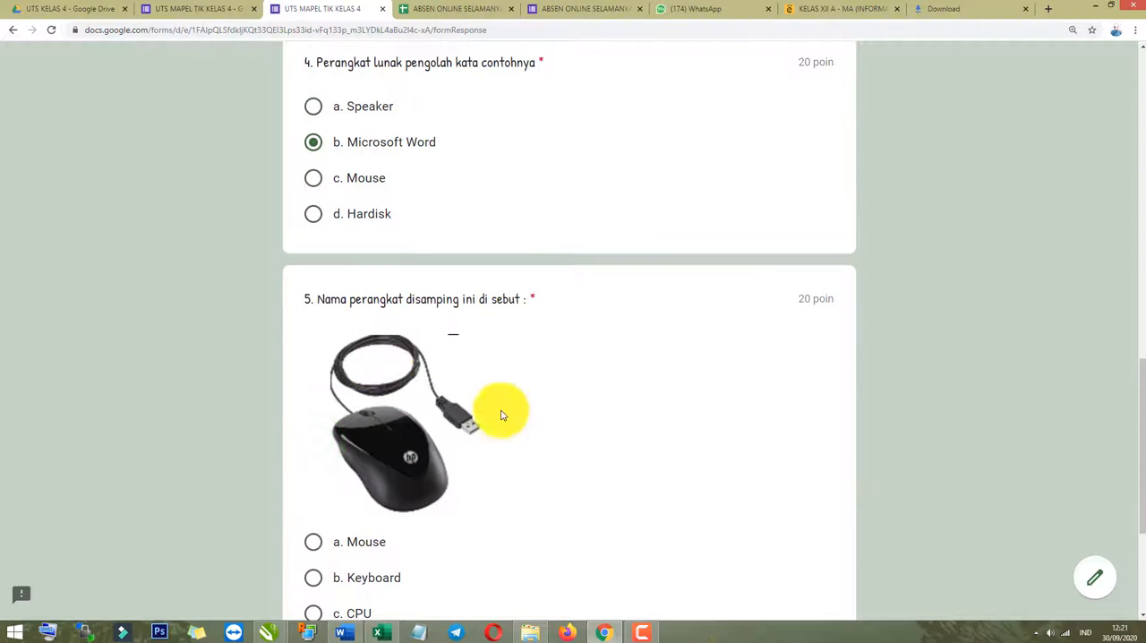
# Answer question 5 about the pictured device with "Mouse" and submit the test response.
pyautogui.scroll(-1, 499, 409)
pyautogui.click(310, 421)
pyautogui.scroll(-2, 314, 443)
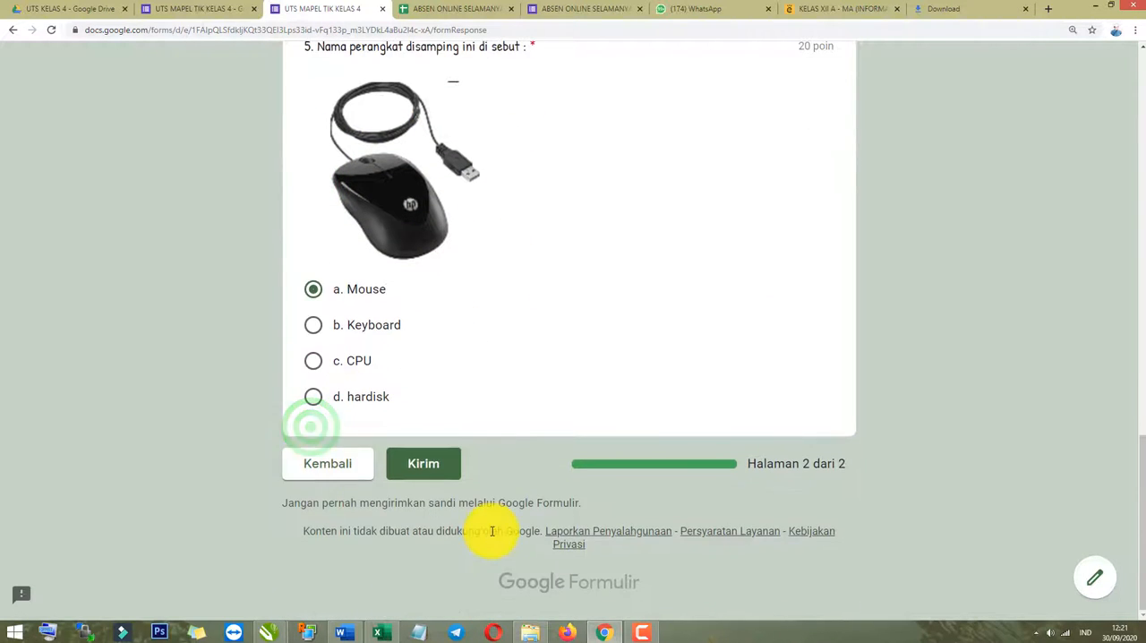
pyautogui.scroll(20, 465, 511)
pyautogui.scroll(-20, 463, 512)
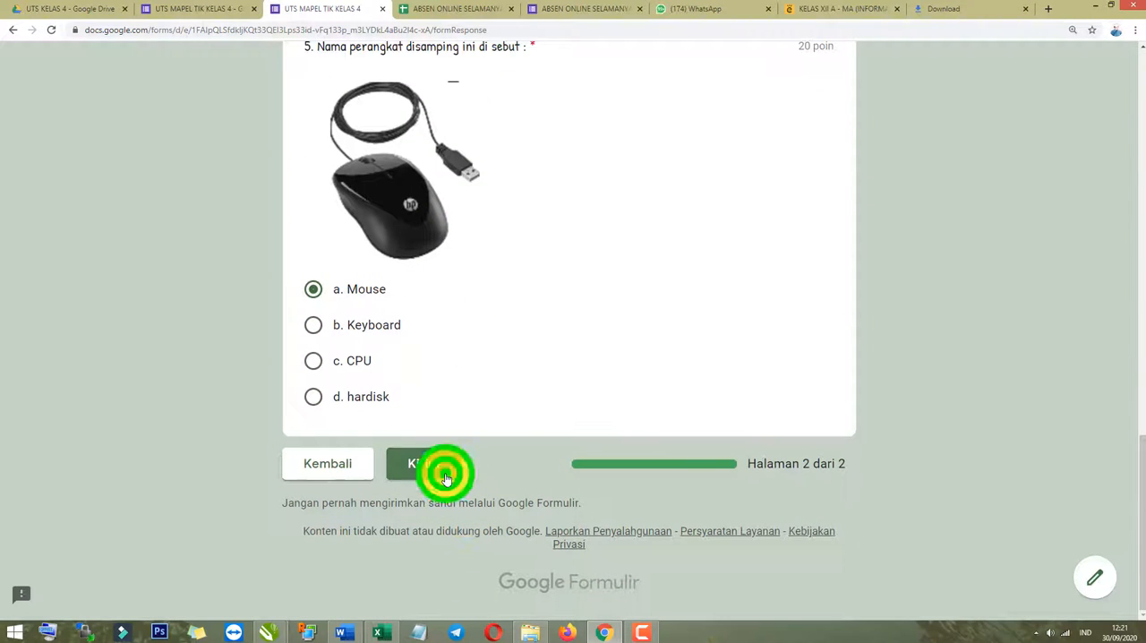
pyautogui.click(420, 464)
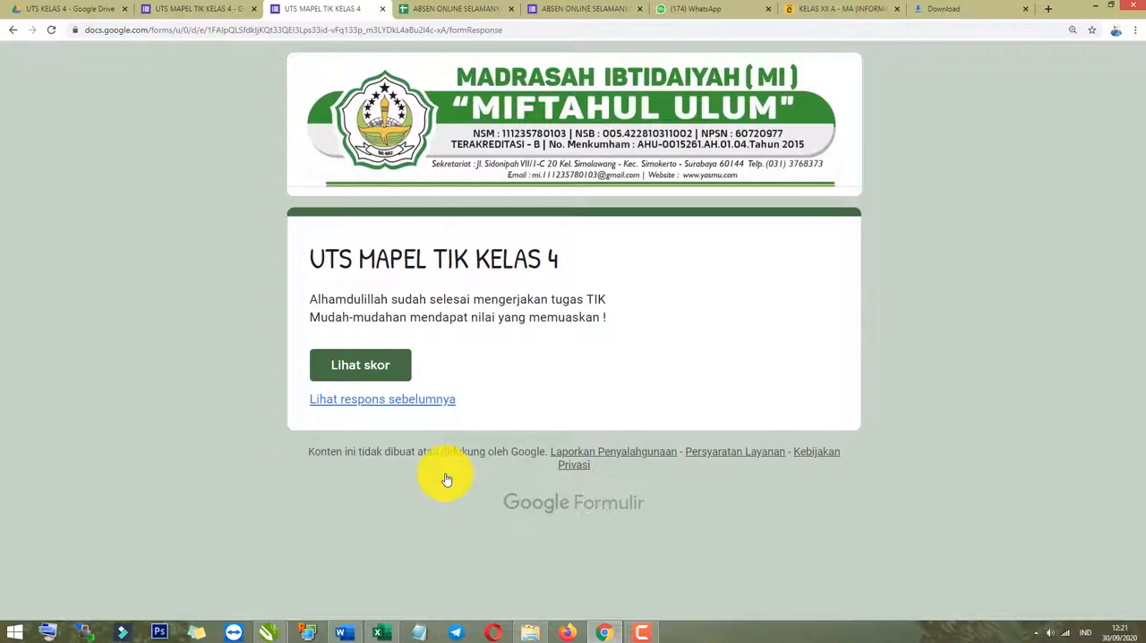
# Check the two-line confirmation message shown on the submission page.
pyautogui.click(315, 297)
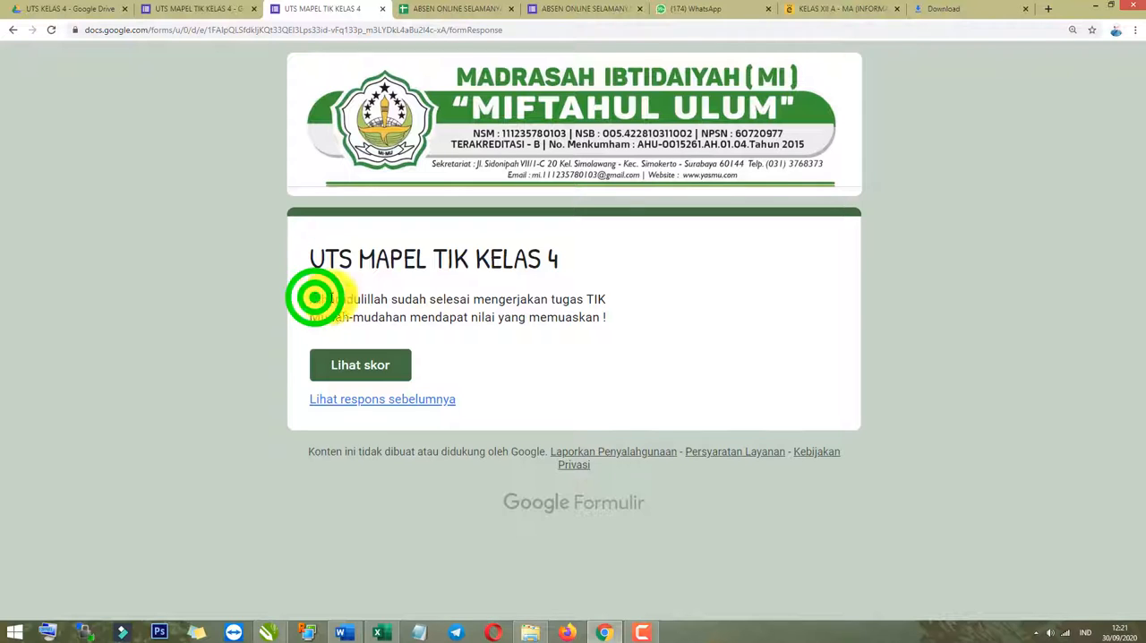
pyautogui.moveTo(316, 297); pyautogui.dragTo(607, 302)
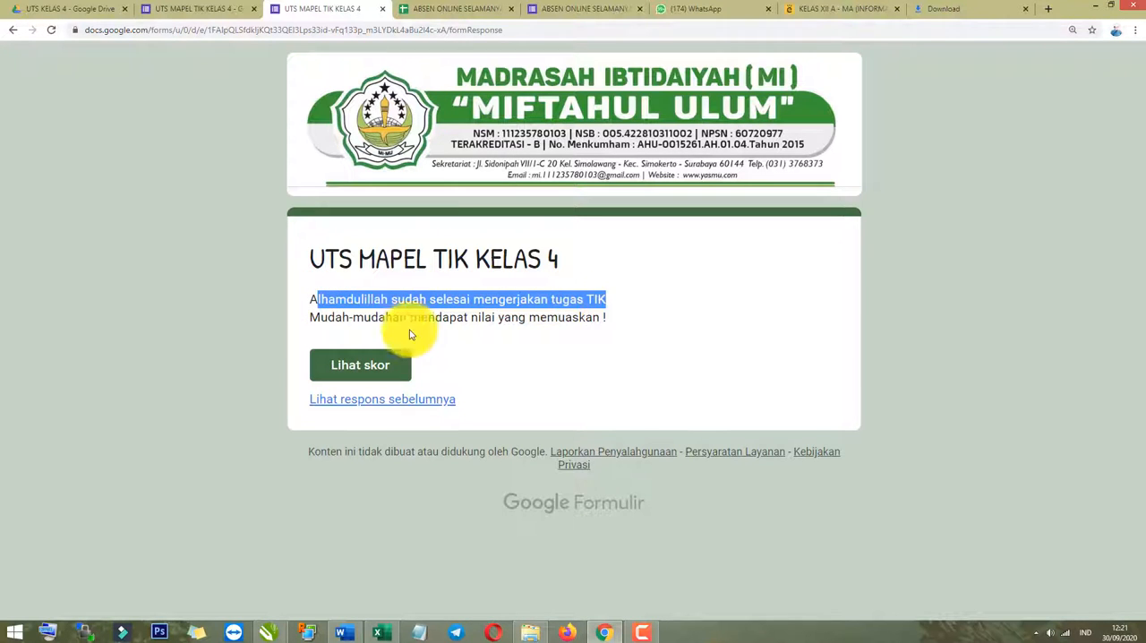
pyautogui.click(660, 325)
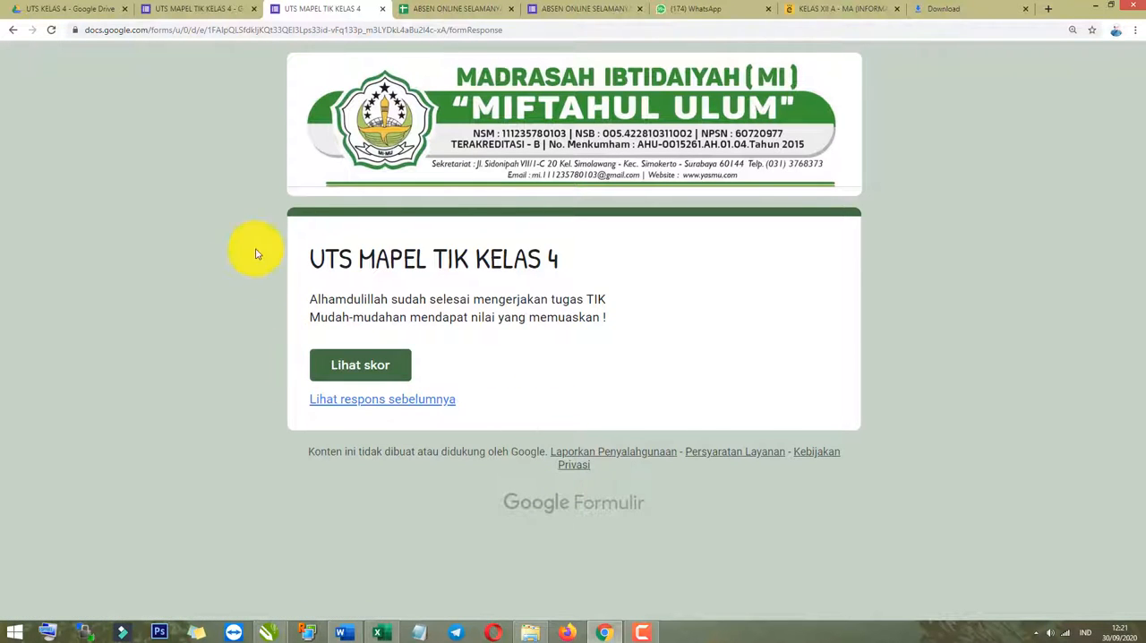
pyautogui.click(249, 369)
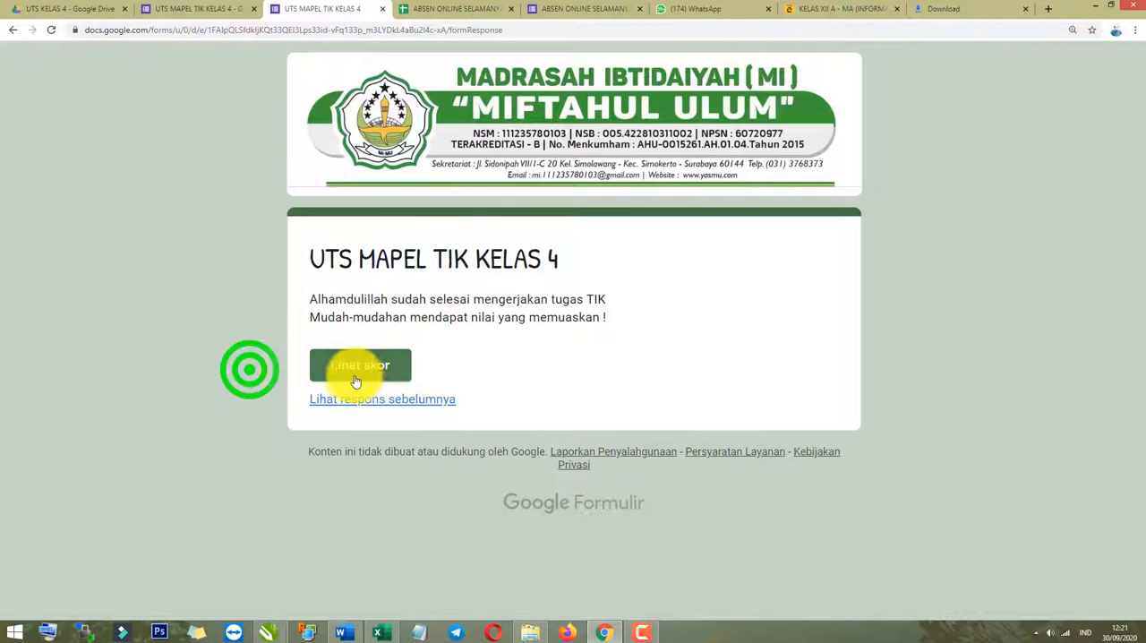
# Open the score of the submitted response and review the total points and the marking of each question.
pyautogui.click(365, 378)
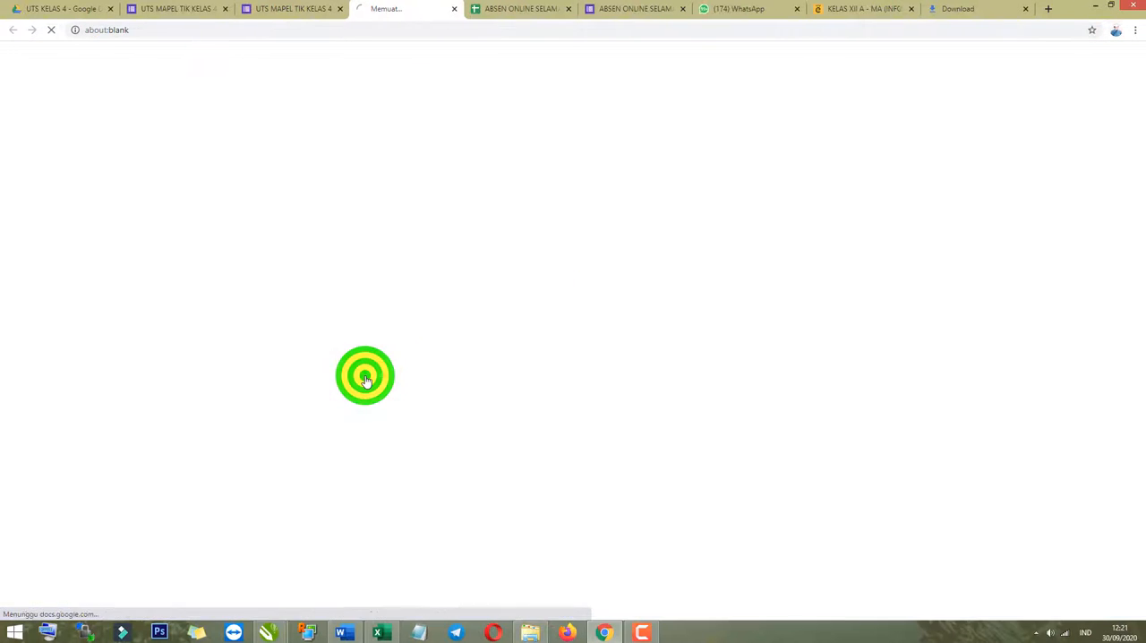
pyautogui.scroll(-3, 365, 376)
pyautogui.scroll(2, 376, 400)
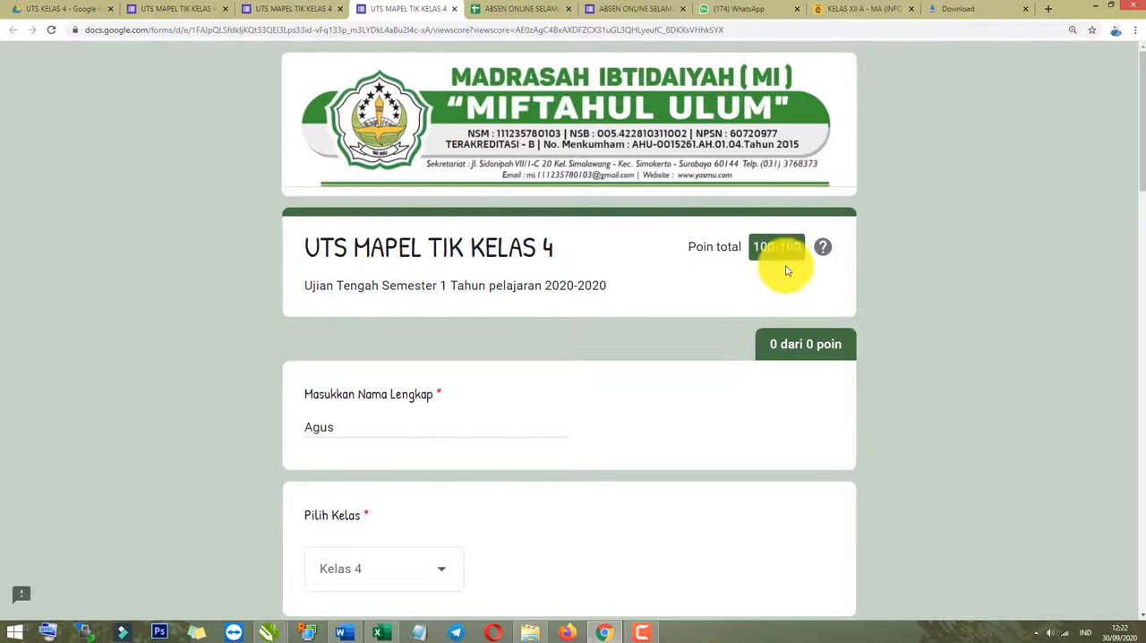
pyautogui.moveTo(684, 247); pyautogui.dragTo(770, 251)
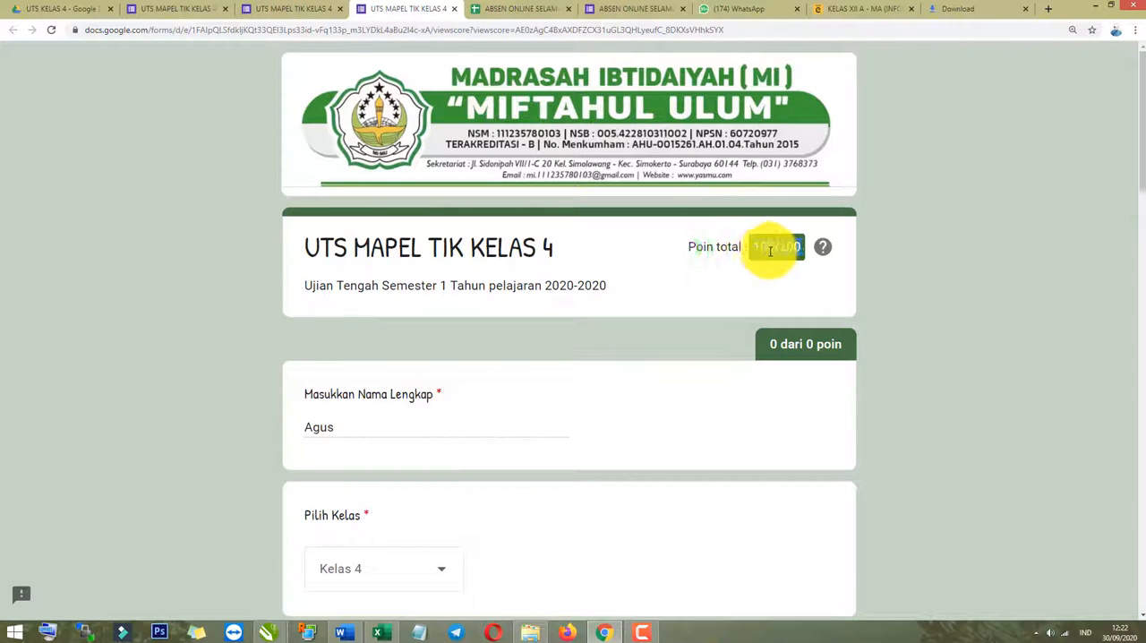
pyautogui.scroll(-8, 346, 597)
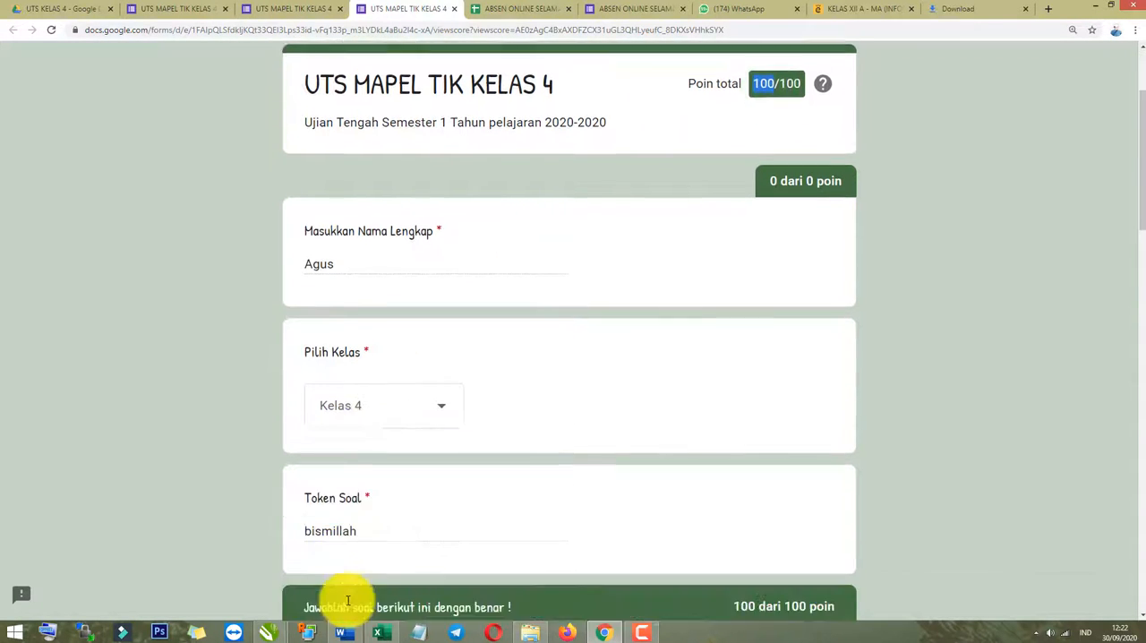
pyautogui.scroll(-9, 470, 478)
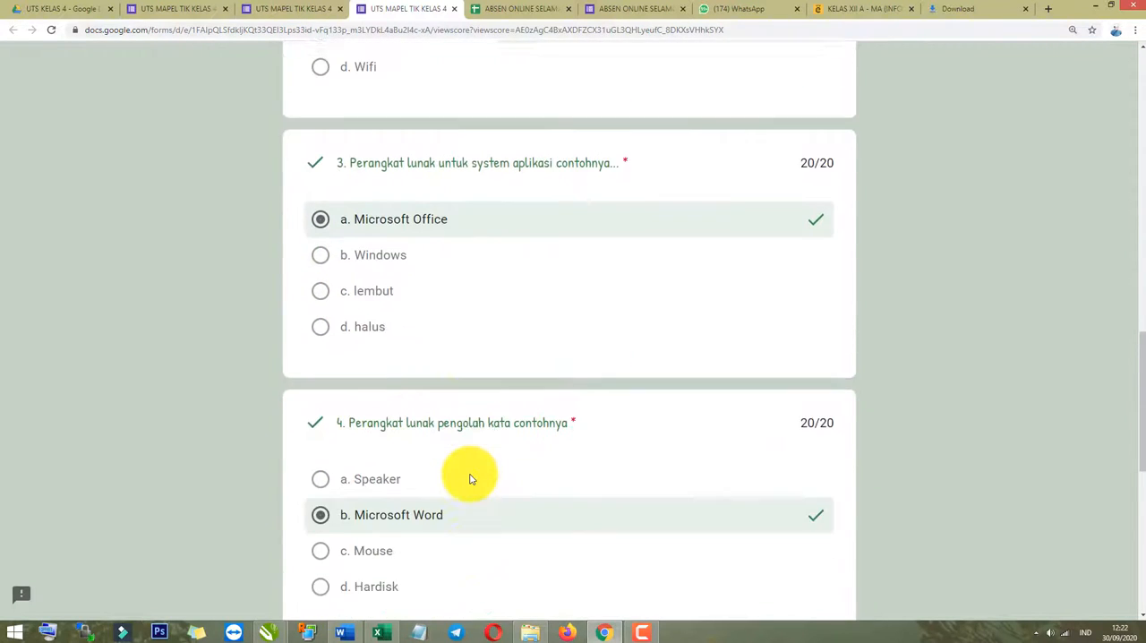
# Return to the quiz's editor and review the summary of its responses, including the point distribution and the submitted name.
pyautogui.scroll(15, 471, 478)
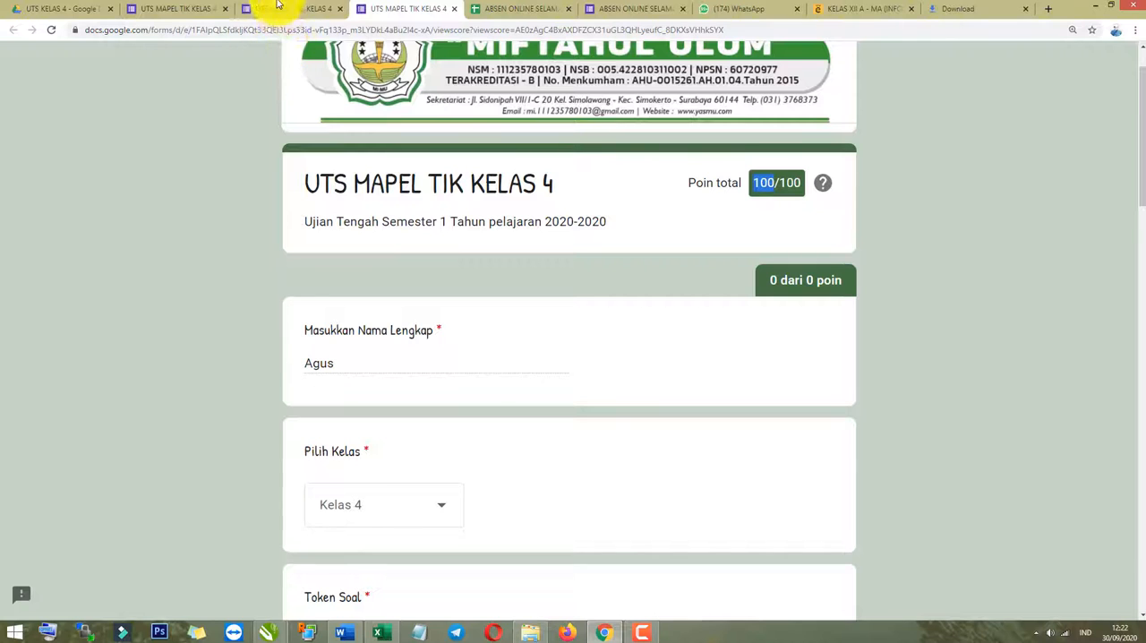
pyautogui.click(170, 7)
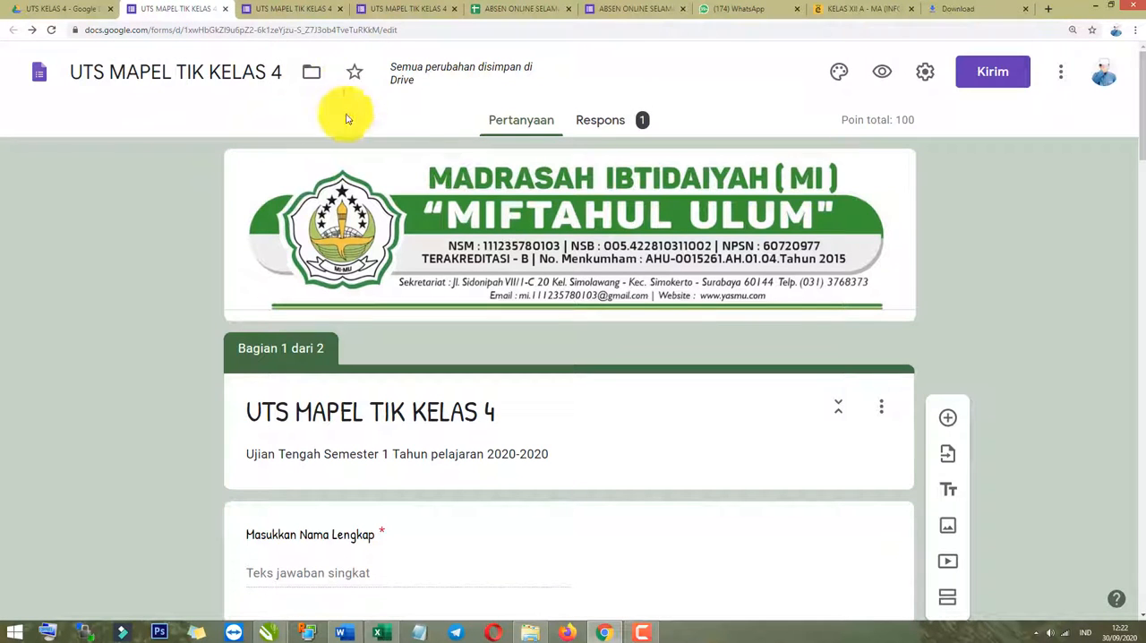
pyautogui.scroll(-1, 580, 195)
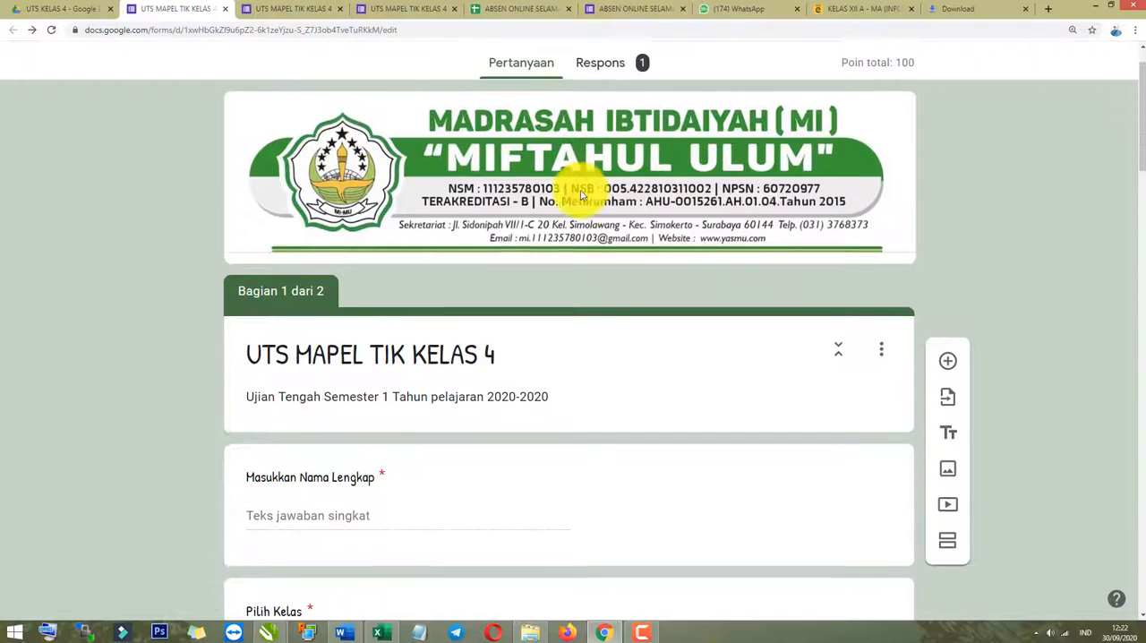
pyautogui.scroll(1, 609, 140)
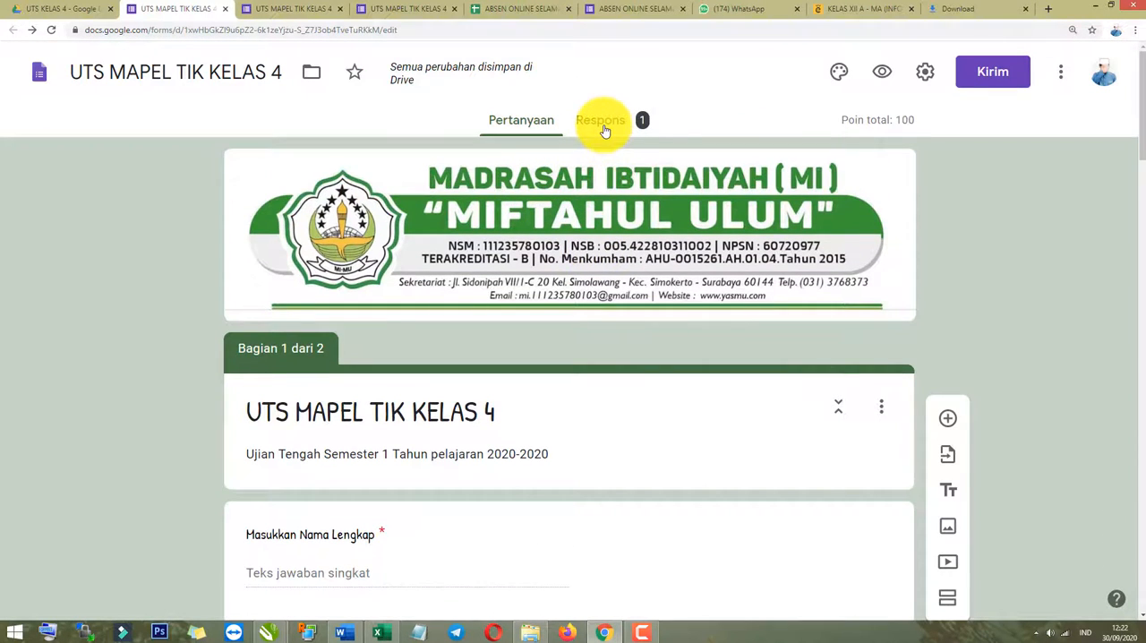
pyautogui.click(605, 131)
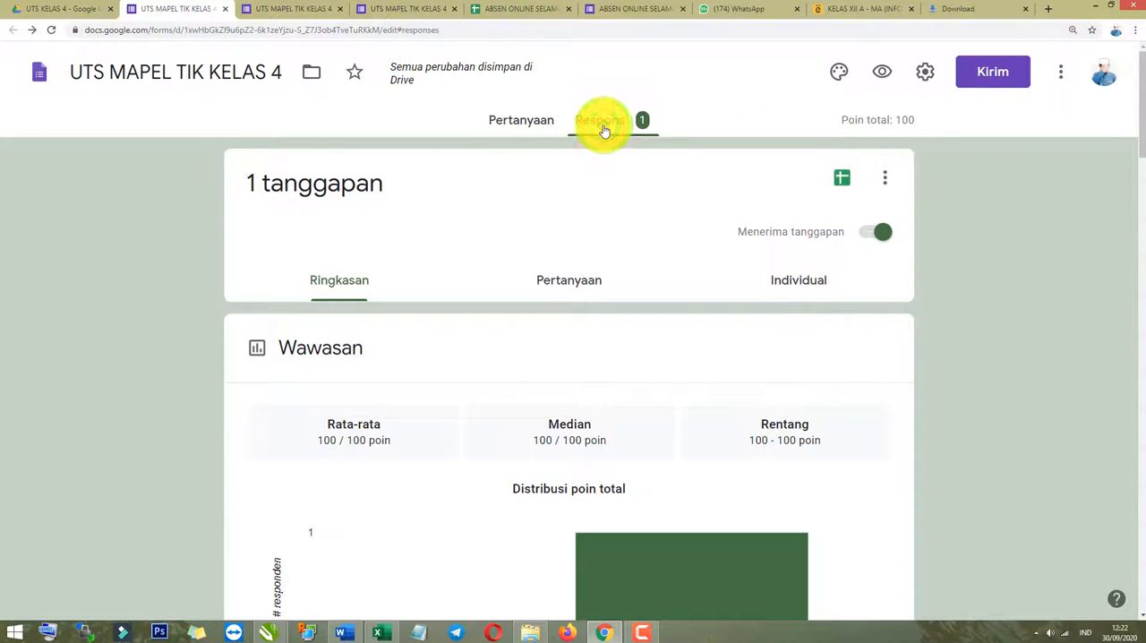
pyautogui.scroll(-5, 572, 295)
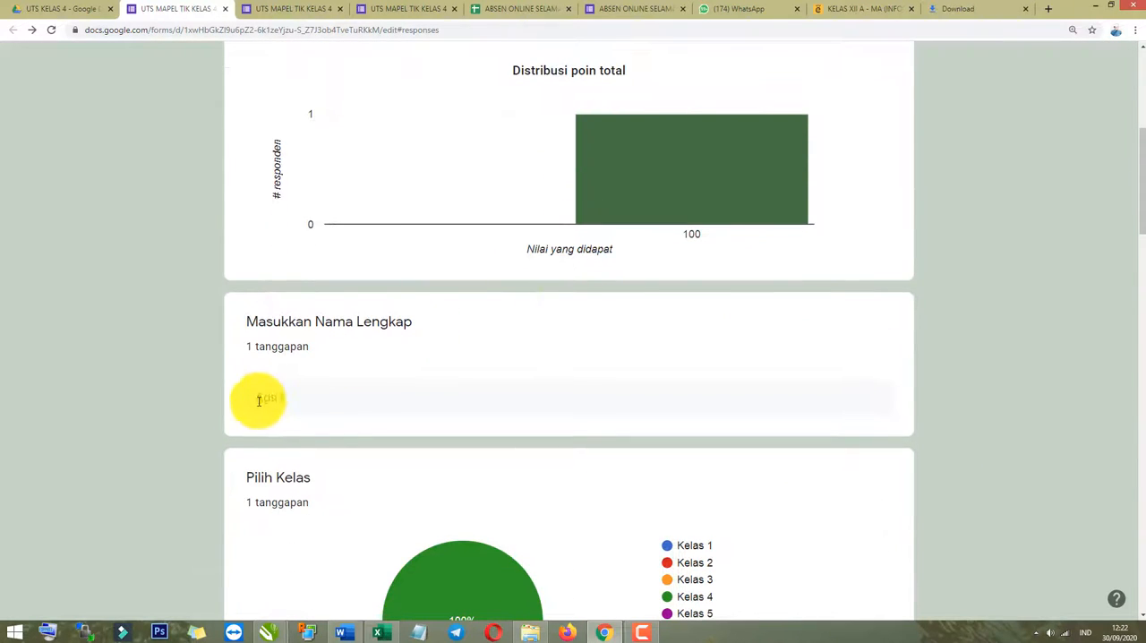
pyautogui.scroll(5, 265, 400)
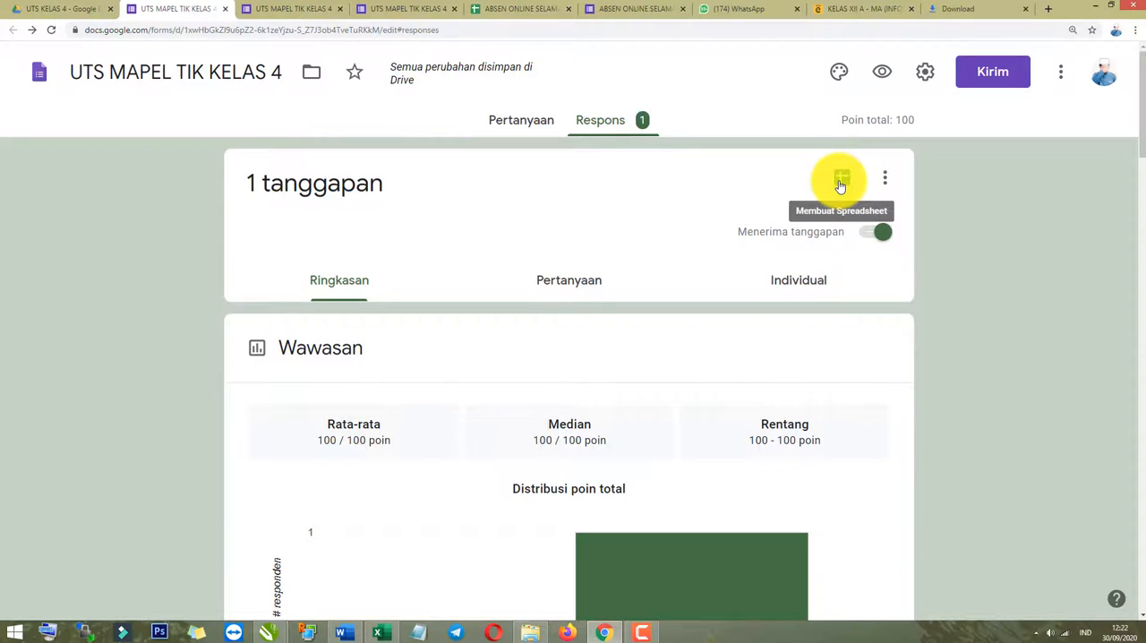
# Create a new linked spreadsheet named UTS MAPEL TIK KELAS 4 (Respons) for the quiz responses.
pyautogui.click(841, 185)
pyautogui.click(785, 317)
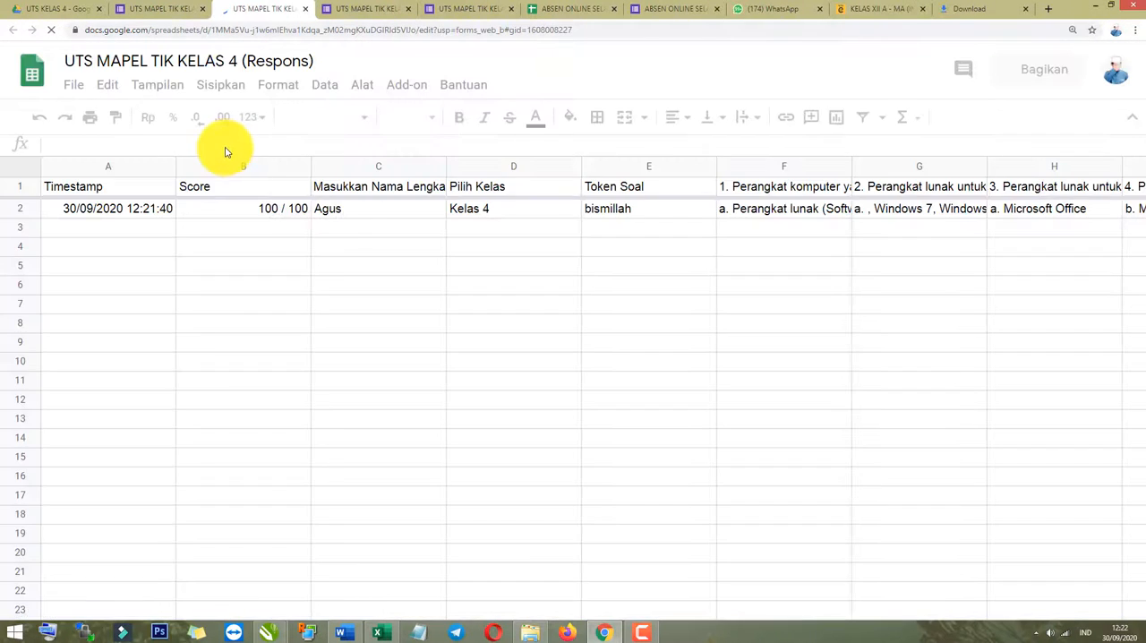
pyautogui.moveTo(557, 578); pyautogui.dragTo(187, 453)
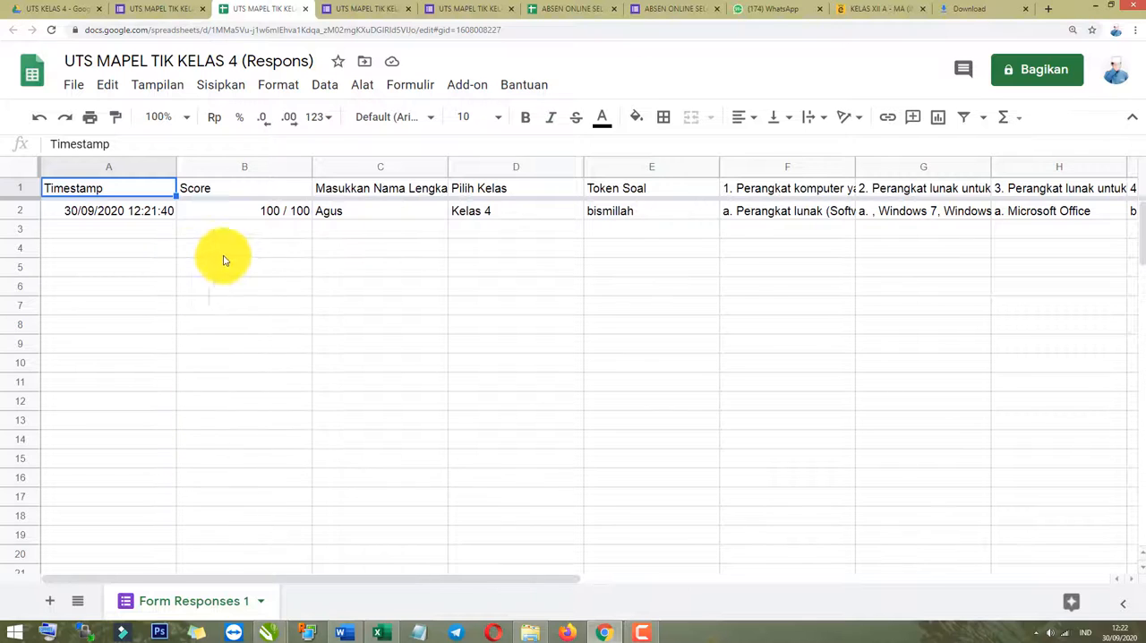
# Examine the recorded response in the sheet, from score, name, class and token to the answers for questions 1 to 5.
pyautogui.click(271, 210)
pyautogui.click(193, 187)
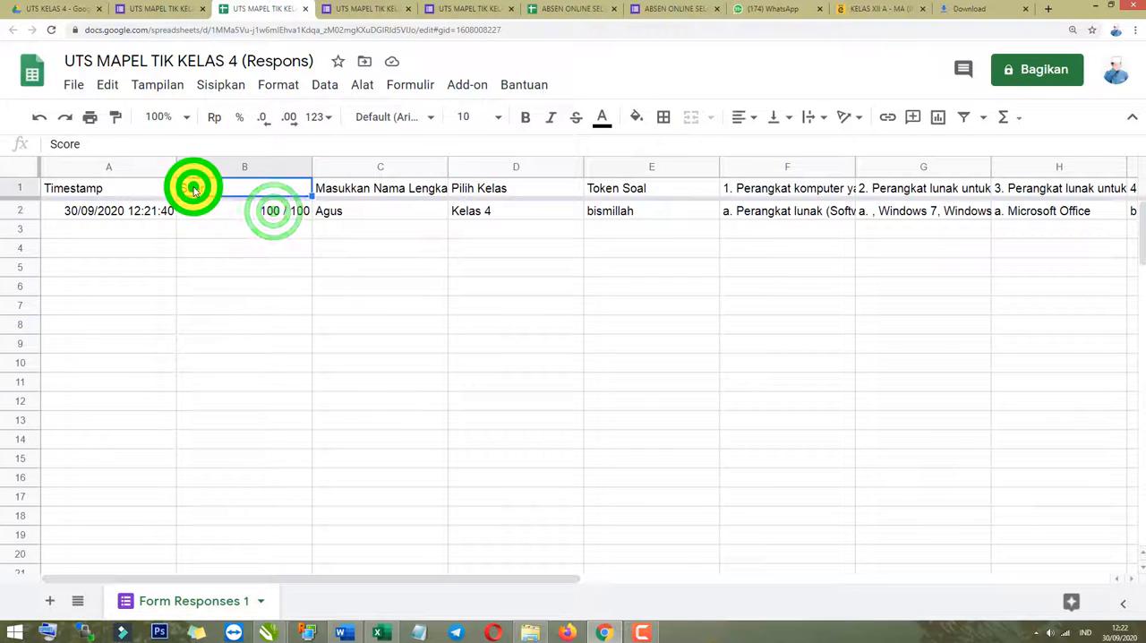
pyautogui.click(366, 216)
pyautogui.click(498, 214)
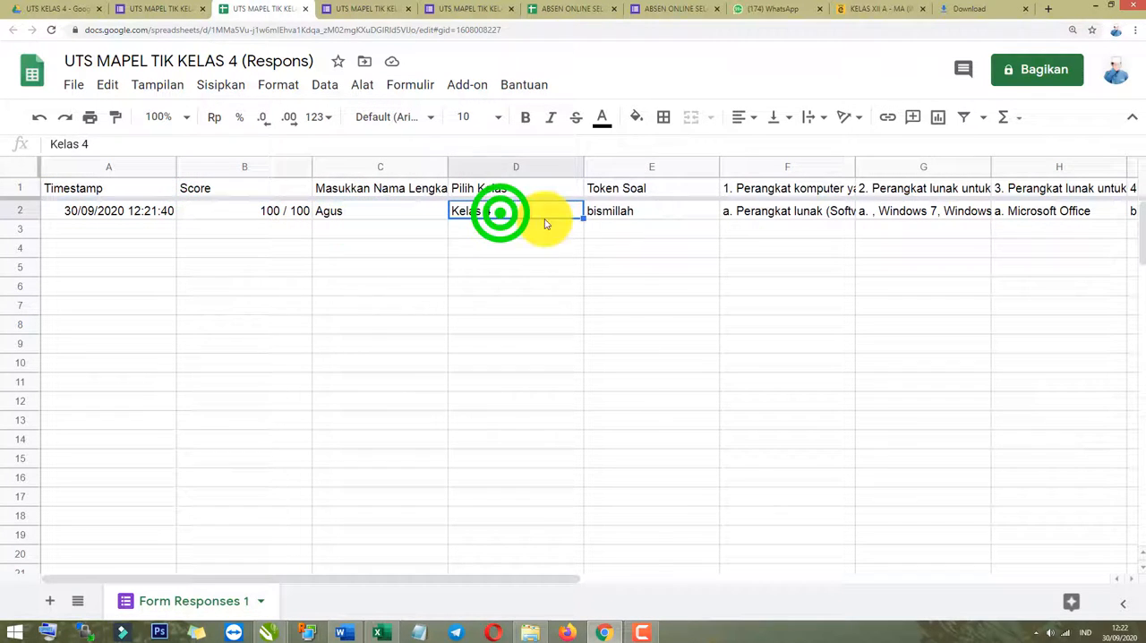
pyautogui.click(634, 215)
pyautogui.press('Right')
pyautogui.press('Right')
pyautogui.press('Right')
pyautogui.press('Right')
pyautogui.press('Right')
pyautogui.press('Right')
pyautogui.press('Right')
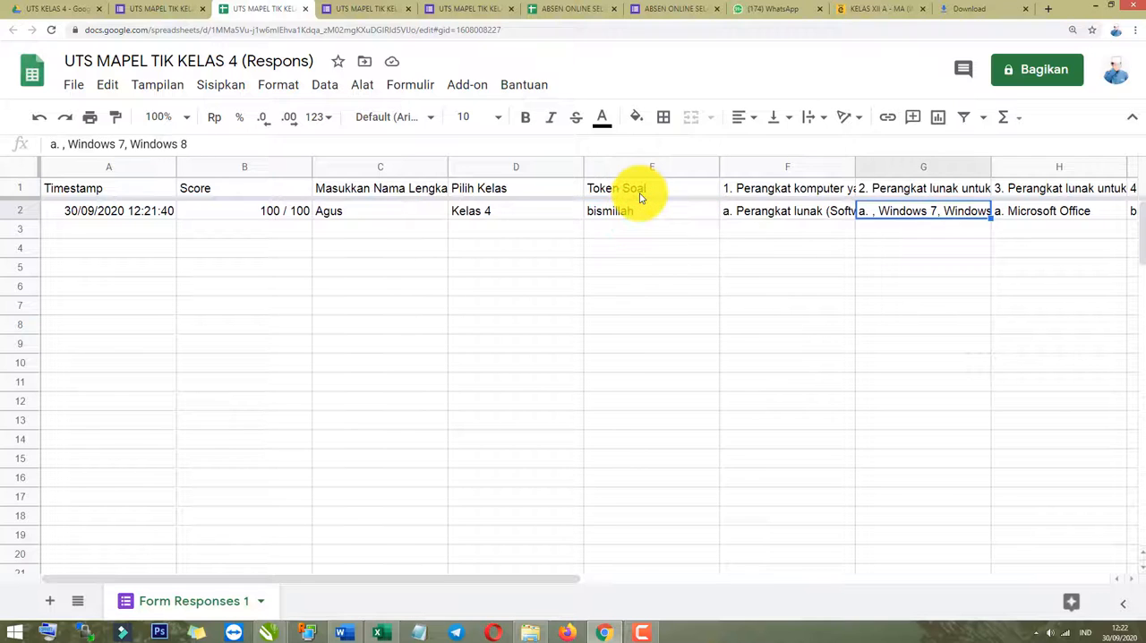
pyautogui.press('Left')
pyautogui.press('Left')
pyautogui.press('Left')
pyautogui.press('Left')
pyautogui.press('Left')
pyautogui.press('Left')
pyautogui.press('Left')
pyautogui.press('Left')
pyautogui.press('Left')
pyautogui.press('Left')
pyautogui.press('Left')
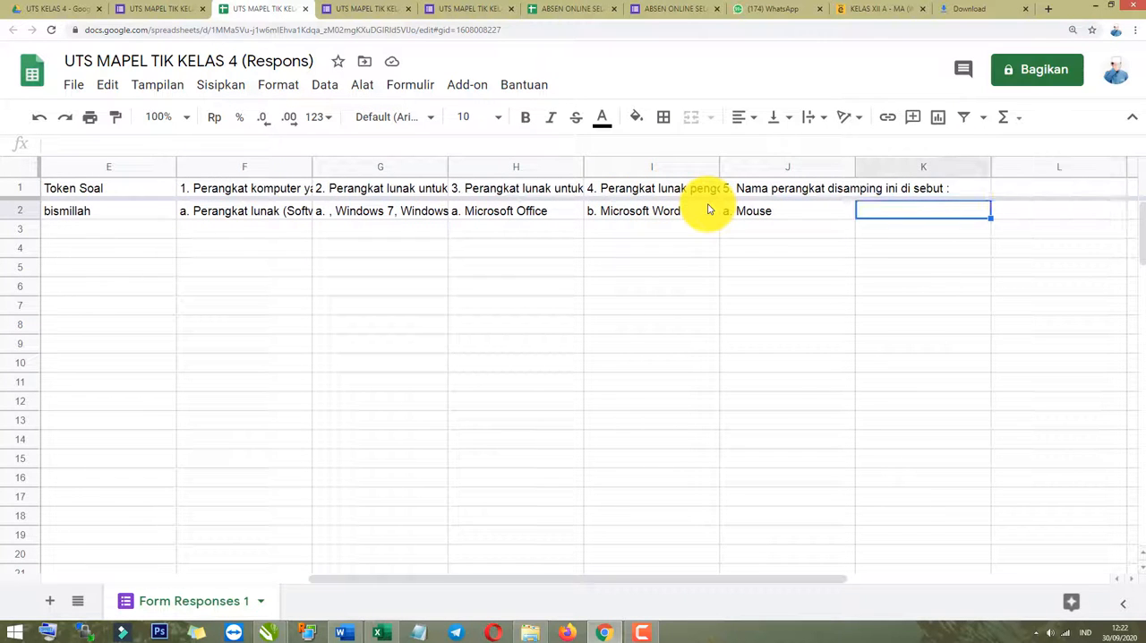
pyautogui.click(125, 264)
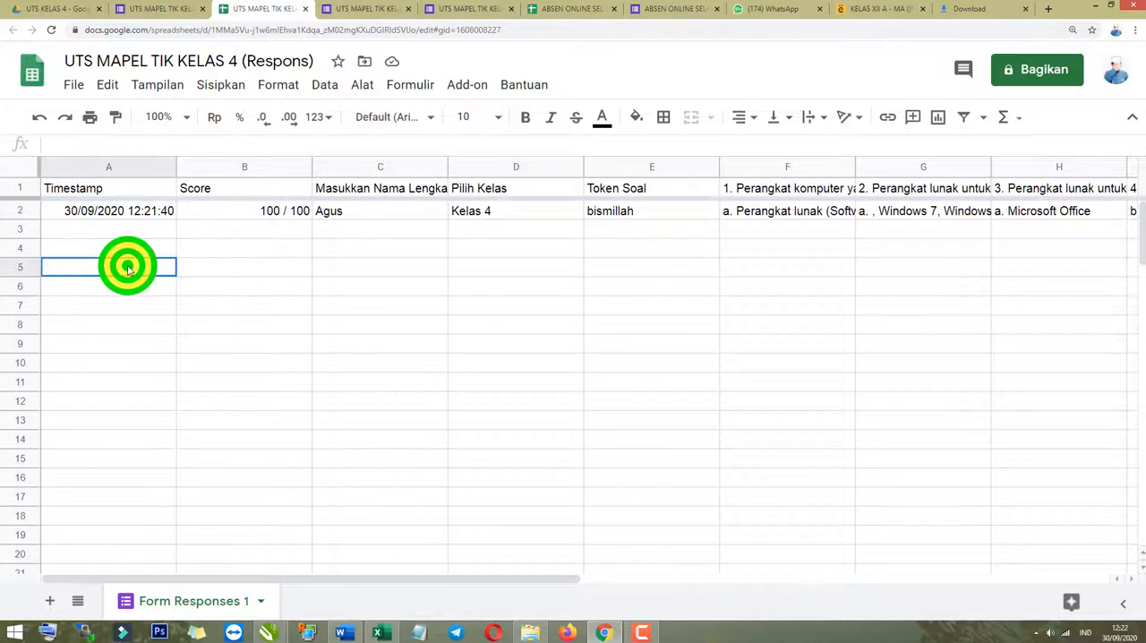
pyautogui.moveTo(106, 230); pyautogui.dragTo(895, 476)
pyautogui.click(438, 343)
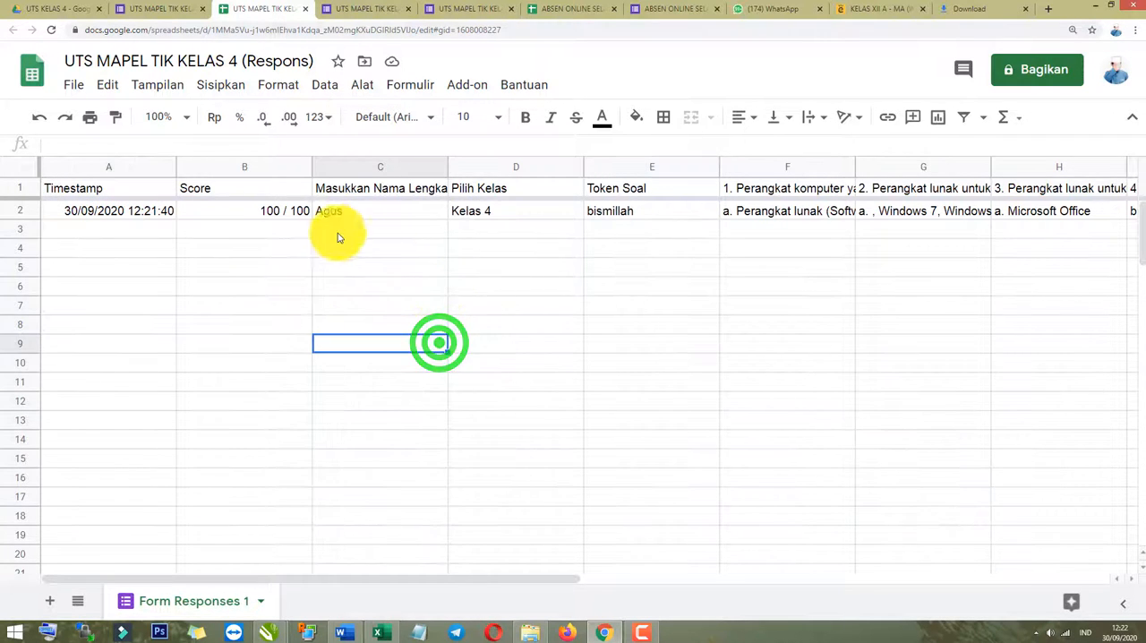
pyautogui.click(304, 233)
# Copy the web address of the response spreadsheet.
pyautogui.click(232, 31)
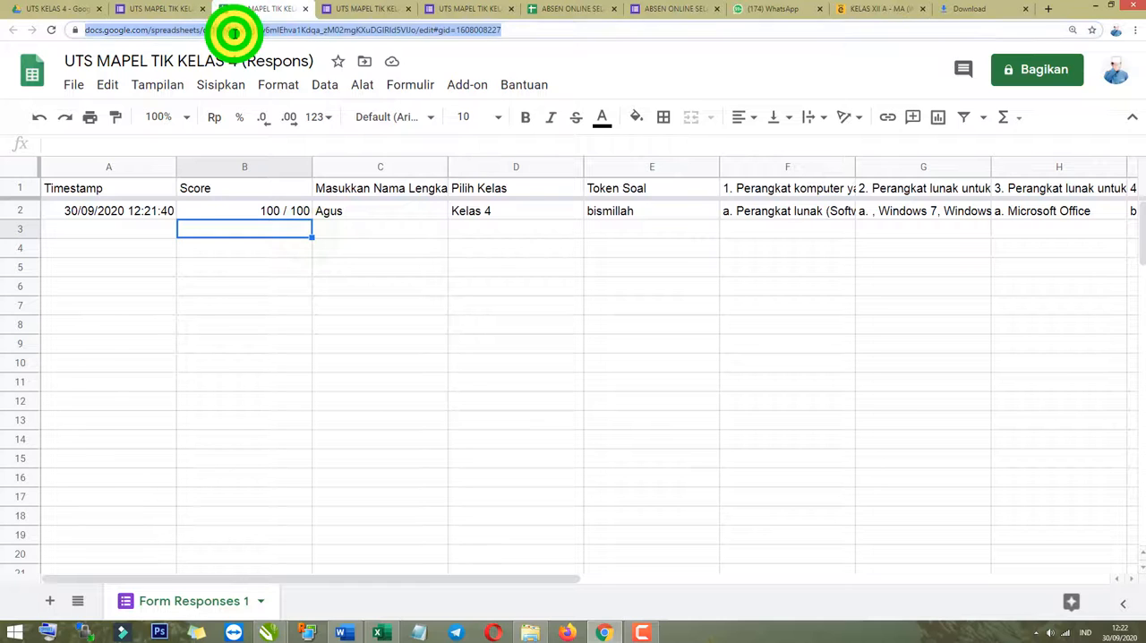
pyautogui.rightClick(233, 31)
pyautogui.click(256, 79)
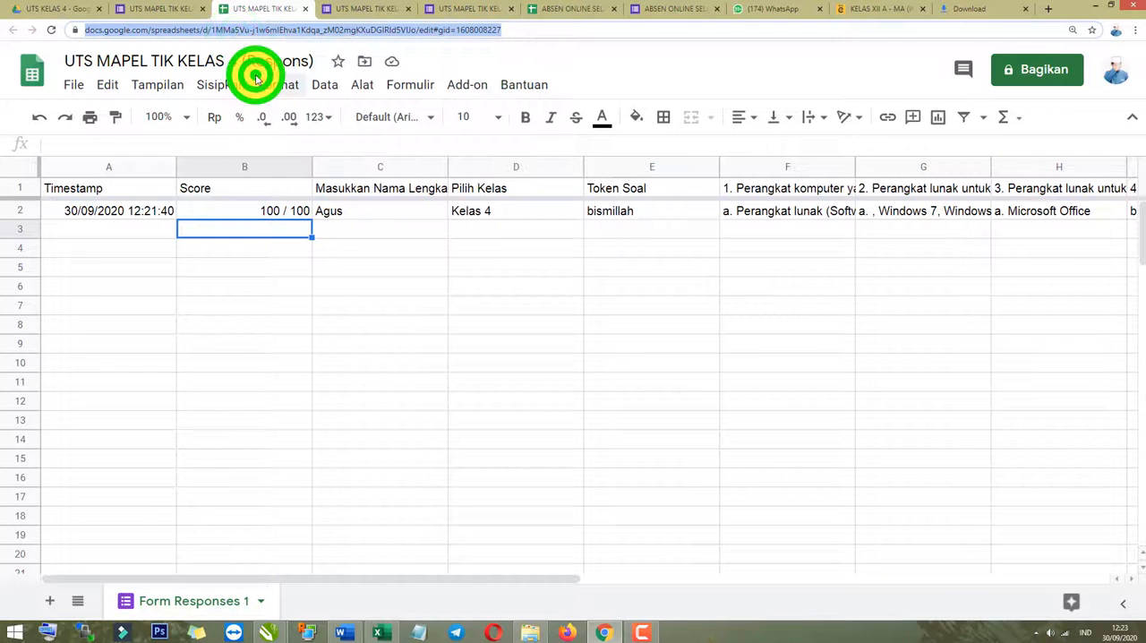
pyautogui.rightClick(410, 30)
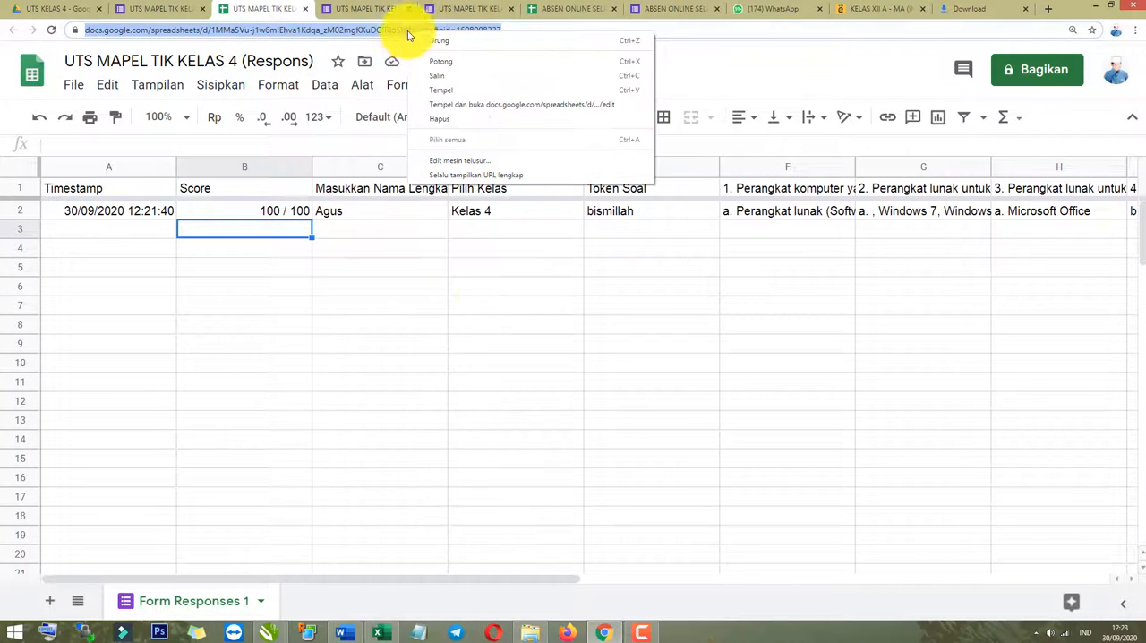
pyautogui.click(471, 437)
pyautogui.click(443, 40)
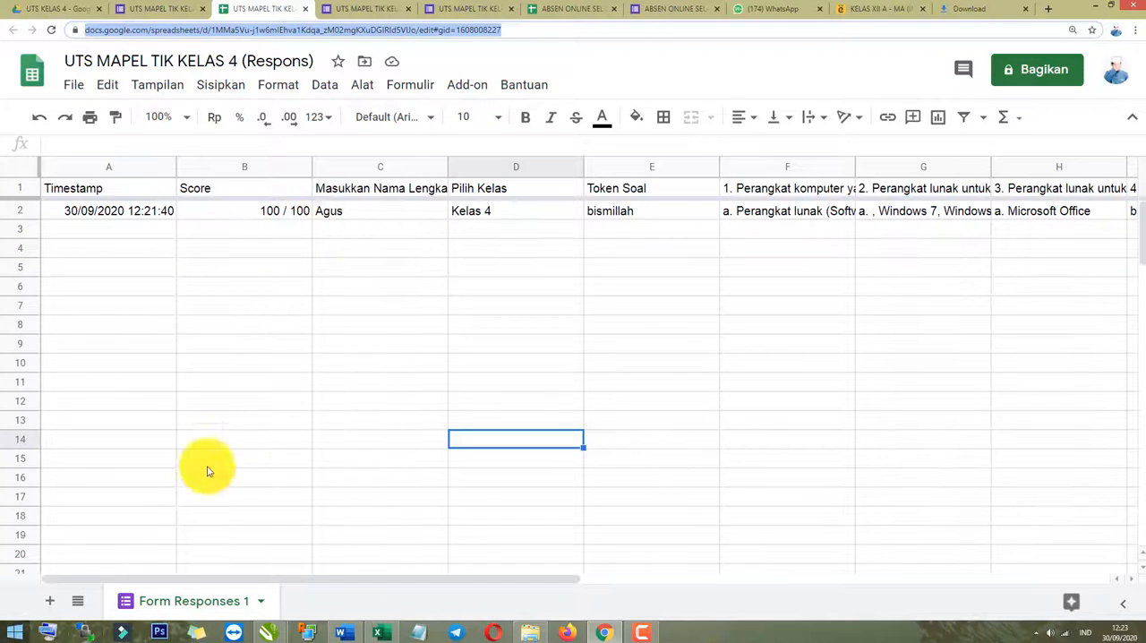
# Check the form's response summary again and preview the print settings of the response sheet.
pyautogui.click(152, 7)
pyautogui.scroll(-2, 646, 360)
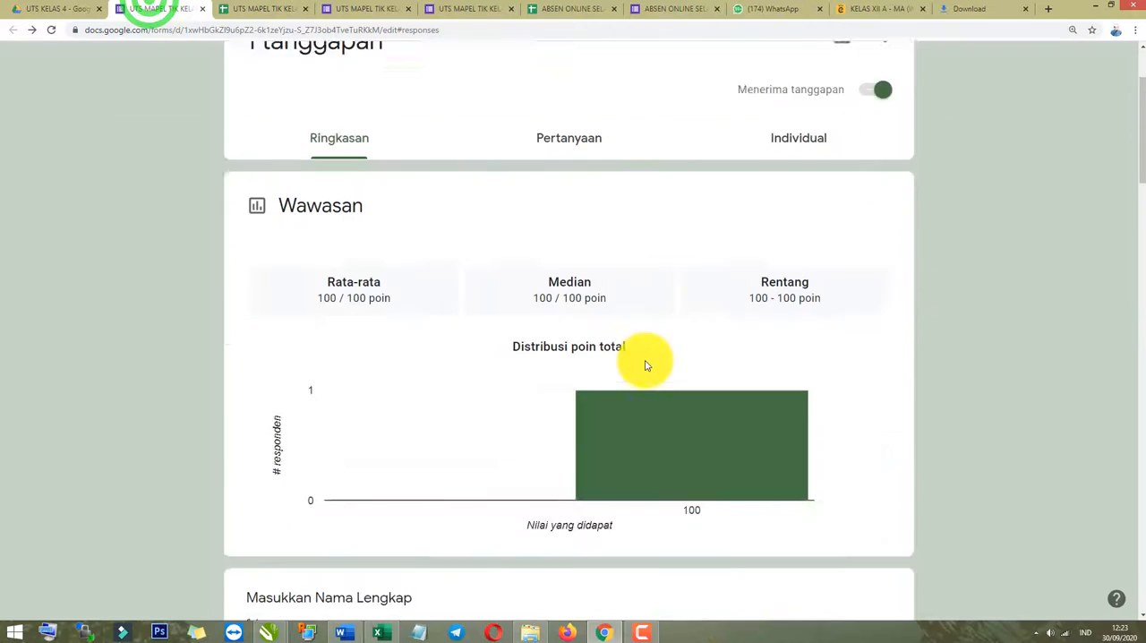
pyautogui.click(276, 8)
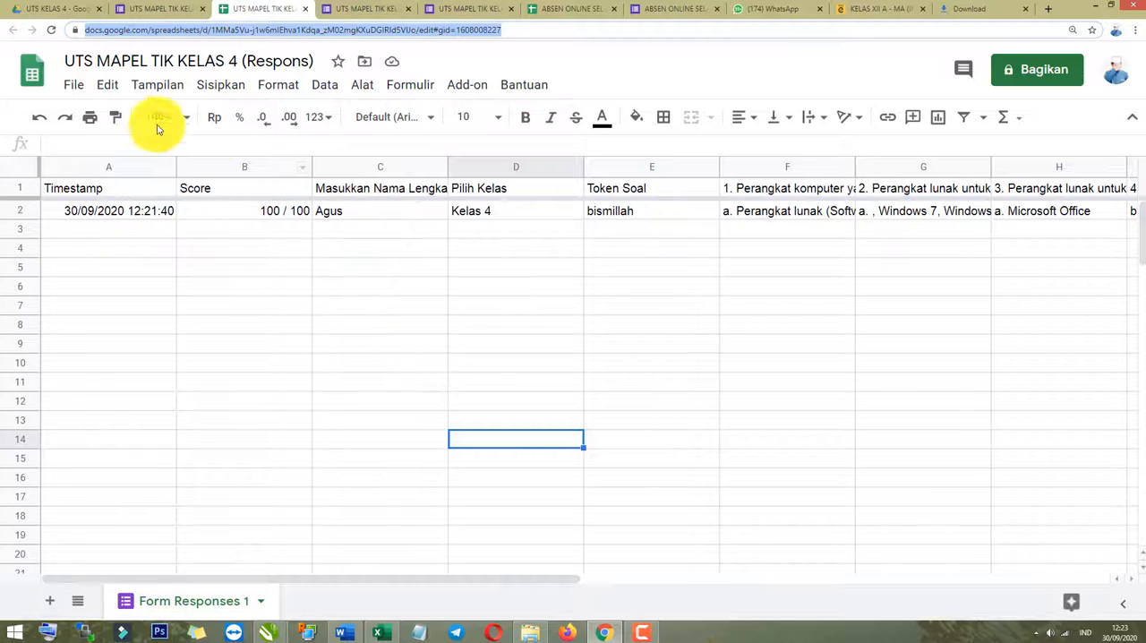
pyautogui.click(90, 116)
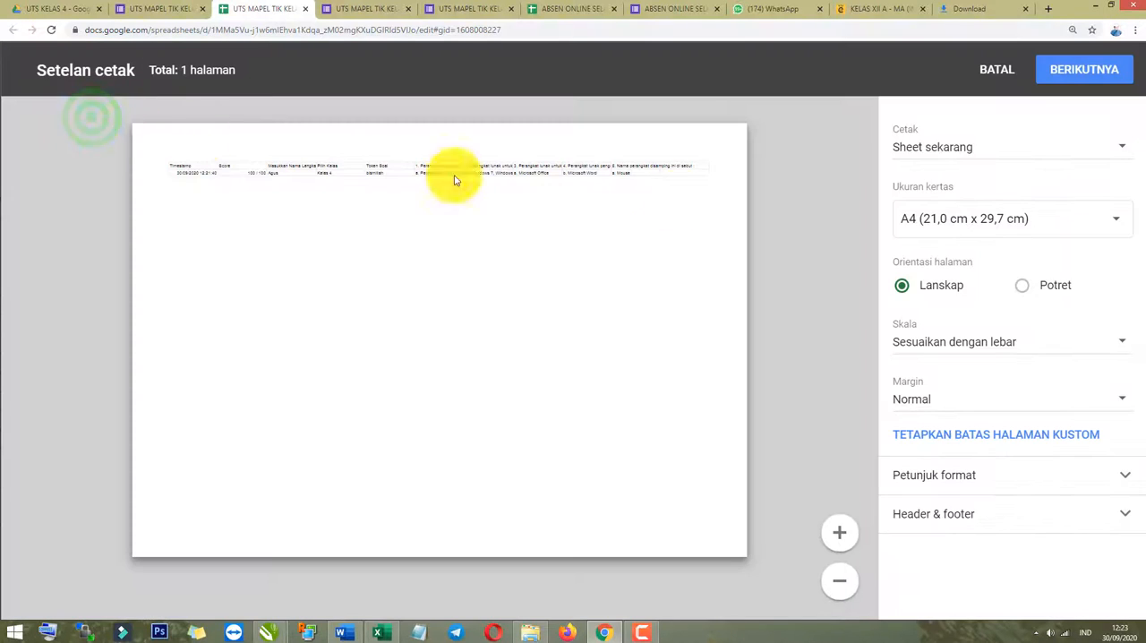
pyautogui.click(996, 69)
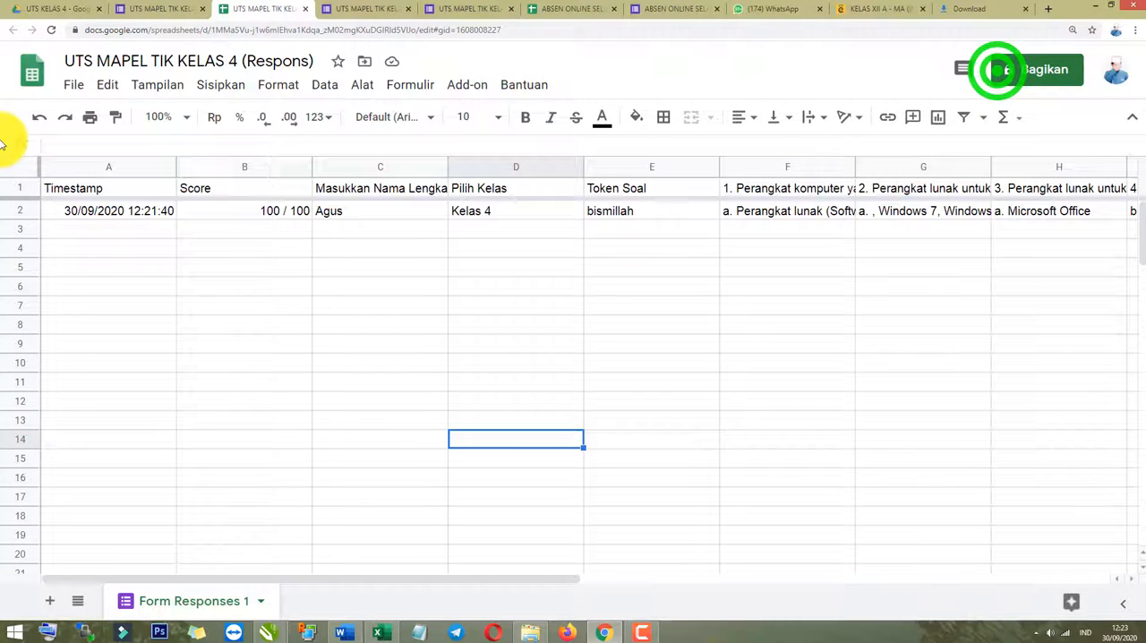
# Look up the file formats offered for downloading the response sheet.
pyautogui.click(65, 92)
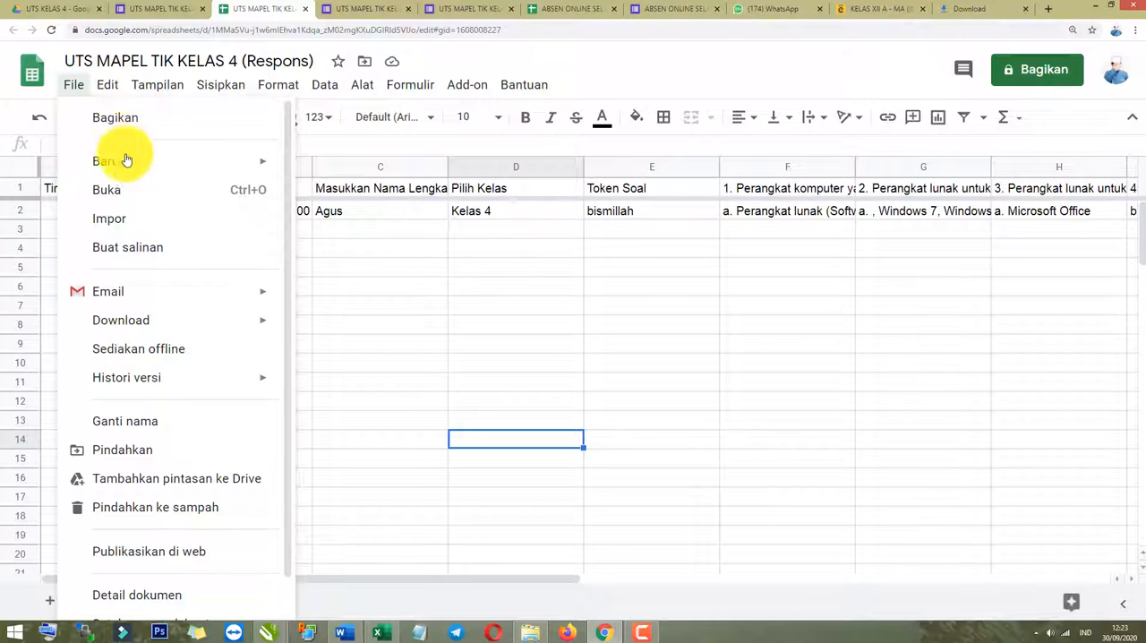
pyautogui.moveTo(153, 327)
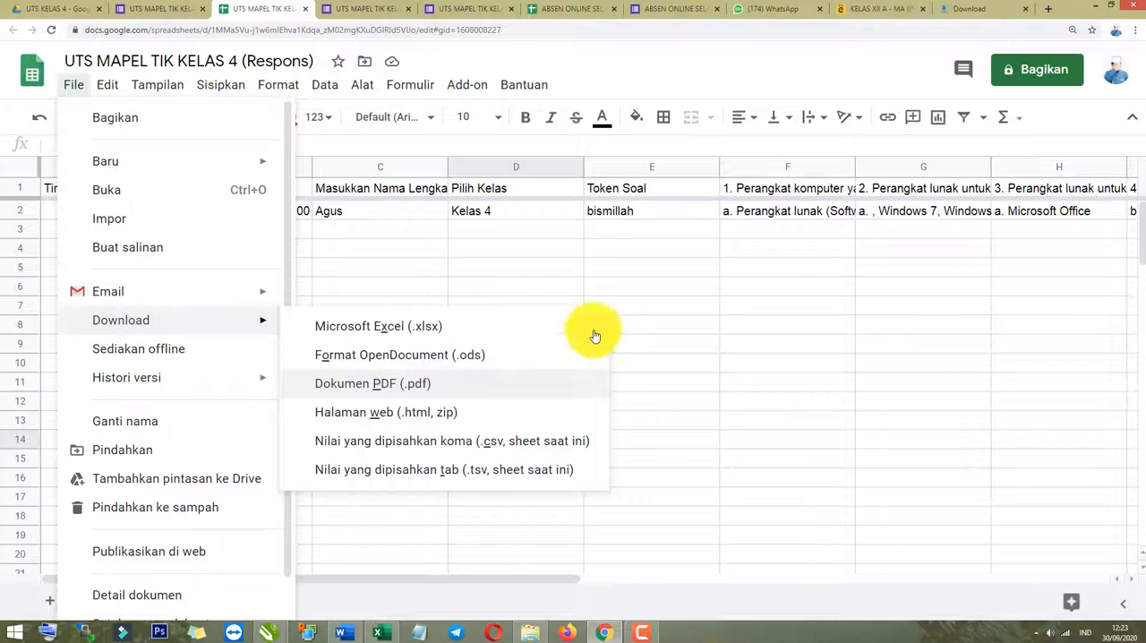
pyautogui.click(786, 307)
pyautogui.click(377, 291)
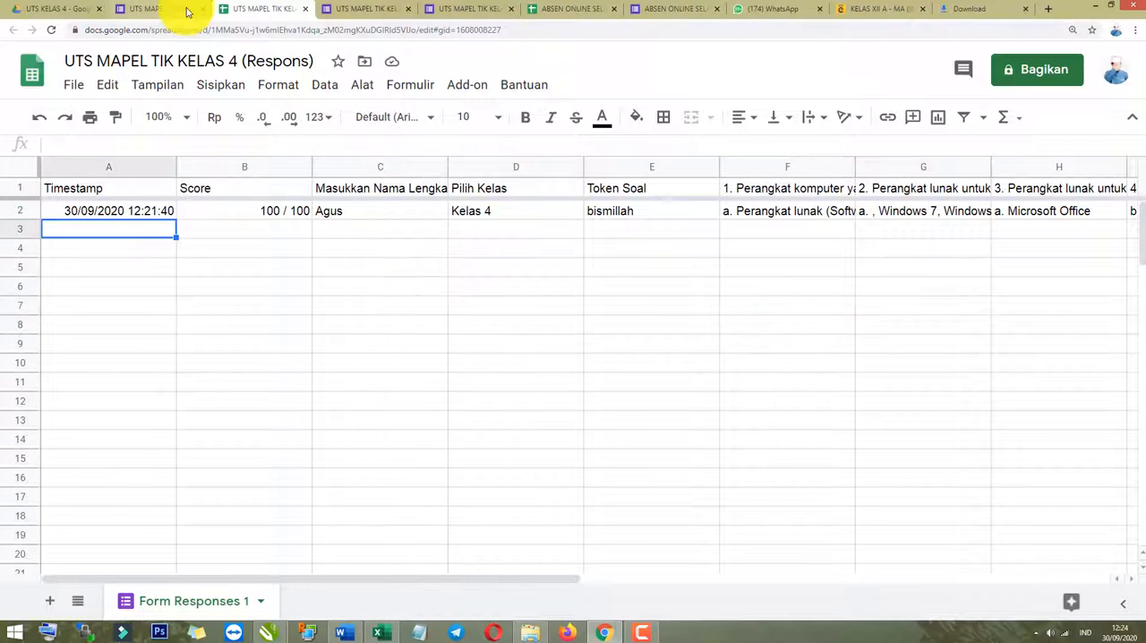
# Return to the quiz's editor and replace the "Masukkan Nama Lengkap" question title with "Pilih Nama Siswa".
pyautogui.click(187, 10)
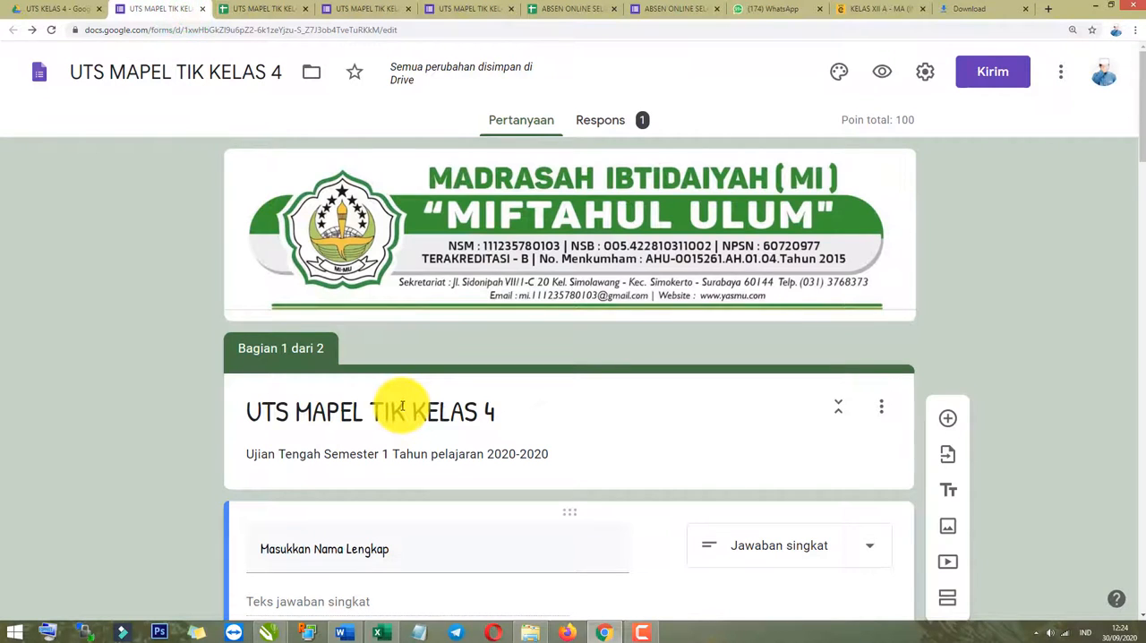
pyautogui.scroll(-2, 402, 406)
pyautogui.click(125, 388)
pyautogui.scroll(-1, 291, 349)
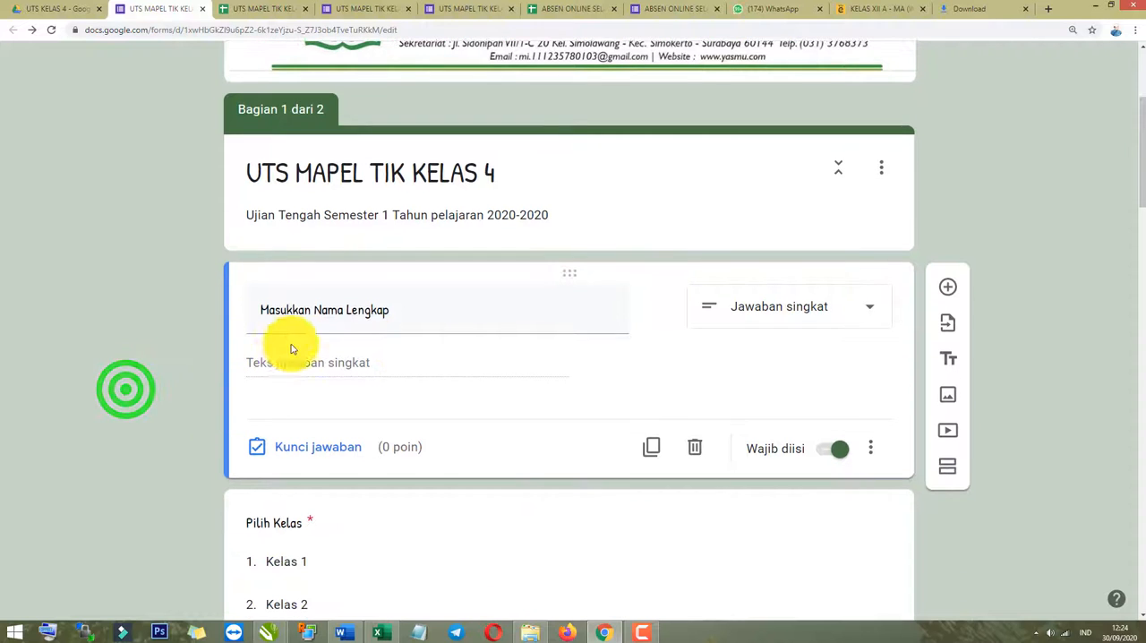
pyautogui.click(328, 319)
pyautogui.click(322, 370)
pyautogui.click(320, 406)
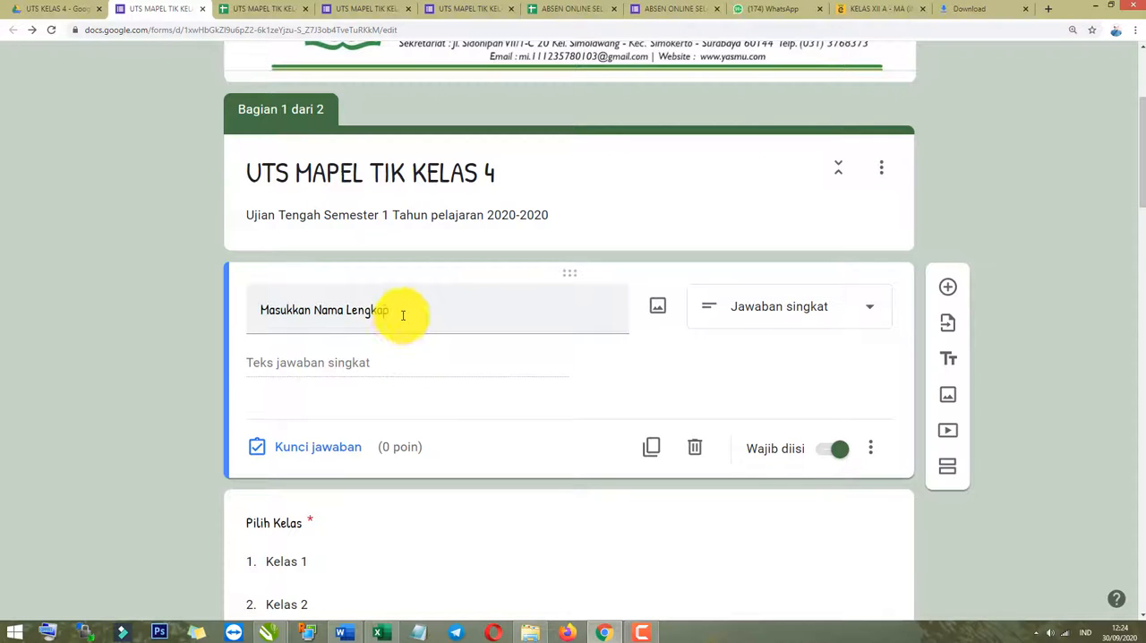
pyautogui.moveTo(392, 312); pyautogui.dragTo(185, 301)
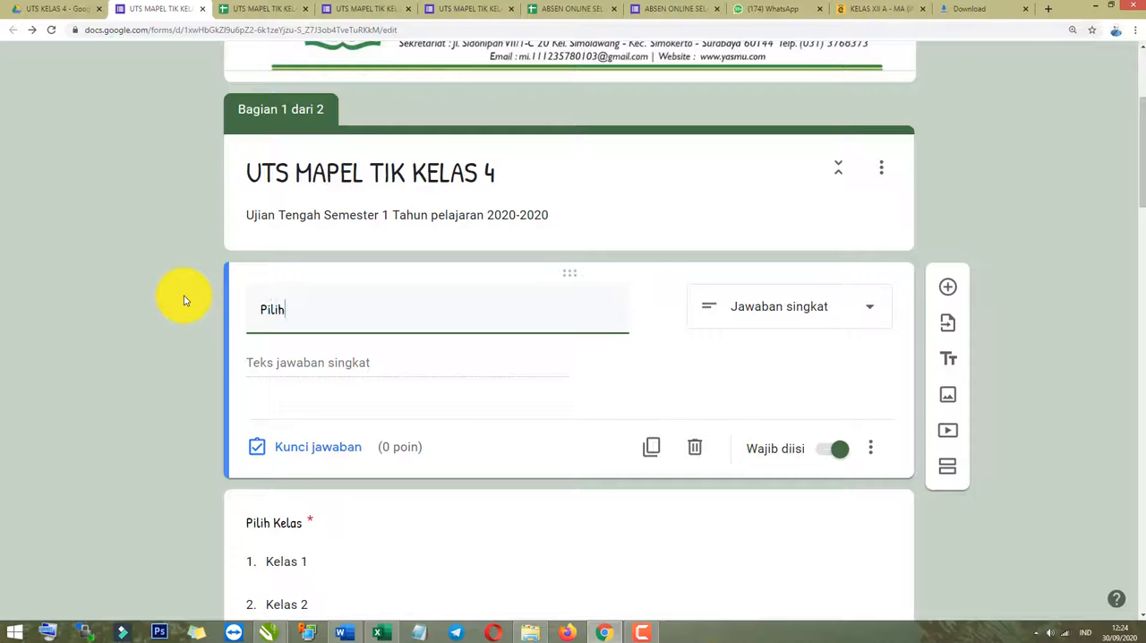
pyautogui.write('Pilih nma')
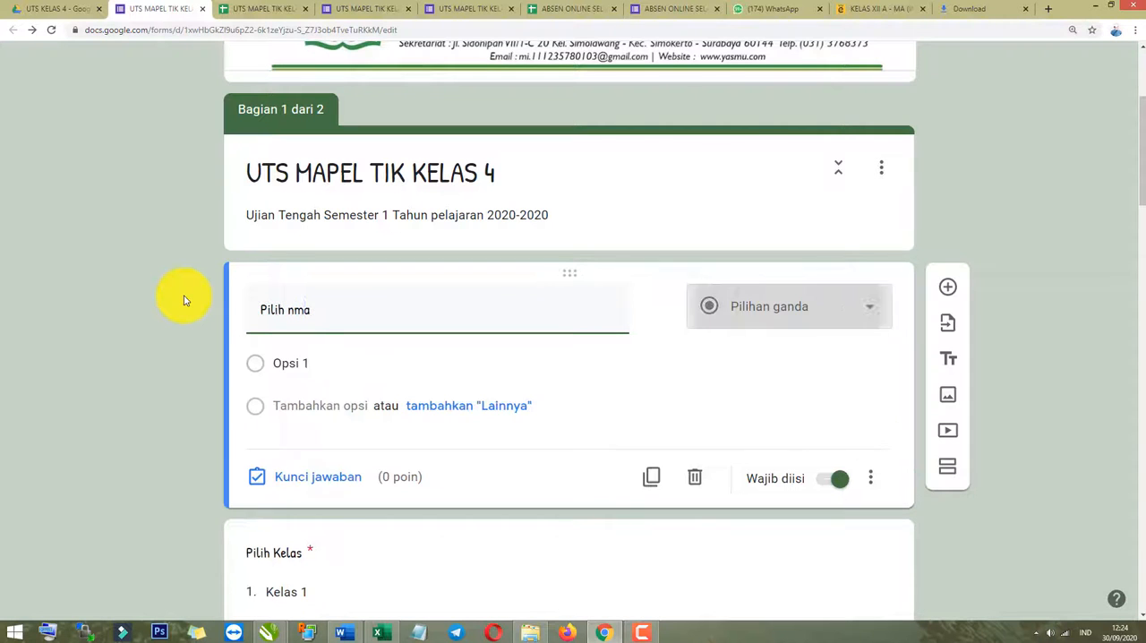
pyautogui.press('BackSpace')
pyautogui.press('BackSpace')
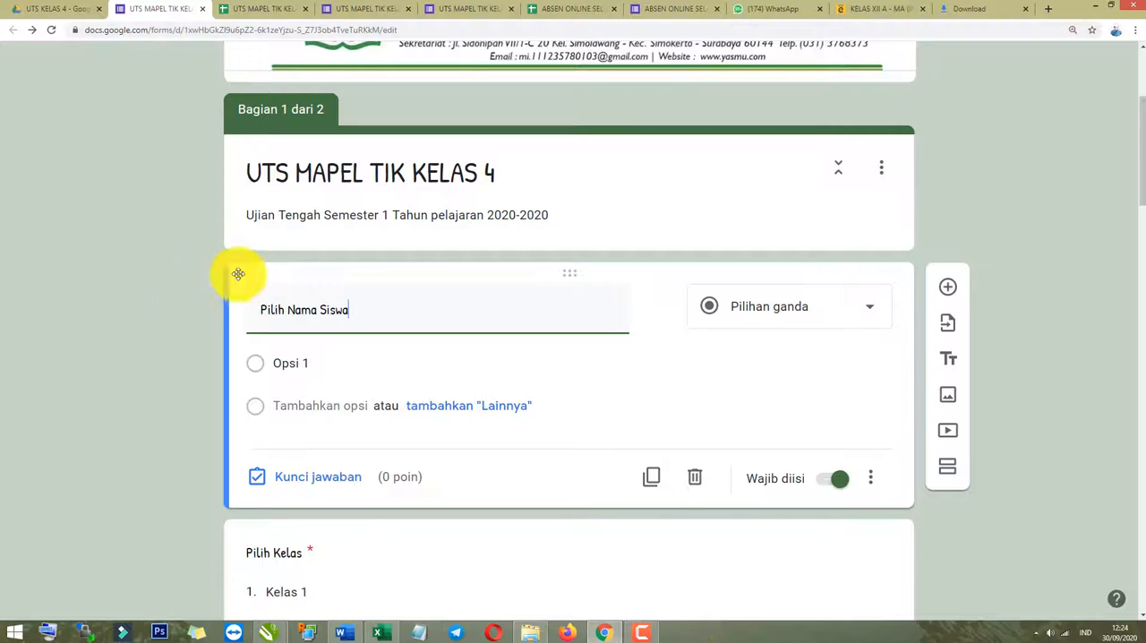
# Set the answer type of the "Pilih Nama Siswa" question to Drop-down.
pyautogui.scroll(-1, 206, 295)
pyautogui.click(191, 370)
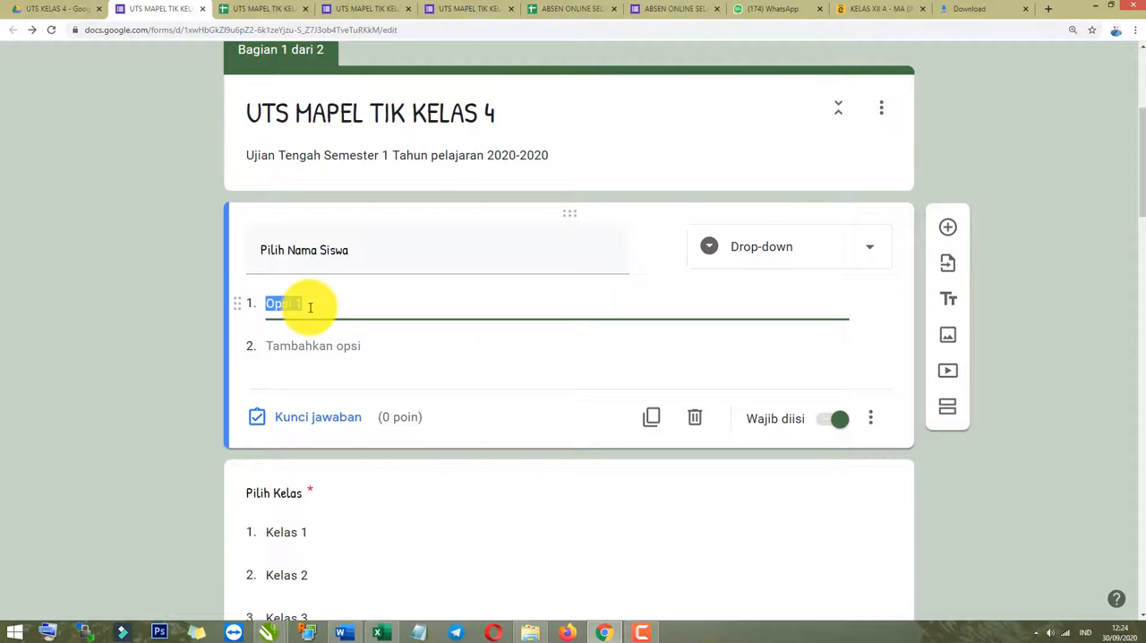
pyautogui.click(873, 254)
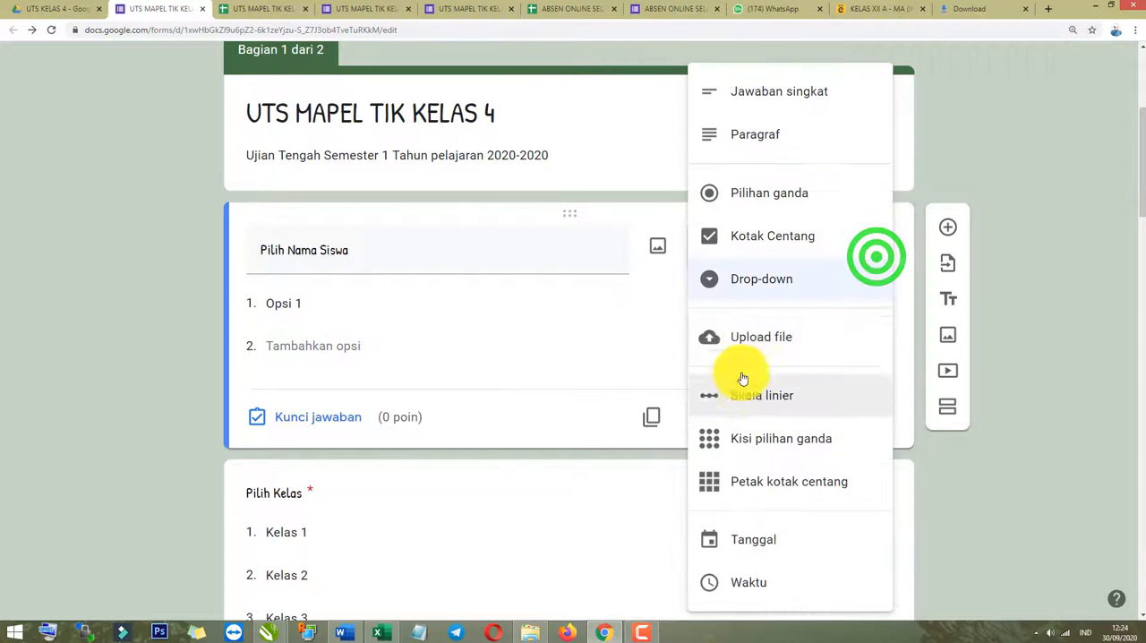
pyautogui.click(750, 280)
pyautogui.click(143, 361)
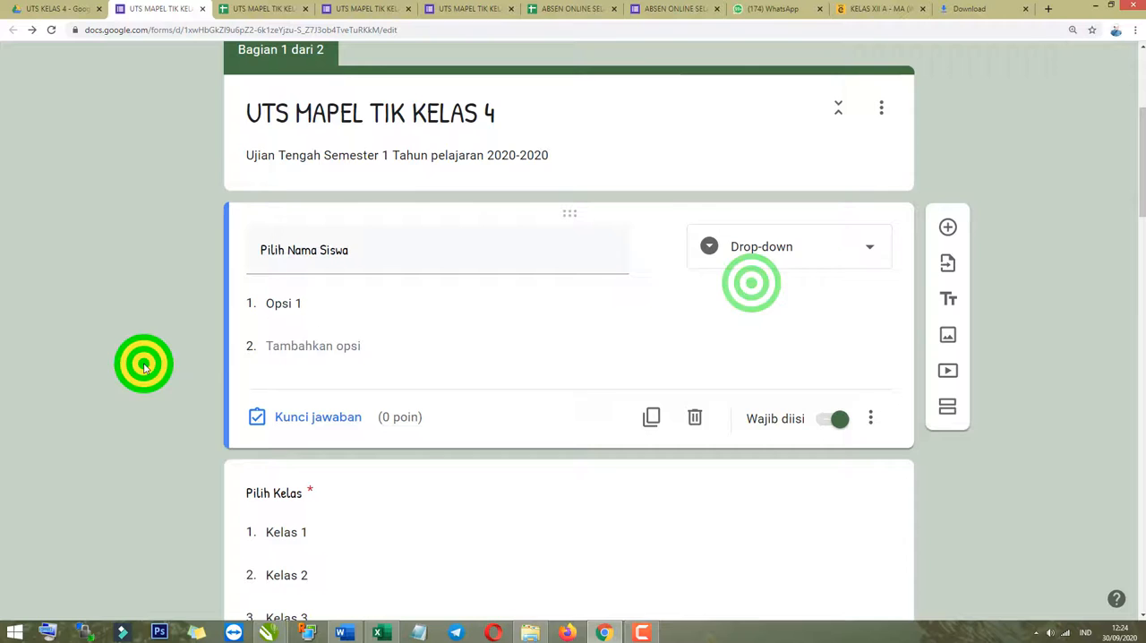
# Copy the class 4 students' full names from the NAMA LENGKAP column of the NISN 2029-2020 rev1 Excel workbook.
pyautogui.click(358, 308)
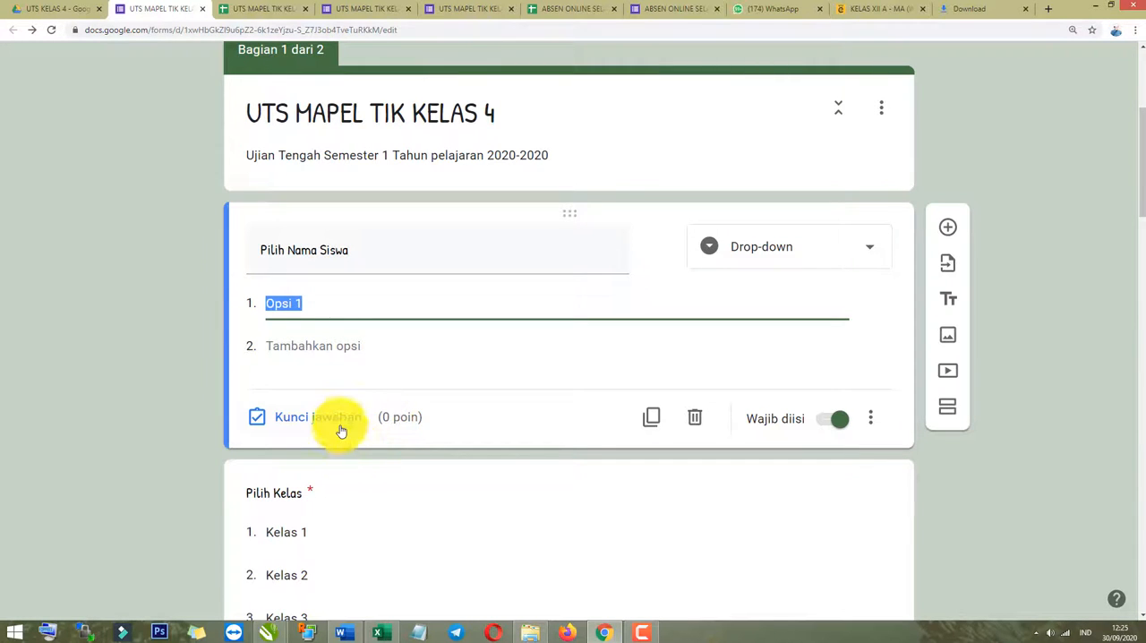
pyautogui.click(377, 631)
pyautogui.scroll(2, 360, 458)
pyautogui.scroll(1, 360, 458)
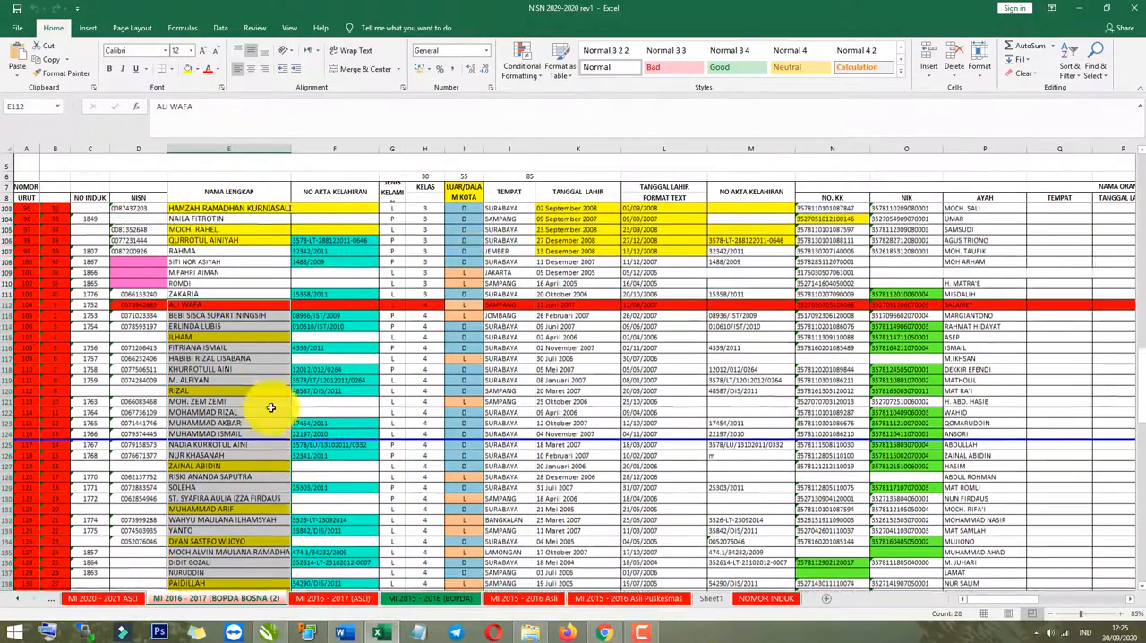
pyautogui.click(244, 337)
pyautogui.moveTo(218, 306); pyautogui.dragTo(271, 286)
pyautogui.scroll(9, 264, 344)
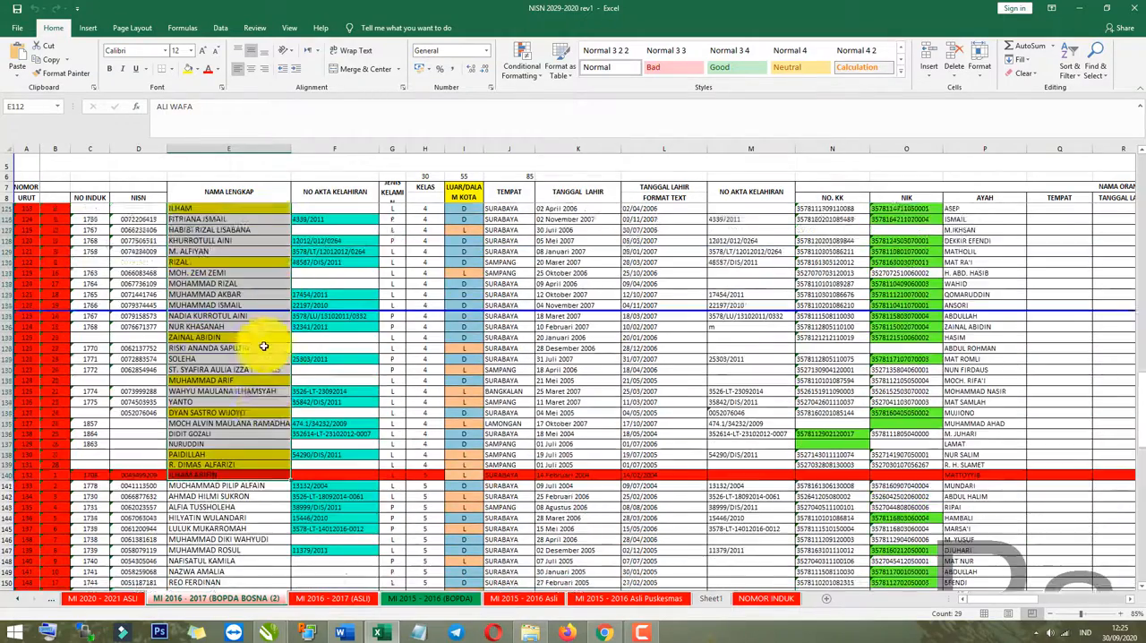
# Return to the quiz editor and paste the copied student names as the options of the "Pilih Nama Siswa" drop-down question.
pyautogui.hotkey('alt', 'Tab')
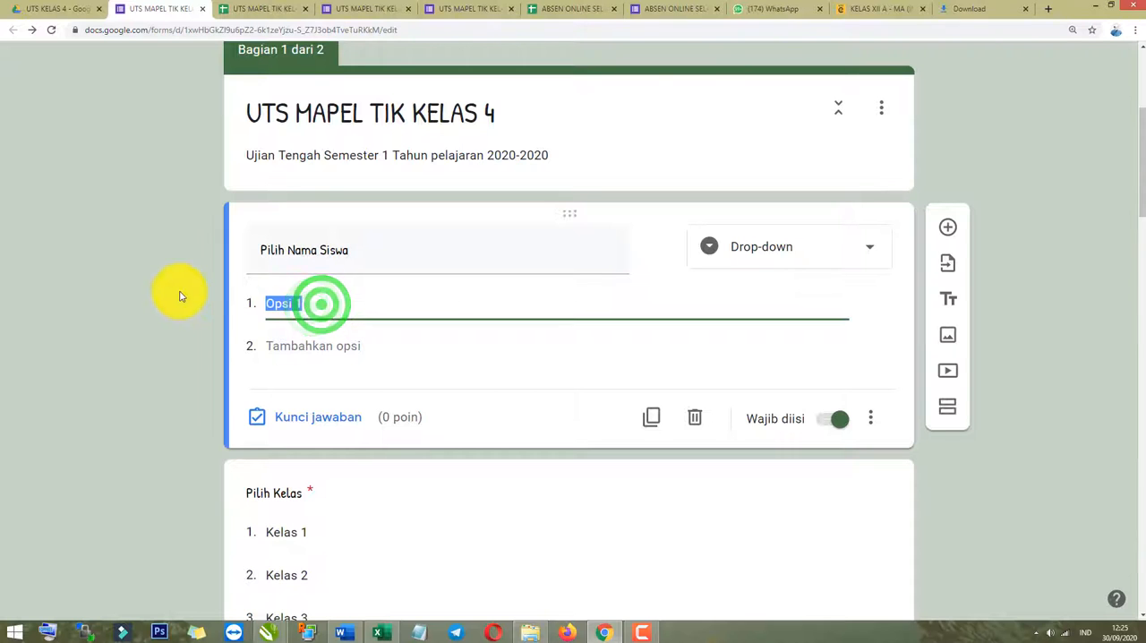
pyautogui.rightClick(285, 303)
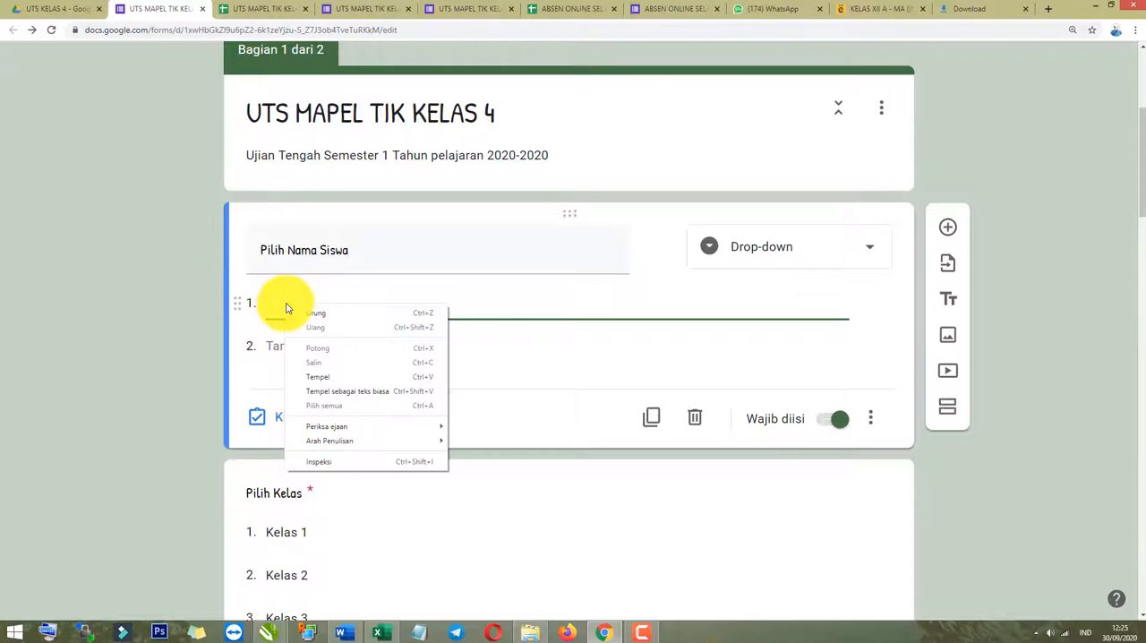
pyautogui.click(330, 383)
# Review the whole list of pasted student names in the "Pilih Nama Siswa" question and the form's header.
pyautogui.scroll(3, 330, 380)
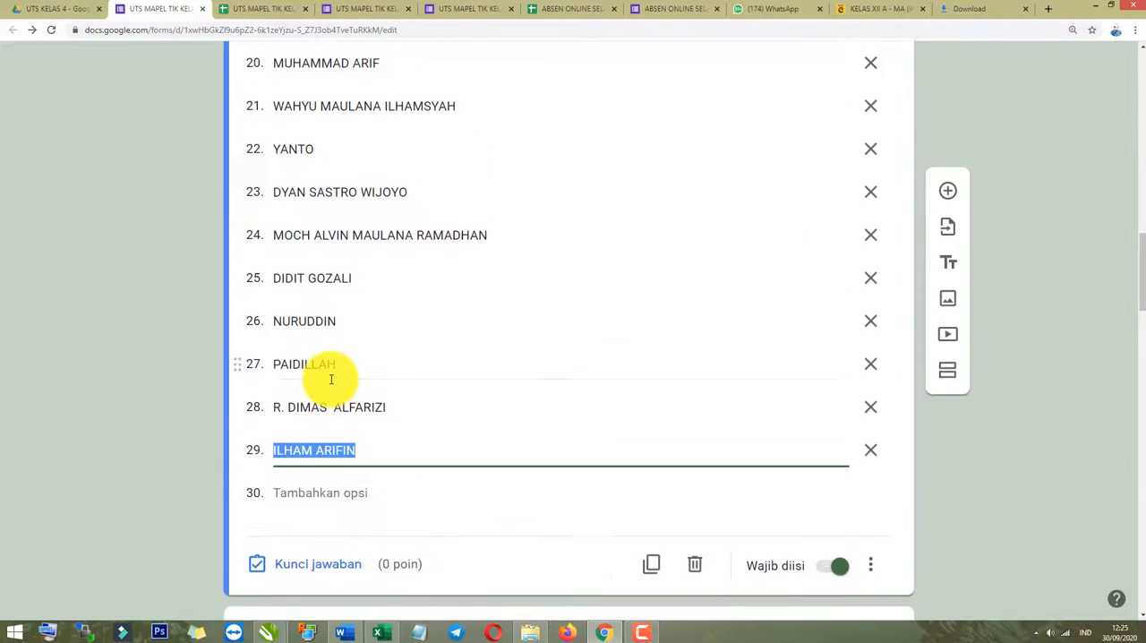
pyautogui.scroll(9, 331, 378)
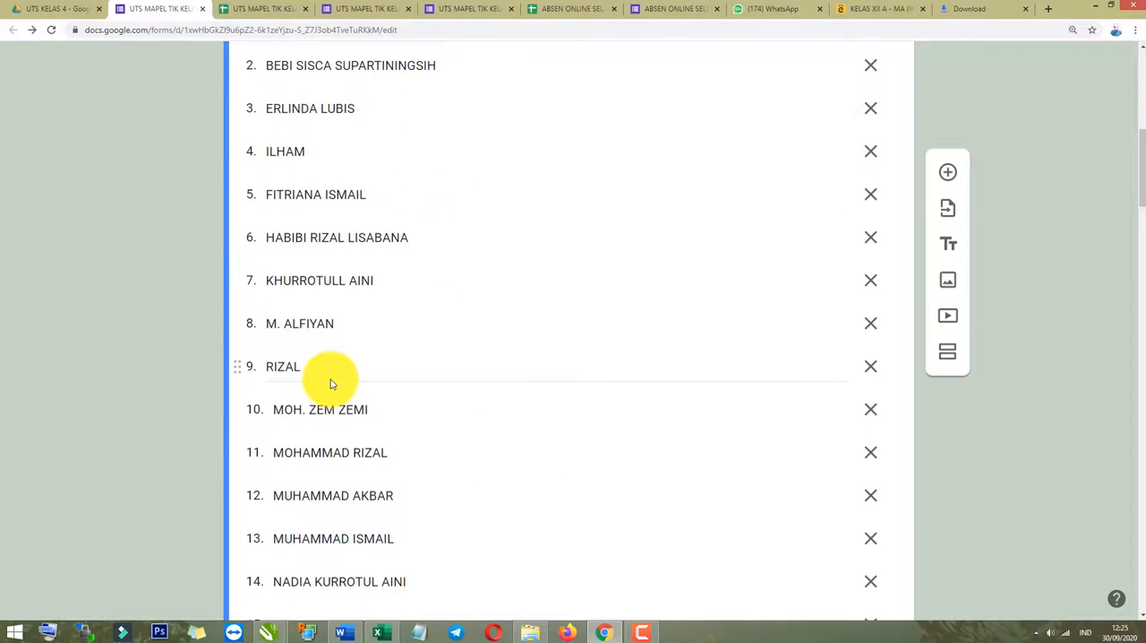
pyautogui.scroll(2, 330, 379)
pyautogui.scroll(-4, 327, 379)
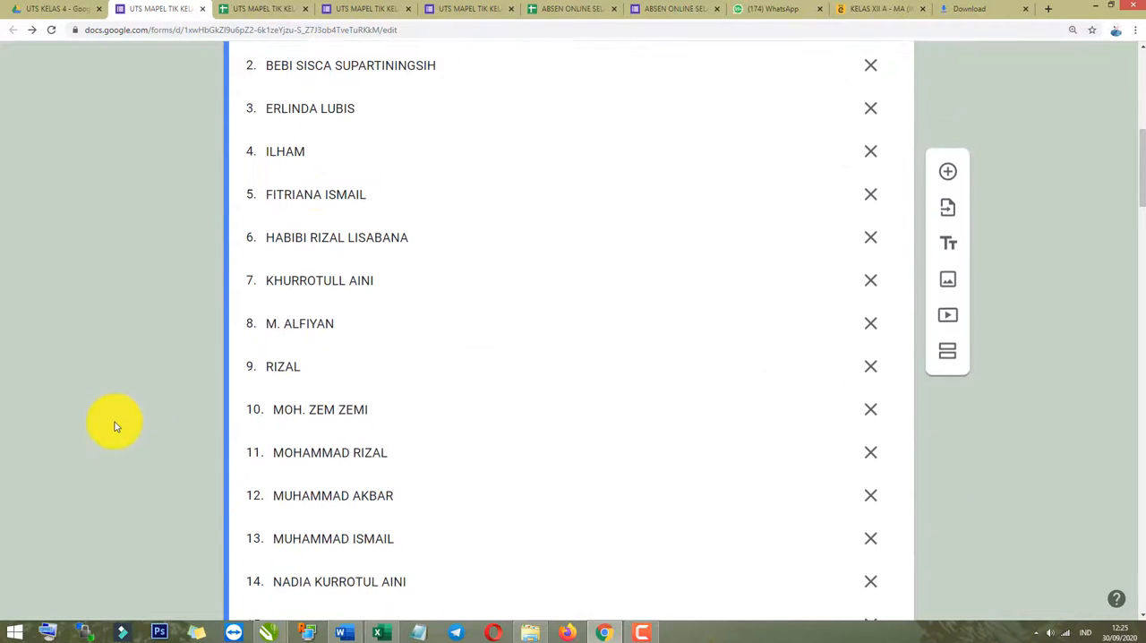
pyautogui.click(114, 421)
pyautogui.scroll(-8, 383, 428)
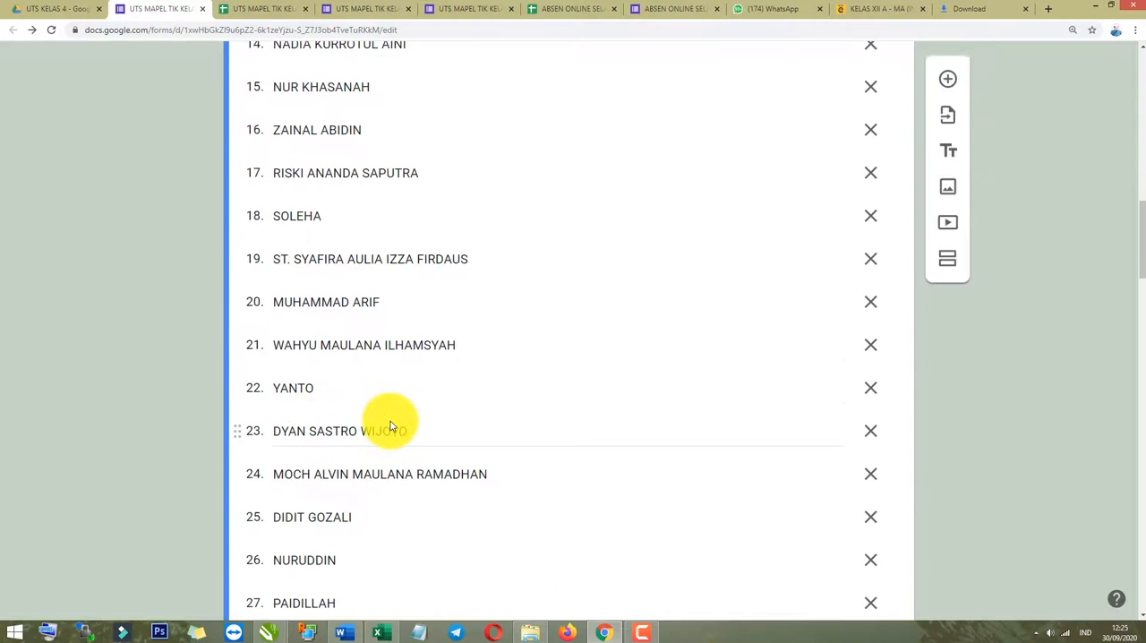
pyautogui.click(153, 437)
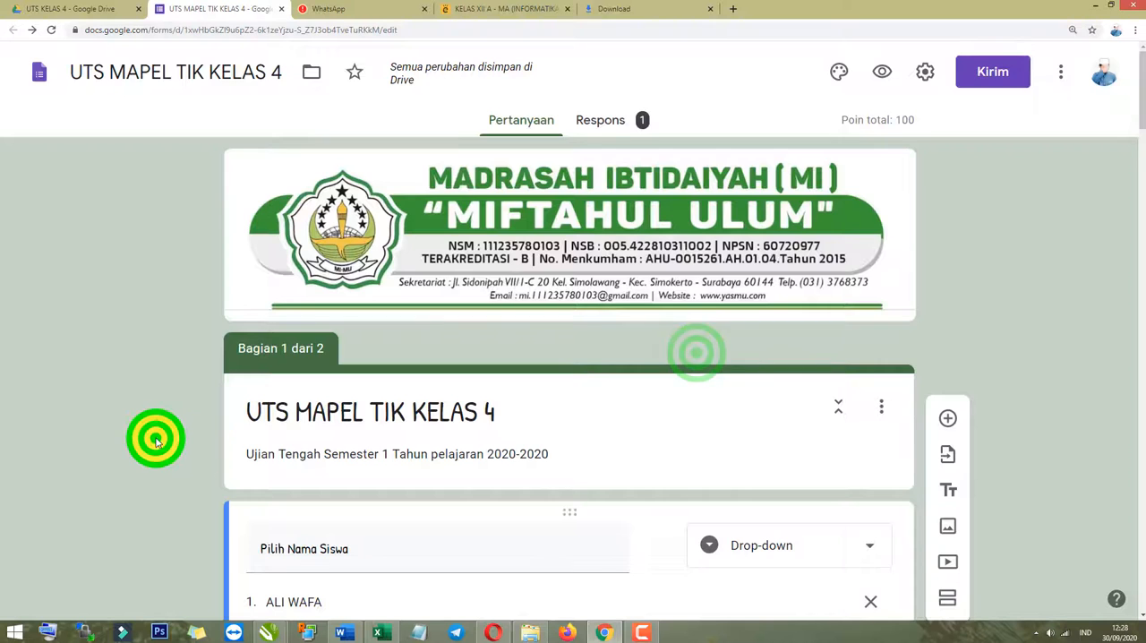
pyautogui.scroll(-5, 410, 468)
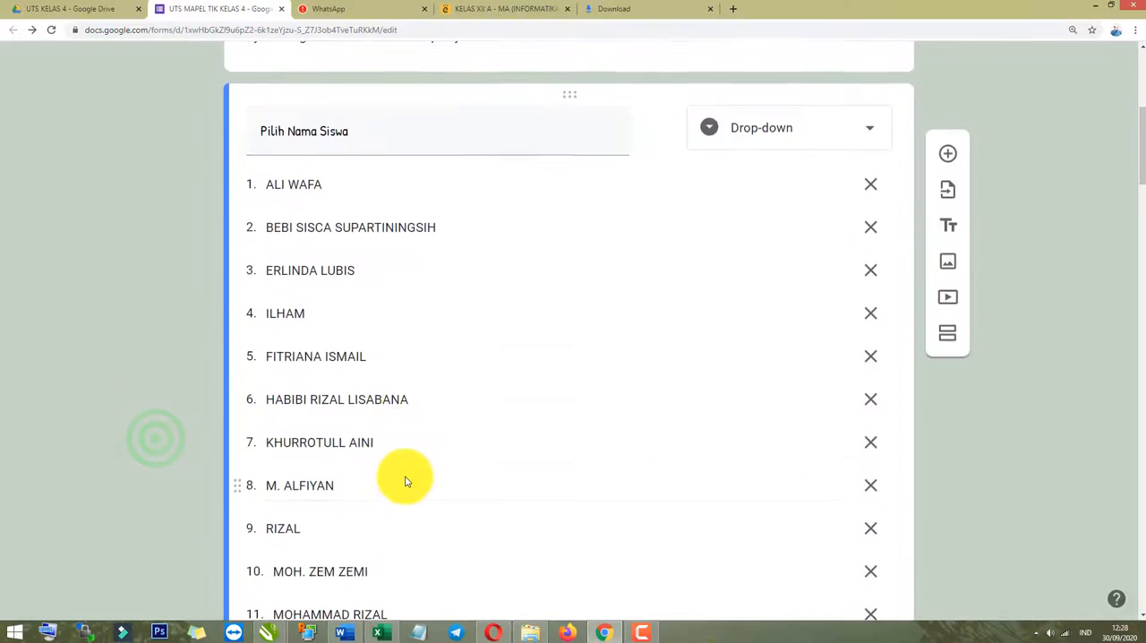
pyautogui.scroll(2, 404, 476)
pyautogui.scroll(1, 404, 475)
pyautogui.scroll(-4, 340, 460)
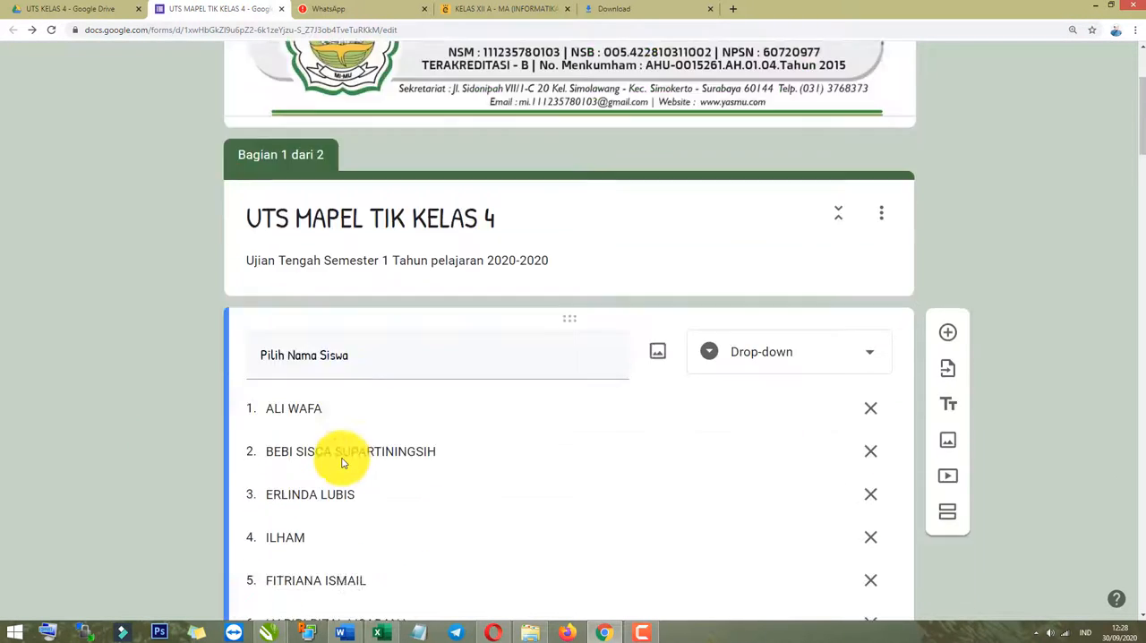
pyautogui.scroll(-1, 296, 438)
pyautogui.scroll(5, 299, 447)
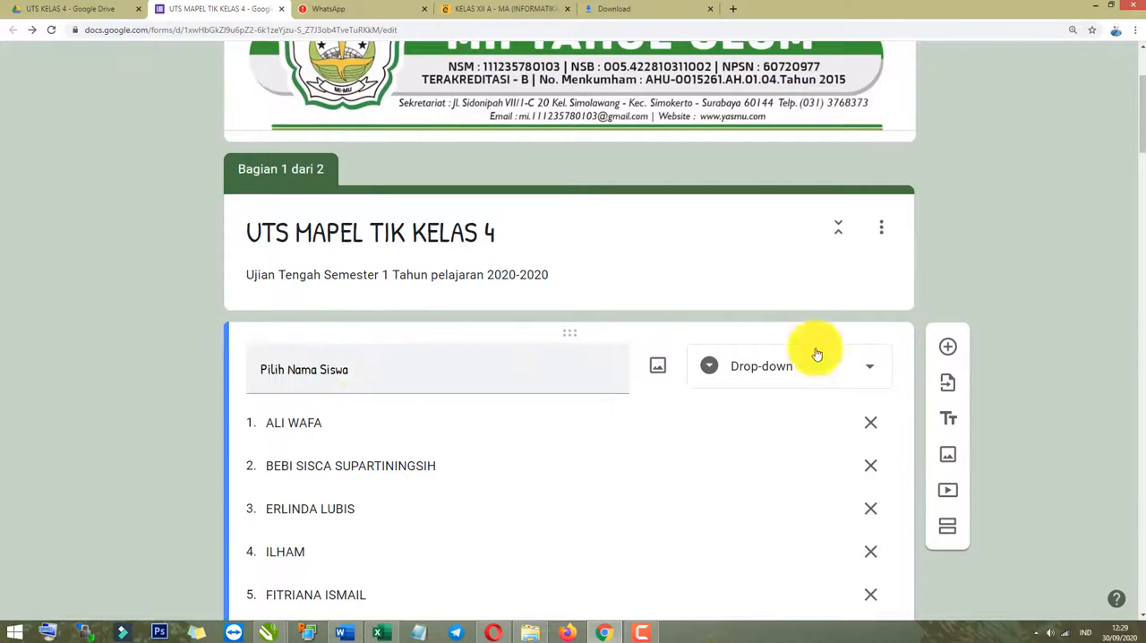
pyautogui.scroll(2, 813, 351)
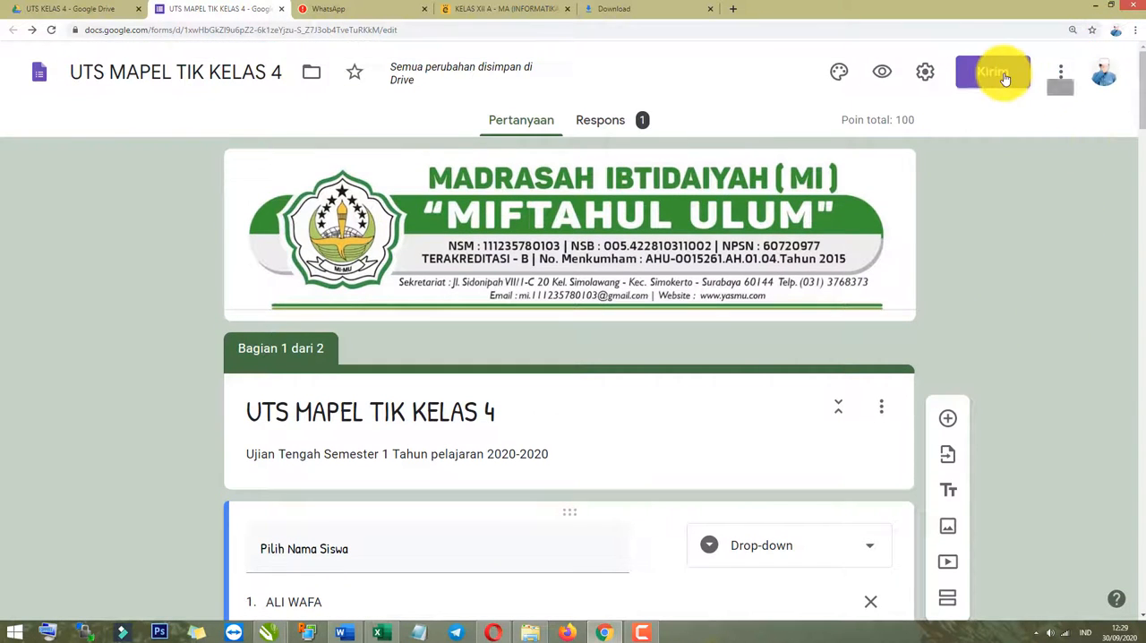
# Look over the form's sending options and its general response settings.
pyautogui.click(1004, 78)
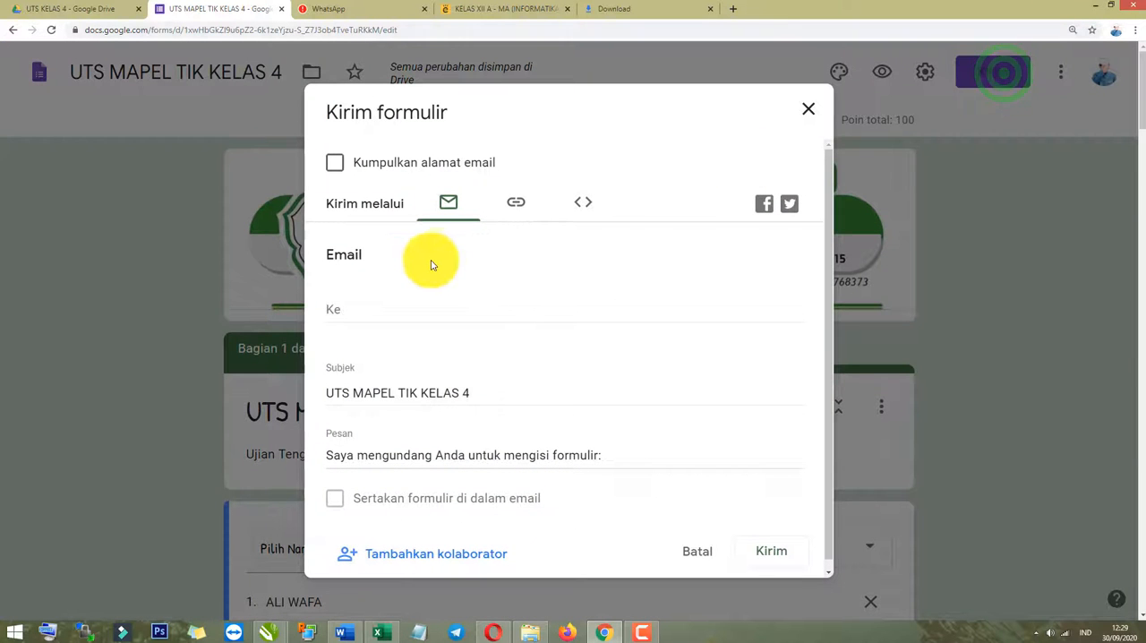
pyautogui.click(807, 109)
pyautogui.click(923, 73)
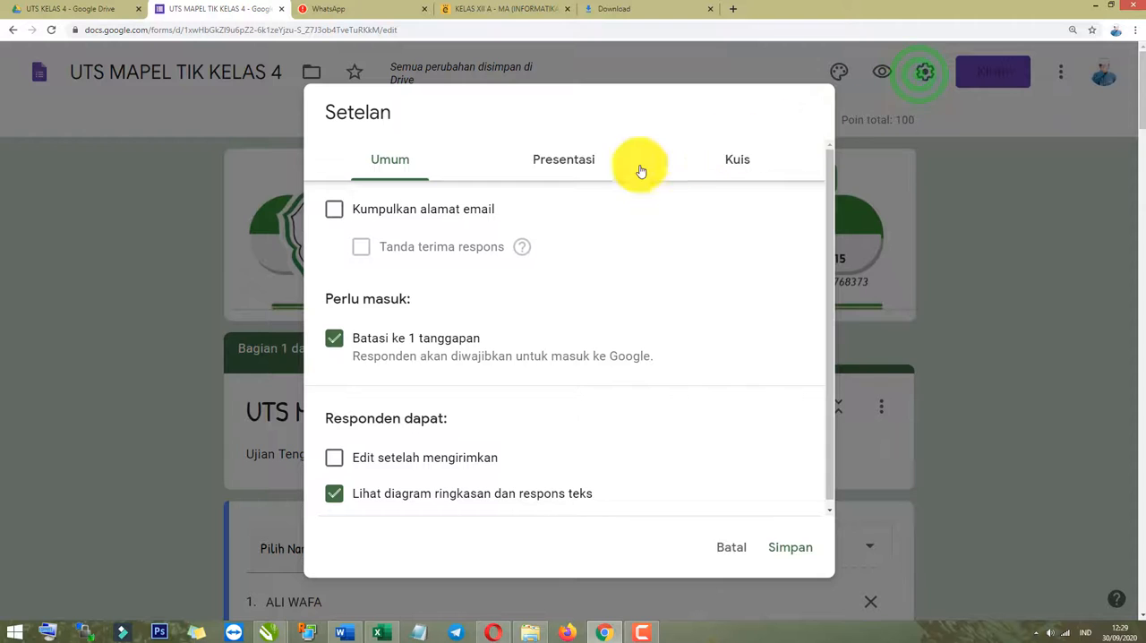
pyautogui.click(759, 550)
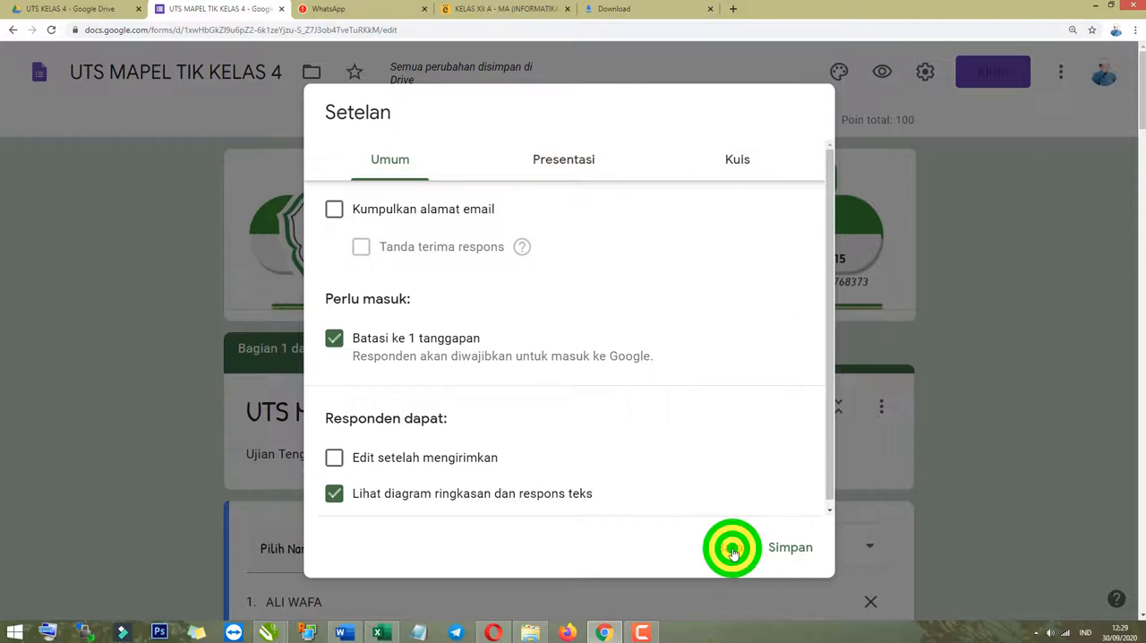
pyautogui.click(1007, 81)
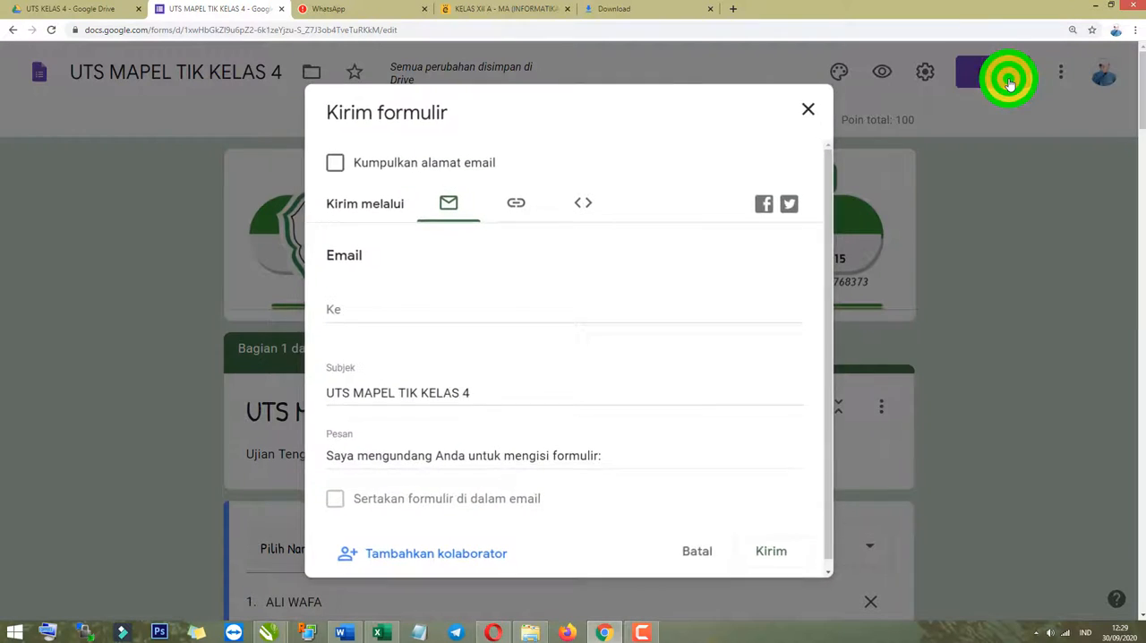
pyautogui.click(698, 548)
pyautogui.scroll(-2, 216, 409)
pyautogui.scroll(2, 216, 409)
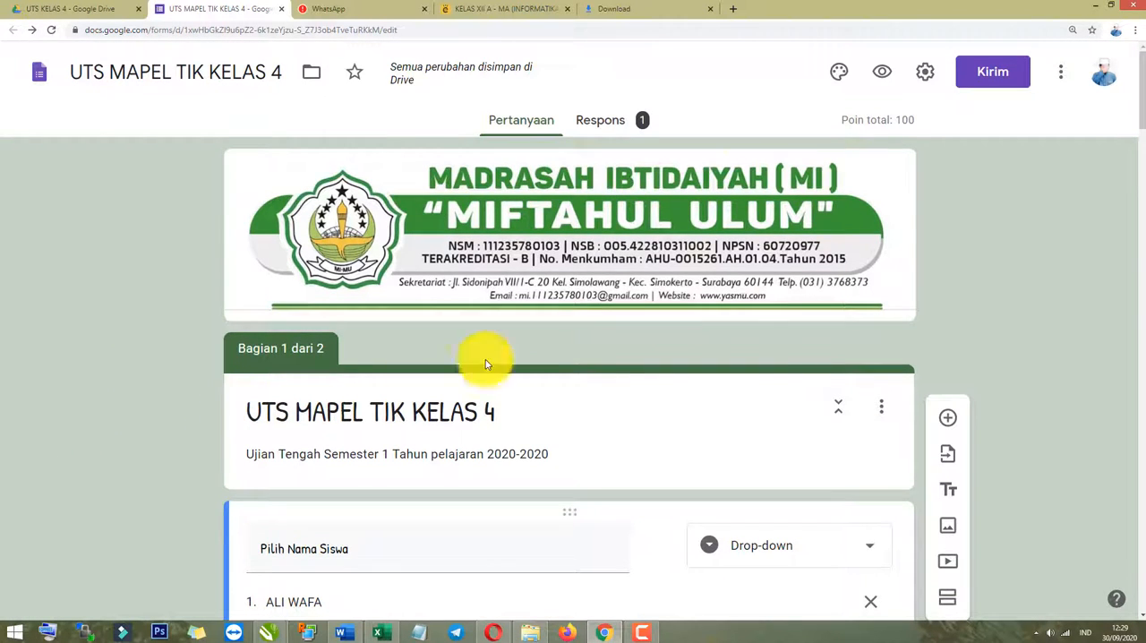
# Generate a shortened link for sharing the quiz and copy it.
pyautogui.click(996, 81)
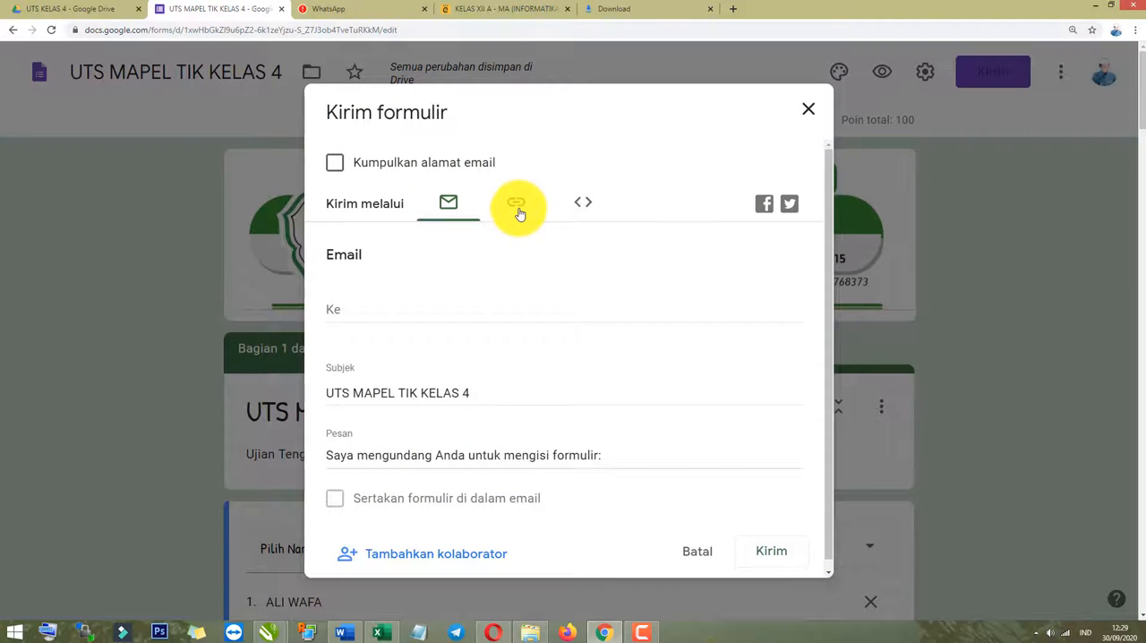
pyautogui.click(518, 207)
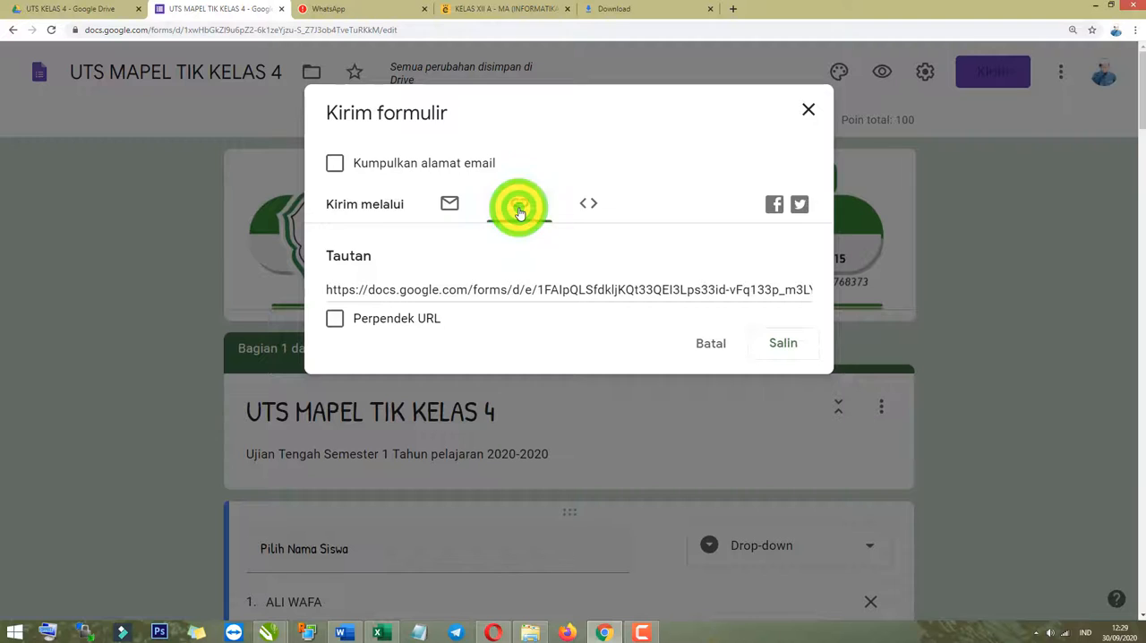
pyautogui.click(332, 319)
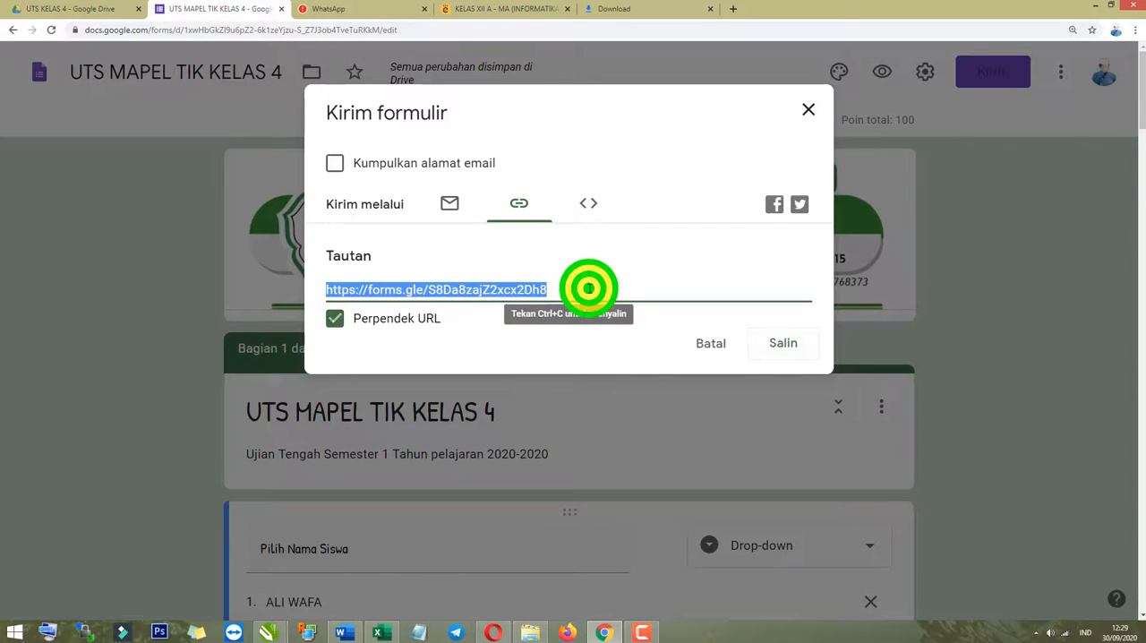
pyautogui.click(781, 349)
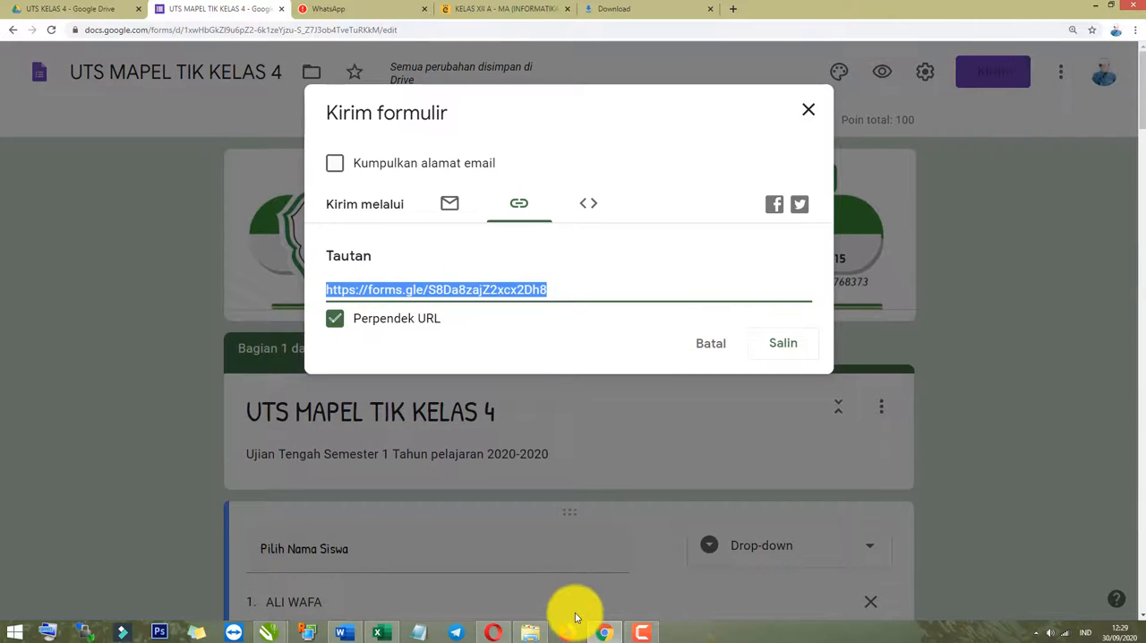
# Switch to the Opera browser, open the copied quiz link and continue to the Google account login.
pyautogui.click(497, 632)
pyautogui.click(220, 28)
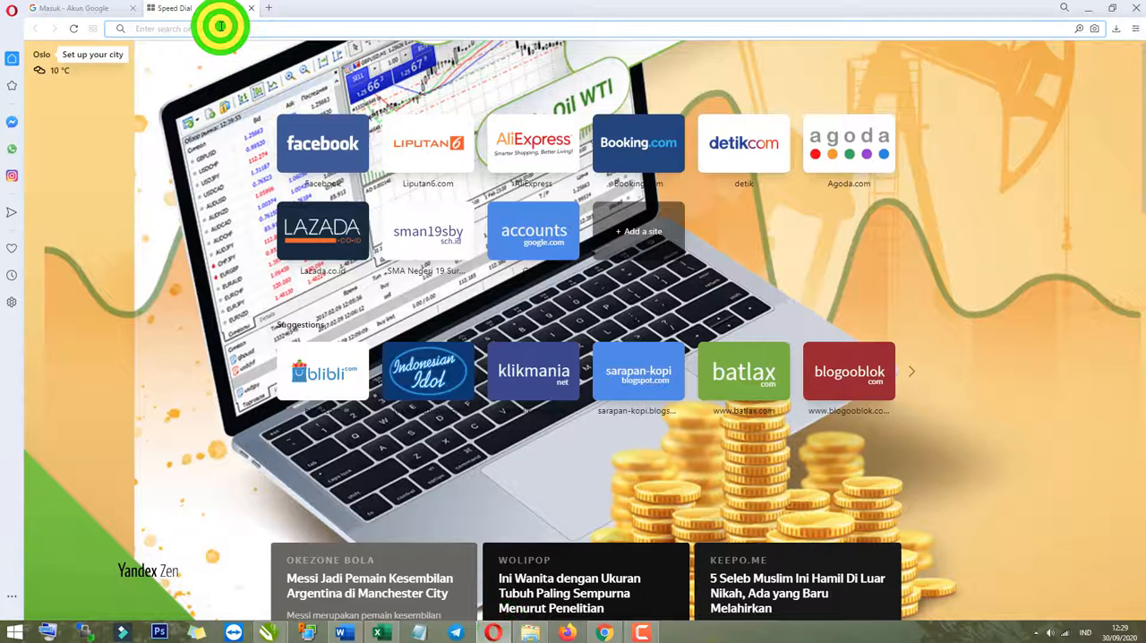
pyautogui.write('https://forms.gle/S8Da8zajZ2xcx2Dh8')
pyautogui.press('Return')
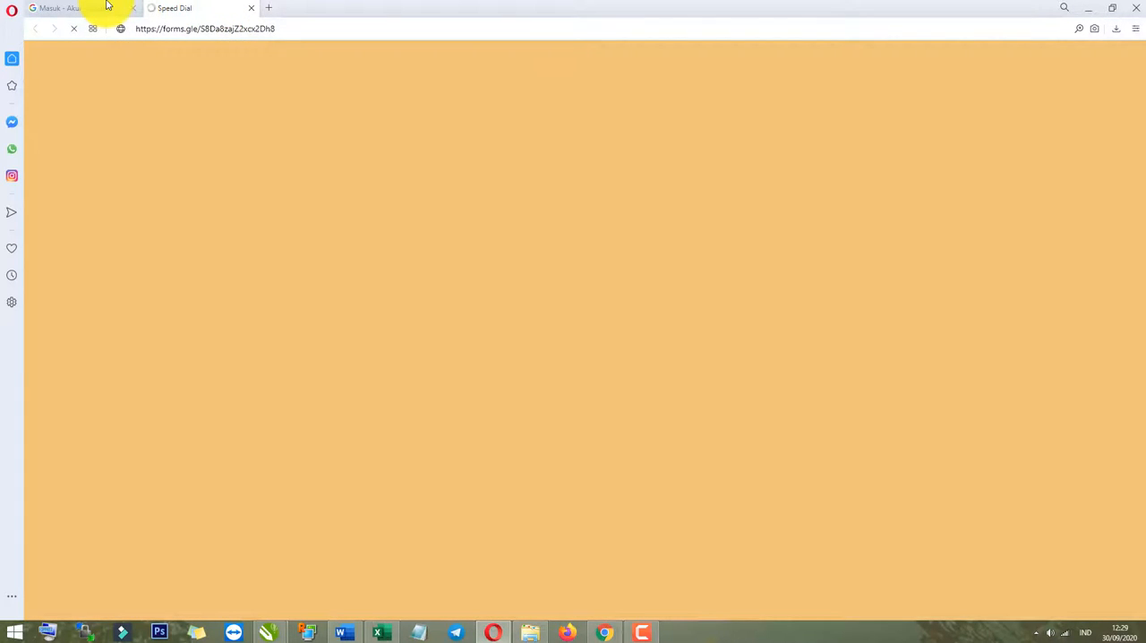
pyautogui.click(319, 30)
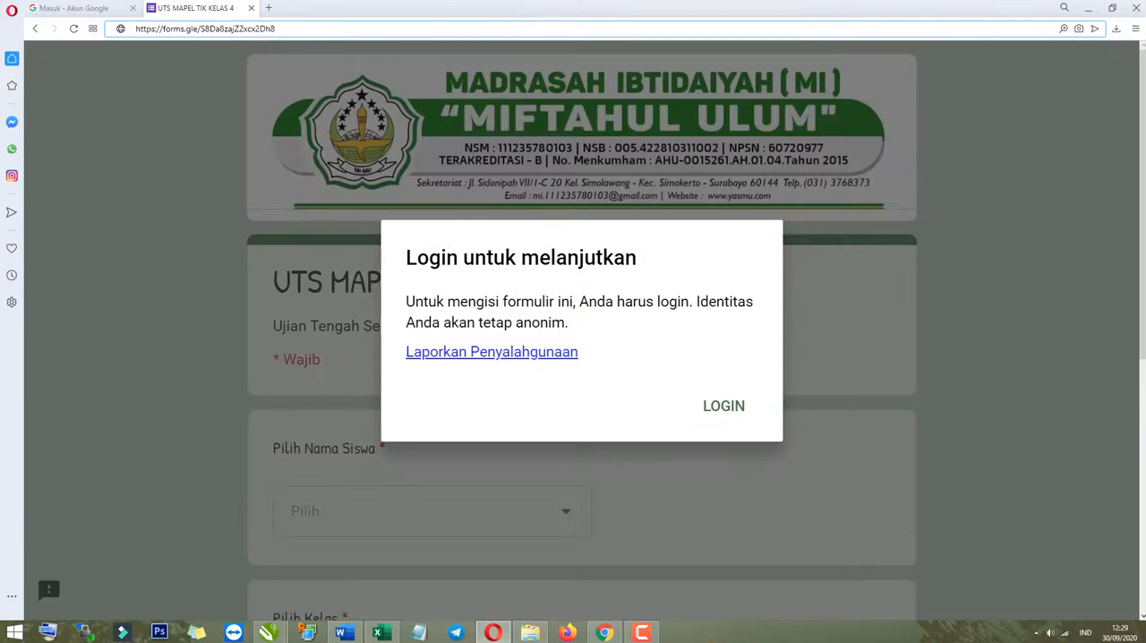
pyautogui.click(579, 301)
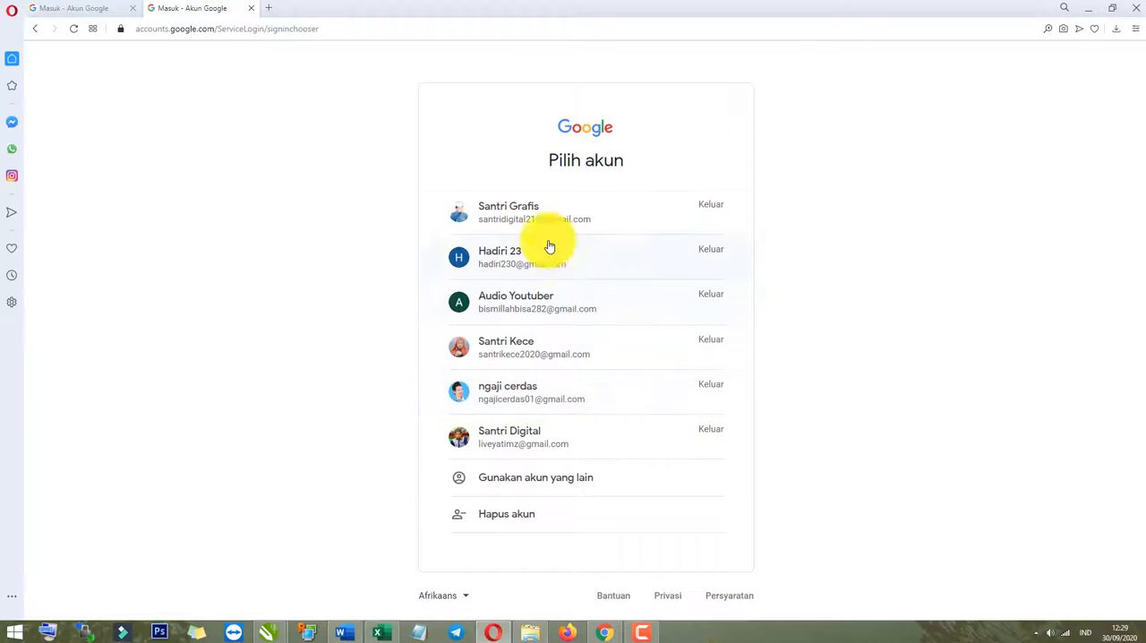
# Sign in with the fourth Google account in the account list, submitting its account password.
pyautogui.click(539, 258)
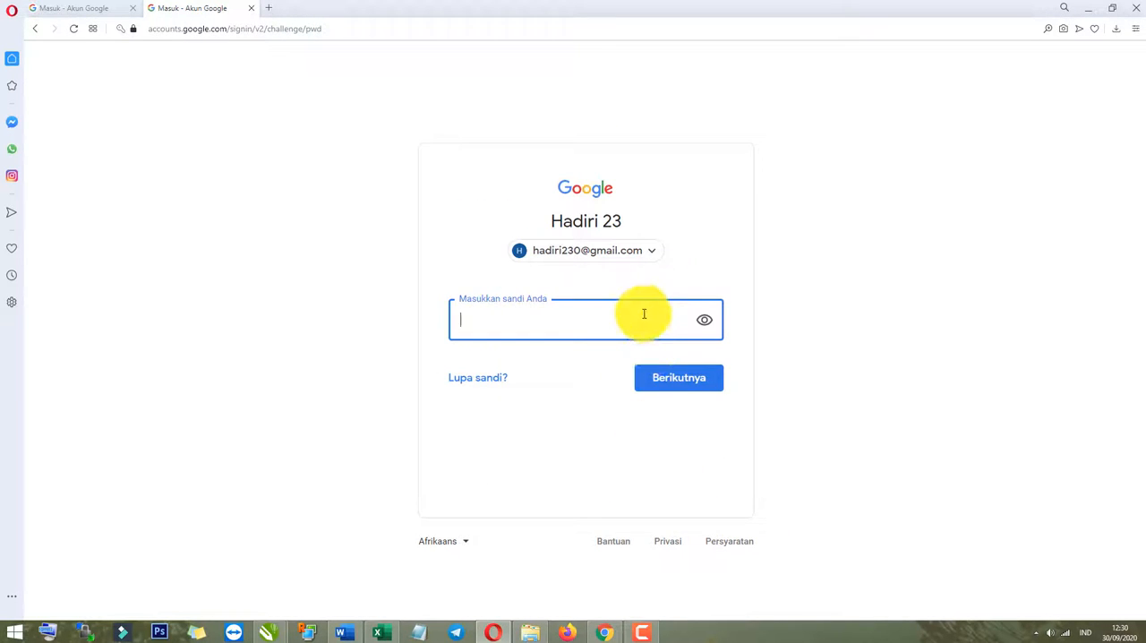
pyautogui.click(35, 29)
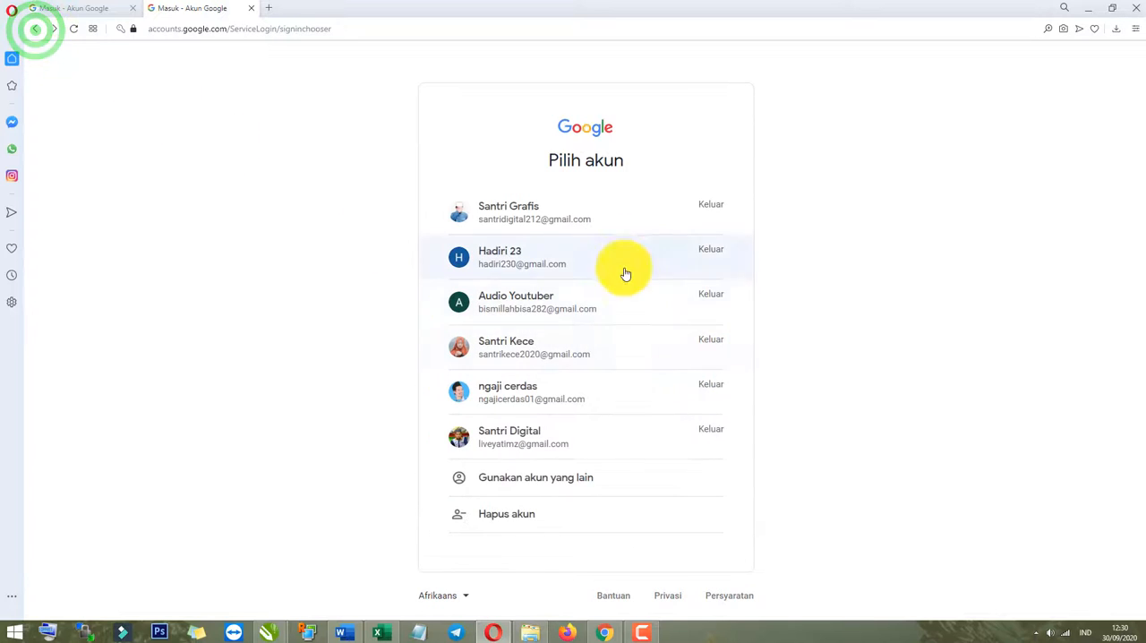
pyautogui.click(539, 349)
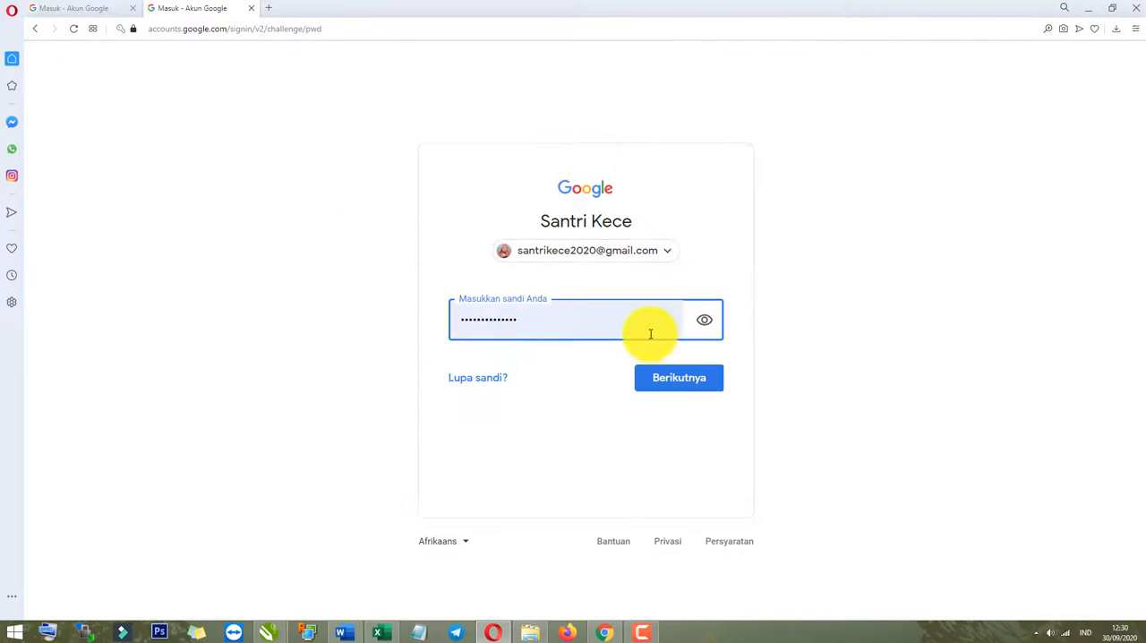
pyautogui.click(650, 333)
pyautogui.click(717, 379)
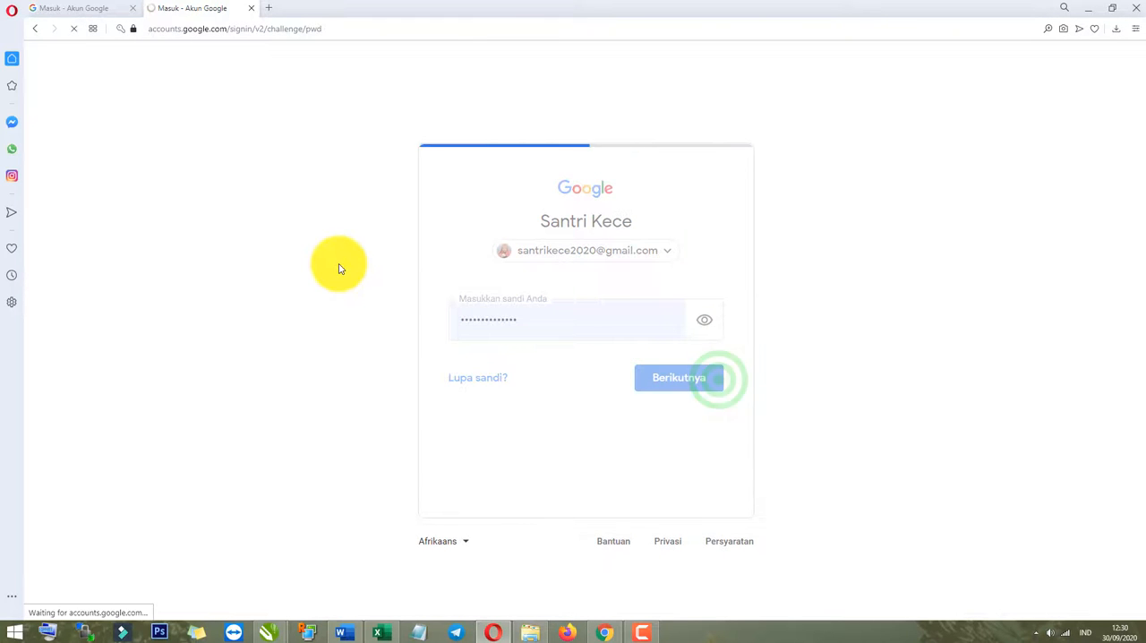
# Look through the student names offered under Pilih Nama Siswa and select the fifth name from the end.
pyautogui.scroll(-3, 448, 460)
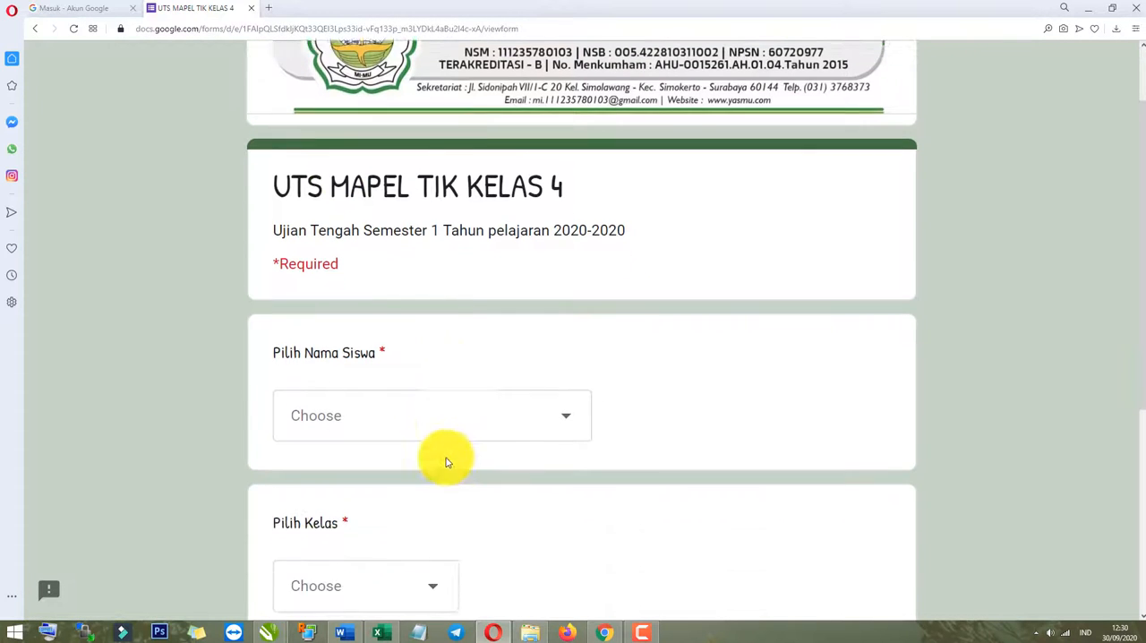
pyautogui.scroll(2, 417, 425)
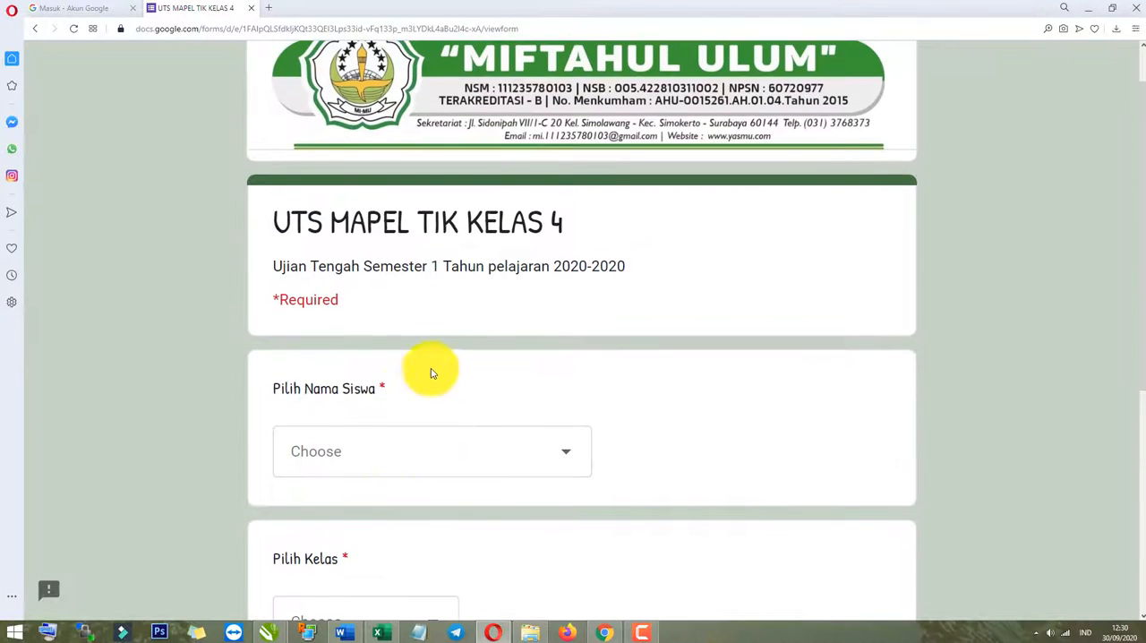
pyautogui.click(431, 367)
pyautogui.scroll(-5, 404, 450)
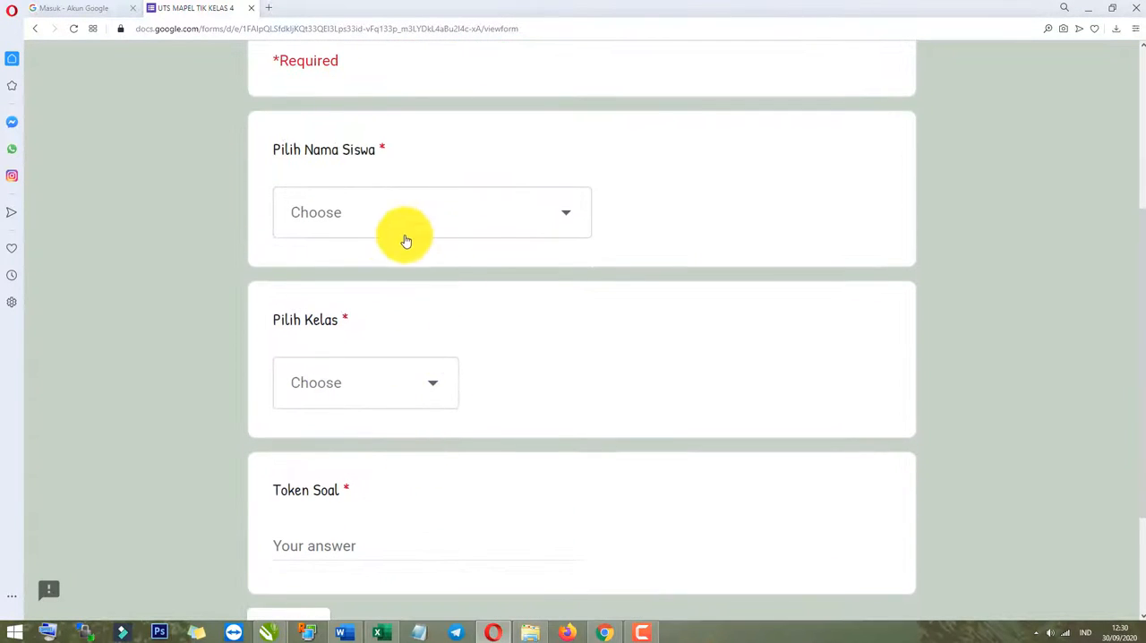
pyautogui.click(383, 235)
pyautogui.scroll(-4, 350, 417)
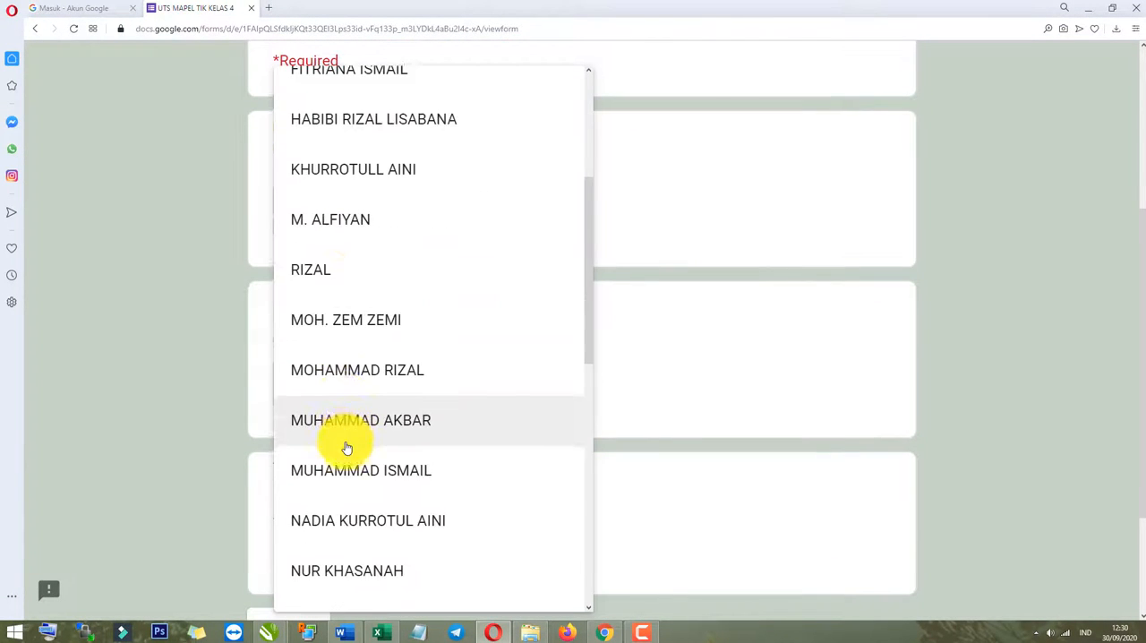
pyautogui.scroll(3, 344, 454)
pyautogui.scroll(1, 342, 453)
pyautogui.scroll(-8, 366, 376)
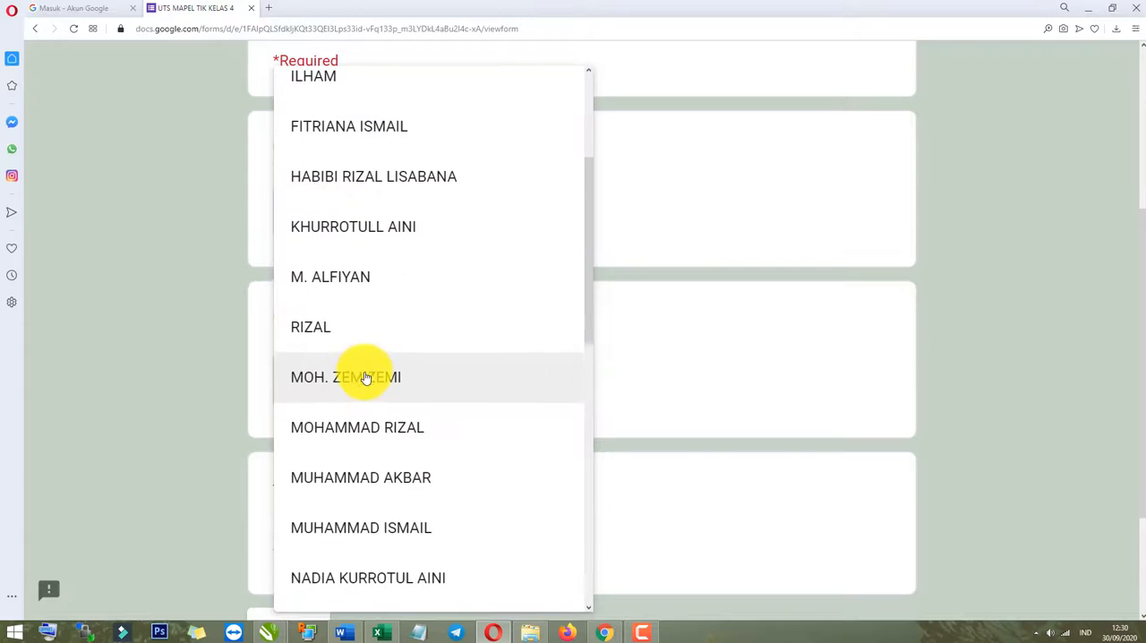
pyautogui.scroll(-3, 370, 382)
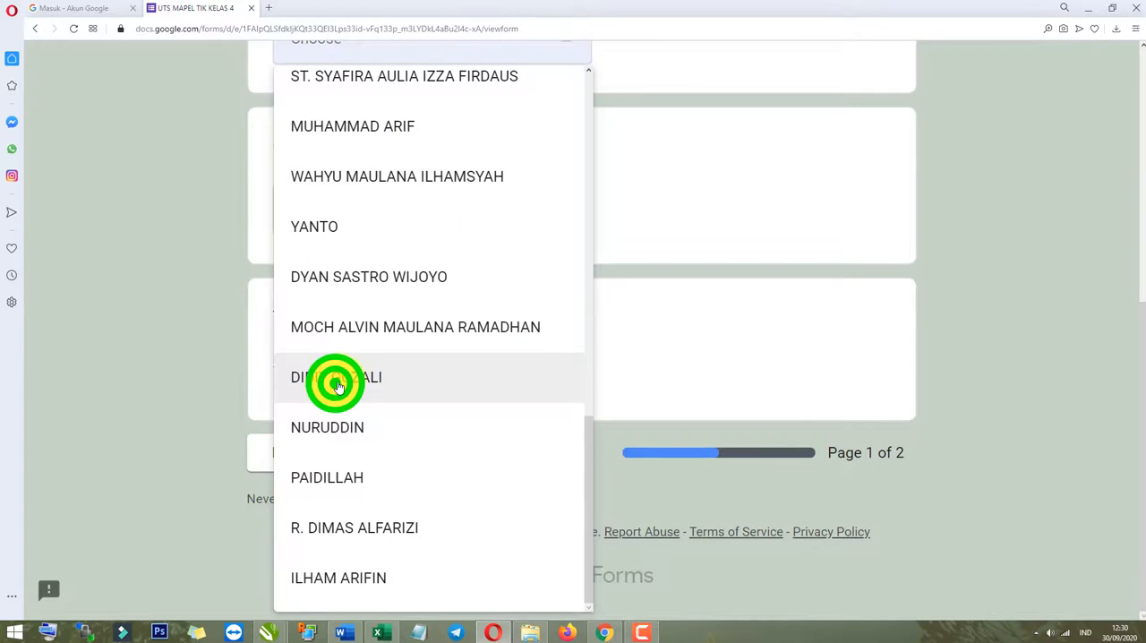
pyautogui.click(337, 385)
pyautogui.scroll(4, 134, 342)
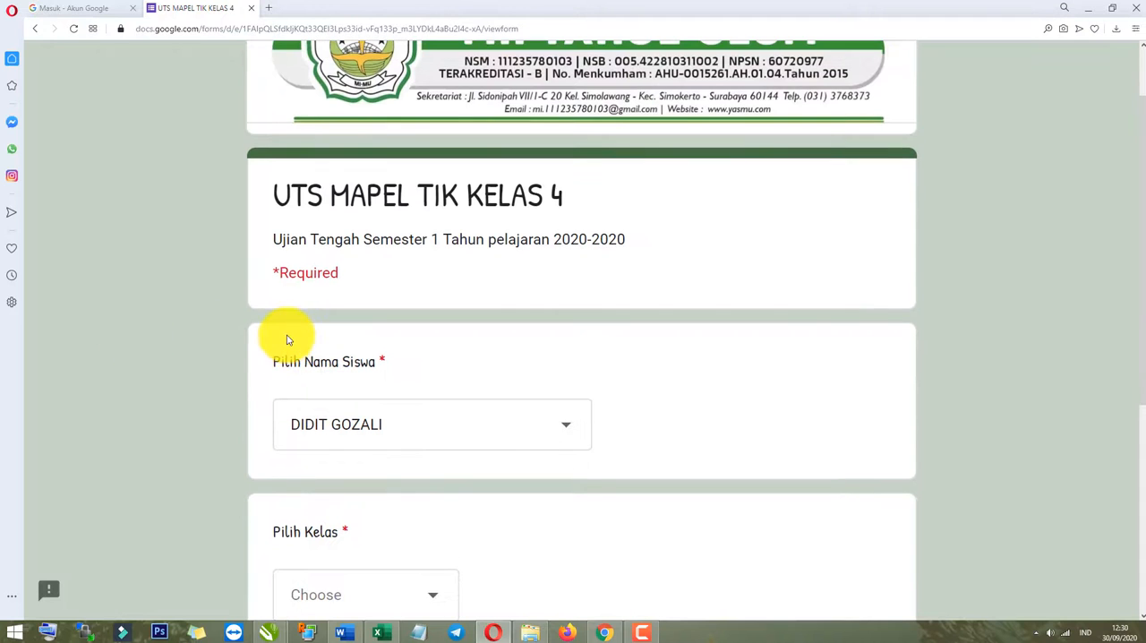
# Choose Kelas 4 under Pilih Kelas, enter the quiz token under Token Soal and continue to the questions page.
pyautogui.hotkey('ctrl', '-')
pyautogui.scroll(-2, 407, 332)
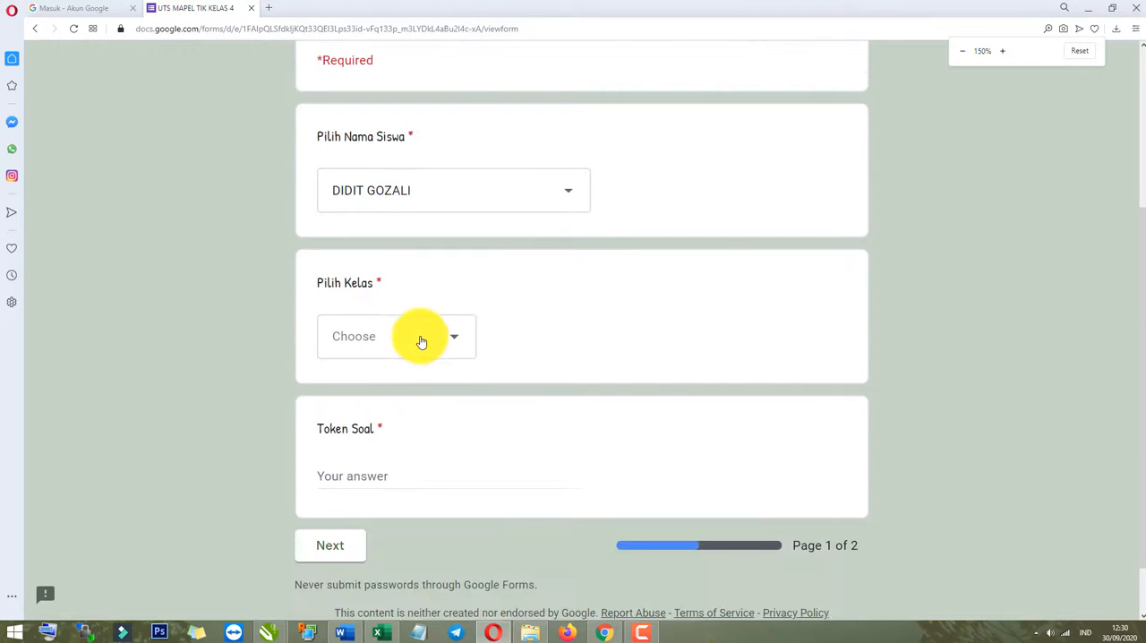
pyautogui.click(412, 343)
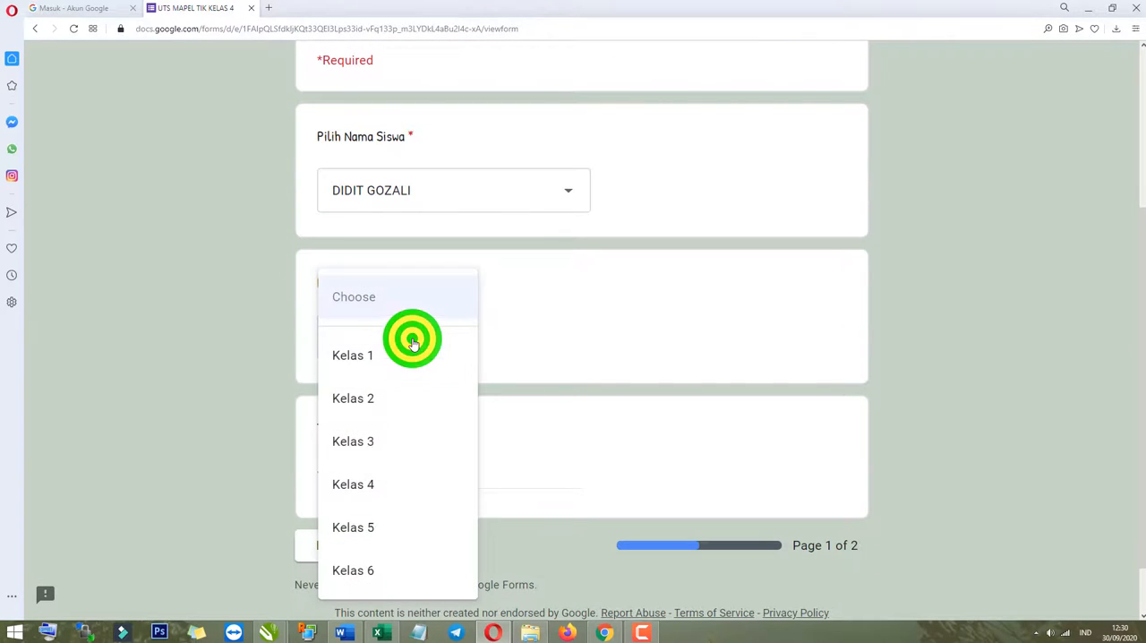
pyautogui.click(353, 481)
pyautogui.scroll(-1, 348, 463)
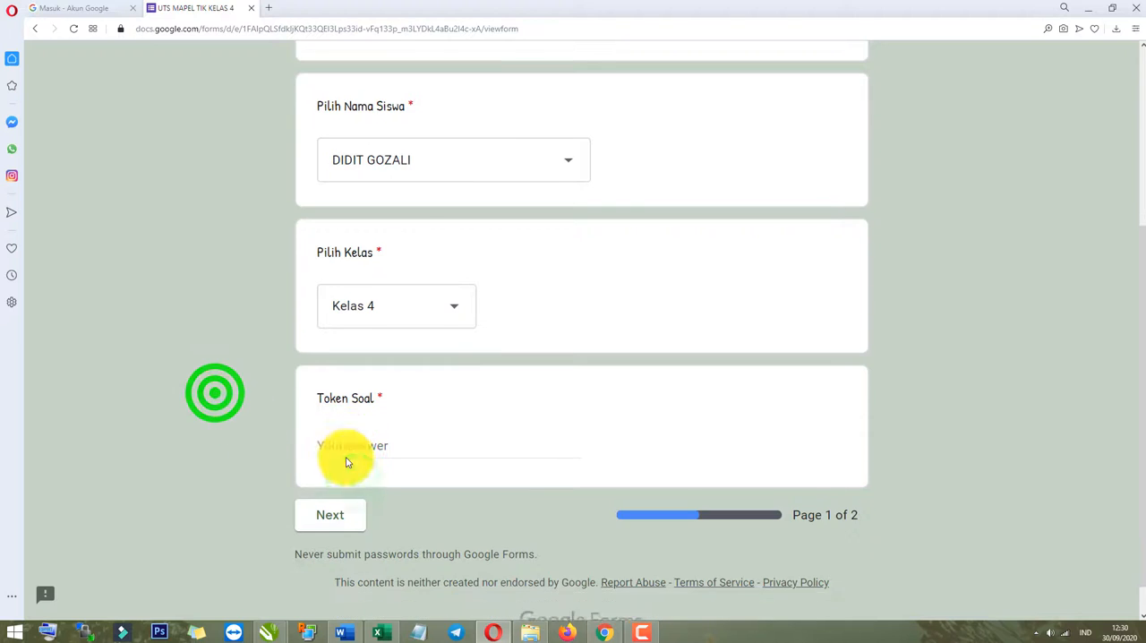
pyautogui.click(355, 420)
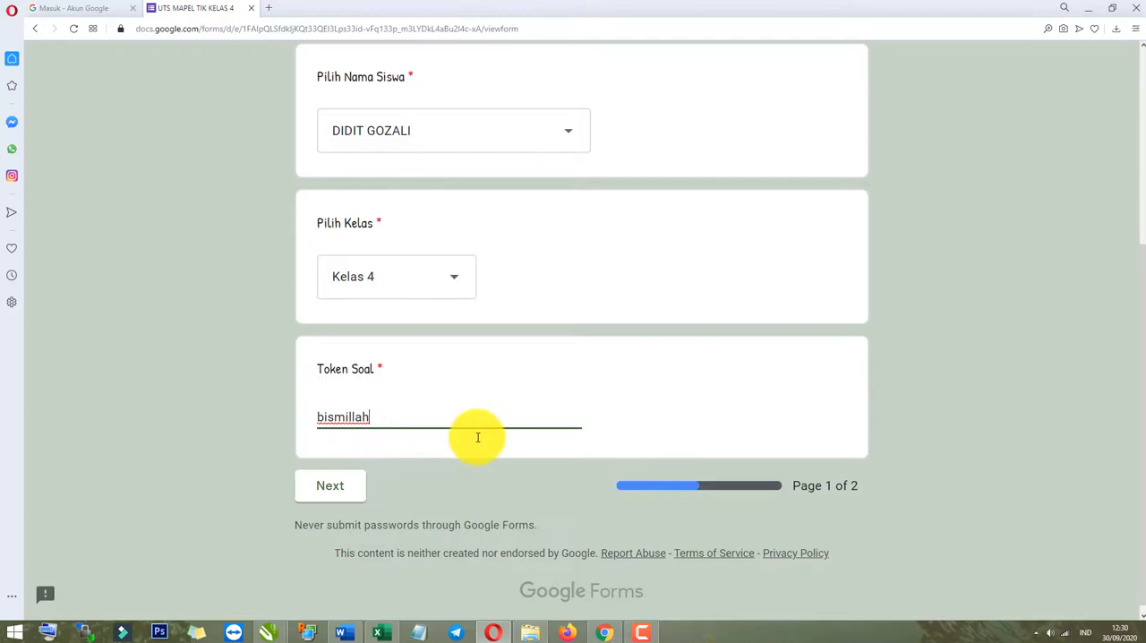
pyautogui.click(252, 465)
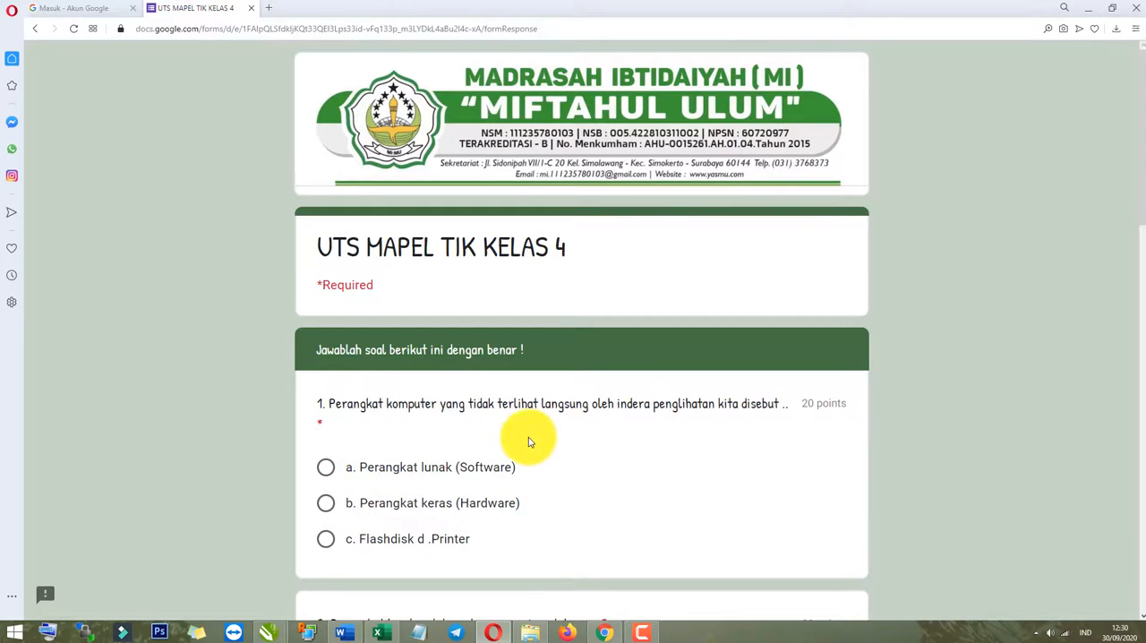
# Answer question 1 with Perangkat lunak (Software), question 2 with Windows 7, Windows 8 and question 3 with Microsoft Office.
pyautogui.scroll(-2, 528, 438)
pyautogui.click(328, 288)
pyautogui.scroll(-2, 336, 400)
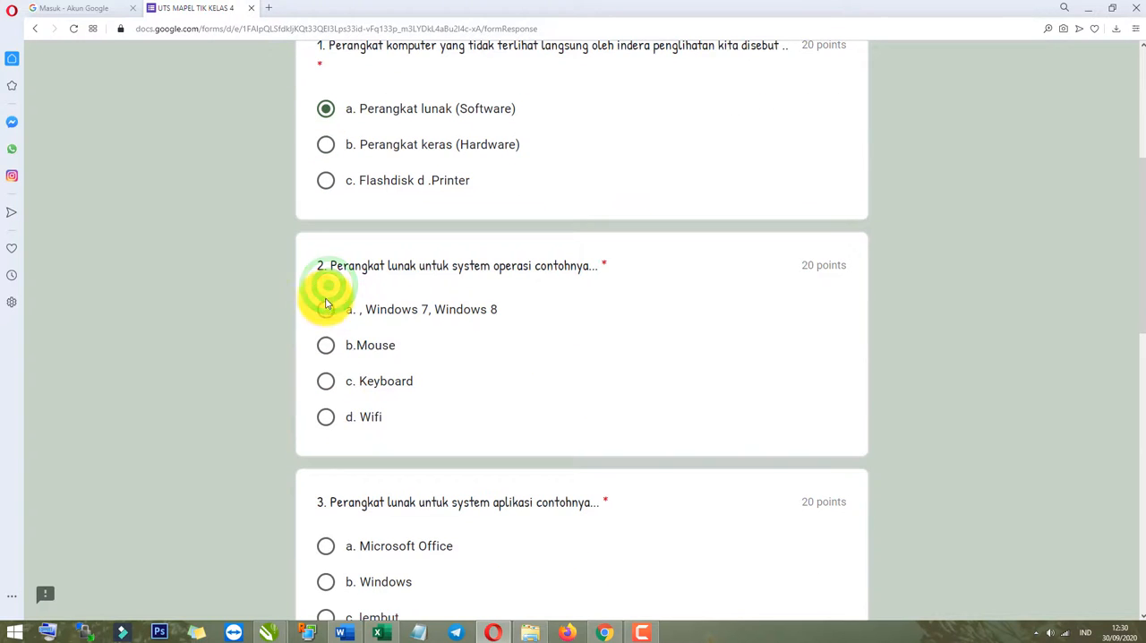
pyautogui.scroll(-3, 338, 346)
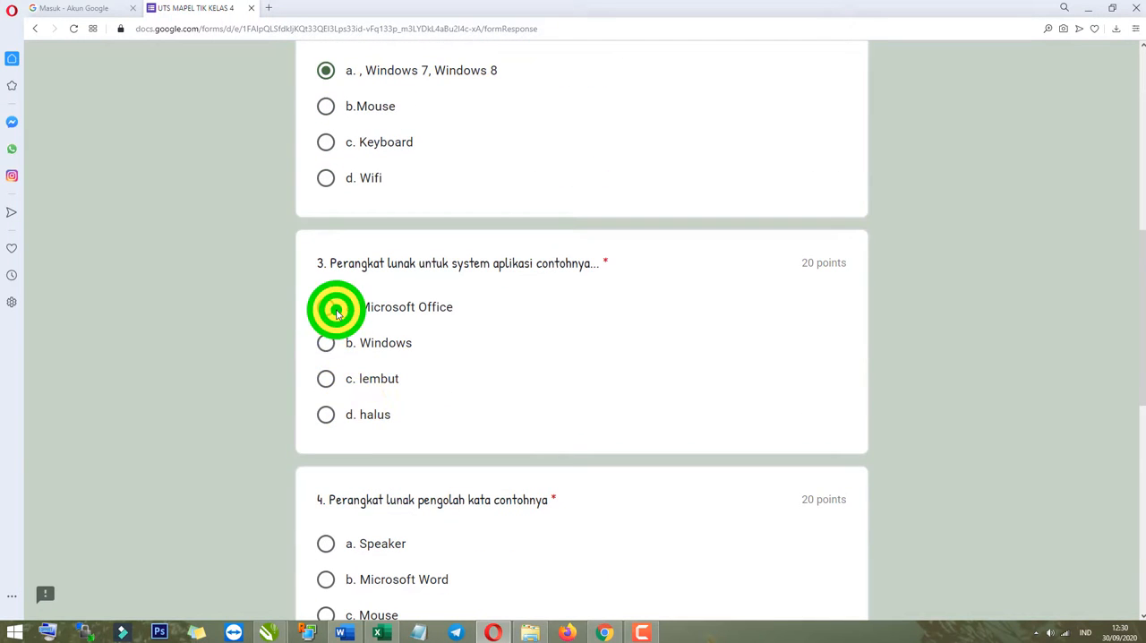
pyautogui.click(336, 310)
# Answer question 4 with Microsoft Word and question 5 with Mouse, and submit the quiz.
pyautogui.scroll(-2, 358, 394)
pyautogui.click(333, 400)
pyautogui.scroll(-5, 345, 486)
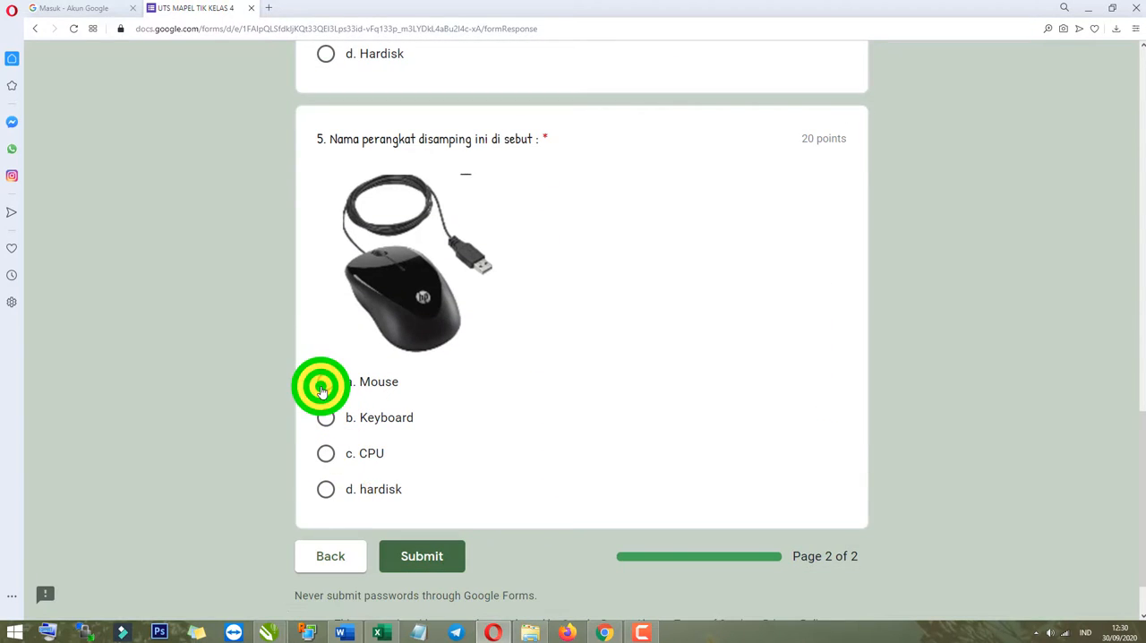
pyautogui.click(321, 388)
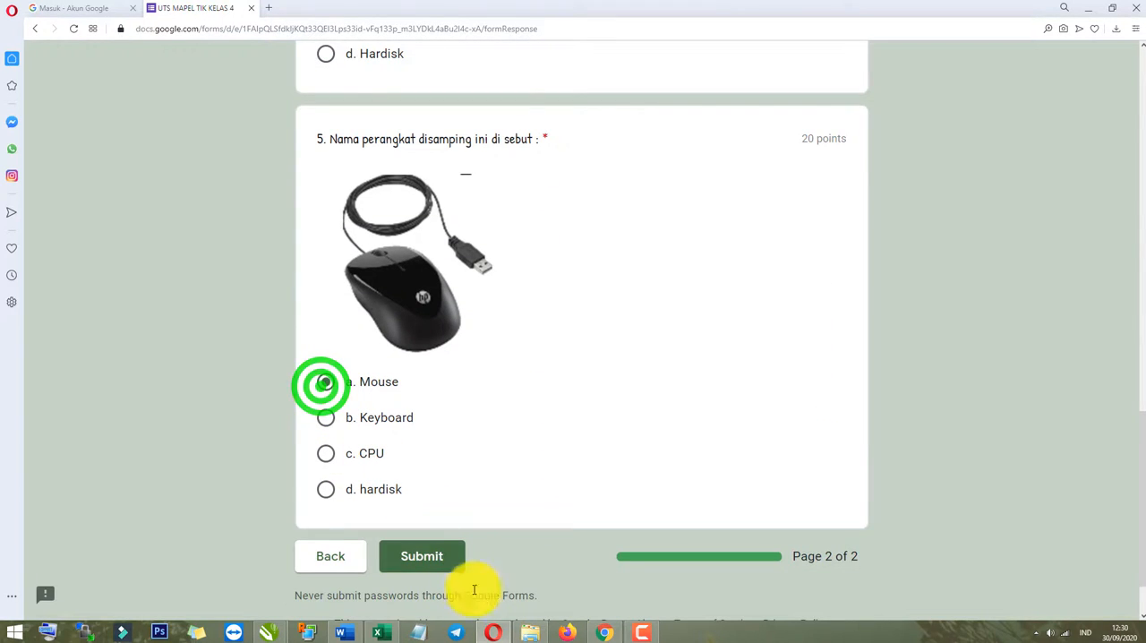
pyautogui.click(430, 564)
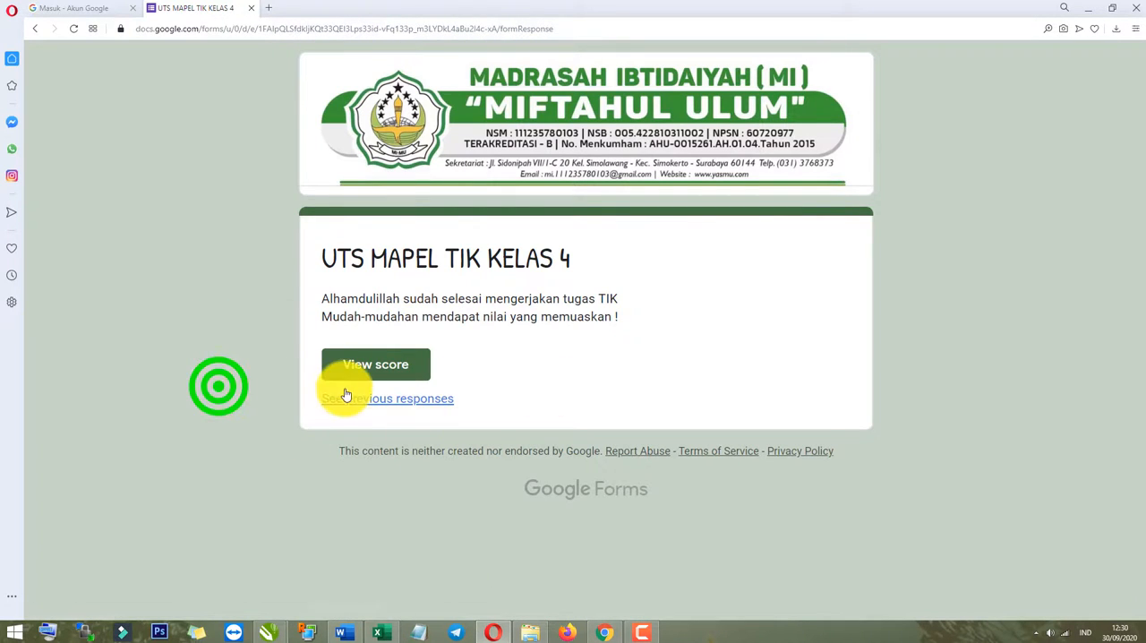
# Open the quiz score and review the total points and the marking of all five answers.
pyautogui.click(366, 371)
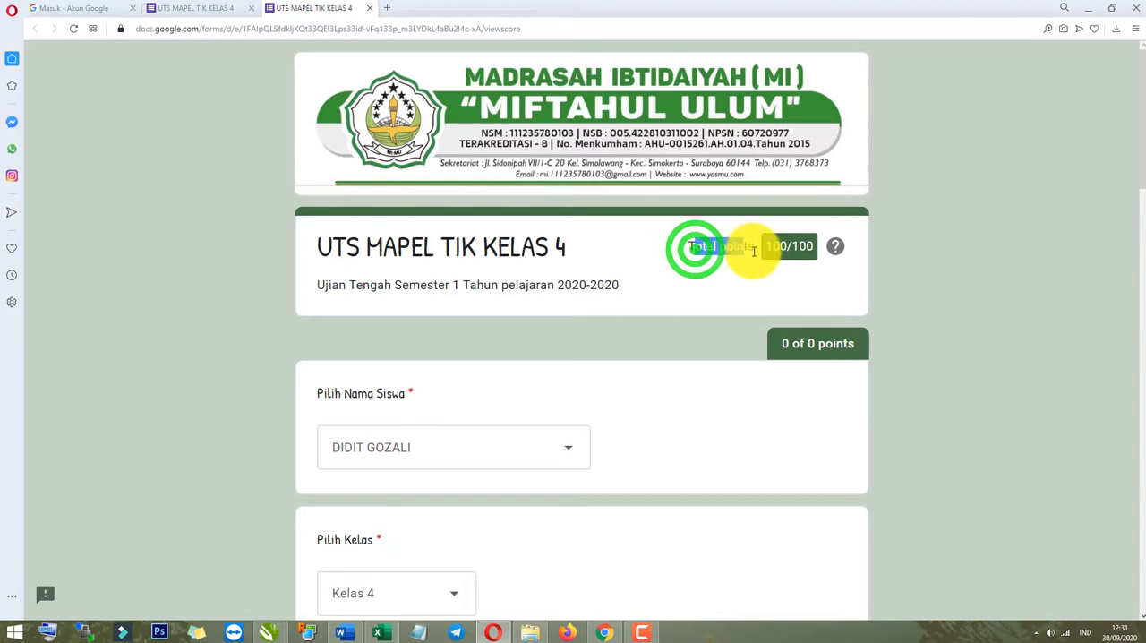
pyautogui.moveTo(754, 252); pyautogui.dragTo(810, 248)
pyautogui.scroll(-10, 350, 391)
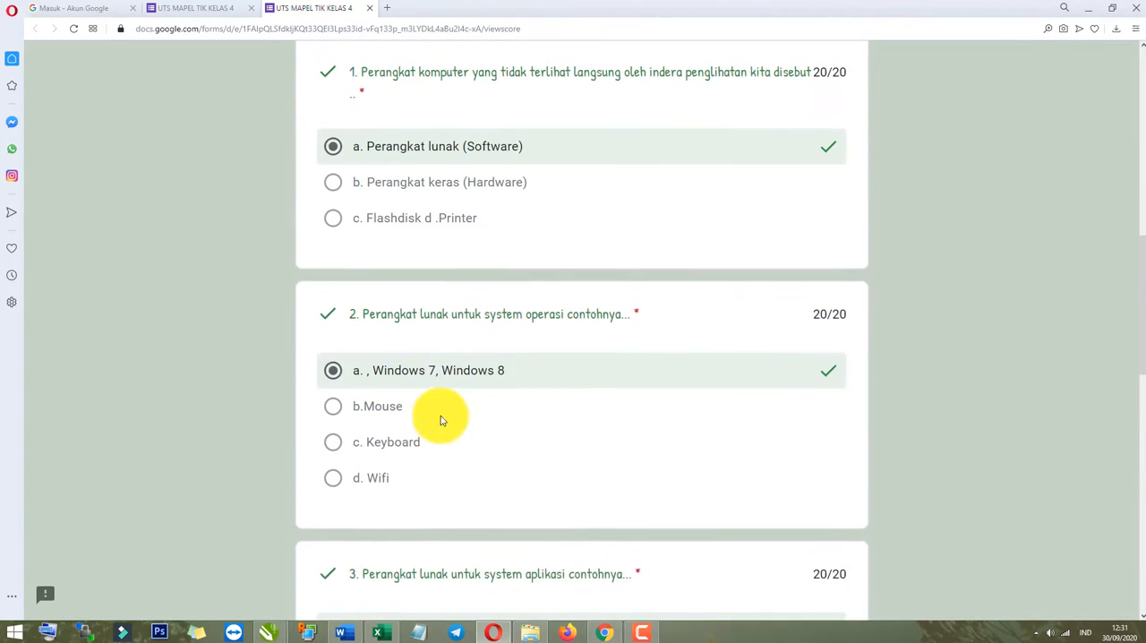
pyautogui.scroll(2, 412, 358)
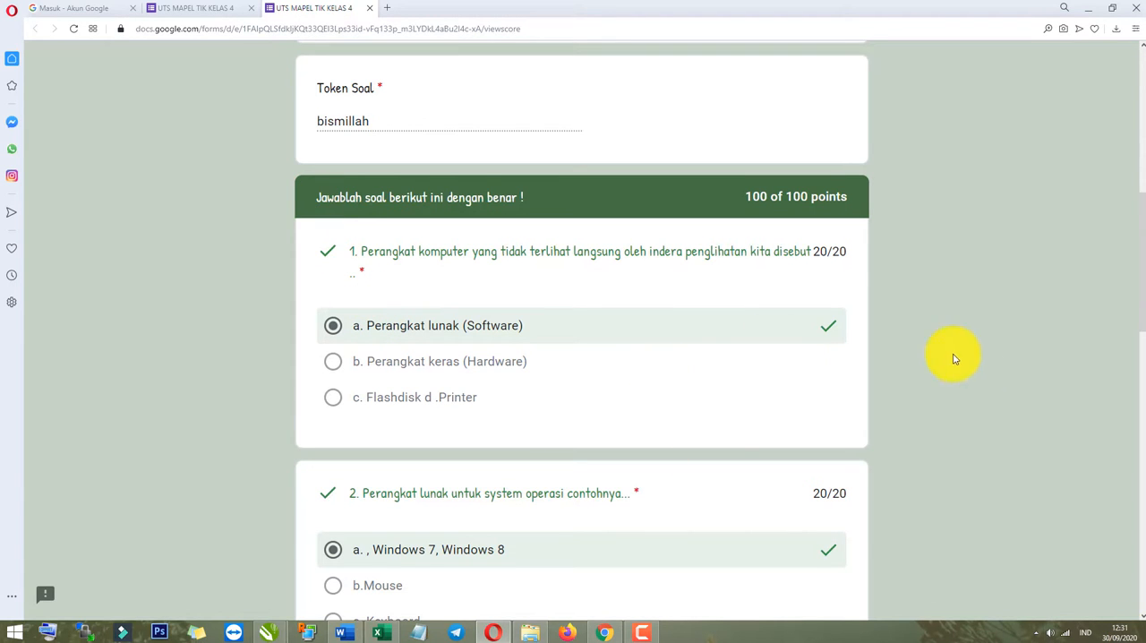
pyautogui.scroll(-2, 992, 362)
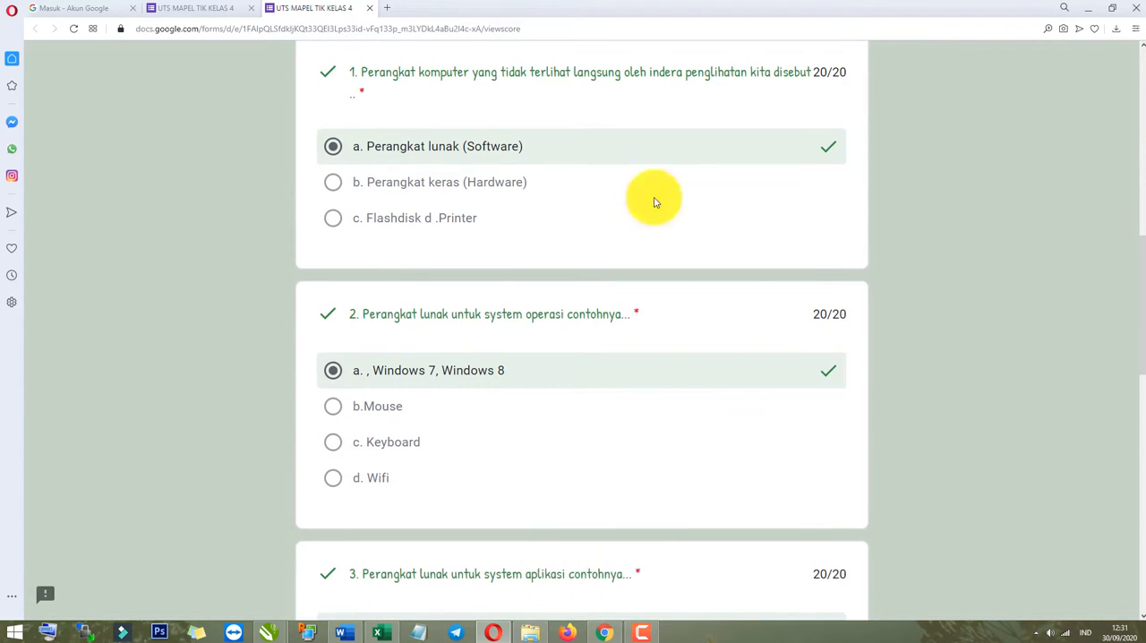
pyautogui.scroll(-8, 301, 482)
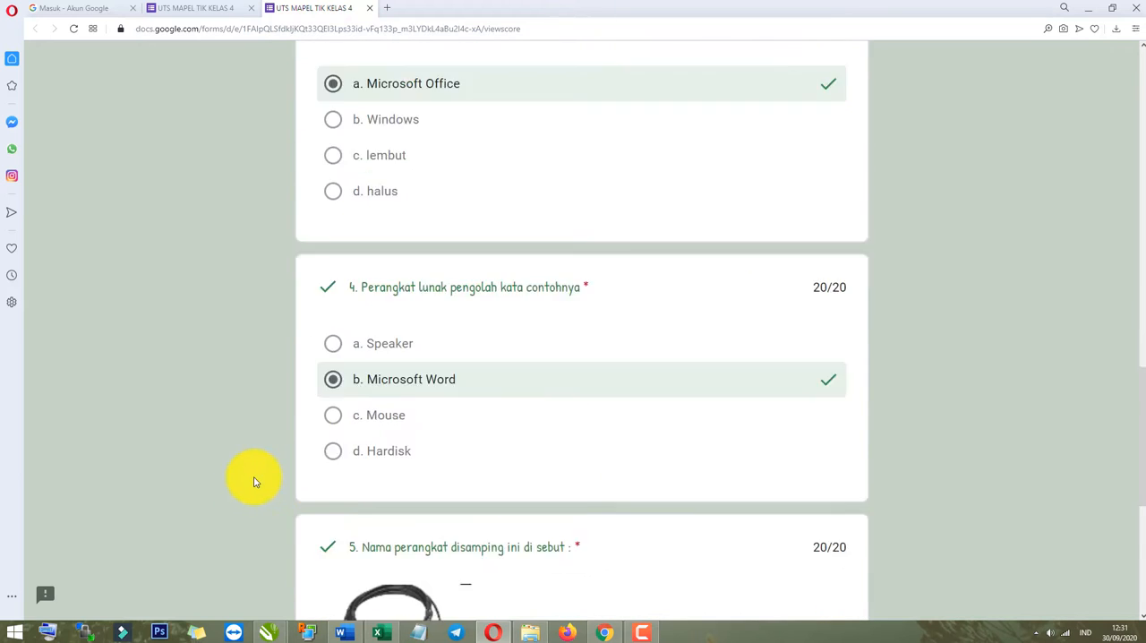
pyautogui.click(221, 415)
pyautogui.scroll(-3, 340, 440)
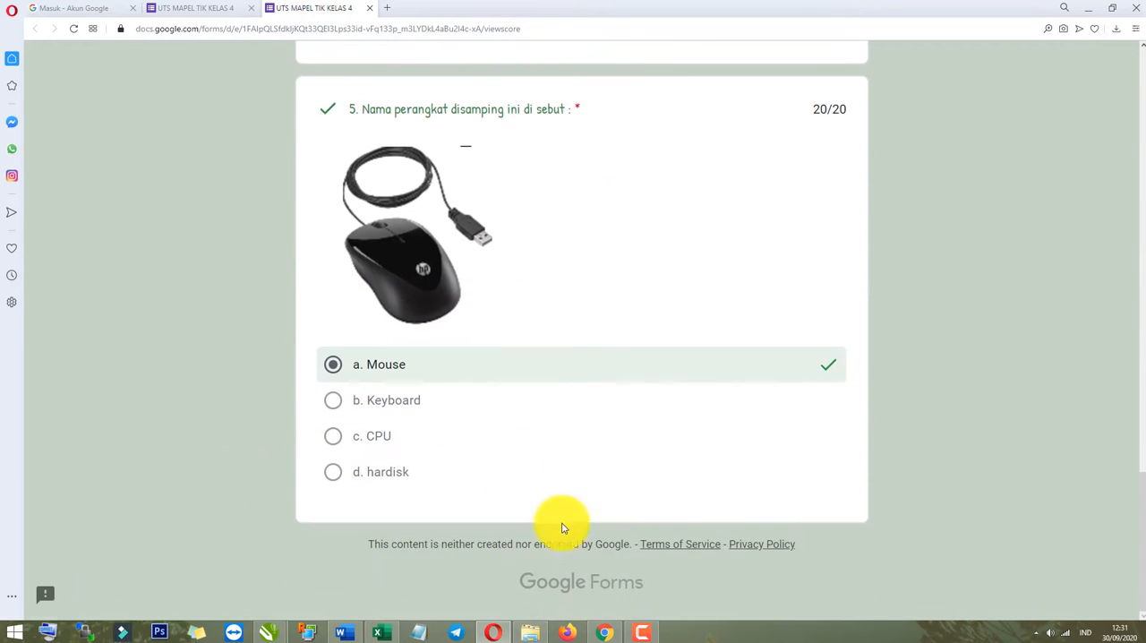
pyautogui.scroll(8, 537, 465)
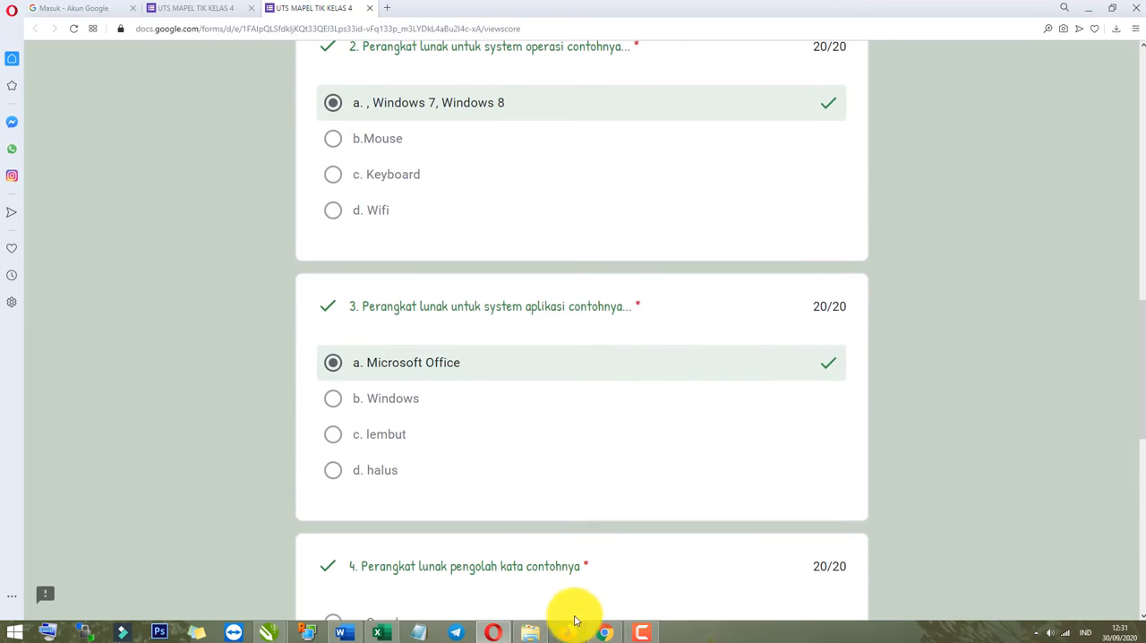
# Switch back to the form editor in Chrome and dismiss the Kirim formulir dialog.
pyautogui.click(593, 632)
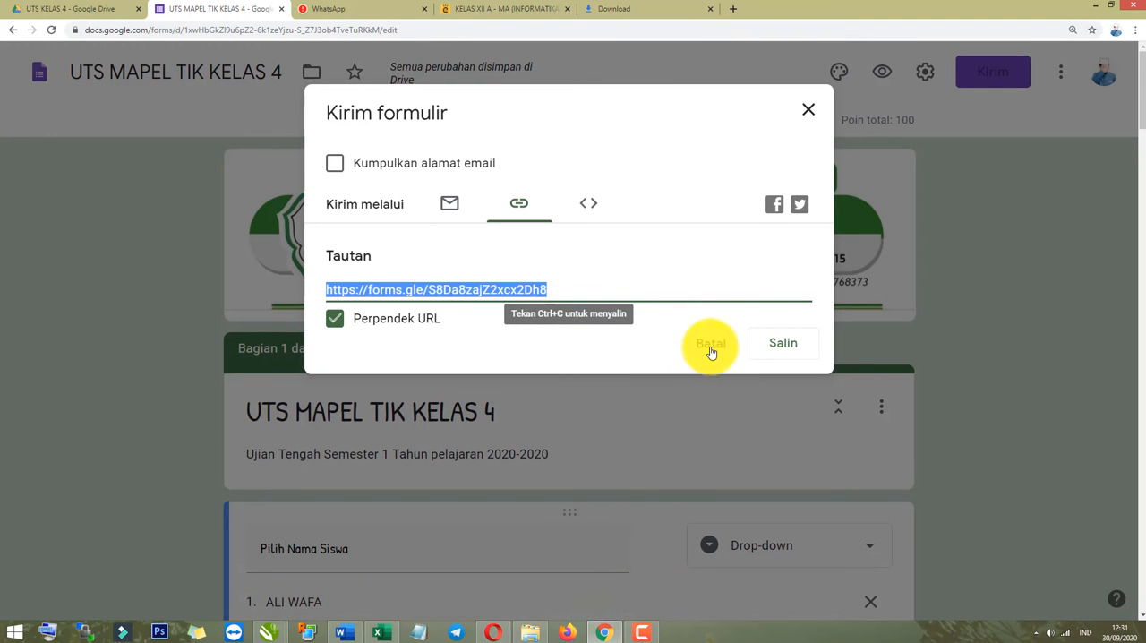
pyautogui.click(710, 346)
pyautogui.click(650, 629)
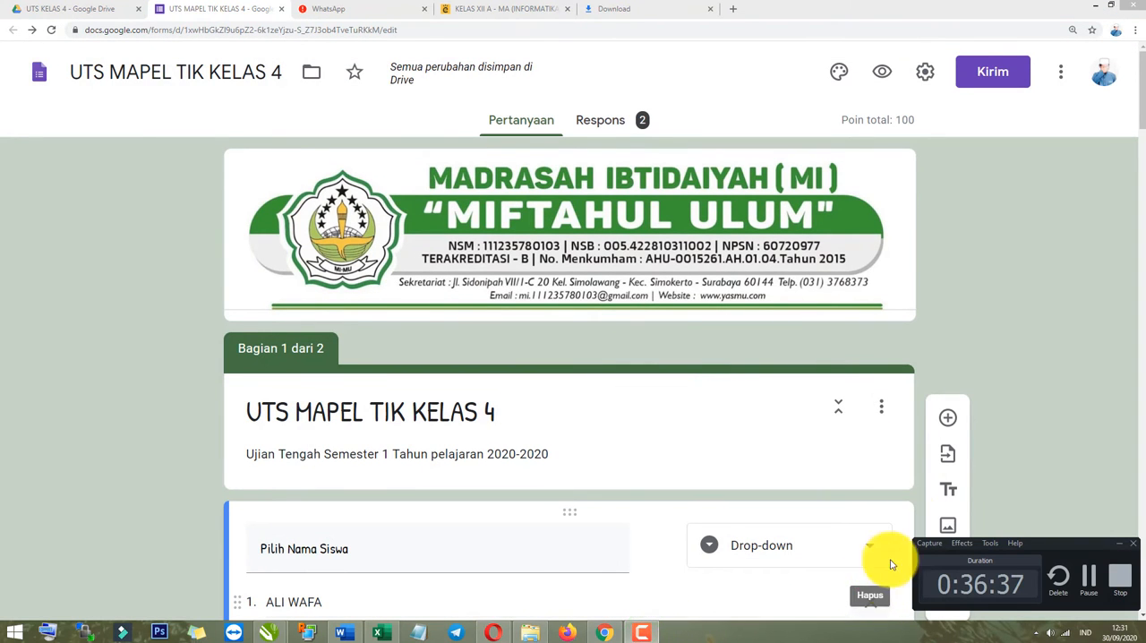